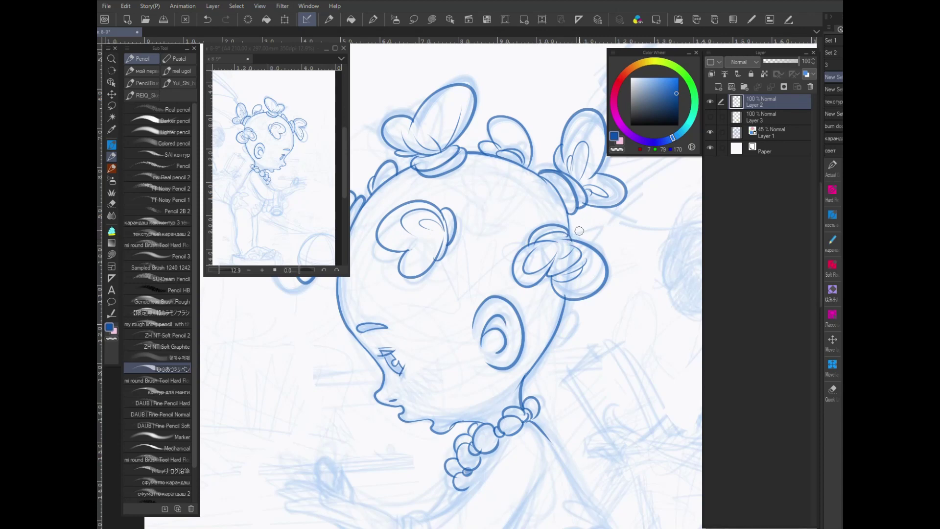
# Ink the upper and lower contours of the girl's bent arm below the bead necklace, following the rough sketch.
pyautogui.moveTo(579, 230)
pyautogui.mouseDown()
pyautogui.moveTo(619, 301)
pyautogui.moveTo(645, 293)
pyautogui.mouseUp()
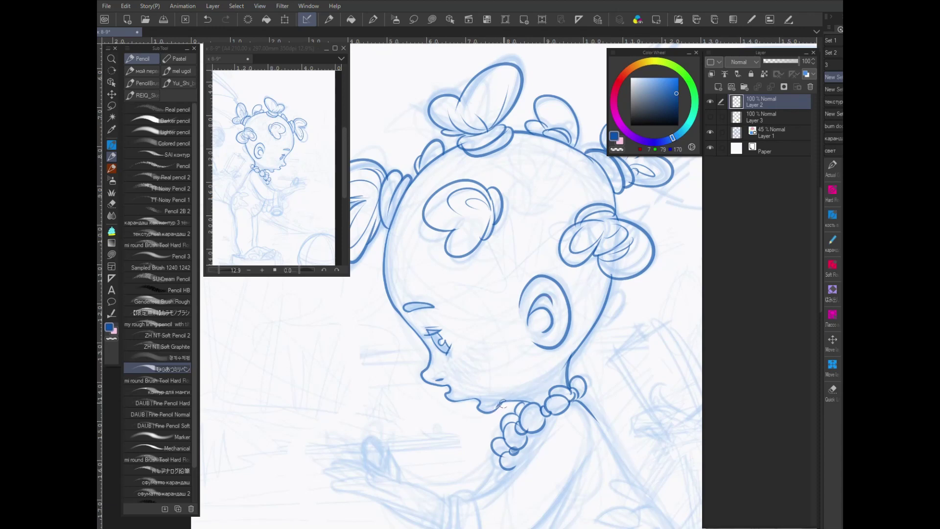
pyautogui.moveTo(579, 381)
pyautogui.mouseDown()
pyautogui.moveTo(501, 345)
pyautogui.moveTo(560, 357)
pyautogui.moveTo(532, 333)
pyautogui.moveTo(469, 378)
pyautogui.mouseUp()
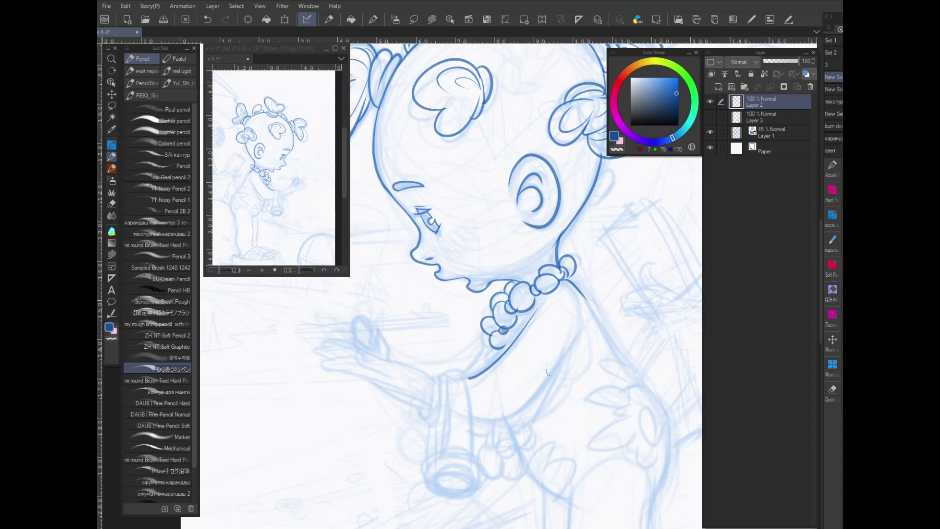
pyautogui.moveTo(574, 333)
pyautogui.mouseDown()
pyautogui.moveTo(531, 393)
pyautogui.moveTo(474, 417)
pyautogui.mouseUp()
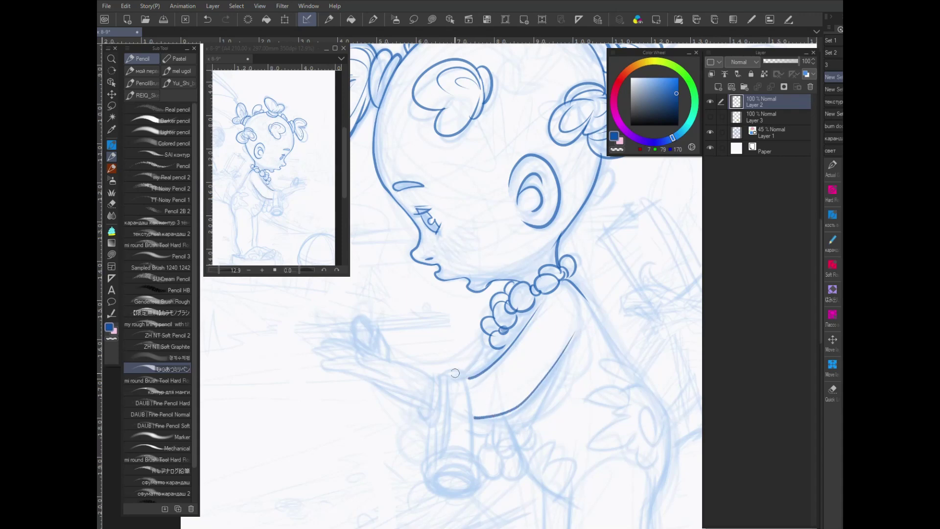
# Ink the band hanging from the girl's wrist, with its bottom hem, back edge and the cuff fold beside it.
pyautogui.moveTo(440, 374)
pyautogui.mouseDown()
pyautogui.moveTo(467, 385)
pyautogui.moveTo(460, 380)
pyautogui.moveTo(474, 446)
pyautogui.mouseUp()
pyautogui.moveTo(439, 377)
pyautogui.mouseDown()
pyautogui.moveTo(439, 453)
pyautogui.moveTo(473, 447)
pyautogui.moveTo(473, 457)
pyautogui.moveTo(432, 452)
pyautogui.mouseUp()
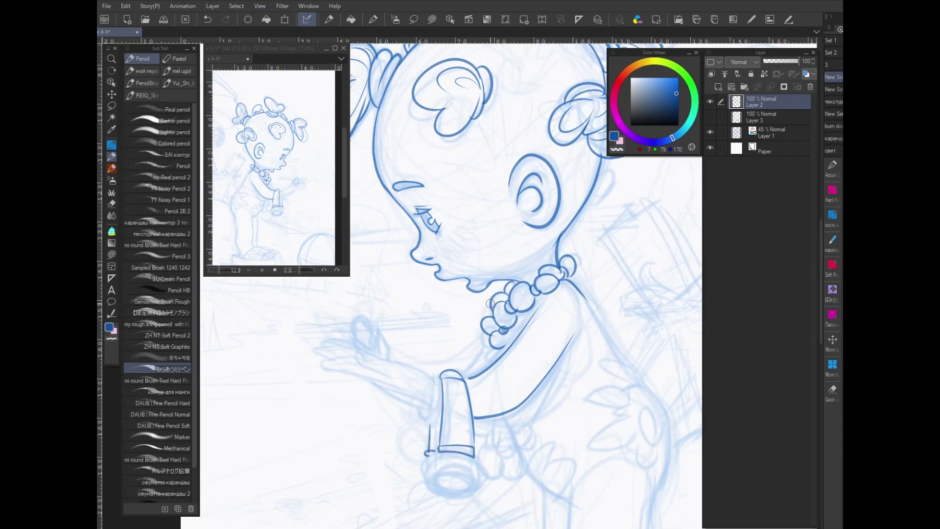
pyautogui.moveTo(434, 375)
pyautogui.mouseDown()
pyautogui.moveTo(429, 411)
pyautogui.moveTo(420, 414)
pyautogui.moveTo(436, 423)
pyautogui.mouseUp()
pyautogui.moveTo(434, 374); pyautogui.dragTo(438, 421)
# Ink the shoulder and armpit creases and the outstretched hand with its fingers, and finish the necklace's lowest bead.
pyautogui.moveTo(529, 316); pyautogui.dragTo(562, 304)
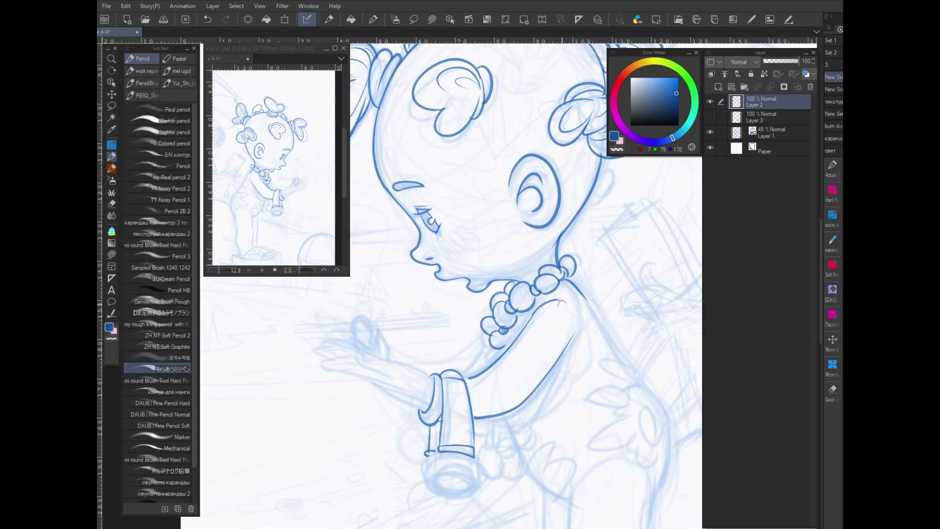
pyautogui.moveTo(565, 350); pyautogui.dragTo(583, 348)
pyautogui.moveTo(427, 378); pyautogui.dragTo(355, 352)
pyautogui.moveTo(394, 376)
pyautogui.mouseDown()
pyautogui.moveTo(357, 360)
pyautogui.moveTo(322, 368)
pyautogui.moveTo(390, 383)
pyautogui.mouseUp()
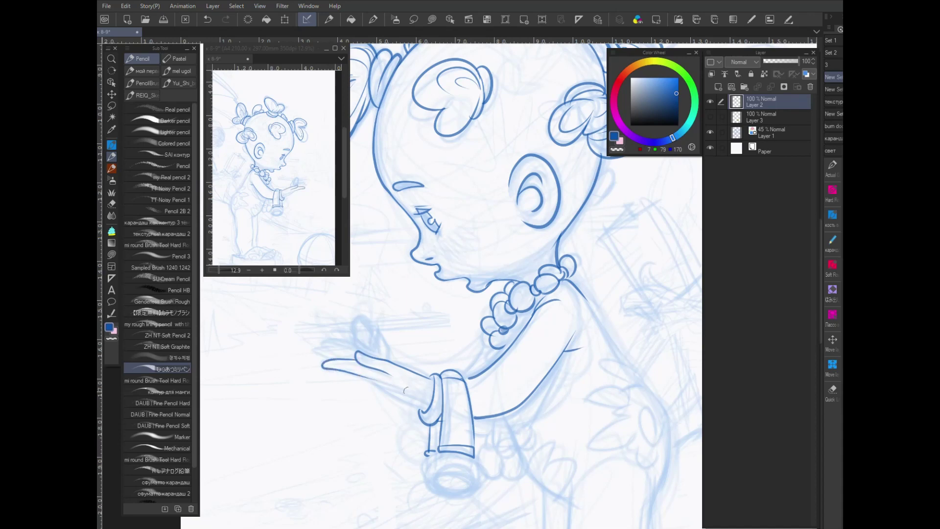
pyautogui.moveTo(431, 410)
pyautogui.mouseDown()
pyautogui.moveTo(340, 369)
pyautogui.moveTo(355, 359)
pyautogui.moveTo(316, 355)
pyautogui.moveTo(362, 360)
pyautogui.moveTo(332, 350)
pyautogui.moveTo(351, 346)
pyautogui.moveTo(327, 349)
pyautogui.moveTo(388, 355)
pyautogui.moveTo(444, 377)
pyautogui.mouseUp()
pyautogui.moveTo(491, 345)
pyautogui.mouseDown()
pyautogui.moveTo(485, 334)
pyautogui.moveTo(496, 358)
pyautogui.mouseUp()
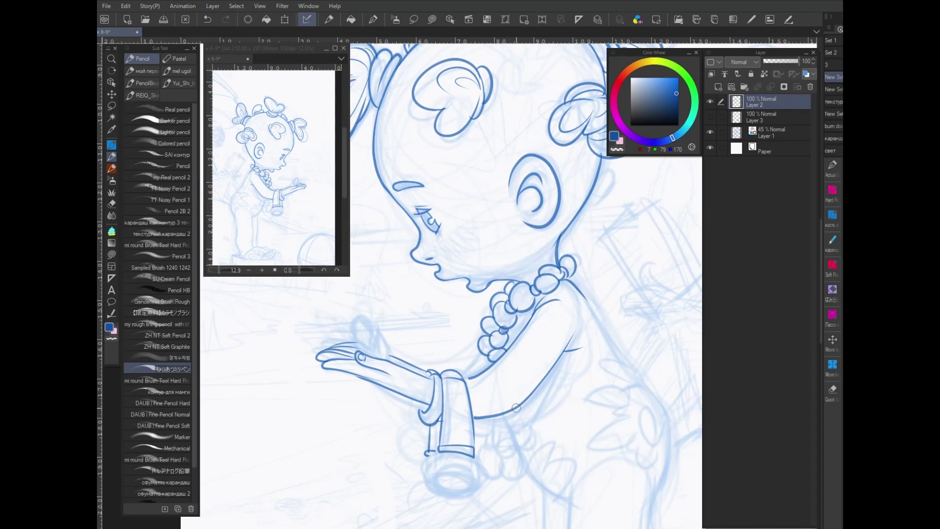
# Start the bead strand under the arm and add inner fold lines to the girl's looped hair bunches.
pyautogui.moveTo(523, 404); pyautogui.dragTo(512, 424)
pyautogui.moveTo(481, 96); pyautogui.dragTo(461, 96)
pyautogui.scroll(5, 480, 90)
pyautogui.moveTo(506, 248)
pyautogui.mouseDown()
pyautogui.moveTo(498, 223)
pyautogui.moveTo(473, 261)
pyautogui.moveTo(468, 244)
pyautogui.mouseUp()
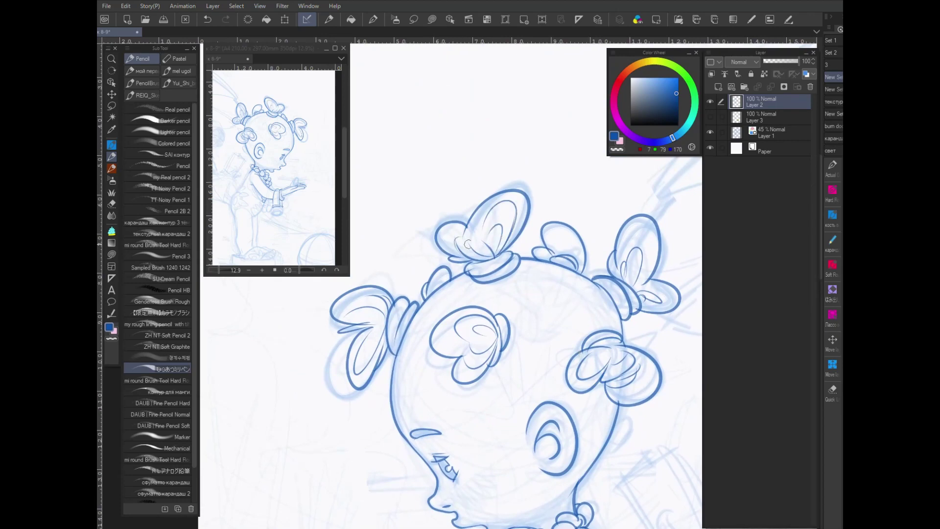
pyautogui.moveTo(384, 317); pyautogui.dragTo(364, 321)
pyautogui.moveTo(623, 263)
pyautogui.mouseDown()
pyautogui.moveTo(651, 241)
pyautogui.moveTo(641, 294)
pyautogui.moveTo(659, 305)
pyautogui.mouseUp()
# Ink the small rounded object and the thumb in the open palm, and complete the line between necklace and wrist.
pyautogui.moveTo(593, 373); pyautogui.dragTo(565, 229)
pyautogui.moveTo(539, 432); pyautogui.dragTo(584, 317)
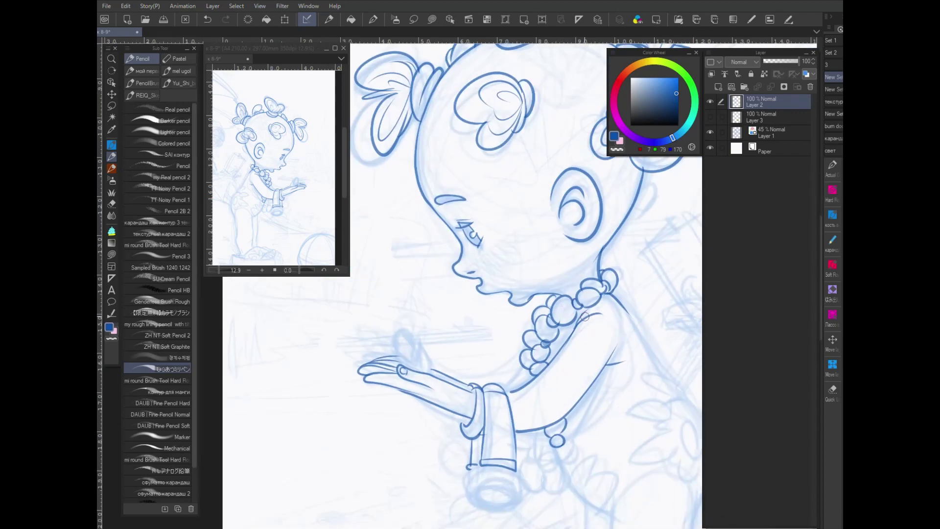
pyautogui.moveTo(403, 363)
pyautogui.mouseDown()
pyautogui.moveTo(395, 351)
pyautogui.moveTo(414, 362)
pyautogui.moveTo(405, 332)
pyautogui.moveTo(395, 335)
pyautogui.moveTo(419, 344)
pyautogui.moveTo(415, 361)
pyautogui.moveTo(422, 350)
pyautogui.moveTo(431, 375)
pyautogui.moveTo(417, 355)
pyautogui.mouseUp()
pyautogui.moveTo(509, 391); pyautogui.dragTo(531, 368)
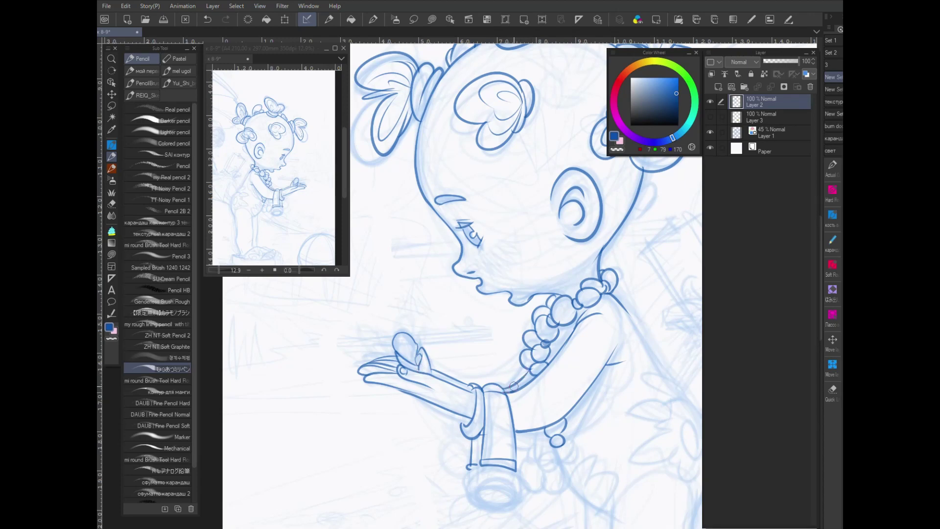
# Ink the rest of the bead strand hanging beneath the arm, ending with one large round bead.
pyautogui.moveTo(631, 426); pyautogui.dragTo(550, 352)
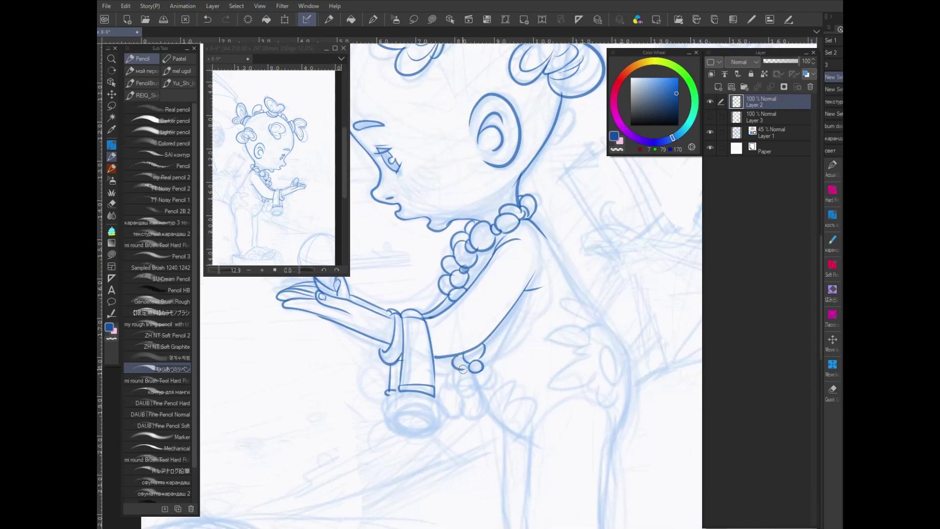
pyautogui.scroll(2, 481, 369)
pyautogui.moveTo(464, 386)
pyautogui.mouseDown()
pyautogui.moveTo(451, 402)
pyautogui.moveTo(457, 391)
pyautogui.moveTo(447, 388)
pyautogui.moveTo(468, 399)
pyautogui.moveTo(445, 391)
pyautogui.moveTo(436, 405)
pyautogui.moveTo(452, 408)
pyautogui.moveTo(444, 409)
pyautogui.moveTo(450, 443)
pyautogui.moveTo(469, 412)
pyautogui.moveTo(452, 441)
pyautogui.mouseUp()
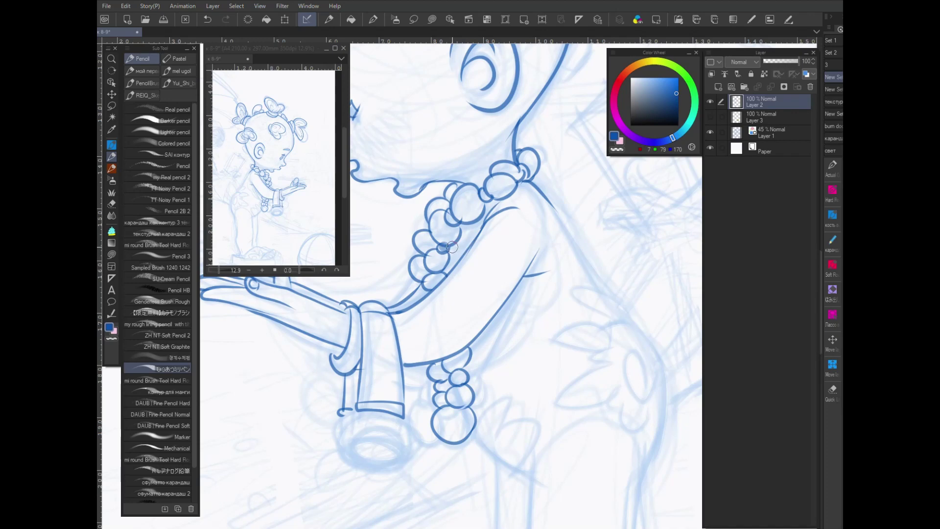
# Ink the girl's back contour, the swimsuit's leg opening and belly line, and the outlines of both legs.
pyautogui.moveTo(622, 390); pyautogui.dragTo(514, 400)
pyautogui.moveTo(446, 226)
pyautogui.mouseDown()
pyautogui.moveTo(553, 379)
pyautogui.moveTo(557, 443)
pyautogui.moveTo(544, 489)
pyautogui.mouseUp()
pyautogui.moveTo(543, 490)
pyautogui.mouseDown()
pyautogui.moveTo(571, 392)
pyautogui.moveTo(550, 290)
pyautogui.moveTo(531, 499)
pyautogui.mouseUp()
pyautogui.moveTo(558, 396); pyautogui.dragTo(566, 346)
pyautogui.moveTo(559, 254)
pyautogui.mouseDown()
pyautogui.moveTo(462, 239)
pyautogui.moveTo(450, 281)
pyautogui.moveTo(562, 270)
pyautogui.moveTo(556, 280)
pyautogui.mouseUp()
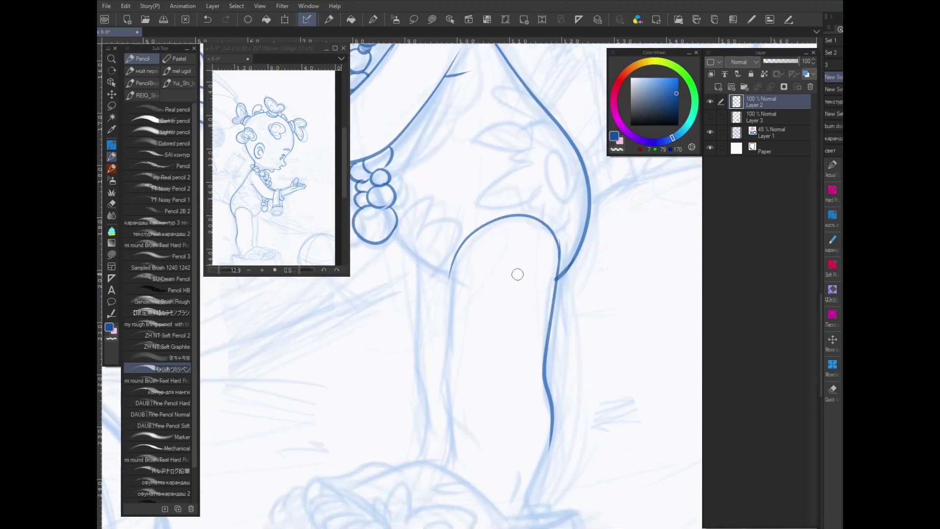
pyautogui.moveTo(450, 274)
pyautogui.mouseDown()
pyautogui.moveTo(445, 463)
pyautogui.moveTo(415, 354)
pyautogui.moveTo(412, 258)
pyautogui.moveTo(451, 278)
pyautogui.mouseUp()
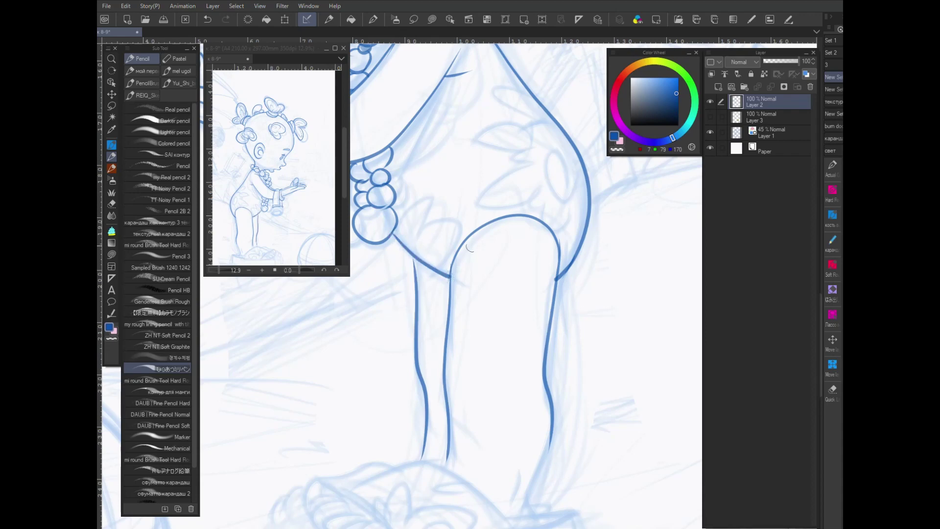
# Ink the near sandal's heel edge, thick sole and wide strap over the foot.
pyautogui.moveTo(550, 431)
pyautogui.mouseDown()
pyautogui.moveTo(560, 319)
pyautogui.moveTo(535, 411)
pyautogui.moveTo(578, 408)
pyautogui.moveTo(521, 420)
pyautogui.mouseUp()
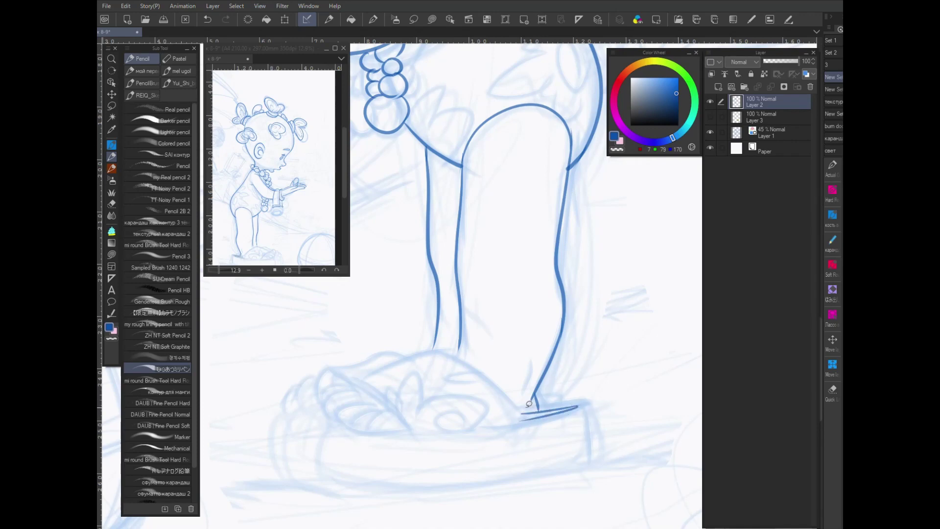
pyautogui.moveTo(530, 405)
pyautogui.mouseDown()
pyautogui.moveTo(537, 416)
pyautogui.moveTo(580, 403)
pyautogui.moveTo(589, 464)
pyautogui.moveTo(395, 491)
pyautogui.moveTo(311, 465)
pyautogui.moveTo(309, 432)
pyautogui.mouseUp()
pyautogui.moveTo(413, 437)
pyautogui.mouseDown()
pyautogui.moveTo(380, 401)
pyautogui.moveTo(397, 366)
pyautogui.moveTo(414, 356)
pyautogui.moveTo(475, 367)
pyautogui.moveTo(518, 426)
pyautogui.moveTo(410, 436)
pyautogui.mouseUp()
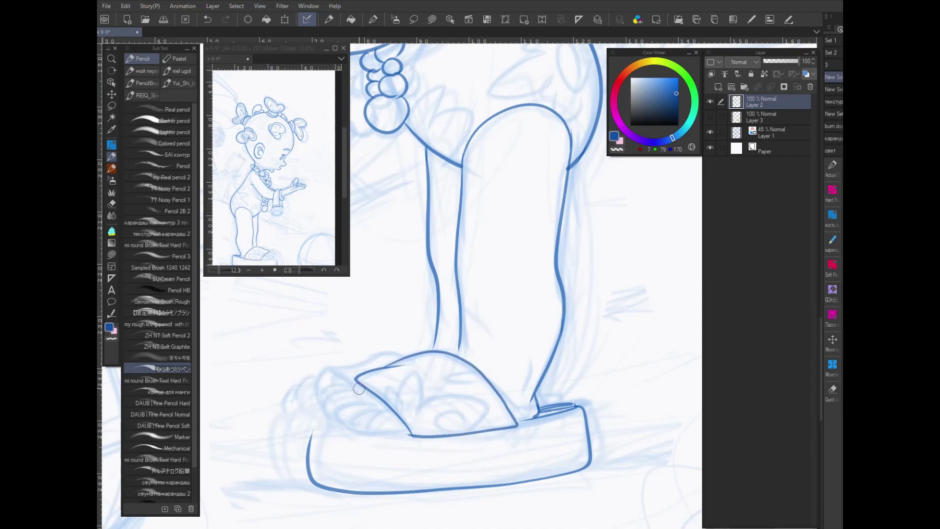
# Ink the toes of both feet, the far sandal's sole and strap, and the ankle detail.
pyautogui.moveTo(356, 380)
pyautogui.mouseDown()
pyautogui.moveTo(322, 405)
pyautogui.moveTo(321, 395)
pyautogui.moveTo(338, 395)
pyautogui.moveTo(335, 420)
pyautogui.moveTo(399, 430)
pyautogui.moveTo(389, 433)
pyautogui.moveTo(413, 434)
pyautogui.mouseUp()
pyautogui.moveTo(324, 376)
pyautogui.mouseDown()
pyautogui.moveTo(299, 381)
pyautogui.moveTo(303, 410)
pyautogui.moveTo(297, 392)
pyautogui.moveTo(297, 413)
pyautogui.moveTo(283, 404)
pyautogui.moveTo(313, 442)
pyautogui.moveTo(313, 428)
pyautogui.moveTo(355, 432)
pyautogui.moveTo(282, 418)
pyautogui.moveTo(282, 476)
pyautogui.moveTo(314, 486)
pyautogui.mouseUp()
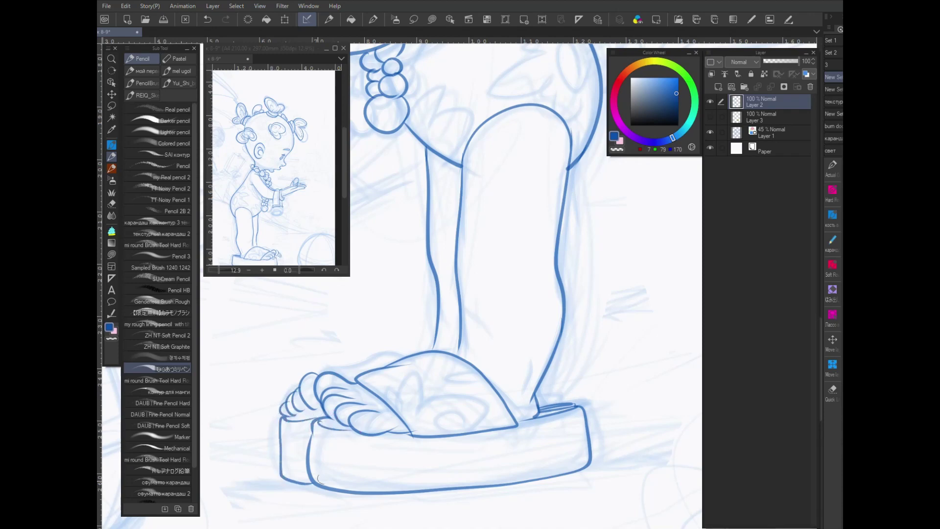
pyautogui.moveTo(320, 407)
pyautogui.mouseDown()
pyautogui.moveTo(299, 417)
pyautogui.moveTo(309, 416)
pyautogui.mouseUp()
pyautogui.moveTo(341, 381)
pyautogui.mouseDown()
pyautogui.moveTo(355, 373)
pyautogui.moveTo(345, 365)
pyautogui.moveTo(410, 356)
pyautogui.mouseUp()
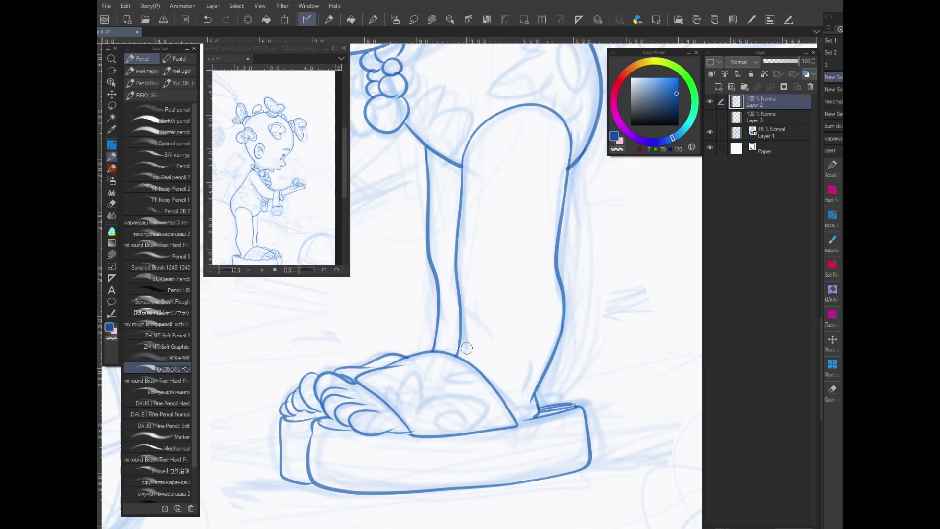
pyautogui.moveTo(530, 365); pyautogui.dragTo(514, 393)
# Add short hatching strokes on the head below the front hair bunch and behind the ear.
pyautogui.scroll(10, 541, 378)
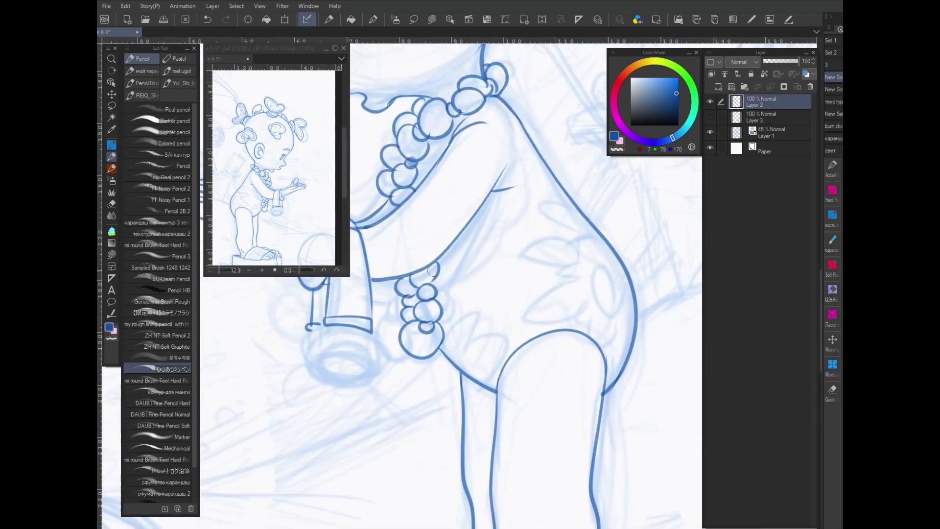
pyautogui.moveTo(486, 229); pyautogui.dragTo(595, 522)
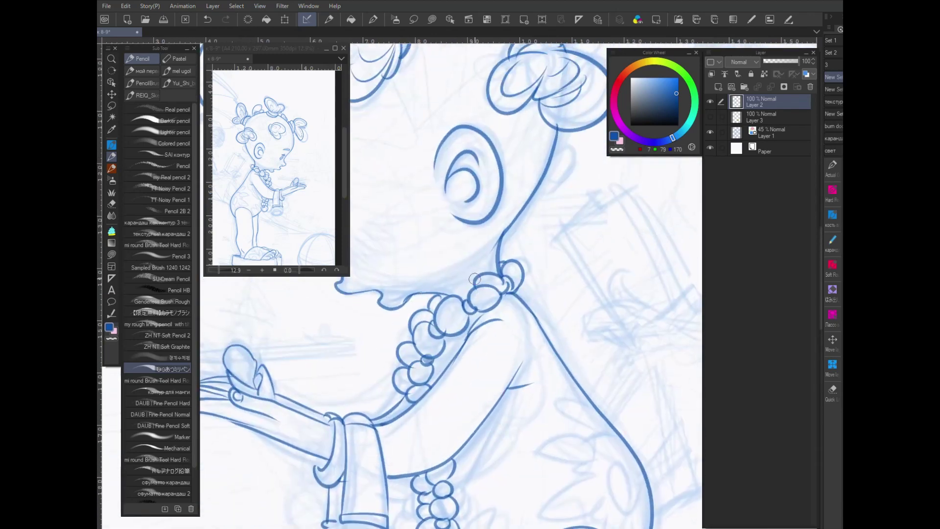
pyautogui.moveTo(551, 306); pyautogui.dragTo(570, 324)
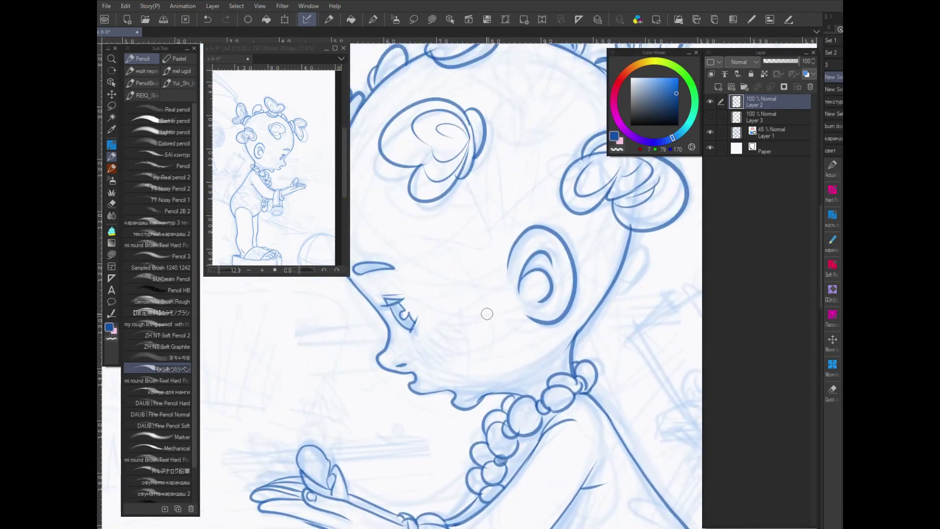
pyautogui.moveTo(468, 185); pyautogui.dragTo(473, 203)
pyautogui.moveTo(590, 300); pyautogui.dragTo(573, 321)
pyautogui.moveTo(494, 210)
pyautogui.mouseDown()
pyautogui.moveTo(524, 220)
pyautogui.moveTo(572, 285)
pyautogui.mouseUp()
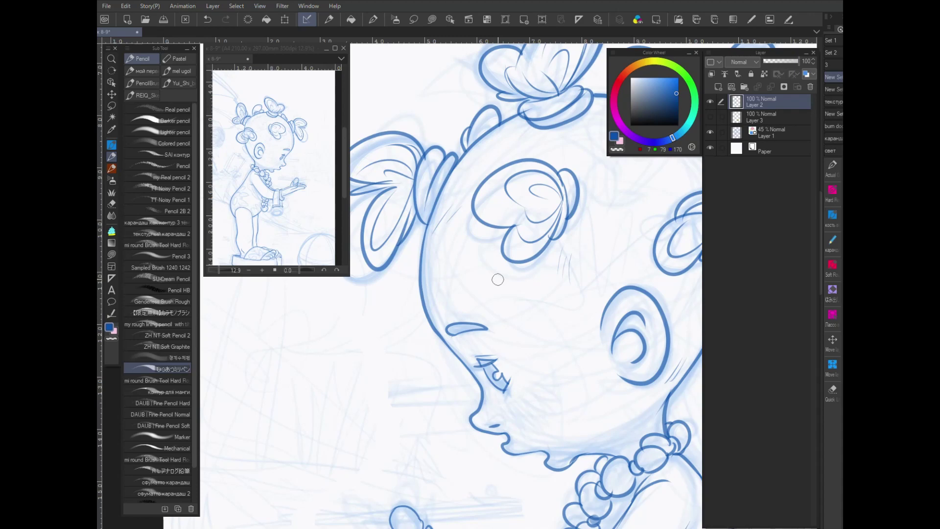
pyautogui.moveTo(498, 279); pyautogui.dragTo(401, 216)
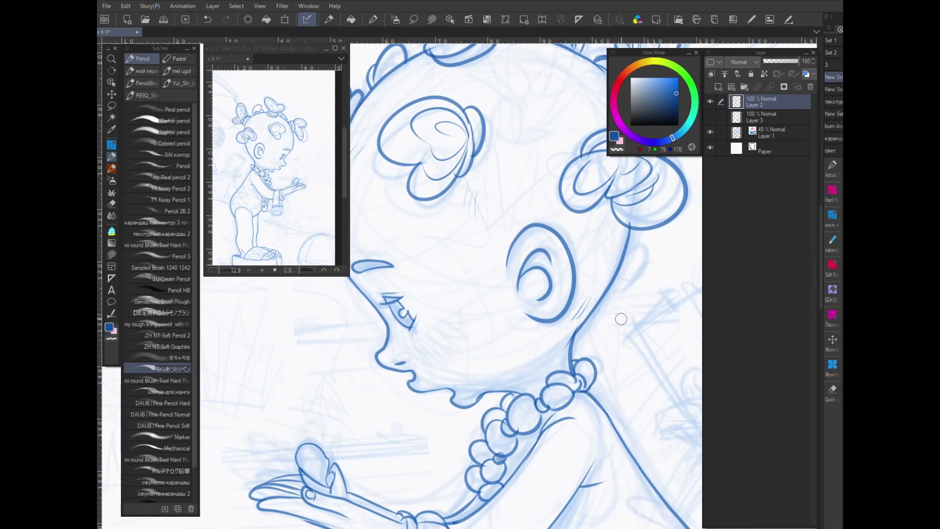
# Undo the last stroke and add small detail lines beside the necklace and on the bead strand beneath the arm.
pyautogui.moveTo(528, 469)
pyautogui.mouseDown()
pyautogui.moveTo(517, 401)
pyautogui.moveTo(460, 278)
pyautogui.mouseUp()
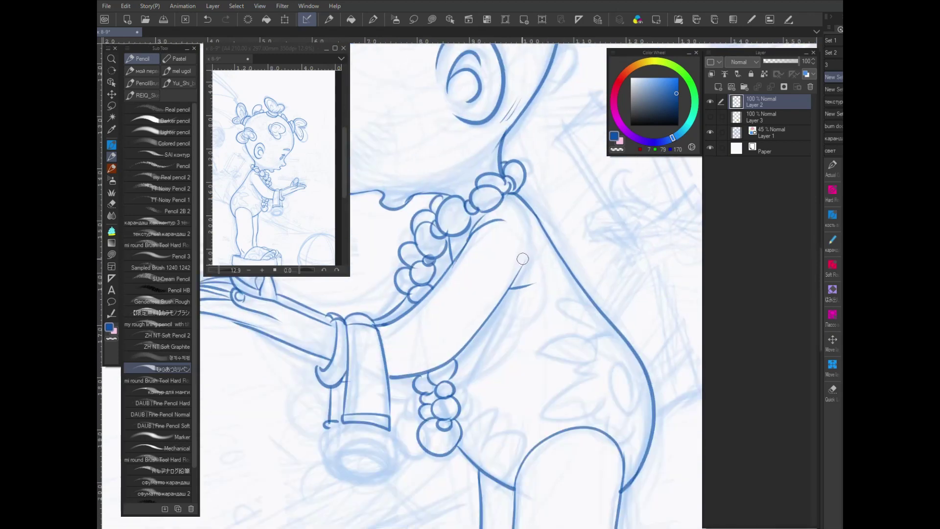
pyautogui.hotkey('ctrl', 'z')
pyautogui.moveTo(432, 251); pyautogui.dragTo(440, 273)
pyautogui.moveTo(445, 378)
pyautogui.mouseDown()
pyautogui.moveTo(444, 406)
pyautogui.moveTo(426, 397)
pyautogui.mouseUp()
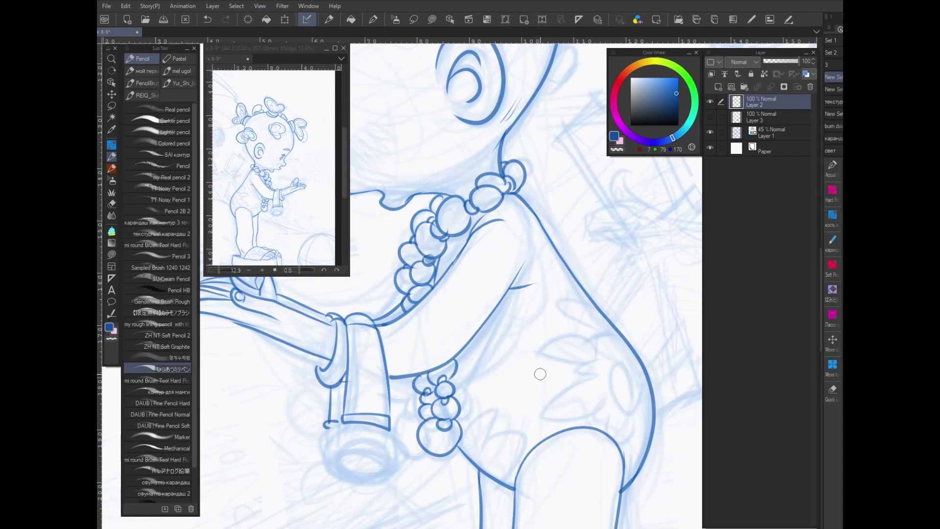
# Ink the swimsuit's curved armhole around the shoulder, from the neck down to below the armpit.
pyautogui.scroll(-6, 540, 374)
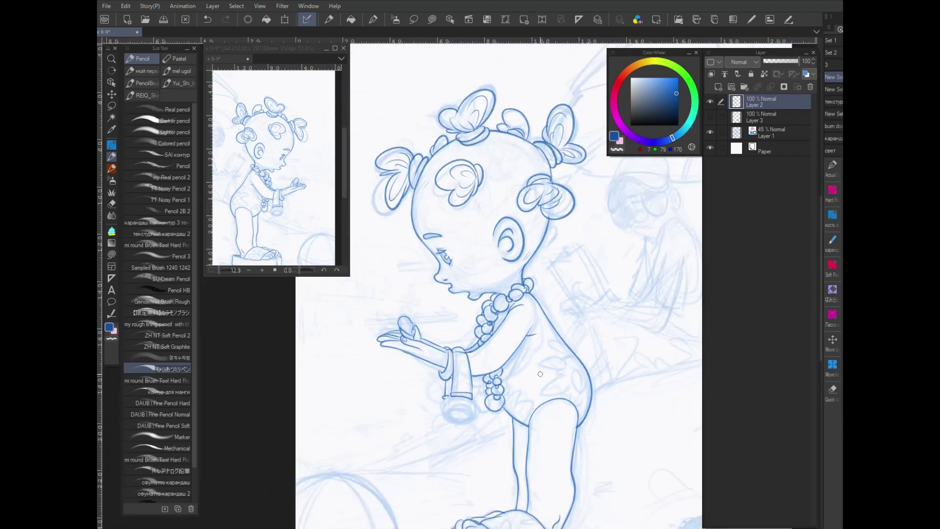
pyautogui.scroll(-2, 578, 427)
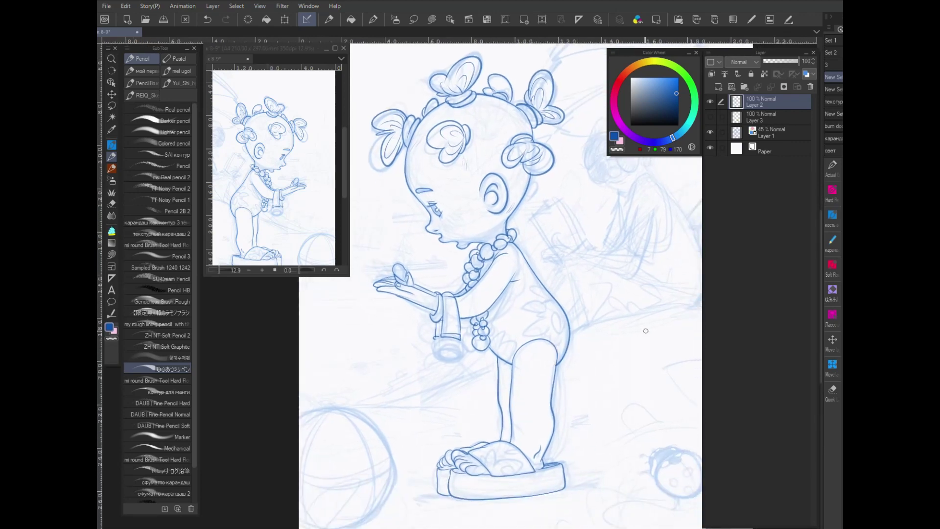
pyautogui.scroll(2, 645, 330)
pyautogui.scroll(3, 534, 327)
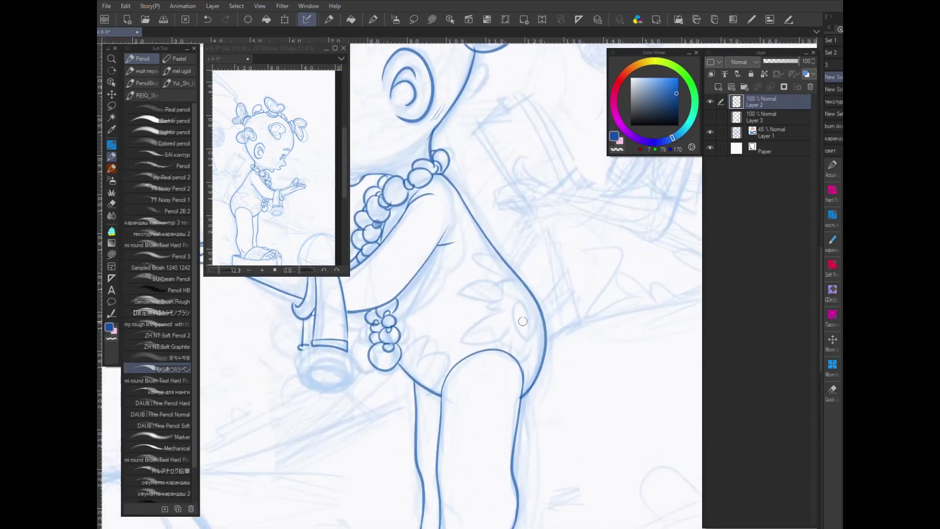
pyautogui.moveTo(454, 263)
pyautogui.mouseDown()
pyautogui.moveTo(499, 304)
pyautogui.moveTo(478, 361)
pyautogui.moveTo(450, 357)
pyautogui.mouseUp()
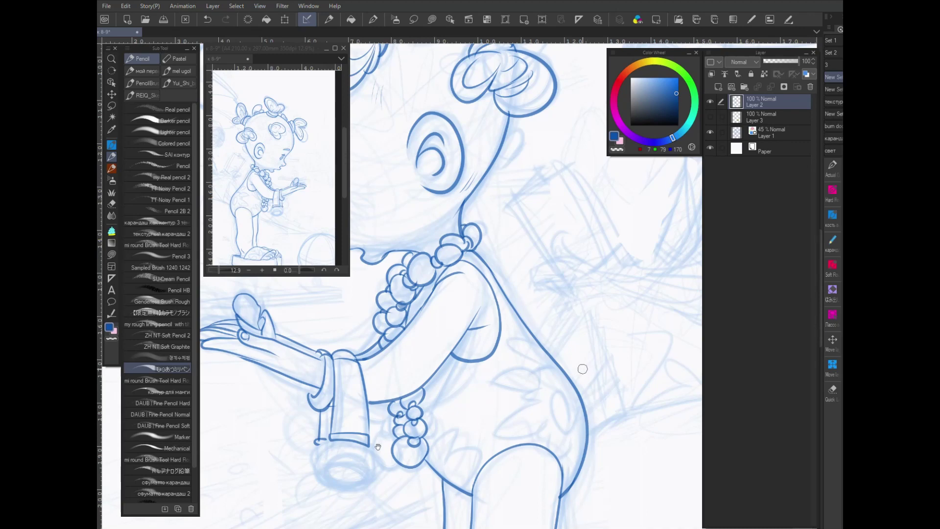
pyautogui.moveTo(582, 369); pyautogui.dragTo(645, 305)
pyautogui.moveTo(401, 374)
pyautogui.mouseDown()
pyautogui.moveTo(374, 381)
pyautogui.moveTo(370, 398)
pyautogui.moveTo(393, 415)
pyautogui.moveTo(417, 414)
pyautogui.moveTo(432, 389)
pyautogui.mouseUp()
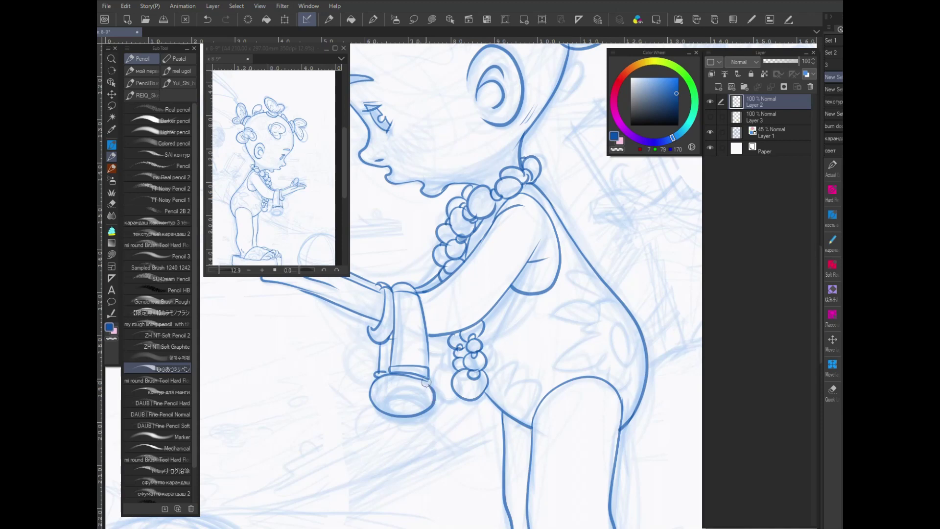
pyautogui.hotkey('ctrl', 'z')
pyautogui.hotkey('ctrl', 'z')
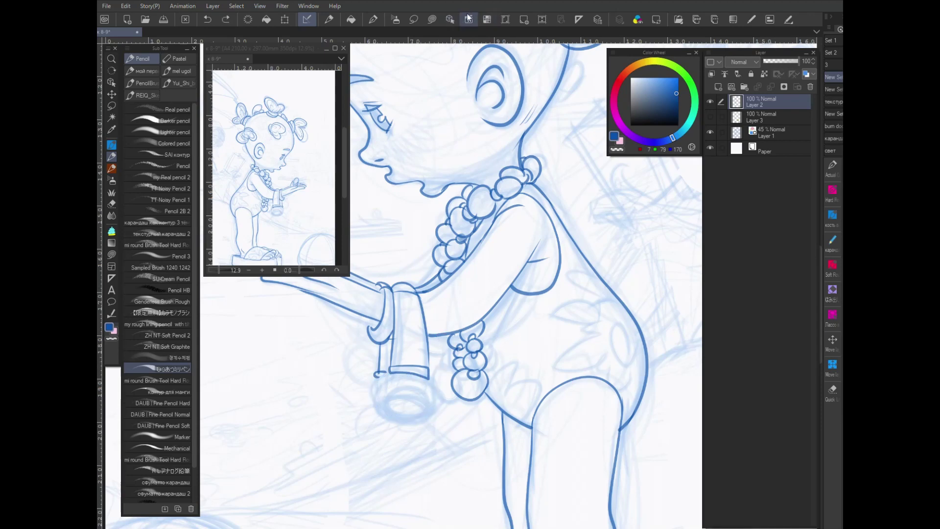
# Draw two nested ellipses with the Ellipse tool for the round opening below the band hanging from the wrist.
pyautogui.click(432, 20)
pyautogui.click(153, 187)
pyautogui.moveTo(374, 375); pyautogui.dragTo(433, 413)
pyautogui.moveTo(378, 387); pyautogui.dragTo(433, 417)
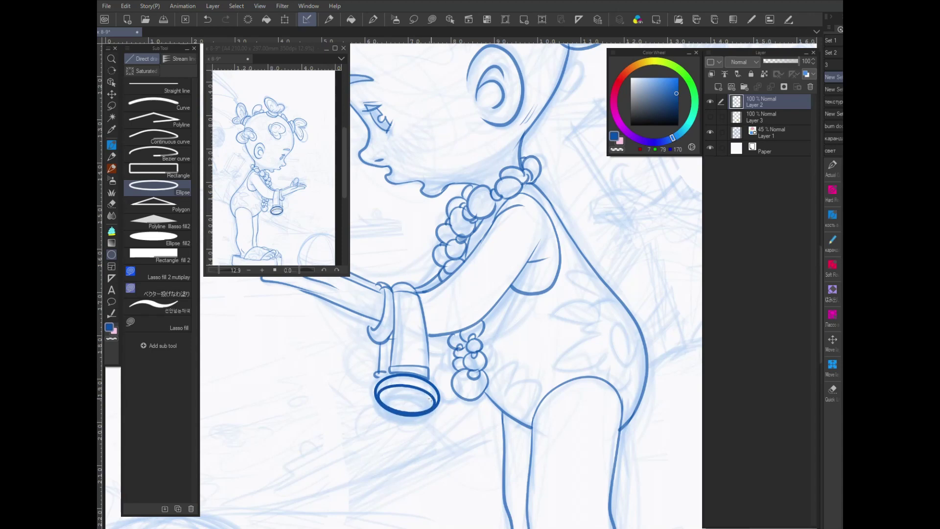
# Return to the pencil brush and add lengthwise inner lines along the band above the ellipses.
pyautogui.click(328, 19)
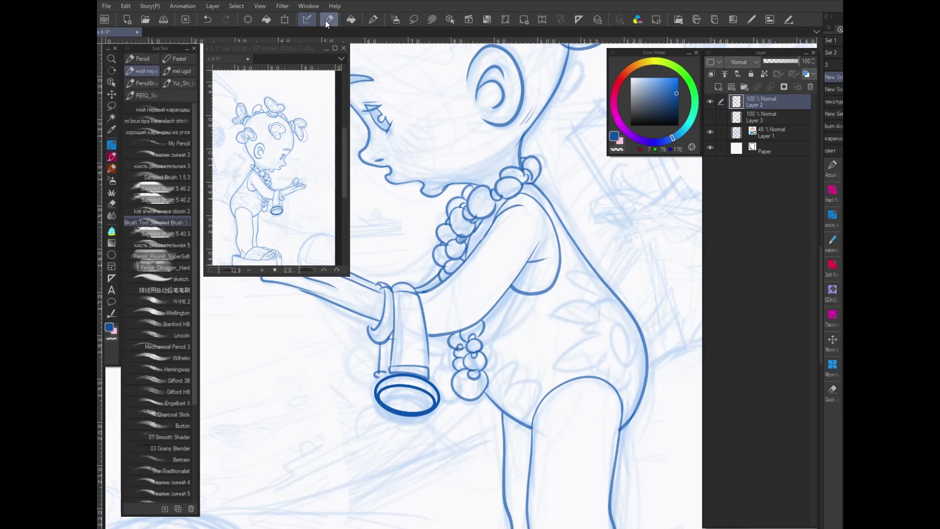
pyautogui.click(144, 60)
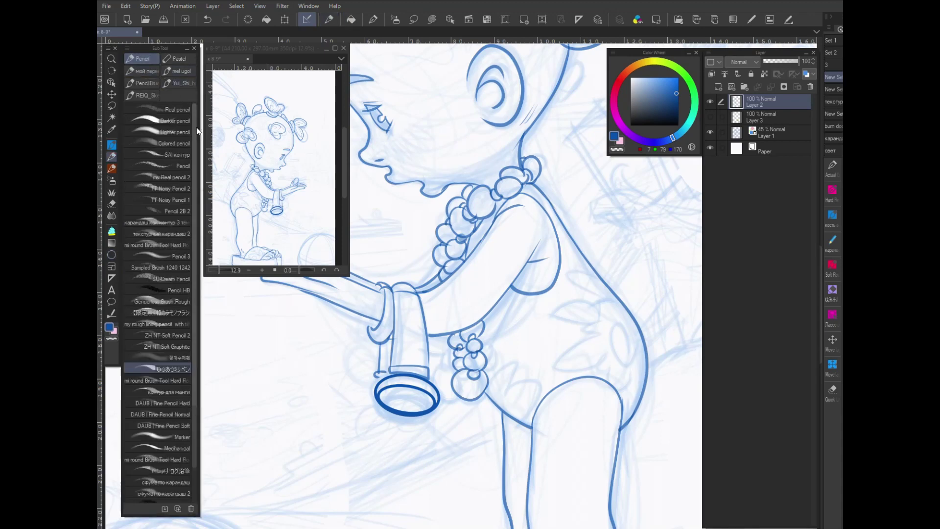
pyautogui.moveTo(383, 347); pyautogui.dragTo(382, 370)
pyautogui.moveTo(395, 291); pyautogui.dragTo(394, 362)
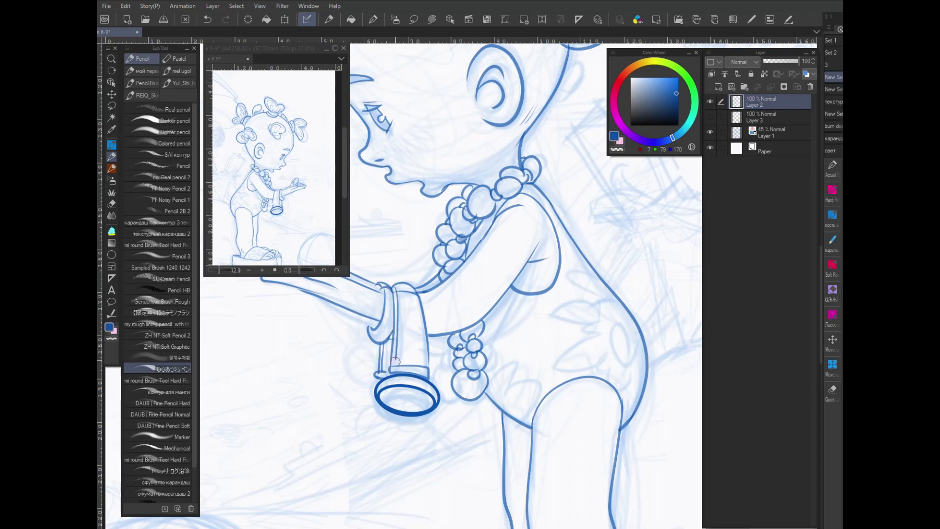
# Ink curved crosswise stripes along the band hanging from the wrist and add small detail lines beside it and at the bracelet.
pyautogui.moveTo(396, 293); pyautogui.dragTo(416, 298)
pyautogui.moveTo(427, 346)
pyautogui.mouseDown()
pyautogui.moveTo(425, 366)
pyautogui.moveTo(418, 353)
pyautogui.moveTo(397, 359)
pyautogui.moveTo(430, 352)
pyautogui.moveTo(413, 328)
pyautogui.moveTo(397, 337)
pyautogui.moveTo(425, 339)
pyautogui.moveTo(417, 314)
pyautogui.moveTo(400, 315)
pyautogui.moveTo(423, 320)
pyautogui.moveTo(418, 301)
pyautogui.moveTo(396, 309)
pyautogui.moveTo(413, 292)
pyautogui.moveTo(396, 304)
pyautogui.mouseUp()
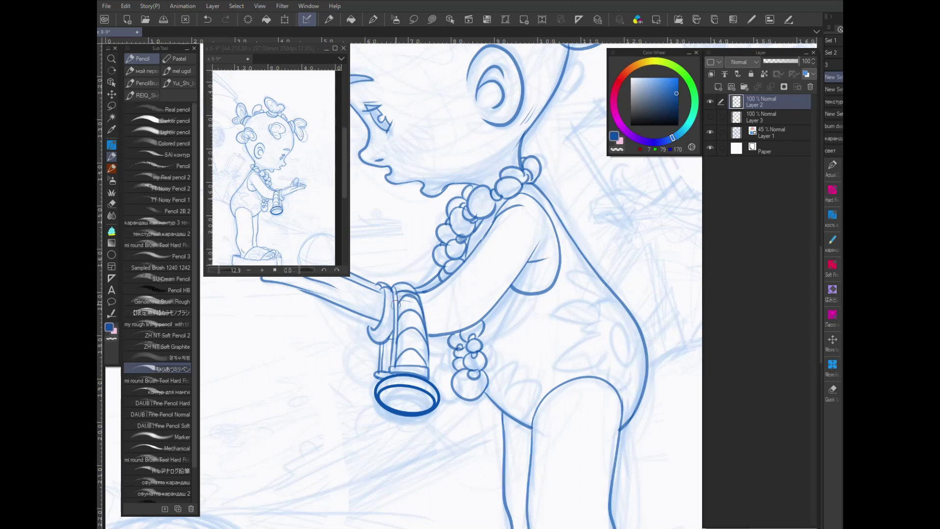
pyautogui.moveTo(383, 364); pyautogui.dragTo(399, 342)
pyautogui.moveTo(371, 318); pyautogui.dragTo(373, 319)
# Add short fold lines on the swimsuit at the waist above the leg and just below the armhole.
pyautogui.moveTo(487, 336); pyautogui.dragTo(572, 230)
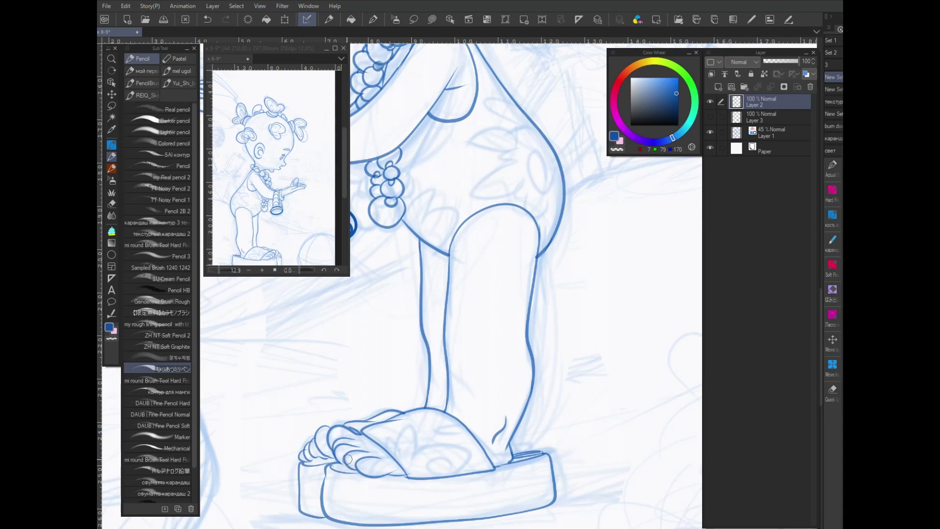
pyautogui.moveTo(556, 308); pyautogui.dragTo(571, 447)
pyautogui.moveTo(481, 349)
pyautogui.mouseDown()
pyautogui.moveTo(492, 338)
pyautogui.moveTo(462, 380)
pyautogui.mouseUp()
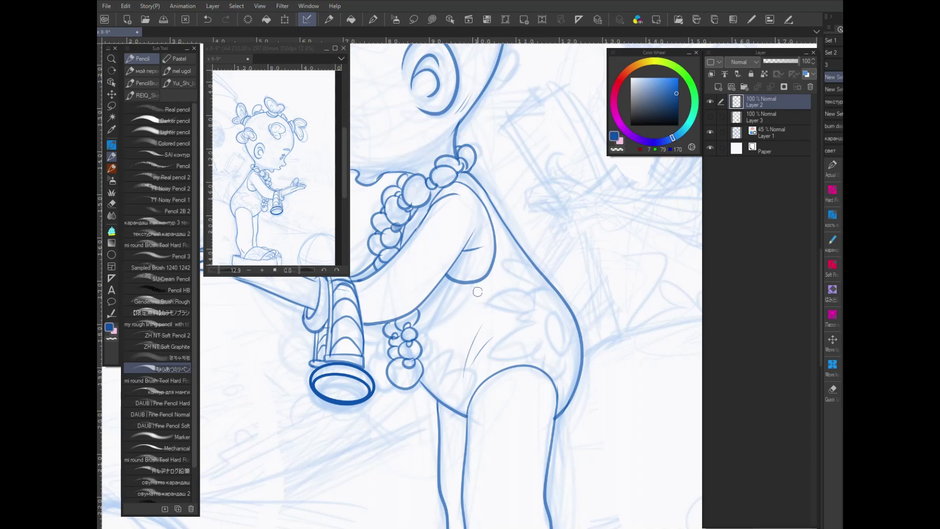
pyautogui.moveTo(490, 283)
pyautogui.mouseDown()
pyautogui.moveTo(462, 304)
pyautogui.moveTo(534, 318)
pyautogui.moveTo(576, 365)
pyautogui.mouseUp()
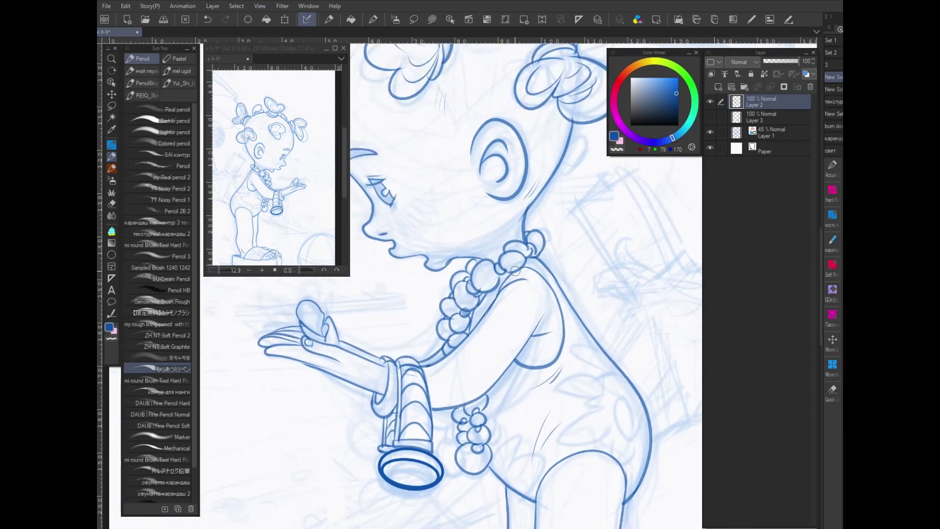
# Thicken the outline of the back of the head from the rear hair bun down to the neck.
pyautogui.scroll(-2, 514, 271)
pyautogui.scroll(2, 514, 271)
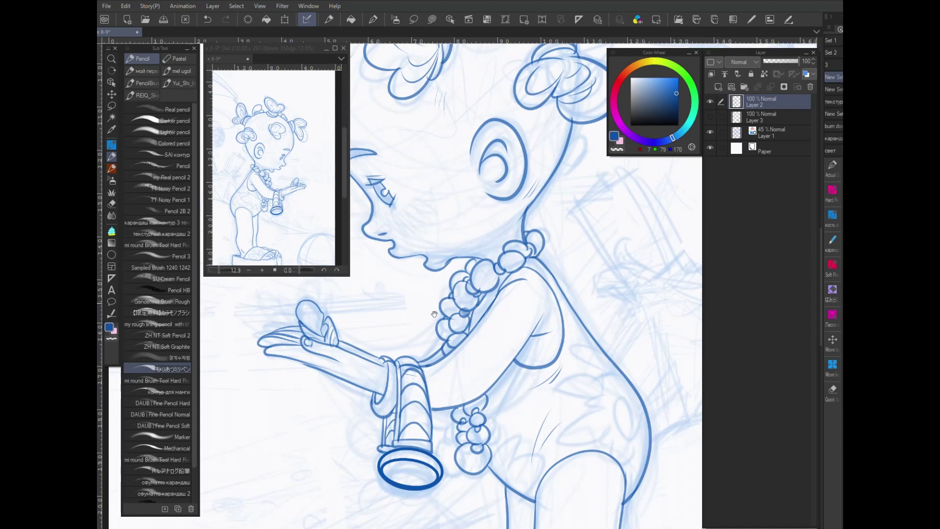
pyautogui.moveTo(436, 303); pyautogui.dragTo(409, 429)
pyautogui.moveTo(593, 264); pyautogui.dragTo(512, 339)
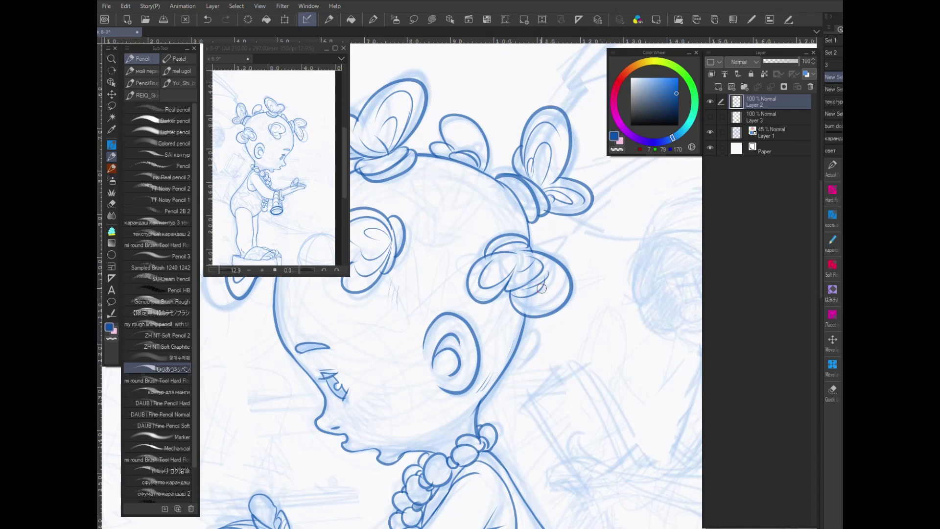
pyautogui.scroll(3, 541, 287)
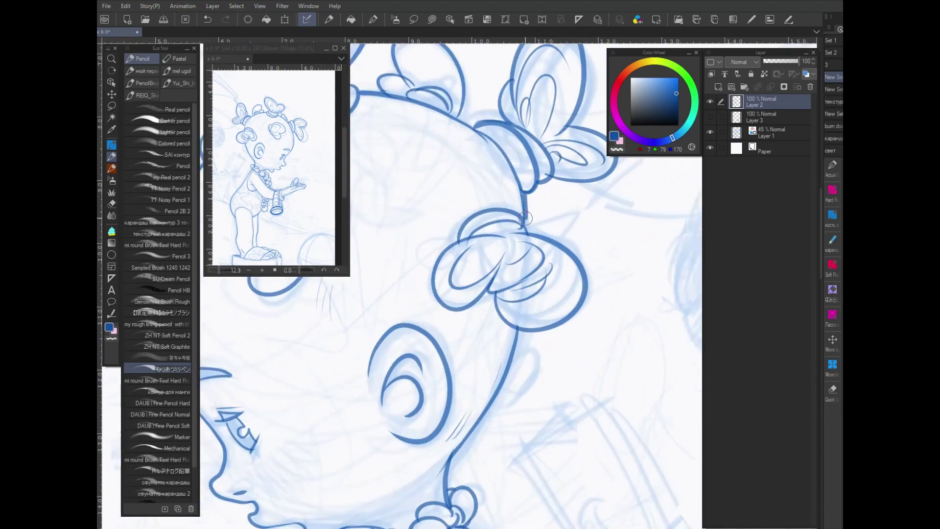
pyautogui.moveTo(558, 324)
pyautogui.mouseDown()
pyautogui.moveTo(519, 330)
pyautogui.moveTo(508, 375)
pyautogui.moveTo(443, 489)
pyautogui.mouseUp()
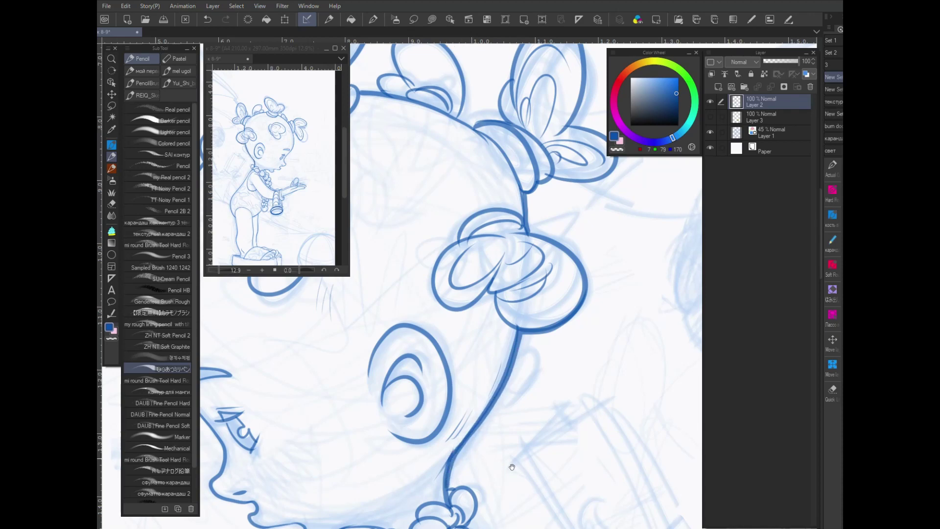
# Thicken the outer contours of the hair buns and the top of the head with heavier strokes.
pyautogui.moveTo(510, 430); pyautogui.dragTo(542, 319)
pyautogui.moveTo(479, 383)
pyautogui.mouseDown()
pyautogui.moveTo(507, 389)
pyautogui.moveTo(499, 423)
pyautogui.moveTo(529, 440)
pyautogui.mouseUp()
pyautogui.moveTo(554, 308); pyautogui.dragTo(499, 495)
pyautogui.moveTo(519, 258)
pyautogui.mouseDown()
pyautogui.moveTo(591, 254)
pyautogui.moveTo(599, 241)
pyautogui.moveTo(577, 209)
pyautogui.moveTo(554, 203)
pyautogui.moveTo(561, 128)
pyautogui.moveTo(552, 104)
pyautogui.moveTo(532, 101)
pyautogui.moveTo(511, 107)
pyautogui.moveTo(479, 176)
pyautogui.moveTo(565, 299)
pyautogui.moveTo(545, 323)
pyautogui.moveTo(530, 316)
pyautogui.moveTo(530, 260)
pyautogui.moveTo(503, 231)
pyautogui.moveTo(479, 228)
pyautogui.moveTo(463, 247)
pyautogui.moveTo(483, 280)
pyautogui.moveTo(464, 272)
pyautogui.moveTo(445, 280)
pyautogui.moveTo(459, 294)
pyautogui.moveTo(403, 280)
pyautogui.moveTo(444, 215)
pyautogui.moveTo(416, 276)
pyautogui.mouseUp()
pyautogui.moveTo(413, 178)
pyautogui.mouseDown()
pyautogui.moveTo(563, 192)
pyautogui.moveTo(442, 269)
pyautogui.moveTo(458, 297)
pyautogui.moveTo(482, 313)
pyautogui.moveTo(498, 309)
pyautogui.moveTo(462, 339)
pyautogui.moveTo(455, 314)
pyautogui.moveTo(421, 353)
pyautogui.moveTo(410, 386)
pyautogui.moveTo(370, 377)
pyautogui.moveTo(314, 345)
pyautogui.moveTo(272, 386)
pyautogui.moveTo(342, 405)
pyautogui.mouseUp()
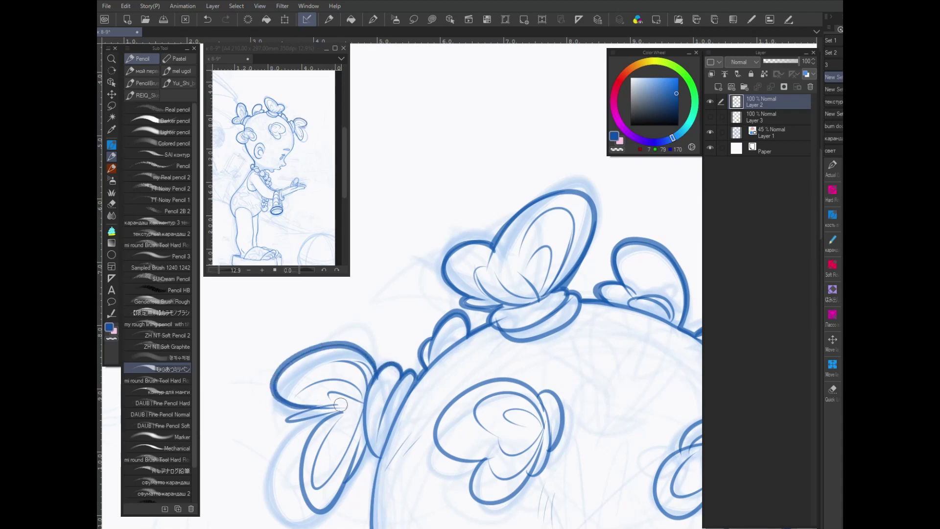
# Thicken the lines of the bun above the forehead and the contour of the forehead and face profile.
pyautogui.moveTo(286, 420)
pyautogui.mouseDown()
pyautogui.moveTo(351, 412)
pyautogui.moveTo(407, 333)
pyautogui.moveTo(378, 387)
pyautogui.moveTo(406, 428)
pyautogui.moveTo(453, 368)
pyautogui.moveTo(461, 379)
pyautogui.mouseUp()
pyautogui.moveTo(510, 320); pyautogui.dragTo(486, 186)
pyautogui.moveTo(433, 240)
pyautogui.mouseDown()
pyautogui.moveTo(420, 304)
pyautogui.moveTo(426, 347)
pyautogui.moveTo(473, 411)
pyautogui.mouseUp()
pyautogui.moveTo(493, 439); pyautogui.dragTo(495, 468)
pyautogui.moveTo(572, 461); pyautogui.dragTo(528, 377)
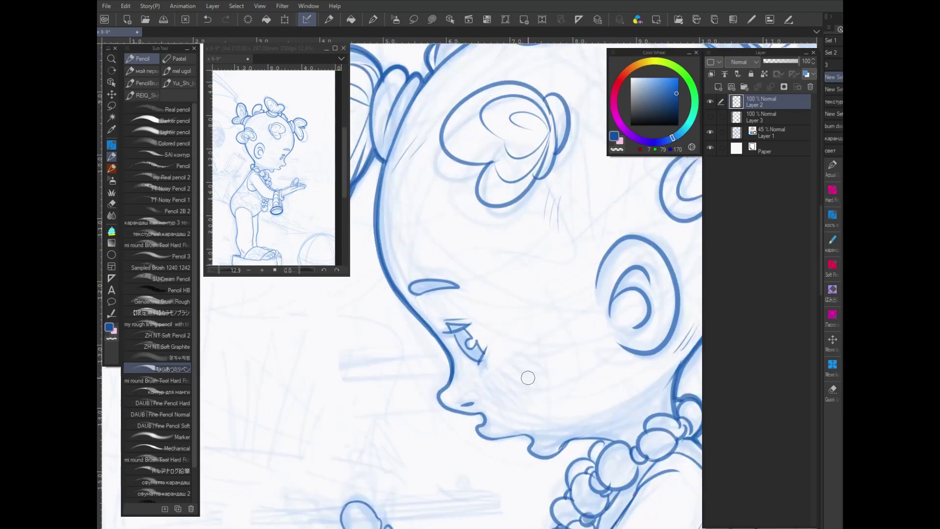
# Thicken the contours beneath the chin, along the outer beads of the necklace and on the upper edge of the arm.
pyautogui.moveTo(632, 453)
pyautogui.mouseDown()
pyautogui.moveTo(512, 381)
pyautogui.moveTo(490, 396)
pyautogui.moveTo(487, 423)
pyautogui.moveTo(471, 437)
pyautogui.moveTo(477, 459)
pyautogui.moveTo(467, 487)
pyautogui.moveTo(474, 509)
pyautogui.mouseUp()
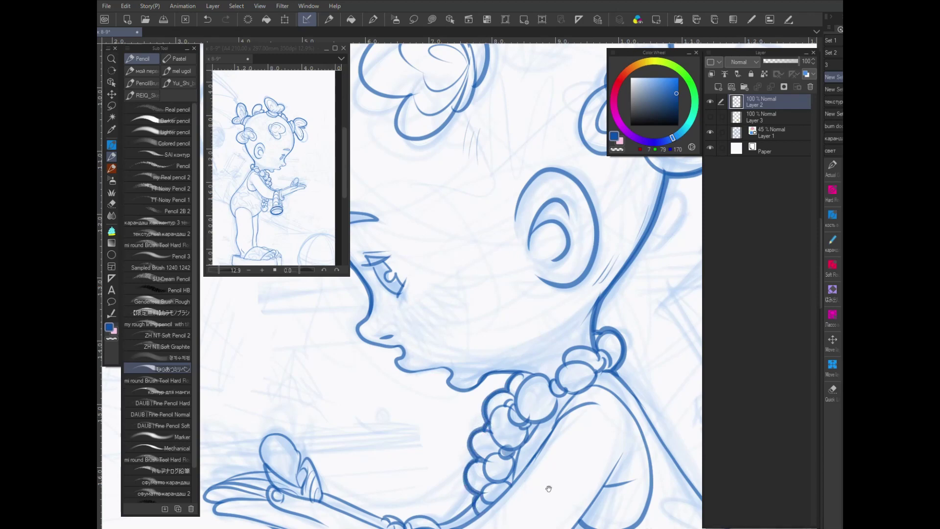
pyautogui.moveTo(543, 486); pyautogui.dragTo(473, 479)
pyautogui.scroll(-3, 479, 416)
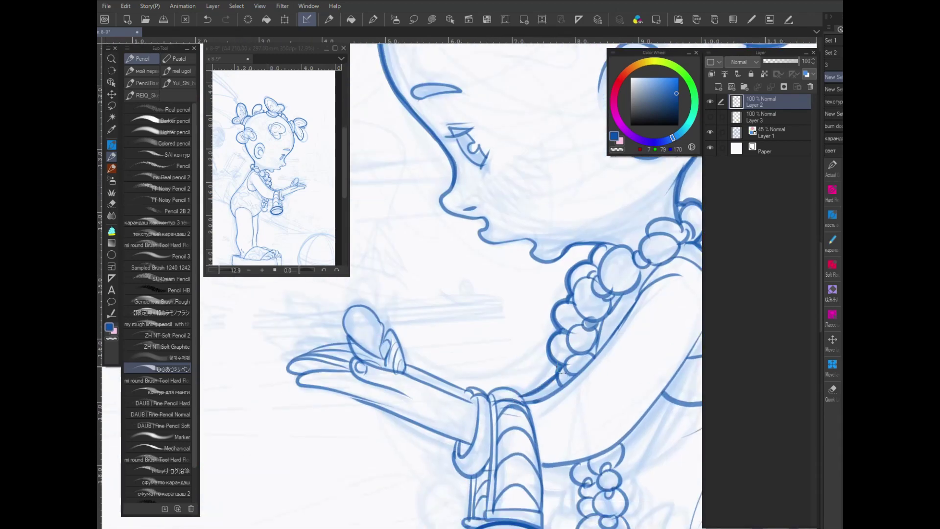
pyautogui.moveTo(513, 385); pyautogui.dragTo(572, 360)
# Thicken the outline of the girl's back and reinforce the necklace's inner edge beside the upper arm.
pyautogui.scroll(-4, 572, 359)
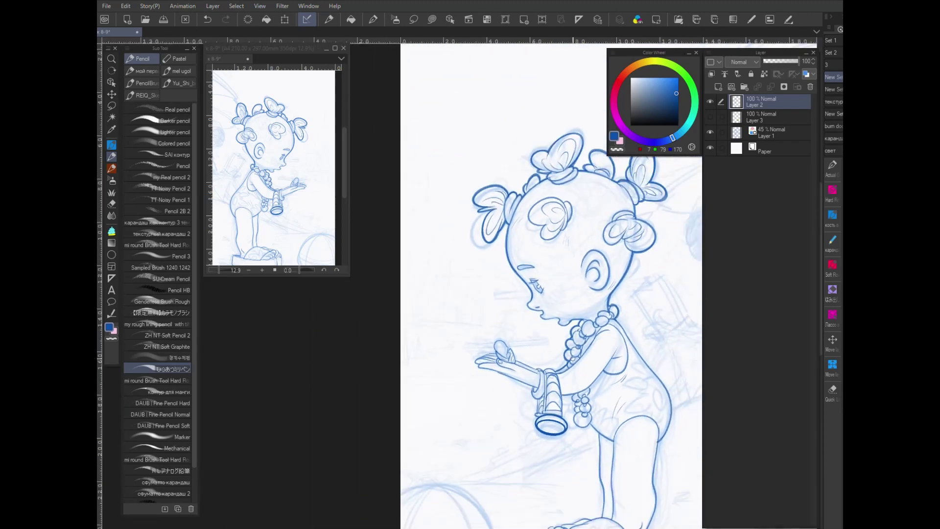
pyautogui.moveTo(666, 387); pyautogui.dragTo(563, 367)
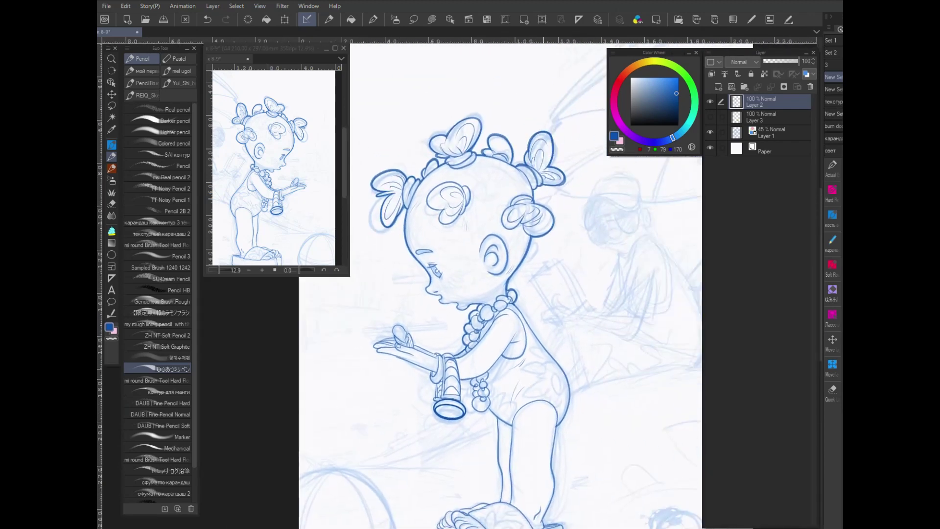
pyautogui.scroll(3, 543, 368)
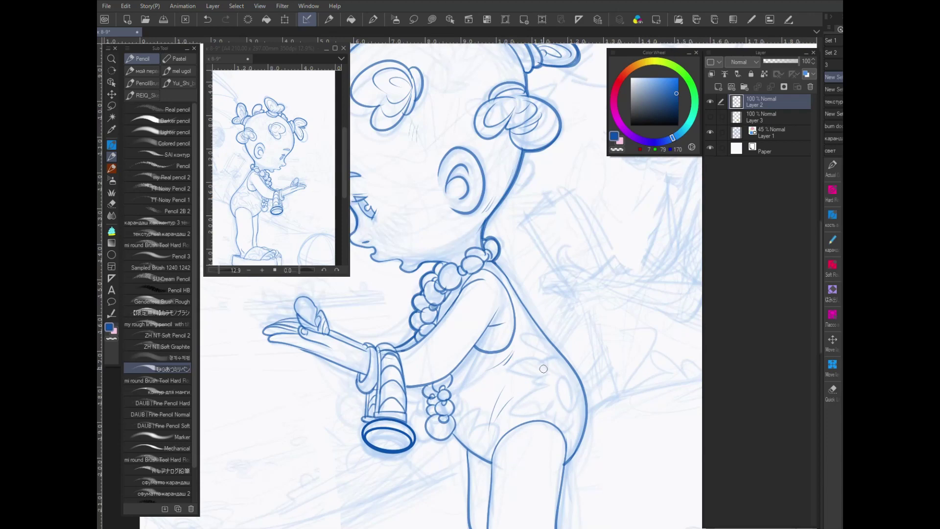
pyautogui.scroll(1, 544, 369)
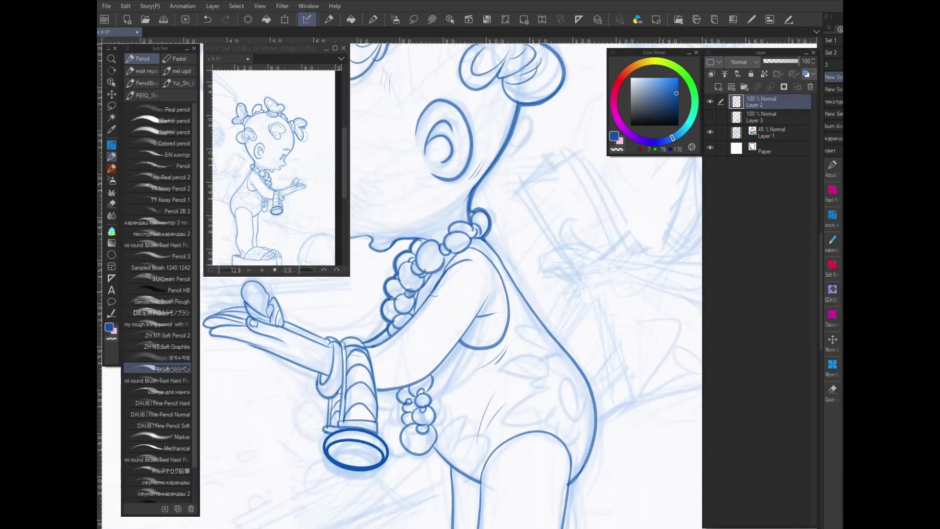
pyautogui.moveTo(504, 298); pyautogui.dragTo(561, 395)
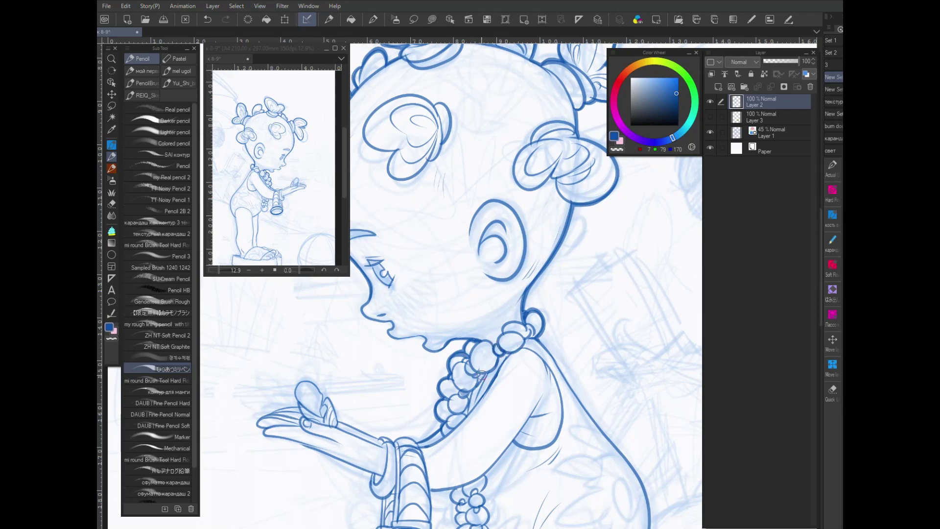
pyautogui.moveTo(457, 363)
pyautogui.mouseDown()
pyautogui.moveTo(464, 375)
pyautogui.moveTo(452, 407)
pyautogui.moveTo(467, 405)
pyautogui.moveTo(447, 416)
pyautogui.moveTo(463, 414)
pyautogui.mouseUp()
pyautogui.moveTo(537, 465); pyautogui.dragTo(551, 340)
pyautogui.moveTo(471, 358)
pyautogui.mouseDown()
pyautogui.moveTo(466, 410)
pyautogui.moveTo(481, 433)
pyautogui.moveTo(504, 413)
pyautogui.moveTo(492, 386)
pyautogui.moveTo(497, 354)
pyautogui.mouseUp()
# Thicken the outlines of the hanging beads, the wrist band, the bracelet and the underside of the forearm and hand.
pyautogui.moveTo(547, 289)
pyautogui.mouseDown()
pyautogui.moveTo(480, 365)
pyautogui.moveTo(442, 368)
pyautogui.moveTo(443, 417)
pyautogui.mouseUp()
pyautogui.moveTo(391, 384); pyautogui.dragTo(396, 419)
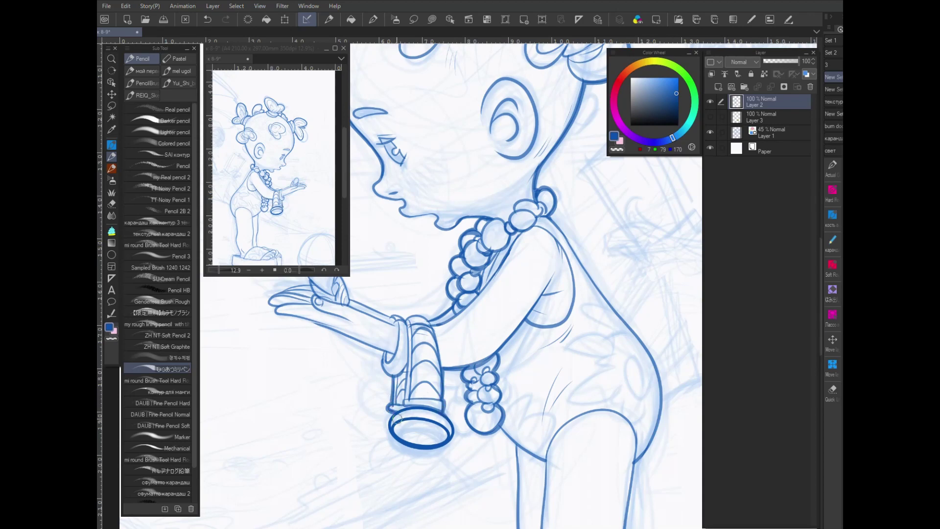
pyautogui.moveTo(393, 378)
pyautogui.mouseDown()
pyautogui.moveTo(383, 351)
pyautogui.moveTo(275, 313)
pyautogui.mouseUp()
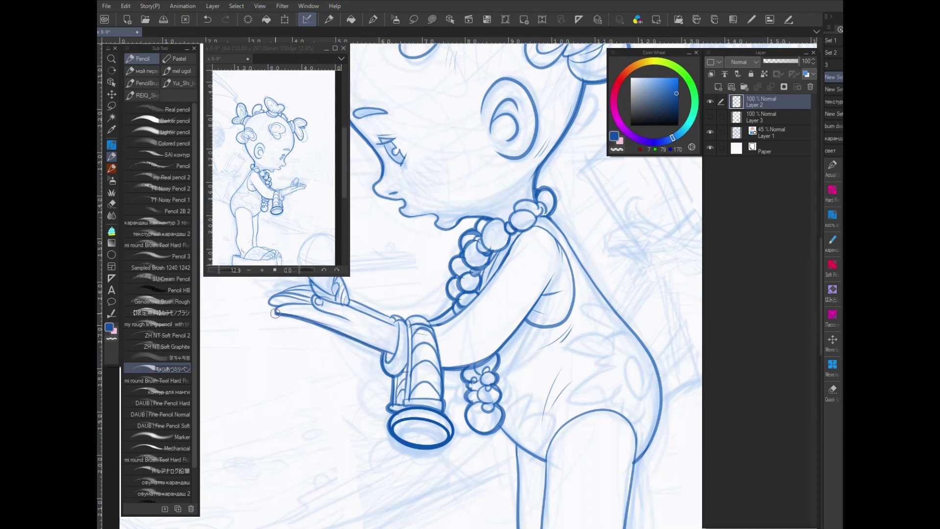
pyautogui.moveTo(432, 317)
pyautogui.mouseDown()
pyautogui.moveTo(550, 378)
pyautogui.moveTo(465, 356)
pyautogui.moveTo(438, 319)
pyautogui.moveTo(424, 327)
pyautogui.moveTo(427, 341)
pyautogui.moveTo(401, 351)
pyautogui.mouseUp()
# Thicken the contours of both legs and the outer outline of the sandal and its platform sole.
pyautogui.moveTo(655, 424)
pyautogui.mouseDown()
pyautogui.moveTo(471, 357)
pyautogui.moveTo(457, 240)
pyautogui.mouseUp()
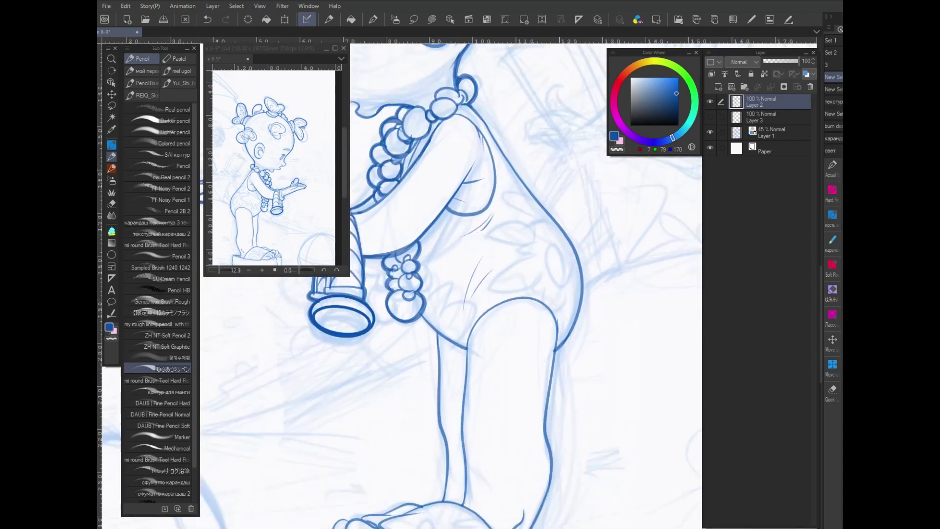
pyautogui.moveTo(436, 331)
pyautogui.mouseDown()
pyautogui.moveTo(444, 504)
pyautogui.moveTo(444, 409)
pyautogui.mouseUp()
pyautogui.moveTo(549, 271)
pyautogui.mouseDown()
pyautogui.moveTo(545, 378)
pyautogui.moveTo(524, 461)
pyautogui.moveTo(534, 471)
pyautogui.moveTo(526, 466)
pyautogui.moveTo(564, 468)
pyautogui.moveTo(569, 511)
pyautogui.moveTo(654, 410)
pyautogui.moveTo(595, 433)
pyautogui.moveTo(486, 447)
pyautogui.moveTo(419, 444)
pyautogui.moveTo(372, 424)
pyautogui.moveTo(378, 365)
pyautogui.moveTo(410, 352)
pyautogui.moveTo(389, 355)
pyautogui.moveTo(509, 322)
pyautogui.mouseUp()
pyautogui.scroll(-5, 509, 321)
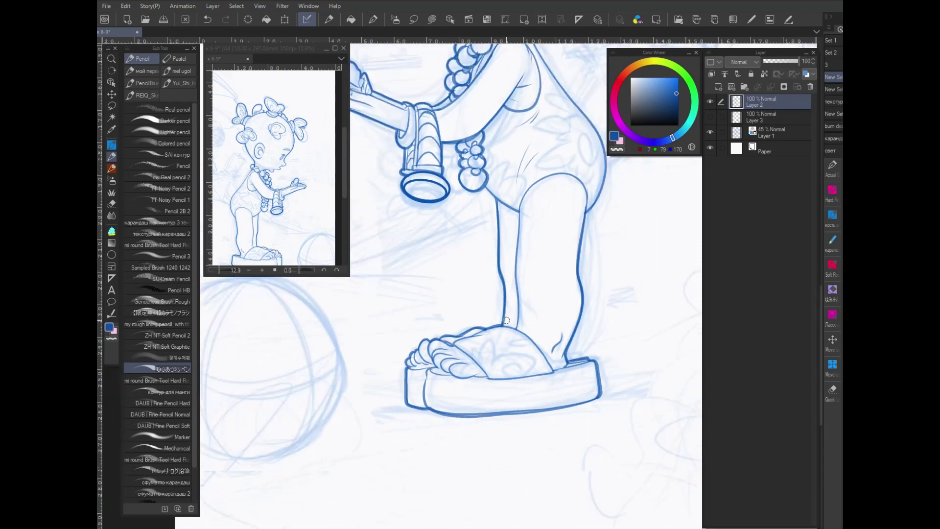
# Change the drawing colour to a slightly greener blue, RGB 10, 95, 163, for inking the ladybug.
pyautogui.scroll(-4, 506, 320)
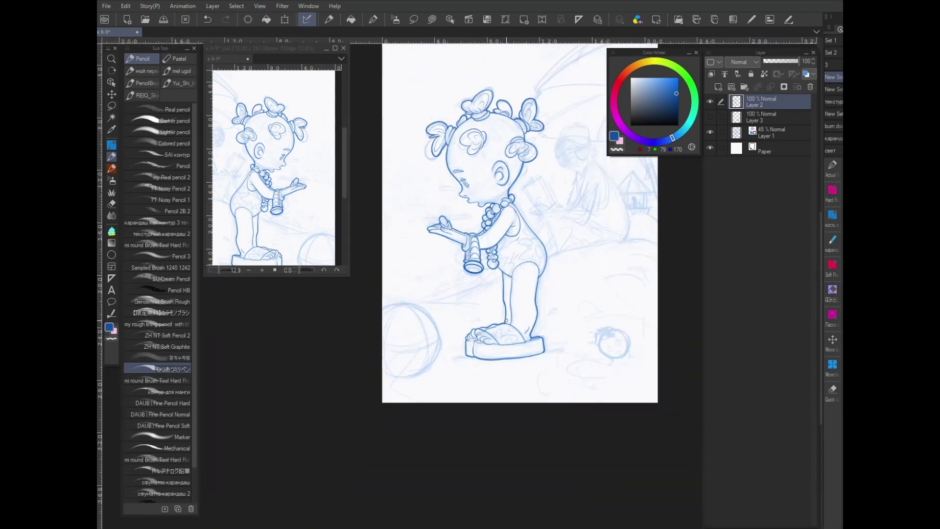
pyautogui.scroll(3, 507, 320)
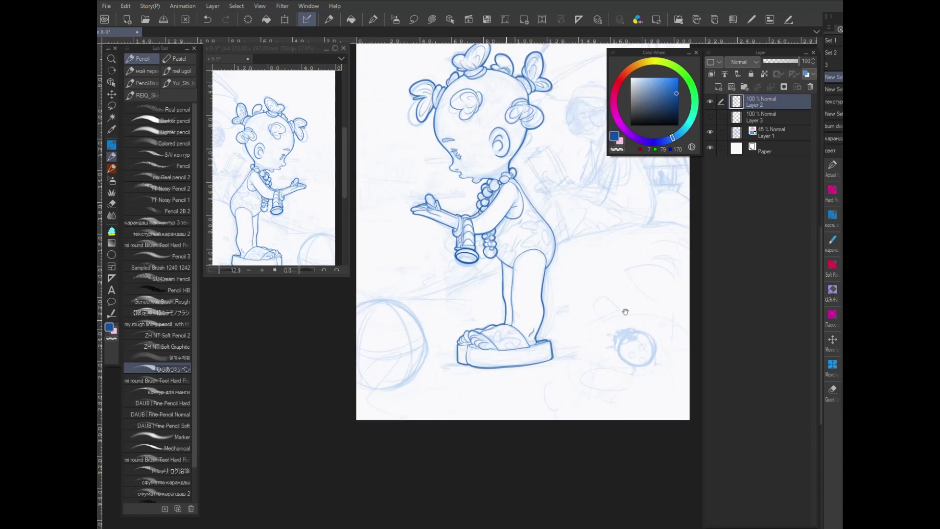
pyautogui.moveTo(625, 312); pyautogui.dragTo(547, 380)
pyautogui.scroll(3, 644, 281)
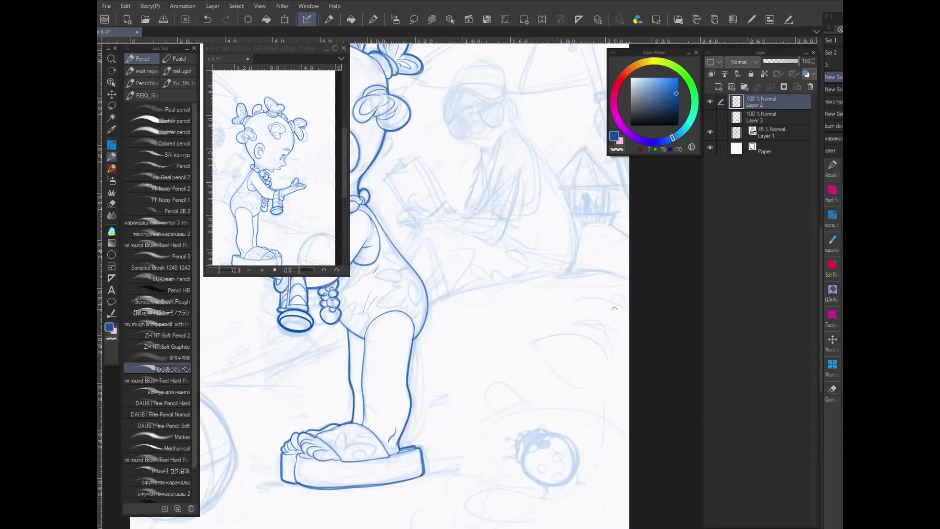
pyautogui.click(637, 99)
pyautogui.click(677, 92)
pyautogui.click(680, 137)
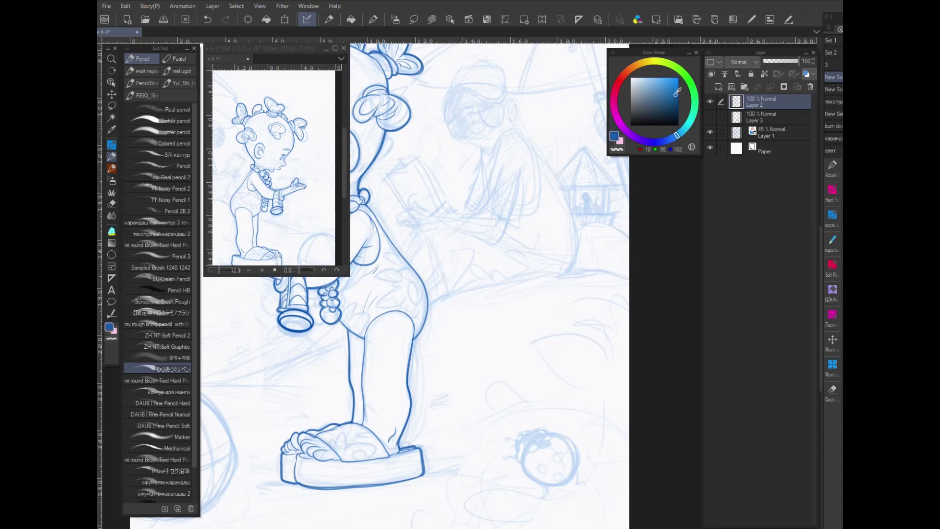
# Ink the ladybug's round shell, the curved line dividing its wings and the outline of its head over the sketch.
pyautogui.scroll(5, 560, 352)
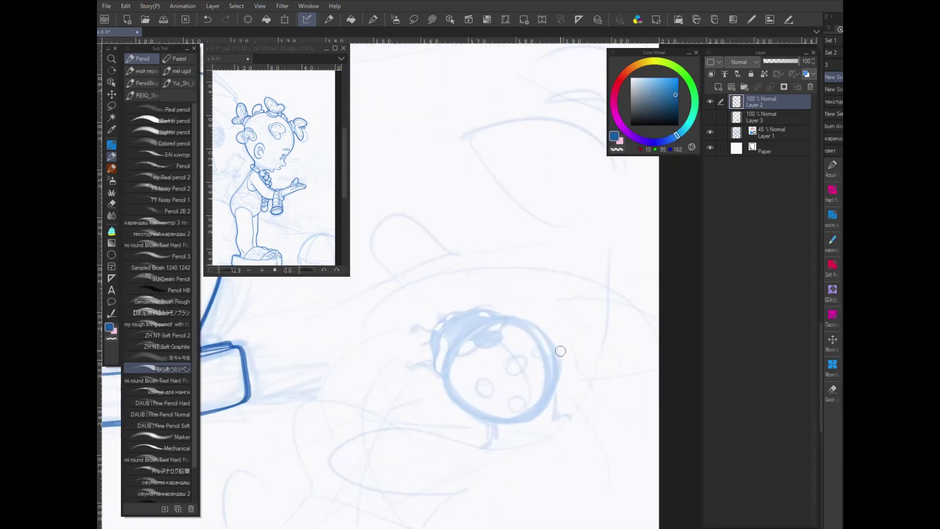
pyautogui.scroll(1, 560, 353)
pyautogui.moveTo(523, 320)
pyautogui.mouseDown()
pyautogui.moveTo(481, 311)
pyautogui.moveTo(436, 340)
pyautogui.moveTo(419, 392)
pyautogui.moveTo(441, 421)
pyautogui.moveTo(481, 436)
pyautogui.moveTo(515, 433)
pyautogui.moveTo(537, 419)
pyautogui.moveTo(550, 392)
pyautogui.moveTo(533, 327)
pyautogui.mouseUp()
pyautogui.moveTo(524, 431)
pyautogui.mouseDown()
pyautogui.moveTo(529, 368)
pyautogui.moveTo(473, 320)
pyautogui.moveTo(469, 297)
pyautogui.moveTo(404, 348)
pyautogui.moveTo(417, 386)
pyautogui.moveTo(417, 339)
pyautogui.moveTo(417, 368)
pyautogui.mouseUp()
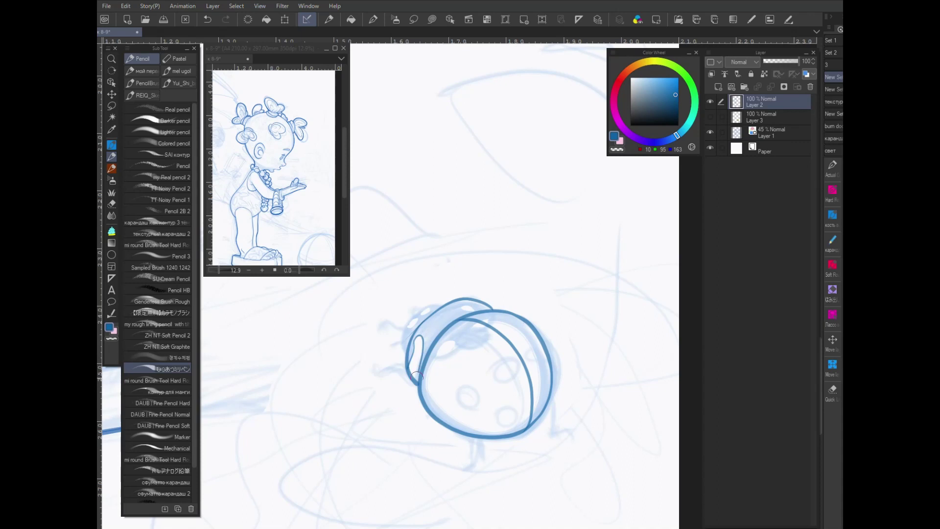
# Draw the oval spots on the ladybug's shell, including the larger ones behind its head and along its edge.
pyautogui.moveTo(485, 303); pyautogui.dragTo(486, 307)
pyautogui.moveTo(469, 319)
pyautogui.mouseDown()
pyautogui.moveTo(454, 334)
pyautogui.moveTo(474, 343)
pyautogui.moveTo(499, 331)
pyautogui.moveTo(485, 316)
pyautogui.moveTo(438, 353)
pyautogui.moveTo(464, 332)
pyautogui.mouseUp()
pyautogui.moveTo(520, 358)
pyautogui.mouseDown()
pyautogui.moveTo(510, 382)
pyautogui.moveTo(534, 376)
pyautogui.moveTo(526, 348)
pyautogui.moveTo(513, 353)
pyautogui.mouseUp()
pyautogui.moveTo(468, 383)
pyautogui.mouseDown()
pyautogui.moveTo(472, 408)
pyautogui.moveTo(469, 384)
pyautogui.mouseUp()
pyautogui.moveTo(520, 410)
pyautogui.mouseDown()
pyautogui.moveTo(500, 420)
pyautogui.moveTo(519, 409)
pyautogui.mouseUp()
pyautogui.moveTo(548, 384)
pyautogui.mouseDown()
pyautogui.moveTo(542, 399)
pyautogui.moveTo(547, 383)
pyautogui.mouseUp()
pyautogui.moveTo(539, 332)
pyautogui.mouseDown()
pyautogui.moveTo(520, 326)
pyautogui.moveTo(535, 337)
pyautogui.mouseUp()
# Ink the ladybug's thin jointed legs around the shell and the small curled antennae on its head.
pyautogui.moveTo(473, 439)
pyautogui.mouseDown()
pyautogui.moveTo(474, 467)
pyautogui.moveTo(488, 474)
pyautogui.moveTo(480, 457)
pyautogui.moveTo(494, 476)
pyautogui.mouseUp()
pyautogui.moveTo(554, 405)
pyautogui.mouseDown()
pyautogui.moveTo(552, 433)
pyautogui.moveTo(571, 437)
pyautogui.mouseUp()
pyautogui.moveTo(413, 383)
pyautogui.mouseDown()
pyautogui.moveTo(397, 364)
pyautogui.moveTo(370, 366)
pyautogui.moveTo(394, 367)
pyautogui.moveTo(412, 387)
pyautogui.mouseUp()
pyautogui.moveTo(409, 324)
pyautogui.mouseDown()
pyautogui.moveTo(377, 329)
pyautogui.moveTo(404, 331)
pyautogui.moveTo(414, 293)
pyautogui.moveTo(409, 301)
pyautogui.moveTo(424, 317)
pyautogui.moveTo(408, 325)
pyautogui.moveTo(431, 310)
pyautogui.moveTo(412, 318)
pyautogui.moveTo(423, 306)
pyautogui.moveTo(444, 304)
pyautogui.moveTo(405, 327)
pyautogui.moveTo(405, 358)
pyautogui.mouseUp()
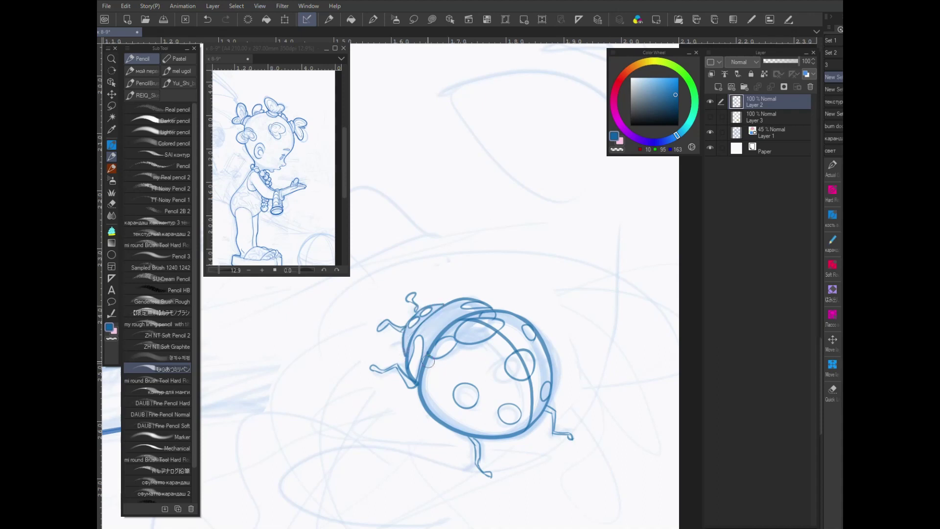
# Create a new raster layer directly above Layer 3 for the background figure.
pyautogui.scroll(-8, 428, 361)
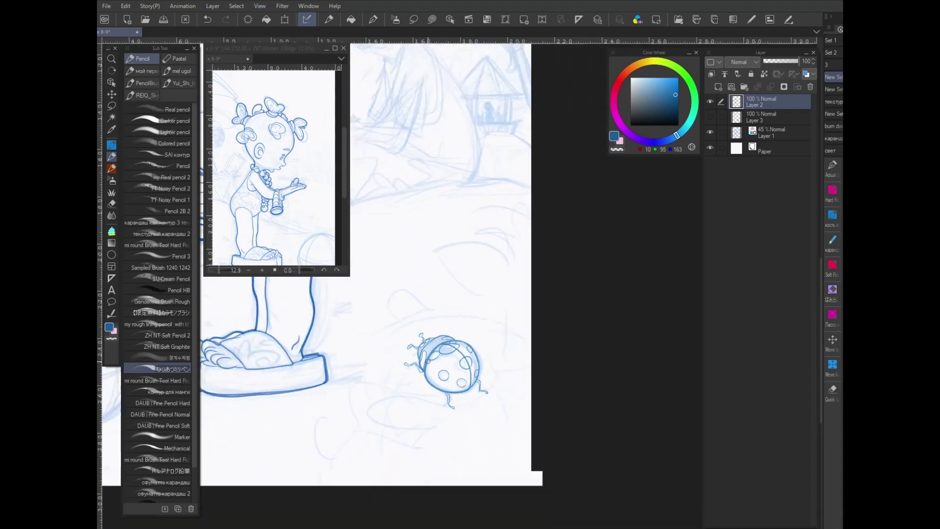
pyautogui.scroll(6, 557, 348)
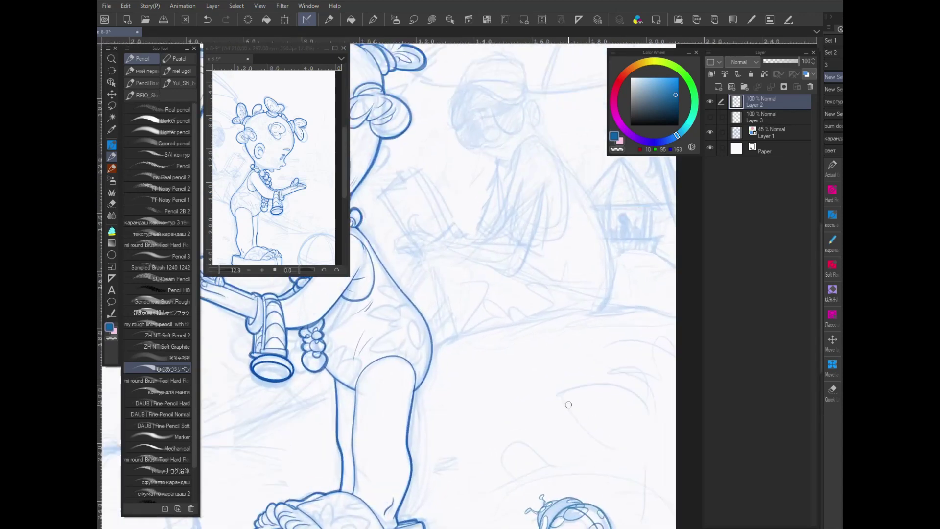
pyautogui.click(760, 117)
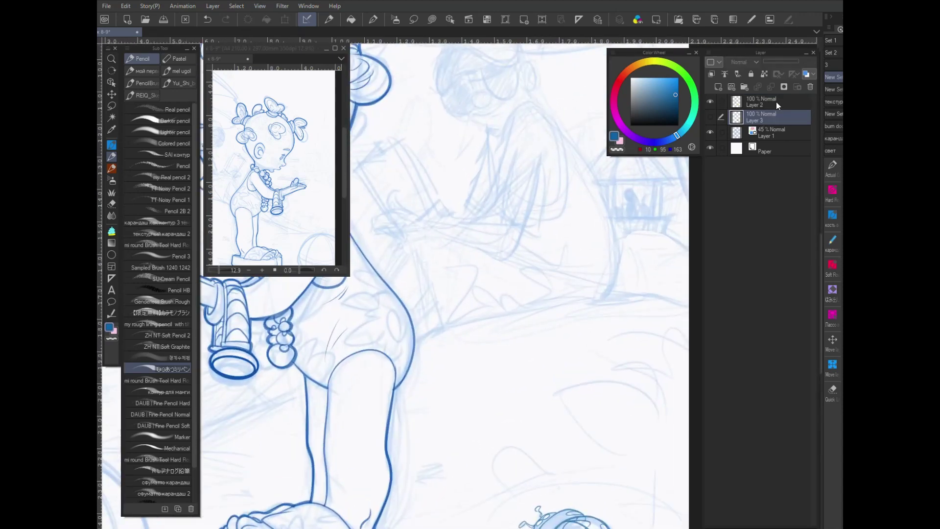
pyautogui.click(719, 87)
# Ink the round nose of the seated figure wearing a cap and sunglasses in the background.
pyautogui.scroll(5, 518, 349)
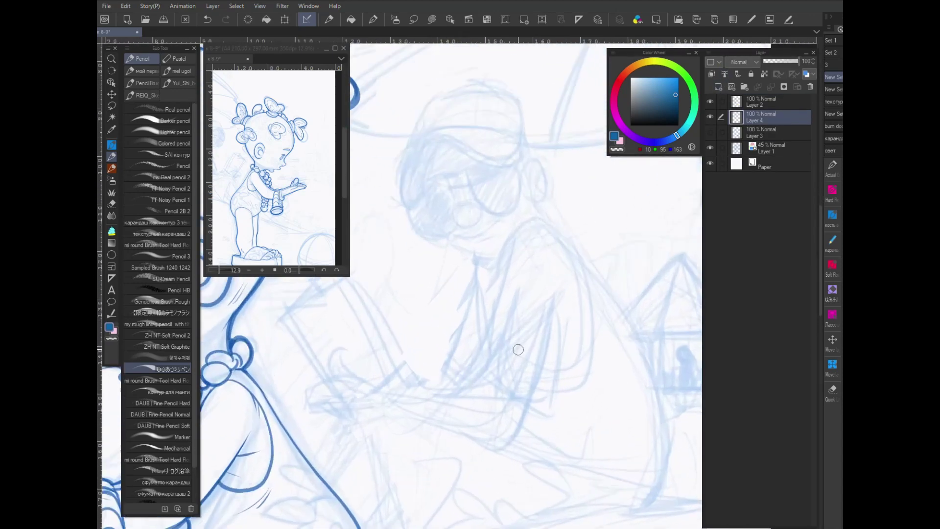
pyautogui.scroll(2, 518, 349)
pyautogui.moveTo(465, 294)
pyautogui.mouseDown()
pyautogui.moveTo(451, 310)
pyautogui.moveTo(481, 297)
pyautogui.mouseUp()
pyautogui.scroll(1, 466, 310)
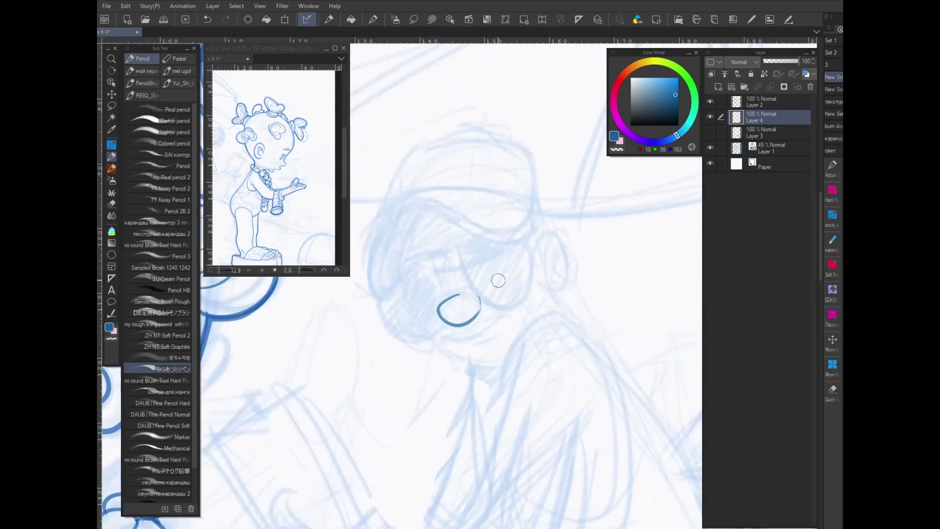
# Switch to the textured bristle brush and reduce its size to suit the background figure's small face.
pyautogui.click(833, 219)
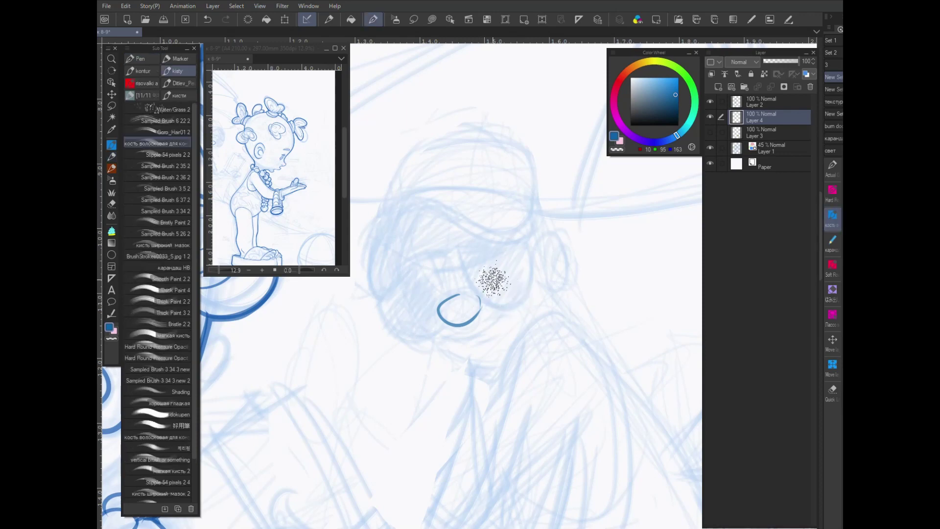
pyautogui.press('[')
pyautogui.press('[')
pyautogui.press('[')
pyautogui.press('[')
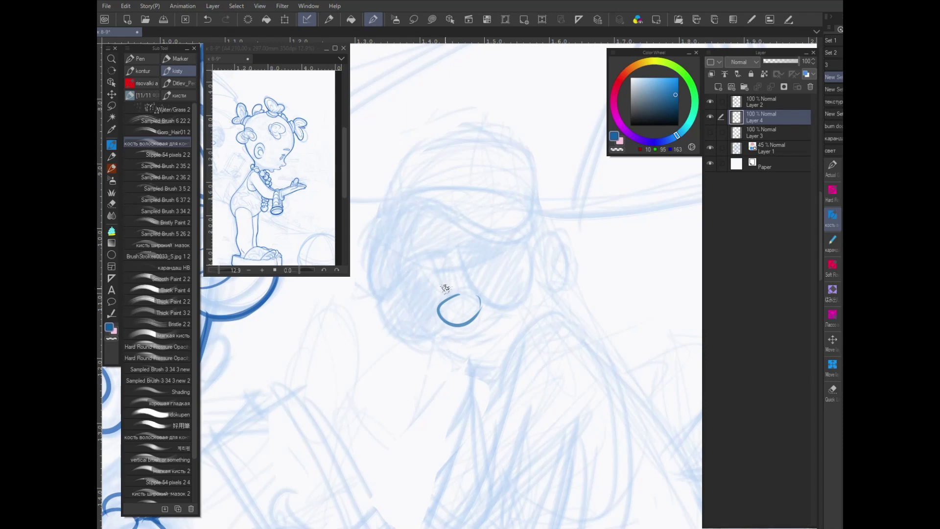
# Ink the wavy lower edge of the cap's brim and the double-rimmed sunglasses with their bridge over the nose.
pyautogui.moveTo(533, 215)
pyautogui.mouseDown()
pyautogui.moveTo(509, 244)
pyautogui.moveTo(426, 211)
pyautogui.moveTo(378, 226)
pyautogui.moveTo(381, 294)
pyautogui.mouseUp()
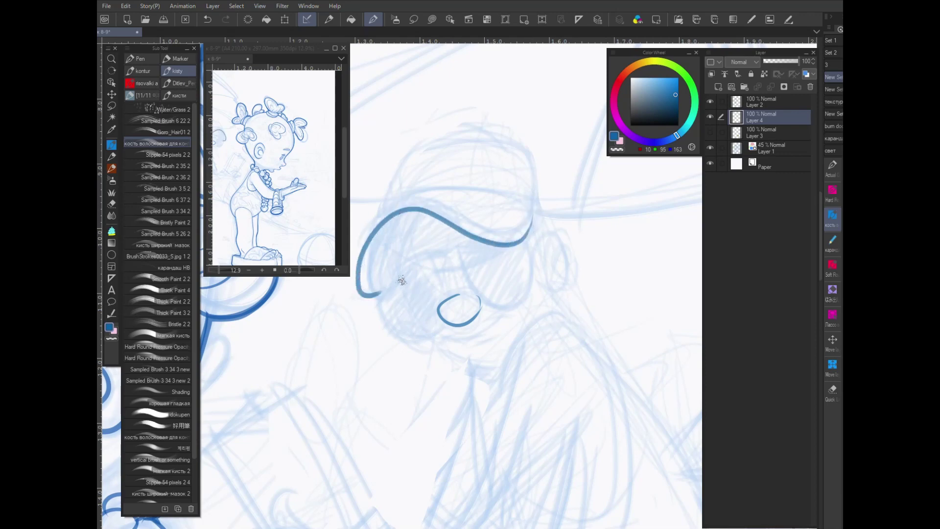
pyautogui.moveTo(426, 268)
pyautogui.mouseDown()
pyautogui.moveTo(479, 298)
pyautogui.moveTo(514, 294)
pyautogui.moveTo(533, 267)
pyautogui.moveTo(529, 236)
pyautogui.mouseUp()
pyautogui.moveTo(458, 240)
pyautogui.mouseDown()
pyautogui.moveTo(395, 274)
pyautogui.moveTo(377, 314)
pyautogui.moveTo(424, 344)
pyautogui.moveTo(443, 324)
pyautogui.moveTo(445, 294)
pyautogui.moveTo(429, 266)
pyautogui.moveTo(454, 273)
pyautogui.moveTo(439, 287)
pyautogui.moveTo(460, 272)
pyautogui.mouseUp()
pyautogui.moveTo(457, 237)
pyautogui.mouseDown()
pyautogui.moveTo(494, 294)
pyautogui.moveTo(470, 282)
pyautogui.moveTo(515, 287)
pyautogui.moveTo(524, 262)
pyautogui.moveTo(432, 289)
pyautogui.moveTo(438, 302)
pyautogui.moveTo(425, 270)
pyautogui.moveTo(404, 274)
pyautogui.moveTo(384, 292)
pyautogui.moveTo(393, 327)
pyautogui.mouseUp()
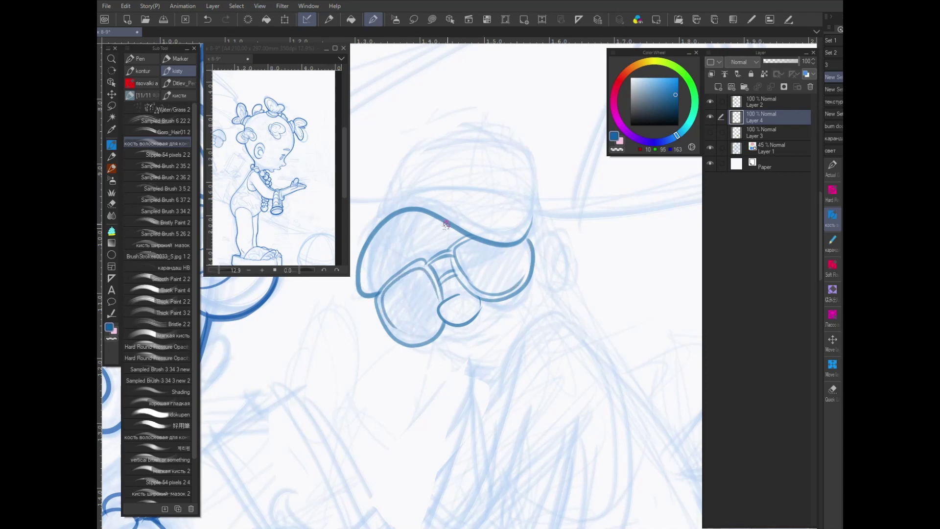
# Ink the cap's upper brim edge, double band, rounded crown and front seam, plus a curved line under the brim.
pyautogui.moveTo(410, 262); pyautogui.dragTo(408, 247)
pyautogui.moveTo(429, 212); pyautogui.dragTo(409, 239)
pyautogui.moveTo(537, 203); pyautogui.dragTo(527, 234)
pyautogui.moveTo(526, 235)
pyautogui.mouseDown()
pyautogui.moveTo(504, 197)
pyautogui.moveTo(416, 190)
pyautogui.mouseUp()
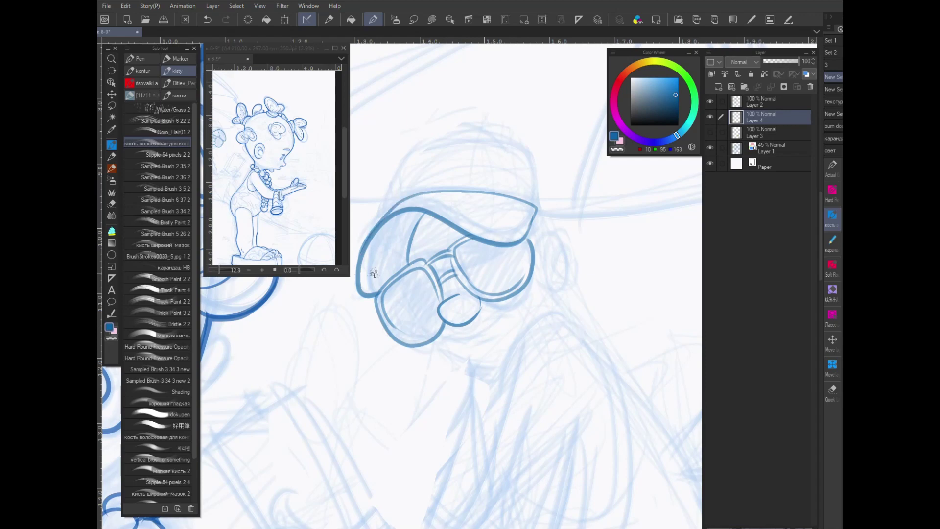
pyautogui.moveTo(539, 209)
pyautogui.mouseDown()
pyautogui.moveTo(503, 189)
pyautogui.moveTo(436, 187)
pyautogui.moveTo(384, 217)
pyautogui.mouseUp()
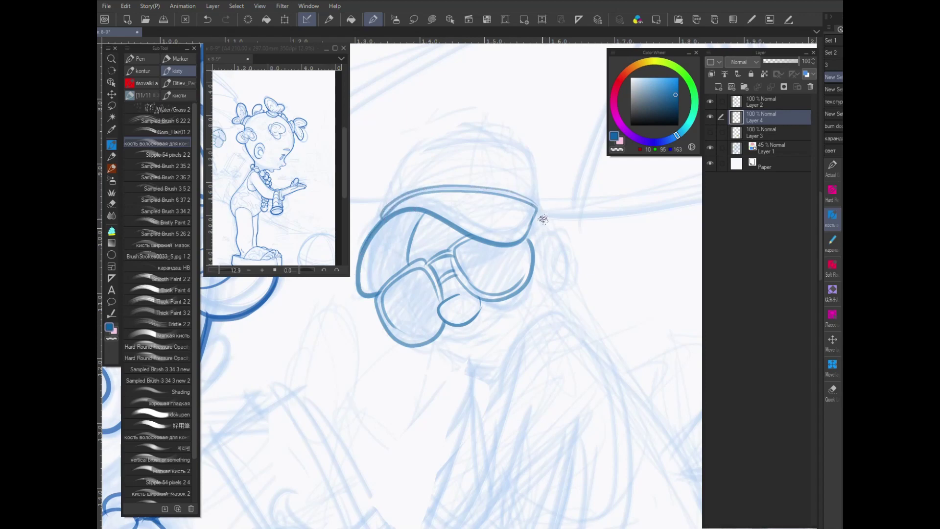
pyautogui.moveTo(537, 219)
pyautogui.mouseDown()
pyautogui.moveTo(537, 168)
pyautogui.moveTo(540, 176)
pyautogui.moveTo(493, 138)
pyautogui.moveTo(395, 187)
pyautogui.moveTo(399, 174)
pyautogui.moveTo(388, 210)
pyautogui.mouseUp()
pyautogui.moveTo(456, 138)
pyautogui.mouseDown()
pyautogui.moveTo(425, 187)
pyautogui.moveTo(457, 135)
pyautogui.mouseUp()
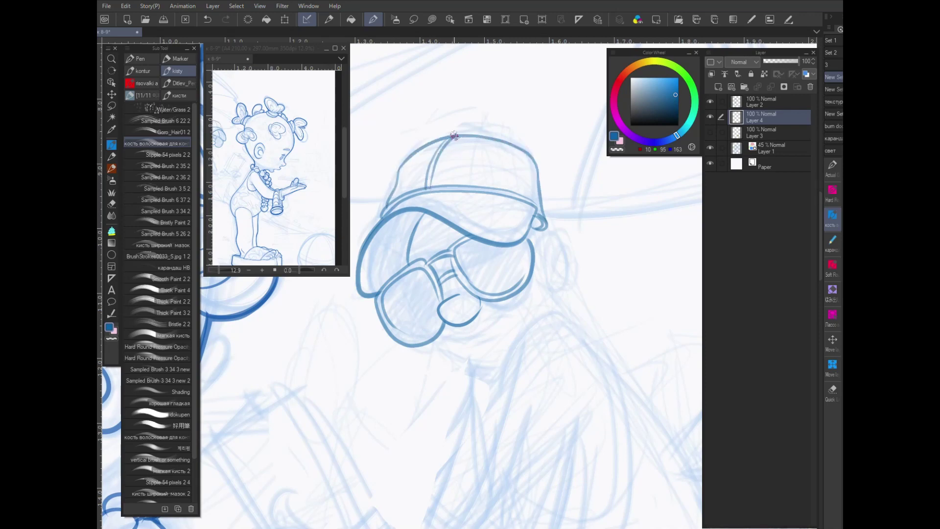
# Rework the small knot at the back of the cap, and ink the ear with its inner folds and the creases above the nose.
pyautogui.moveTo(534, 228); pyautogui.dragTo(544, 251)
pyautogui.hotkey('ctrl', 'z')
pyautogui.hotkey('ctrl', 'z')
pyautogui.moveTo(539, 191)
pyautogui.mouseDown()
pyautogui.moveTo(543, 254)
pyautogui.moveTo(551, 229)
pyautogui.moveTo(561, 284)
pyautogui.mouseUp()
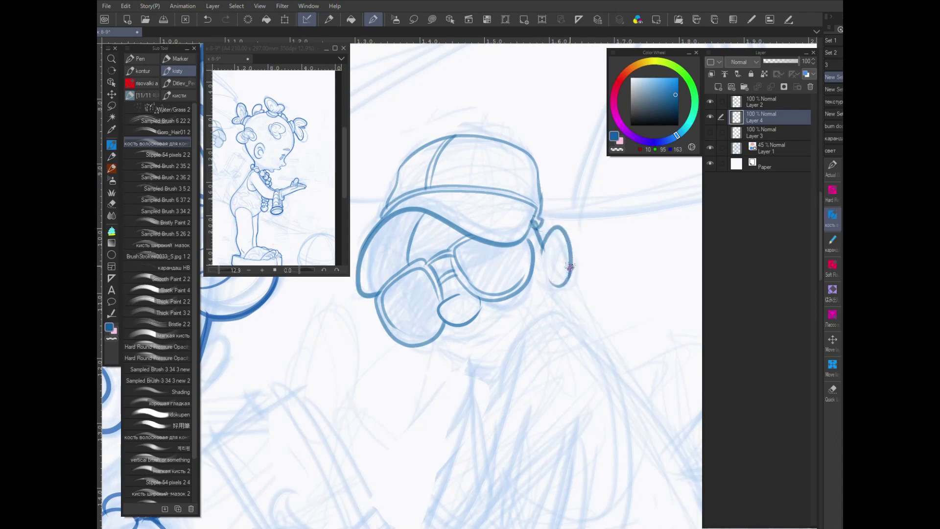
pyautogui.moveTo(559, 238); pyautogui.dragTo(552, 275)
pyautogui.moveTo(446, 289); pyautogui.dragTo(476, 294)
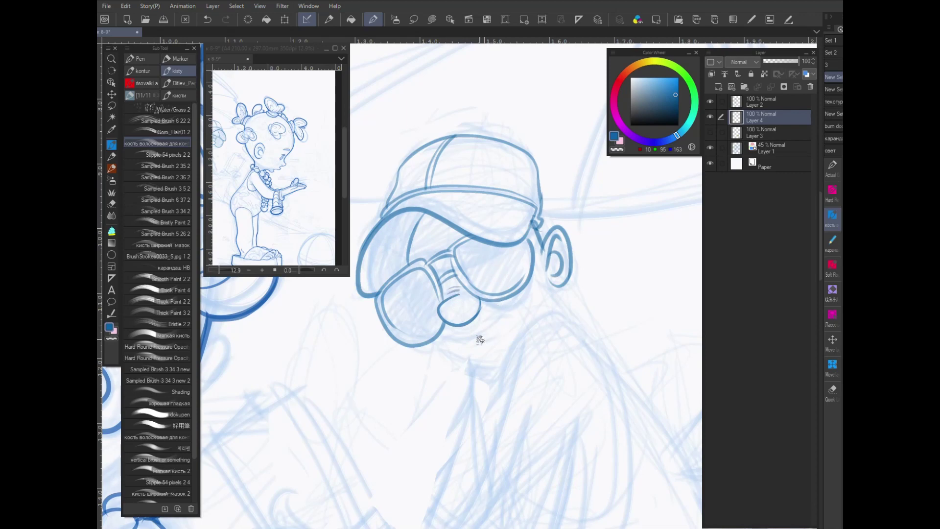
# Ink the smiling mouth, chin and neck line, and the small shape inside the sunglasses lens nearest the brim's tip.
pyautogui.moveTo(442, 338)
pyautogui.mouseDown()
pyautogui.moveTo(494, 325)
pyautogui.moveTo(484, 334)
pyautogui.moveTo(517, 306)
pyautogui.mouseUp()
pyautogui.moveTo(472, 344)
pyautogui.mouseDown()
pyautogui.moveTo(489, 341)
pyautogui.moveTo(451, 361)
pyautogui.moveTo(489, 368)
pyautogui.mouseUp()
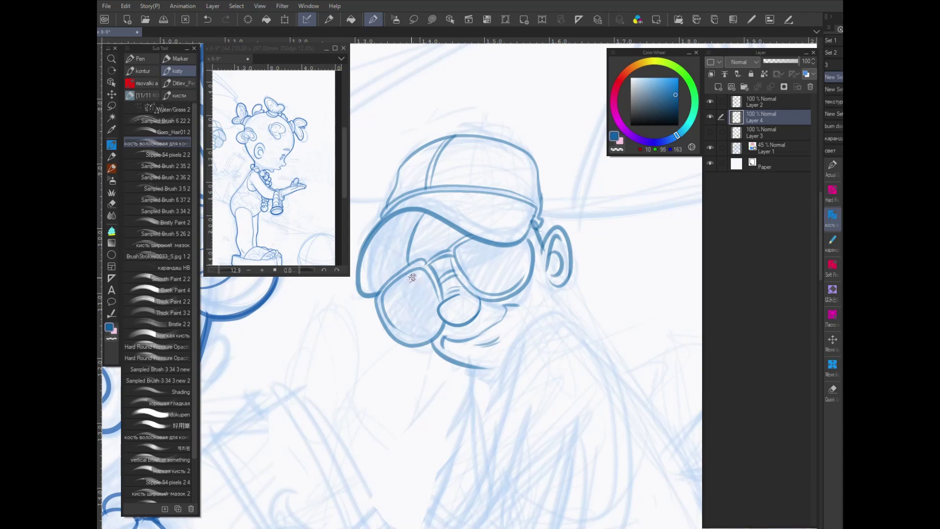
pyautogui.moveTo(408, 275)
pyautogui.mouseDown()
pyautogui.moveTo(433, 327)
pyautogui.moveTo(409, 302)
pyautogui.moveTo(427, 325)
pyautogui.mouseUp()
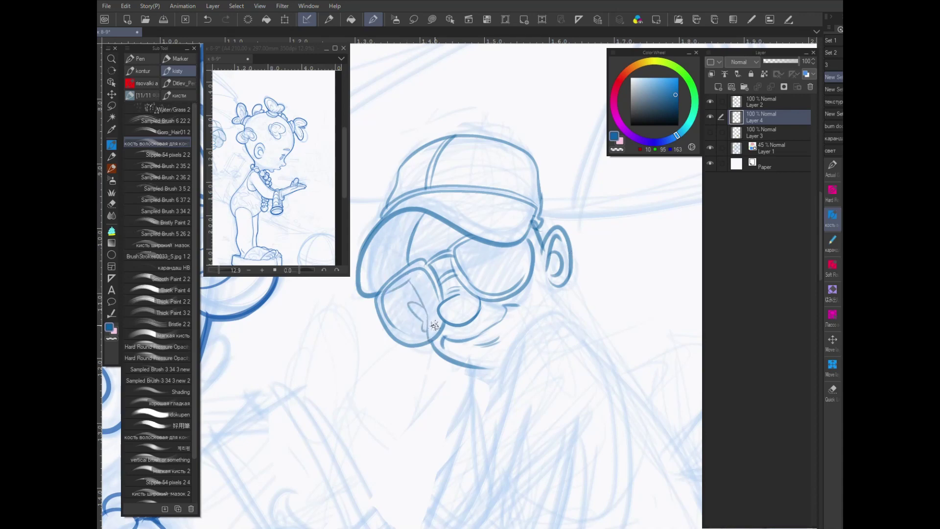
pyautogui.moveTo(548, 278); pyautogui.dragTo(574, 320)
# Remove the curved line under the cap's brim and ink loose hair strands falling behind the sunglasses there.
pyautogui.moveTo(425, 212); pyautogui.dragTo(408, 258)
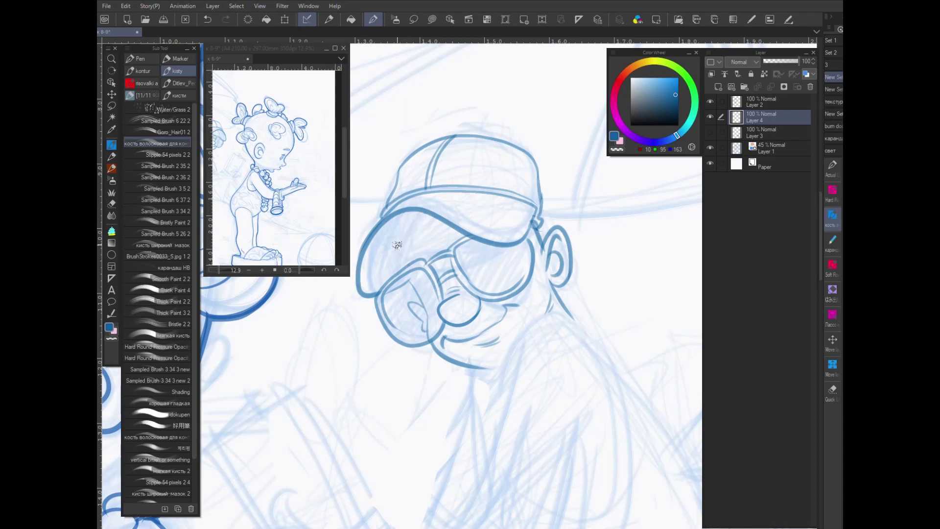
pyautogui.moveTo(400, 211); pyautogui.dragTo(378, 268)
pyautogui.moveTo(391, 235); pyautogui.dragTo(406, 272)
pyautogui.moveTo(428, 216)
pyautogui.mouseDown()
pyautogui.moveTo(403, 260)
pyautogui.moveTo(423, 250)
pyautogui.moveTo(408, 280)
pyautogui.mouseUp()
pyautogui.moveTo(439, 218); pyautogui.dragTo(419, 257)
pyautogui.moveTo(415, 221)
pyautogui.mouseDown()
pyautogui.moveTo(404, 264)
pyautogui.moveTo(398, 241)
pyautogui.mouseUp()
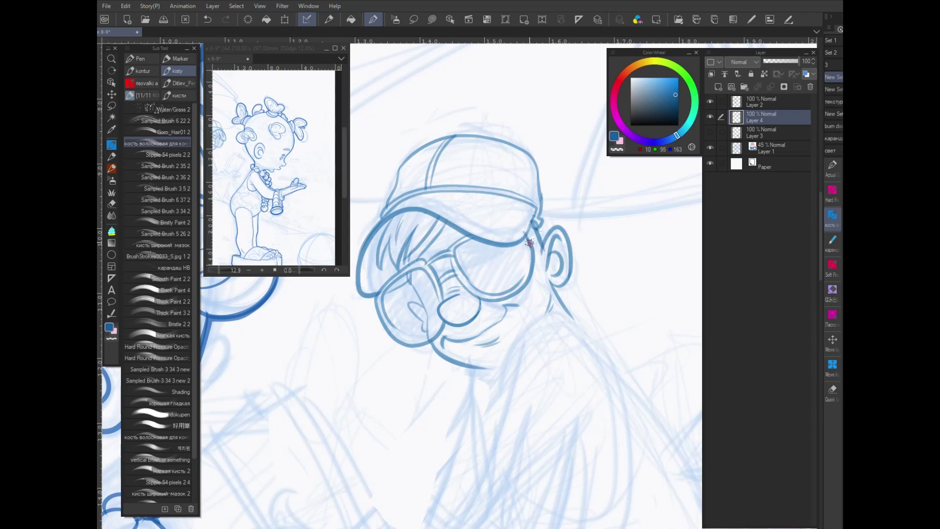
# Ink the sunglasses' temple toward the ear, the lines inside the lens and the cap's rear seam.
pyautogui.moveTo(393, 299); pyautogui.dragTo(420, 290)
pyautogui.moveTo(522, 229)
pyautogui.mouseDown()
pyautogui.moveTo(544, 239)
pyautogui.moveTo(546, 229)
pyautogui.mouseUp()
pyautogui.hotkey('ctrl', 'z')
pyautogui.moveTo(379, 299)
pyautogui.mouseDown()
pyautogui.moveTo(420, 303)
pyautogui.moveTo(383, 301)
pyautogui.mouseUp()
pyautogui.scroll(1, 545, 281)
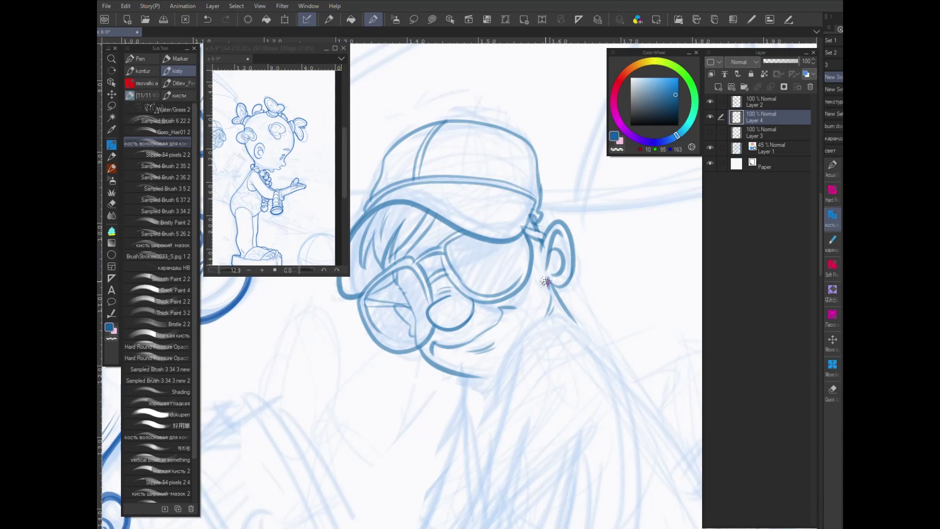
pyautogui.moveTo(515, 135)
pyautogui.mouseDown()
pyautogui.moveTo(535, 200)
pyautogui.moveTo(531, 155)
pyautogui.mouseUp()
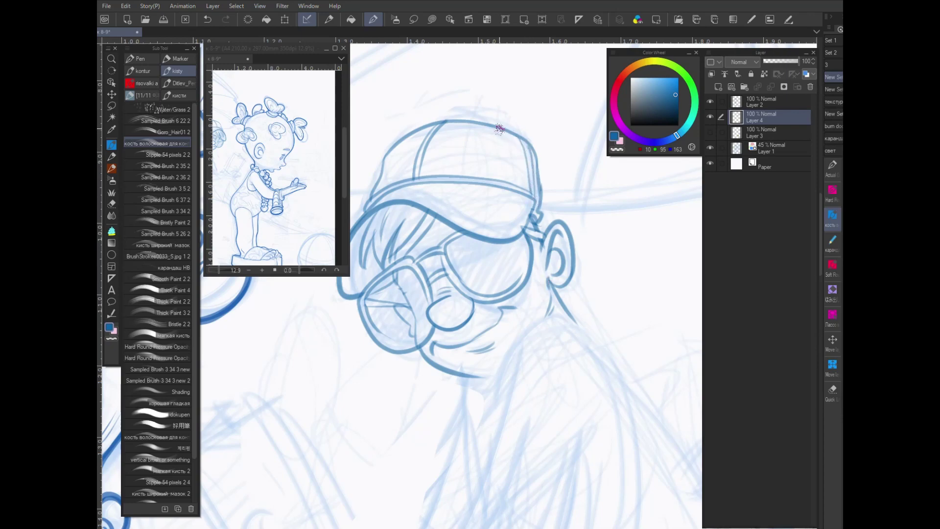
pyautogui.moveTo(388, 152); pyautogui.dragTo(369, 199)
# Ink the shirt's shoulder, the near sleeve with its folded cuff and the long curve of the figure's back.
pyautogui.moveTo(591, 367); pyautogui.dragTo(537, 223)
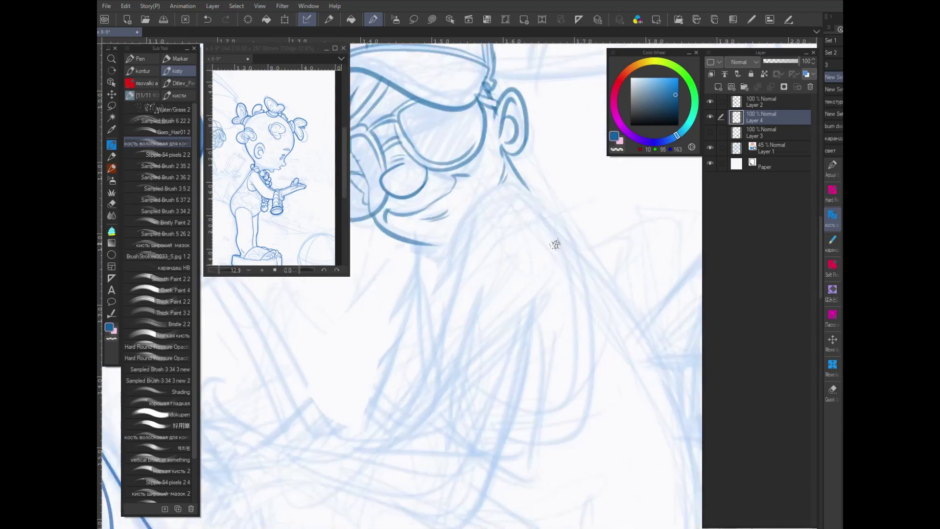
pyautogui.moveTo(519, 188); pyautogui.dragTo(448, 289)
pyautogui.moveTo(468, 229)
pyautogui.mouseDown()
pyautogui.moveTo(515, 316)
pyautogui.moveTo(478, 306)
pyautogui.moveTo(440, 354)
pyautogui.moveTo(566, 409)
pyautogui.moveTo(532, 398)
pyautogui.moveTo(532, 409)
pyautogui.moveTo(548, 416)
pyautogui.moveTo(552, 401)
pyautogui.moveTo(529, 380)
pyautogui.moveTo(545, 395)
pyautogui.moveTo(453, 346)
pyautogui.mouseUp()
pyautogui.moveTo(551, 408)
pyautogui.mouseDown()
pyautogui.moveTo(544, 389)
pyautogui.moveTo(571, 357)
pyautogui.moveTo(590, 216)
pyautogui.mouseUp()
pyautogui.moveTo(589, 291)
pyautogui.mouseDown()
pyautogui.moveTo(609, 245)
pyautogui.moveTo(531, 255)
pyautogui.mouseUp()
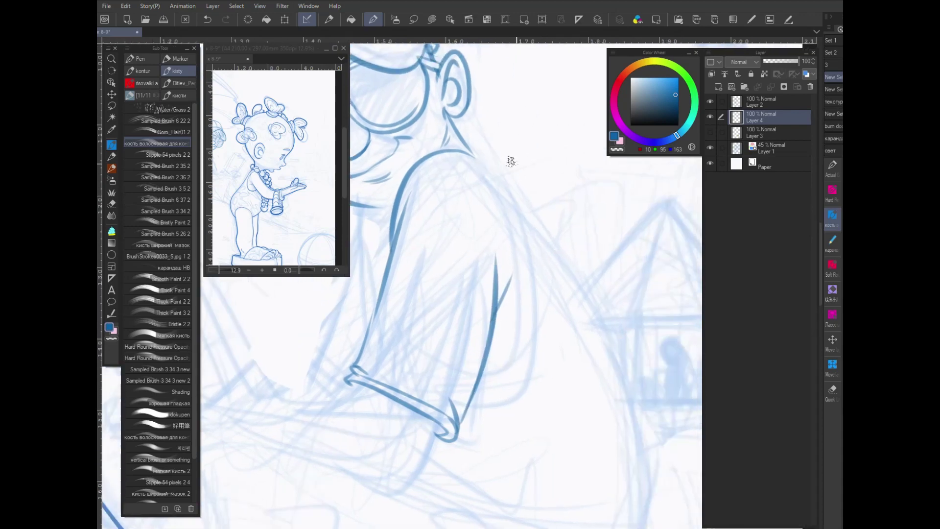
pyautogui.moveTo(467, 151)
pyautogui.mouseDown()
pyautogui.moveTo(554, 273)
pyautogui.moveTo(507, 160)
pyautogui.mouseUp()
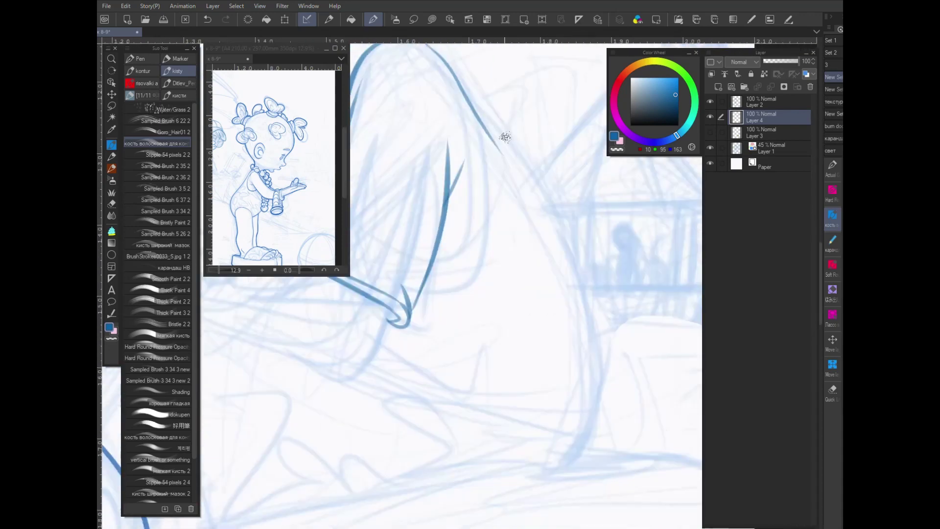
pyautogui.moveTo(466, 94)
pyautogui.mouseDown()
pyautogui.moveTo(565, 249)
pyautogui.moveTo(600, 389)
pyautogui.moveTo(544, 466)
pyautogui.moveTo(730, 486)
pyautogui.mouseUp()
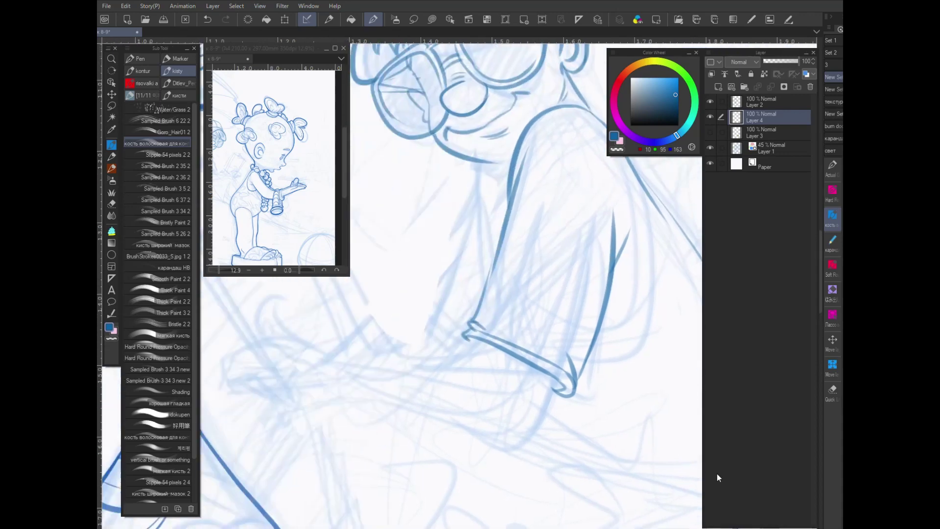
# Ink the stripes and cuff folds on the near sleeve, the far sleeve with its cuff, and the shirt's collar.
pyautogui.moveTo(479, 163)
pyautogui.mouseDown()
pyautogui.moveTo(435, 327)
pyautogui.moveTo(451, 350)
pyautogui.moveTo(495, 318)
pyautogui.moveTo(472, 325)
pyautogui.moveTo(580, 366)
pyautogui.mouseUp()
pyautogui.moveTo(523, 326); pyautogui.dragTo(581, 361)
pyautogui.moveTo(611, 198)
pyautogui.mouseDown()
pyautogui.moveTo(550, 272)
pyautogui.moveTo(578, 260)
pyautogui.mouseUp()
pyautogui.moveTo(515, 196)
pyautogui.mouseDown()
pyautogui.moveTo(582, 199)
pyautogui.moveTo(608, 211)
pyautogui.moveTo(600, 216)
pyautogui.moveTo(627, 239)
pyautogui.moveTo(598, 214)
pyautogui.moveTo(514, 199)
pyautogui.mouseUp()
pyautogui.moveTo(469, 224)
pyautogui.mouseDown()
pyautogui.moveTo(489, 223)
pyautogui.moveTo(469, 218)
pyautogui.mouseUp()
pyautogui.moveTo(478, 180); pyautogui.dragTo(494, 261)
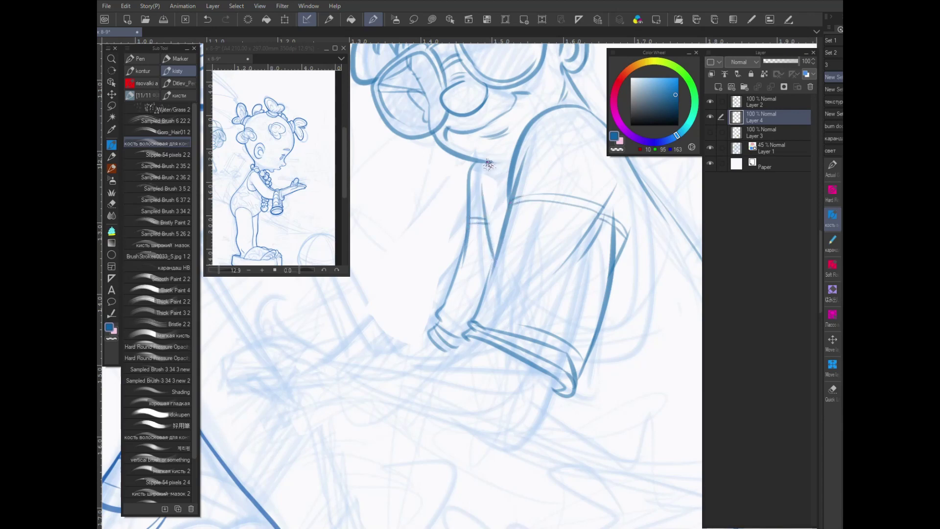
pyautogui.moveTo(509, 166); pyautogui.dragTo(497, 221)
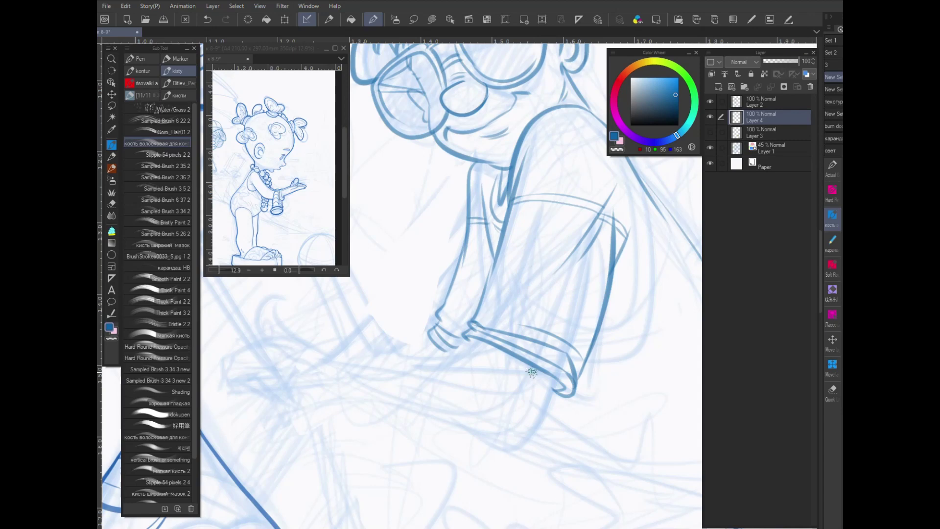
# Ink the bent elbow and the upper and lower edges of the near forearm reaching toward the book.
pyautogui.moveTo(553, 387); pyautogui.dragTo(519, 448)
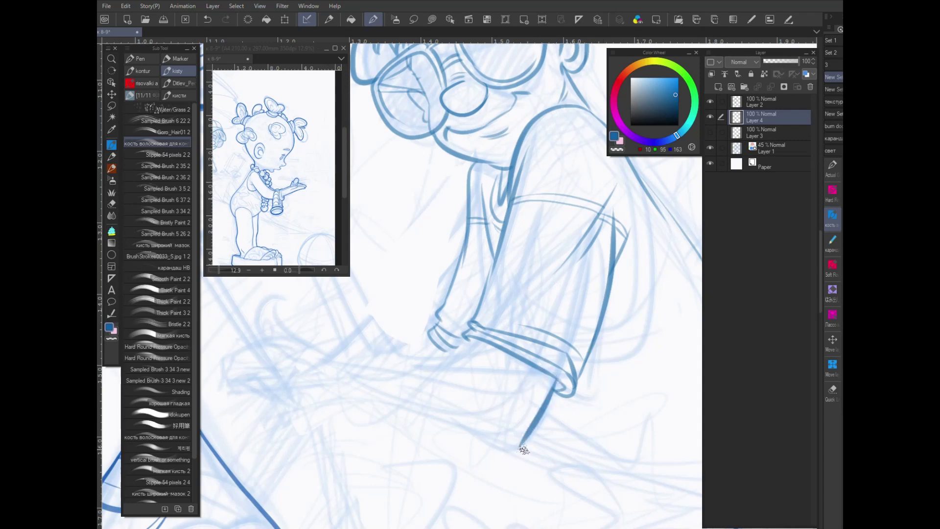
pyautogui.moveTo(470, 362); pyautogui.dragTo(380, 357)
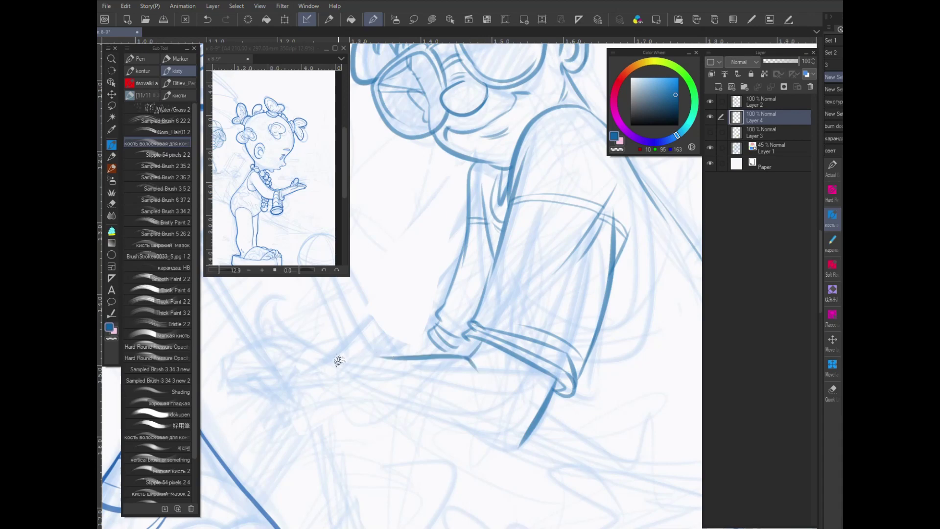
pyautogui.moveTo(518, 445); pyautogui.dragTo(338, 389)
pyautogui.moveTo(417, 392)
pyautogui.mouseDown()
pyautogui.moveTo(506, 388)
pyautogui.moveTo(520, 352)
pyautogui.mouseUp()
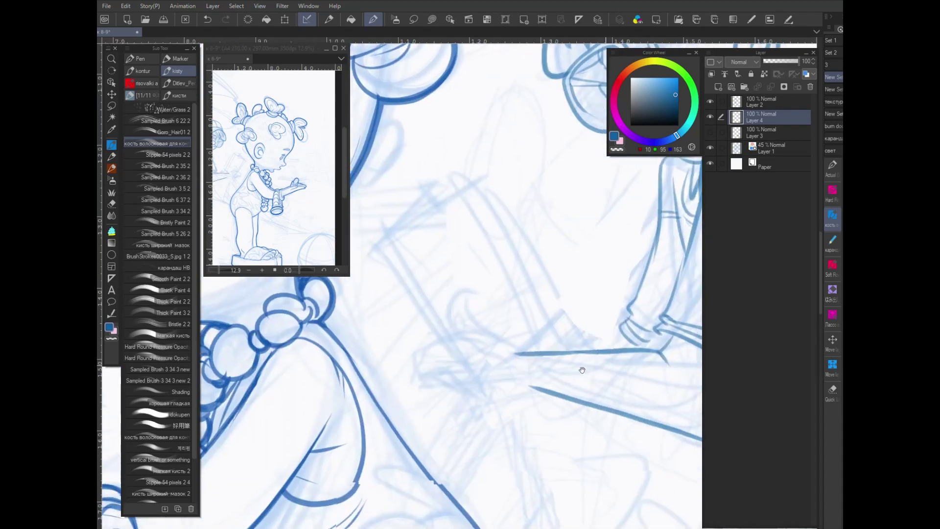
pyautogui.moveTo(581, 370); pyautogui.dragTo(514, 373)
pyautogui.moveTo(440, 364); pyautogui.dragTo(509, 334)
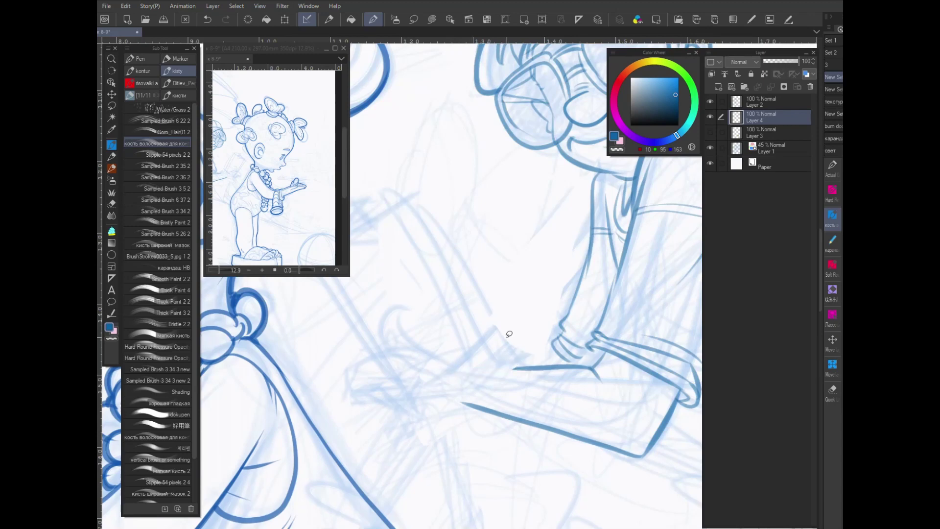
# Ink the open book's cover and spine together with the hand gripping it, thumb raised over the cover.
pyautogui.moveTo(449, 367)
pyautogui.mouseDown()
pyautogui.moveTo(504, 378)
pyautogui.moveTo(403, 199)
pyautogui.moveTo(413, 235)
pyautogui.moveTo(484, 351)
pyautogui.moveTo(495, 343)
pyautogui.mouseUp()
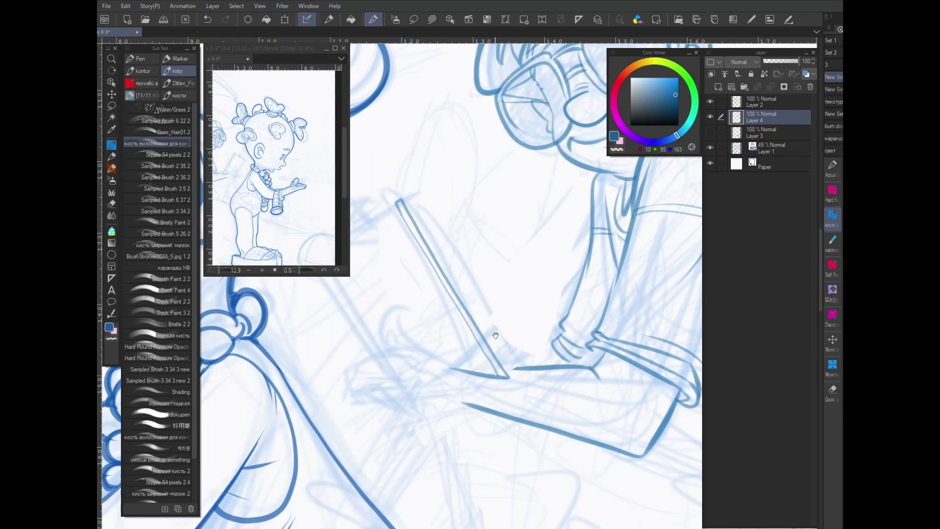
pyautogui.moveTo(438, 267); pyautogui.dragTo(541, 301)
pyautogui.moveTo(501, 236)
pyautogui.mouseDown()
pyautogui.moveTo(405, 305)
pyautogui.moveTo(415, 290)
pyautogui.moveTo(451, 389)
pyautogui.mouseUp()
pyautogui.moveTo(415, 293); pyautogui.dragTo(479, 387)
pyautogui.moveTo(559, 405)
pyautogui.mouseDown()
pyautogui.moveTo(492, 350)
pyautogui.moveTo(475, 363)
pyautogui.moveTo(517, 387)
pyautogui.moveTo(446, 395)
pyautogui.moveTo(472, 415)
pyautogui.moveTo(471, 396)
pyautogui.moveTo(477, 409)
pyautogui.moveTo(460, 409)
pyautogui.moveTo(503, 430)
pyautogui.moveTo(472, 422)
pyautogui.moveTo(504, 438)
pyautogui.moveTo(476, 415)
pyautogui.moveTo(505, 441)
pyautogui.moveTo(471, 442)
pyautogui.moveTo(503, 448)
pyautogui.moveTo(485, 447)
pyautogui.moveTo(580, 438)
pyautogui.mouseUp()
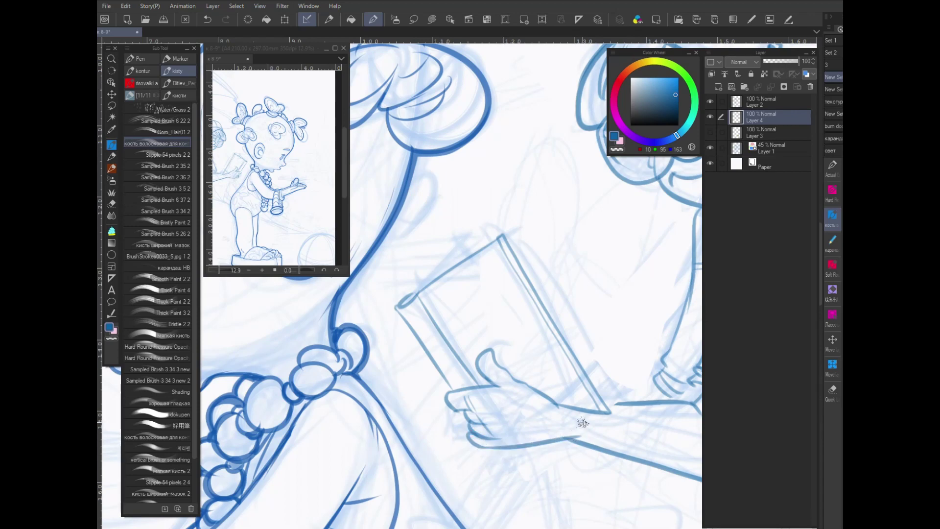
# Ink the book's second cover and page thickness, and add the other hand's fingertips behind its lower edge.
pyautogui.moveTo(591, 436)
pyautogui.mouseDown()
pyautogui.moveTo(558, 439)
pyautogui.moveTo(559, 422)
pyautogui.mouseUp()
pyautogui.moveTo(399, 308)
pyautogui.mouseDown()
pyautogui.moveTo(459, 227)
pyautogui.moveTo(420, 291)
pyautogui.mouseUp()
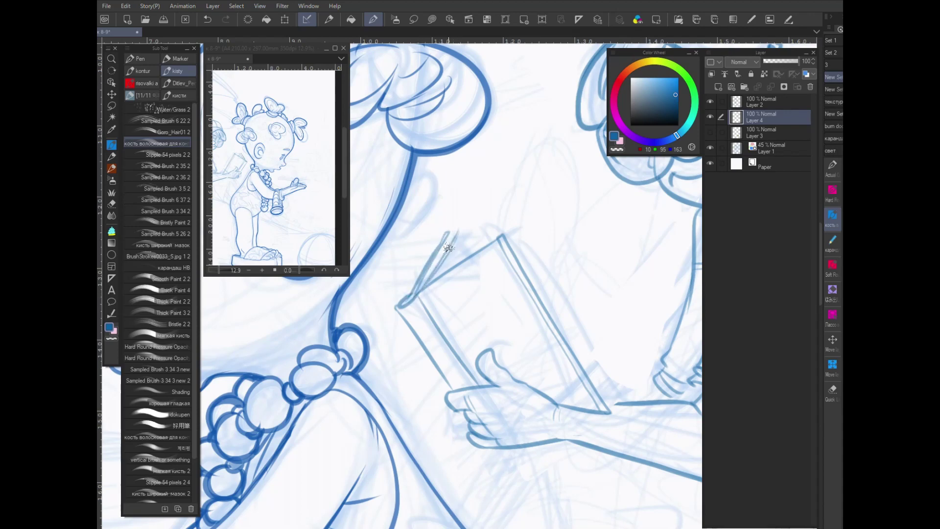
pyautogui.moveTo(448, 247)
pyautogui.mouseDown()
pyautogui.moveTo(460, 234)
pyautogui.moveTo(456, 272)
pyautogui.moveTo(411, 295)
pyautogui.mouseUp()
pyautogui.moveTo(513, 229); pyautogui.dragTo(614, 407)
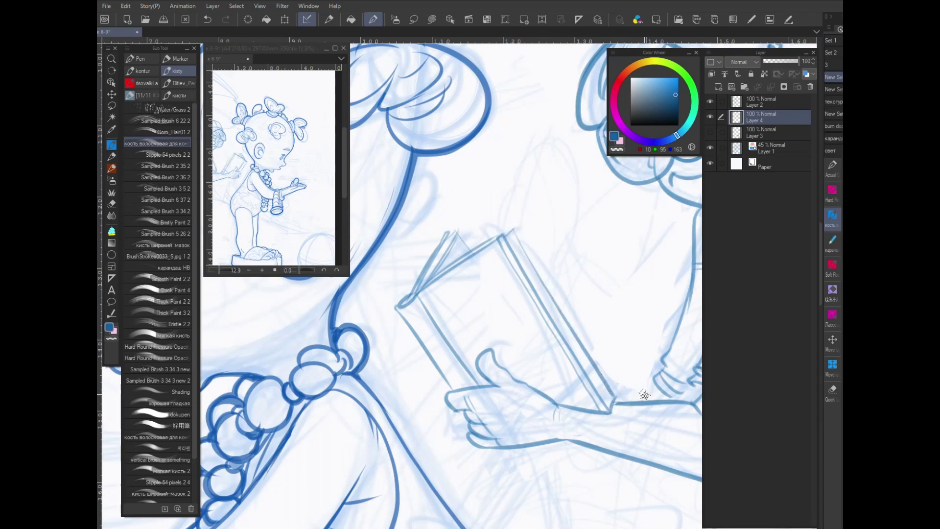
pyautogui.scroll(-3, 538, 343)
pyautogui.moveTo(436, 325)
pyautogui.mouseDown()
pyautogui.moveTo(420, 341)
pyautogui.moveTo(444, 365)
pyautogui.moveTo(463, 368)
pyautogui.moveTo(454, 378)
pyautogui.moveTo(446, 369)
pyautogui.moveTo(455, 389)
pyautogui.mouseUp()
pyautogui.moveTo(422, 302)
pyautogui.mouseDown()
pyautogui.moveTo(434, 322)
pyautogui.moveTo(431, 340)
pyautogui.mouseUp()
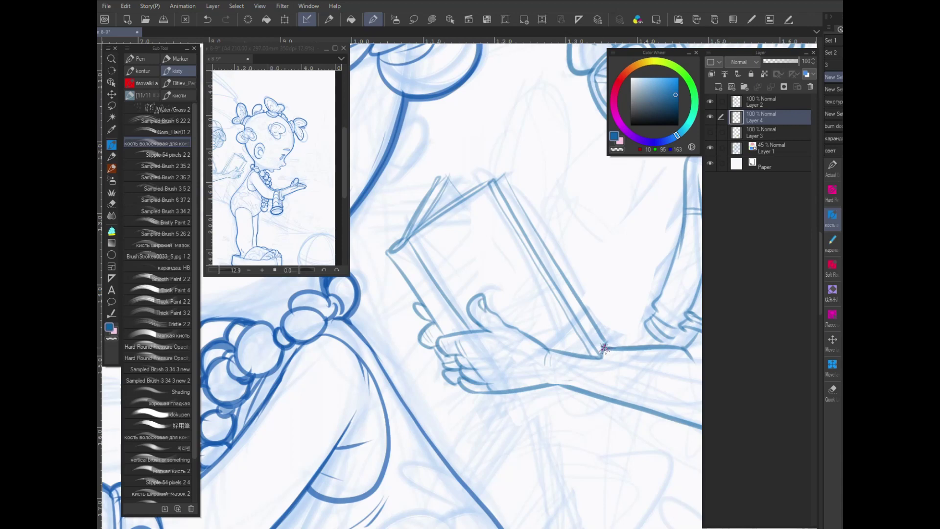
# Ink the far forearm's edge between the book and cuff, and the shirt's double hem from the elbow to the lower back.
pyautogui.moveTo(605, 349); pyautogui.dragTo(517, 369)
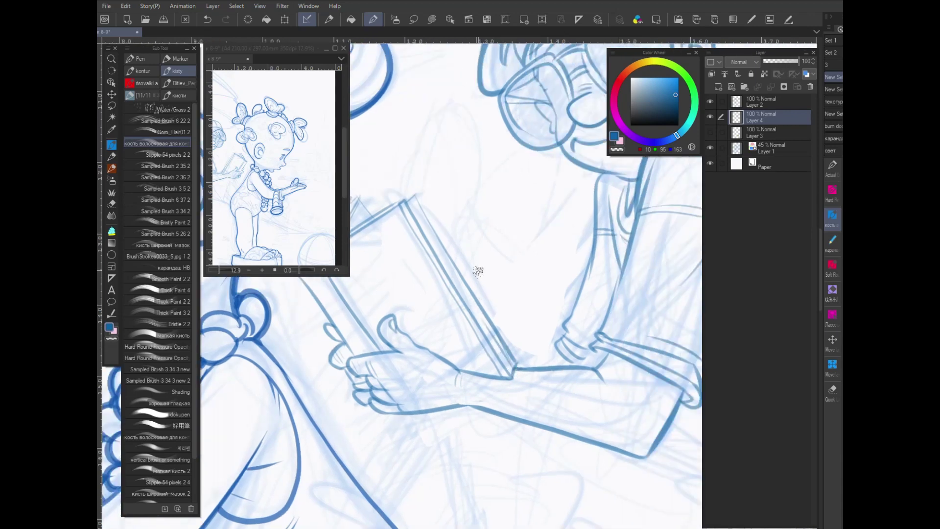
pyautogui.moveTo(518, 363); pyautogui.dragTo(561, 357)
pyautogui.moveTo(656, 365); pyautogui.dragTo(616, 267)
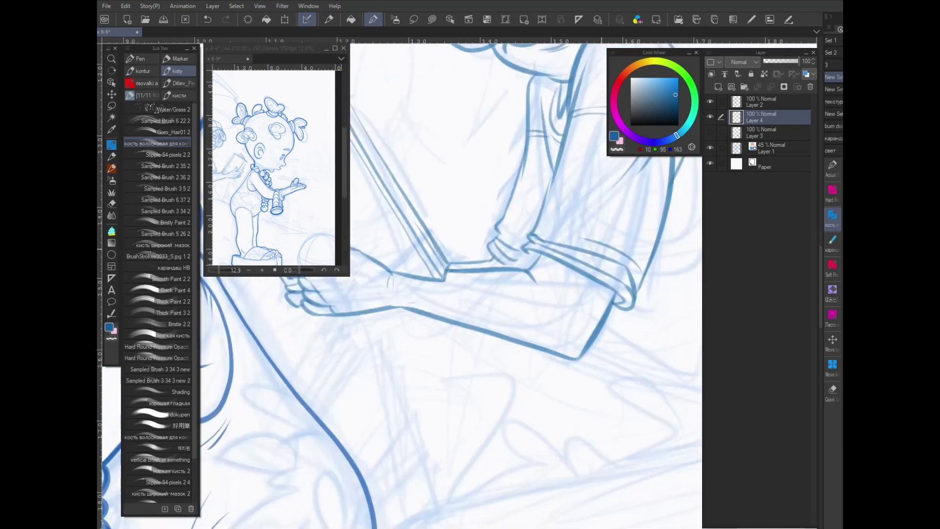
pyautogui.moveTo(596, 395); pyautogui.dragTo(512, 394)
pyautogui.moveTo(568, 378); pyautogui.dragTo(502, 396)
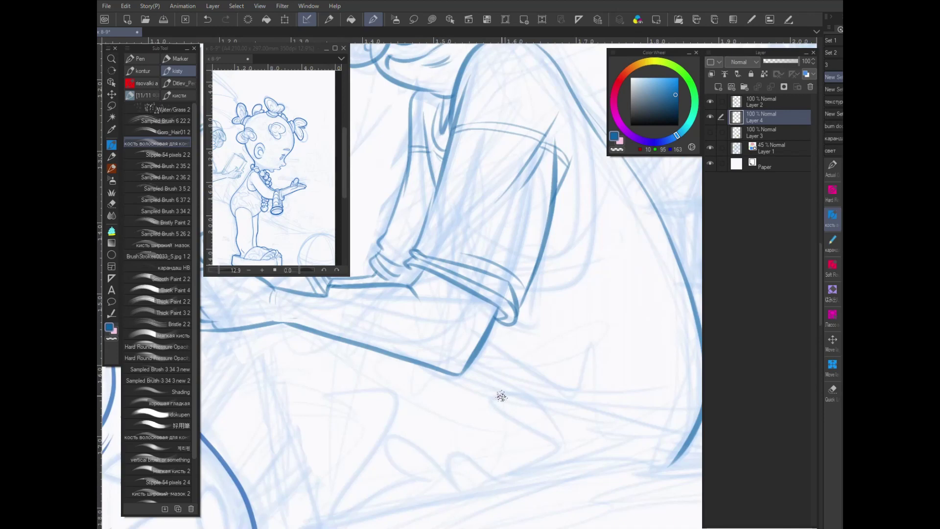
pyautogui.moveTo(670, 464); pyautogui.dragTo(515, 382)
pyautogui.moveTo(471, 355)
pyautogui.mouseDown()
pyautogui.moveTo(655, 430)
pyautogui.moveTo(603, 429)
pyautogui.moveTo(467, 366)
pyautogui.mouseUp()
pyautogui.moveTo(501, 303)
pyautogui.mouseDown()
pyautogui.moveTo(495, 325)
pyautogui.moveTo(507, 314)
pyautogui.mouseUp()
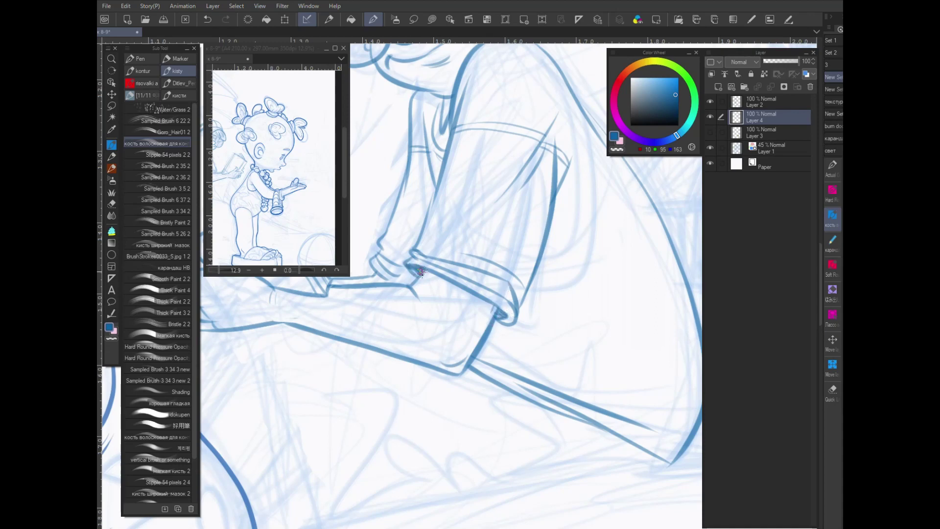
# Add darker fold lines to the far sleeve and where the two rolled cuffs meet.
pyautogui.moveTo(387, 275); pyautogui.dragTo(428, 272)
pyautogui.moveTo(437, 195); pyautogui.dragTo(426, 233)
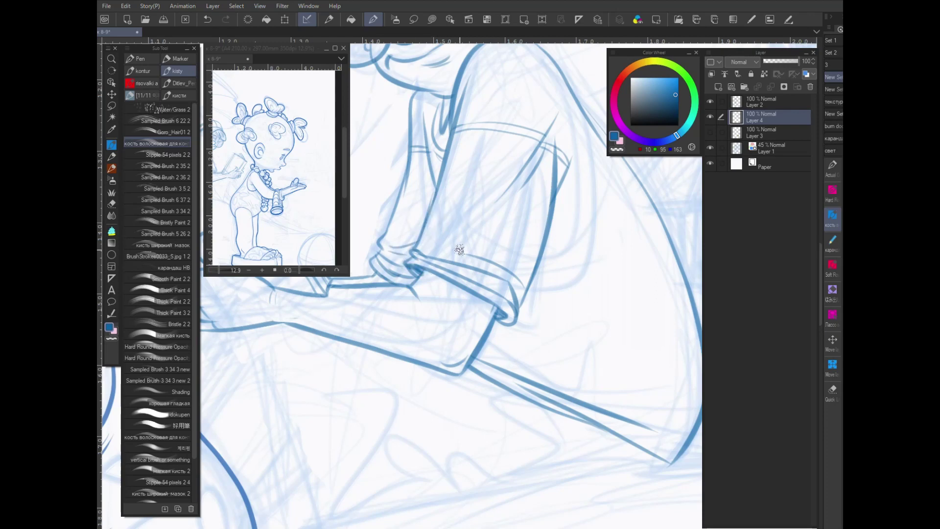
pyautogui.scroll(-2, 434, 253)
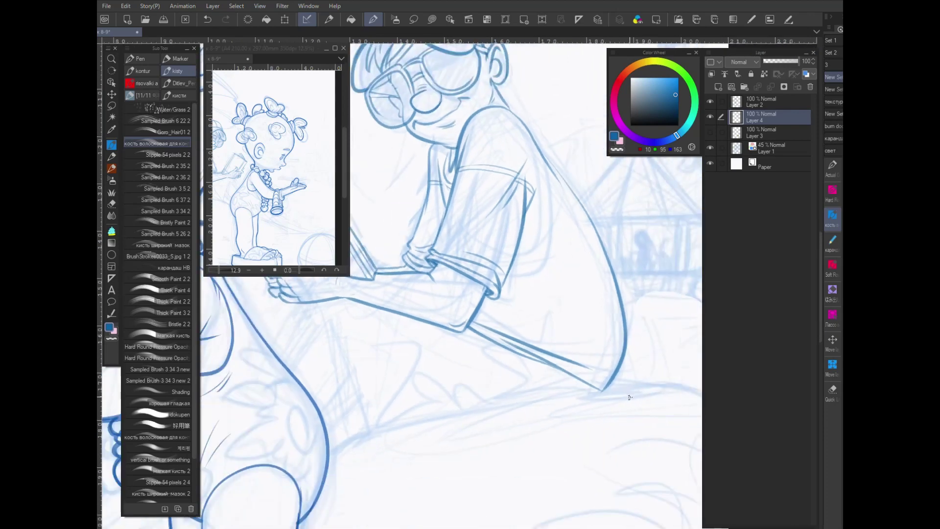
pyautogui.moveTo(568, 399); pyautogui.dragTo(633, 363)
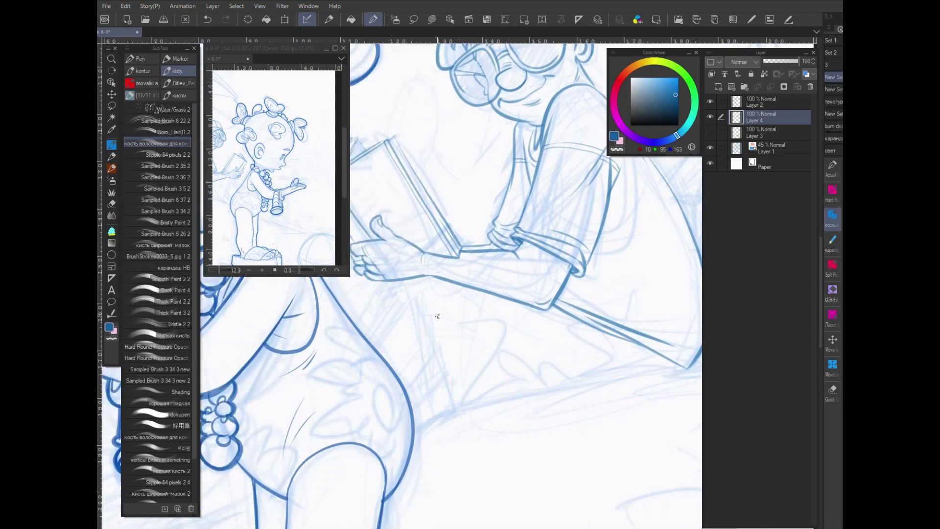
# Ink the seated figure's raised knee, the trouser edge descending from it, and the shin edges emerging behind the girl's swimsuit.
pyautogui.moveTo(404, 290); pyautogui.dragTo(446, 409)
pyautogui.moveTo(429, 364); pyautogui.dragTo(406, 388)
pyautogui.moveTo(405, 293); pyautogui.dragTo(379, 344)
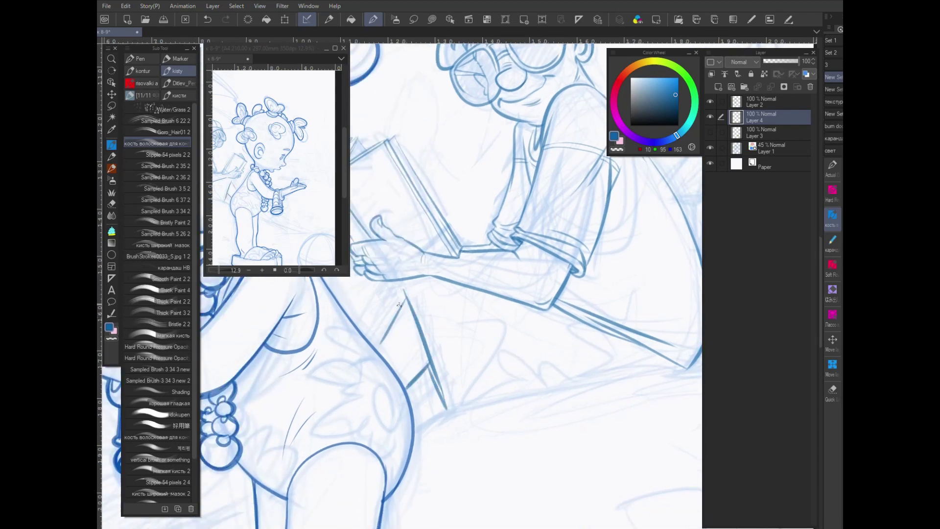
pyautogui.hotkey('ctrl', 'z')
pyautogui.moveTo(404, 293); pyautogui.dragTo(374, 349)
pyautogui.moveTo(406, 294)
pyautogui.mouseDown()
pyautogui.moveTo(431, 279)
pyautogui.moveTo(469, 313)
pyautogui.mouseUp()
pyautogui.moveTo(395, 294)
pyautogui.mouseDown()
pyautogui.moveTo(370, 339)
pyautogui.moveTo(405, 306)
pyautogui.mouseUp()
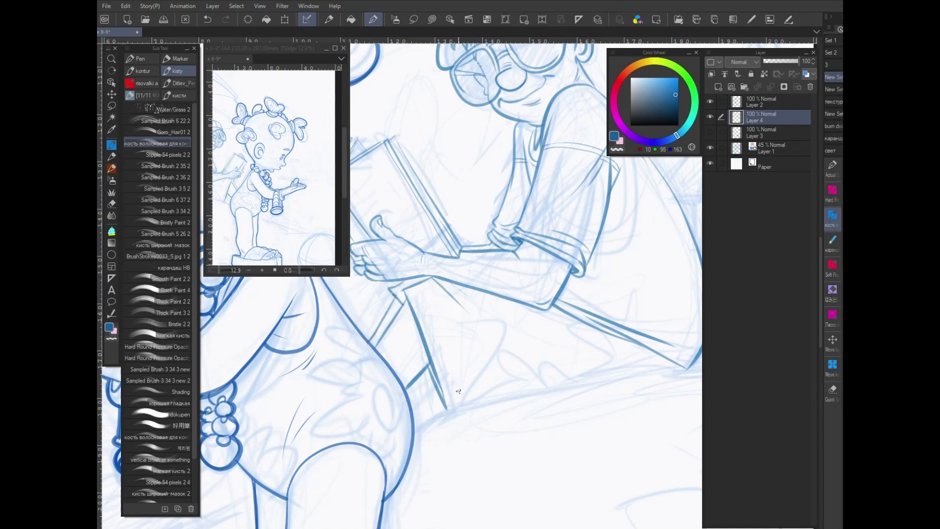
# Ink the underside of the trousers back to the shirt's lower hem, with a crease line at the front corner.
pyautogui.moveTo(447, 409)
pyautogui.mouseDown()
pyautogui.moveTo(497, 355)
pyautogui.moveTo(500, 375)
pyautogui.moveTo(597, 382)
pyautogui.mouseUp()
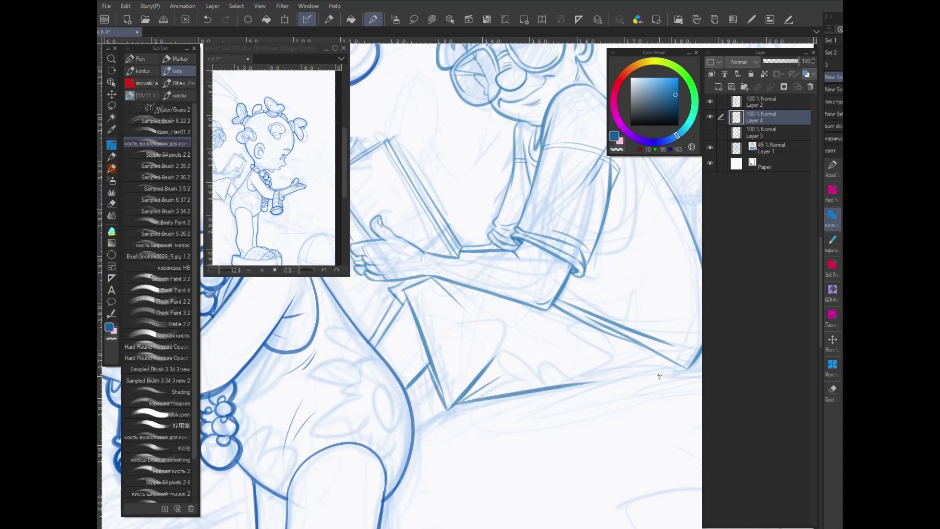
pyautogui.moveTo(685, 369); pyautogui.dragTo(587, 380)
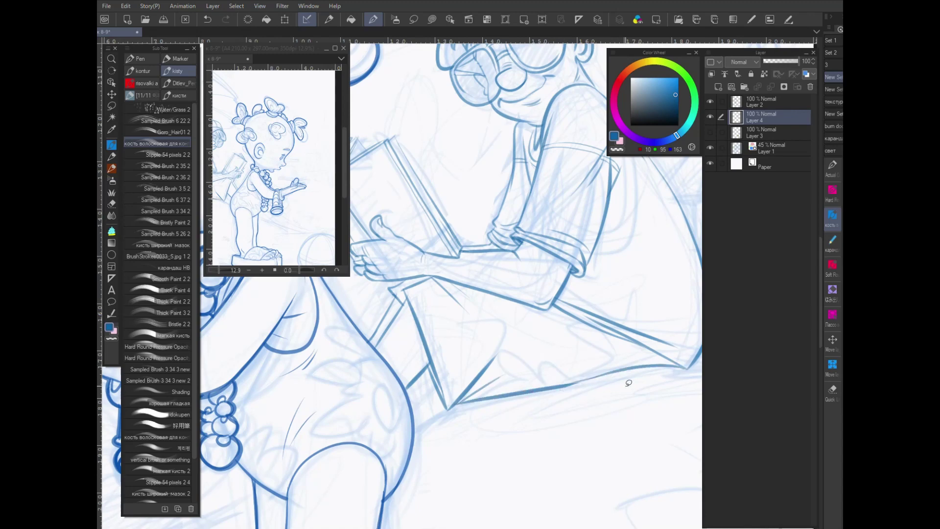
pyautogui.scroll(-3, 400, 403)
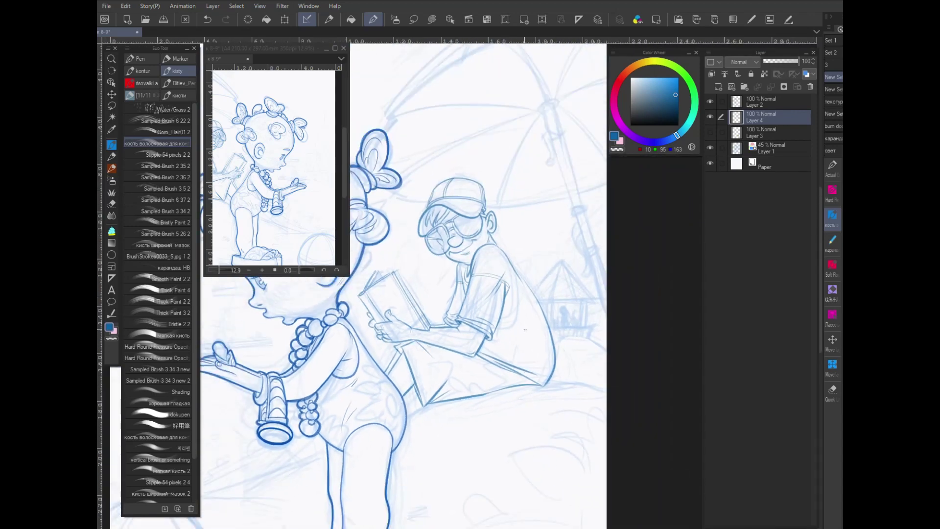
# Add fold lines to the shirt's side and lower back, and thicken its back contour with a short ground line behind the seat.
pyautogui.scroll(3, 524, 330)
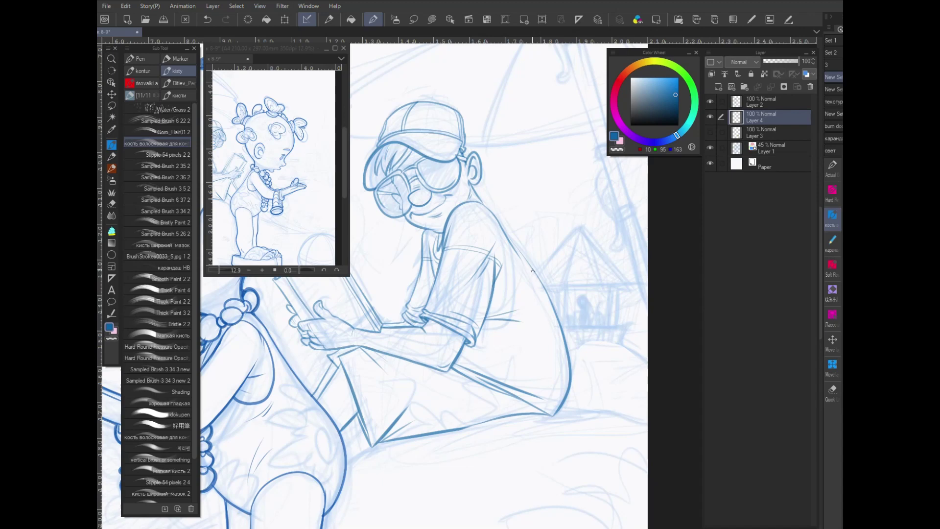
pyautogui.moveTo(493, 290); pyautogui.dragTo(535, 298)
pyautogui.moveTo(525, 259); pyautogui.dragTo(493, 211)
pyautogui.moveTo(563, 385); pyautogui.dragTo(552, 389)
pyautogui.moveTo(470, 351); pyautogui.dragTo(512, 364)
pyautogui.scroll(2, 534, 345)
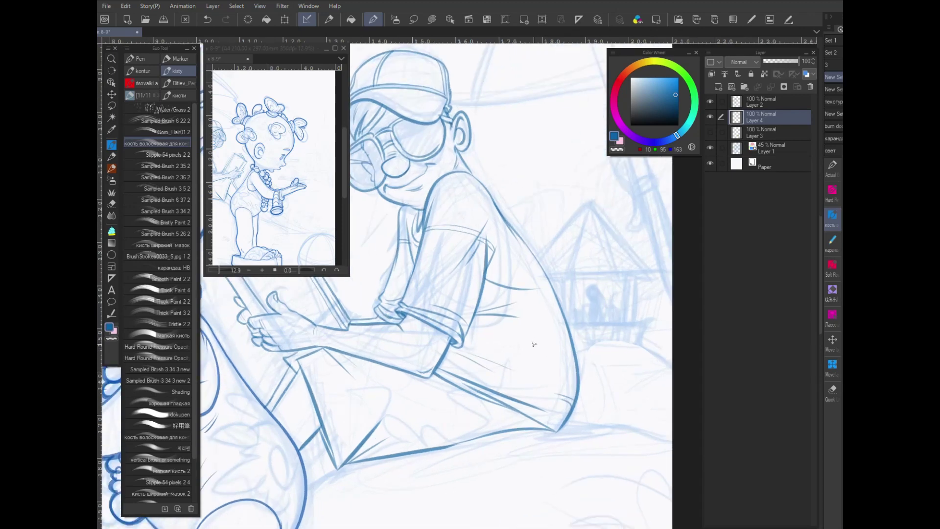
pyautogui.moveTo(477, 181)
pyautogui.mouseDown()
pyautogui.moveTo(540, 261)
pyautogui.moveTo(570, 348)
pyautogui.mouseUp()
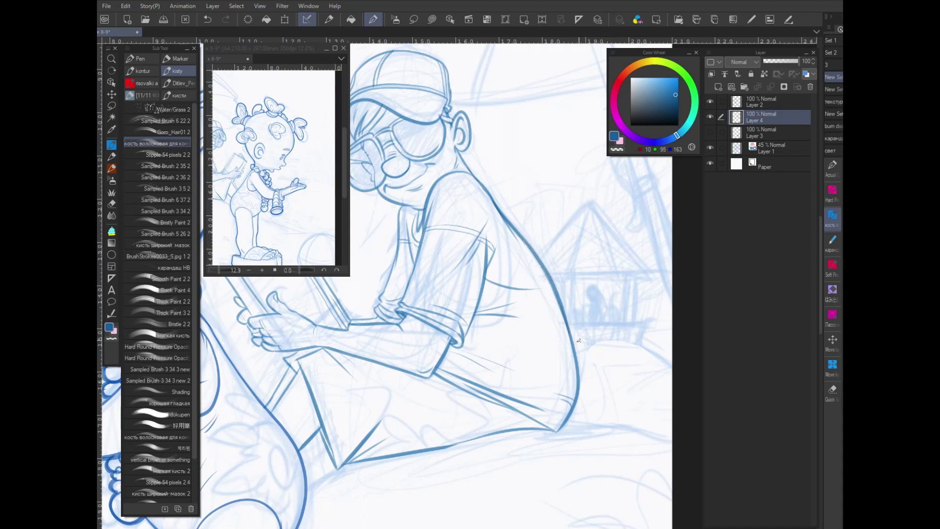
pyautogui.moveTo(567, 432); pyautogui.dragTo(605, 435)
# Hide Layer 2 and ink the seated figure's lower legs and trouser hem through the area the girl covers.
pyautogui.moveTo(362, 385); pyautogui.dragTo(617, 272)
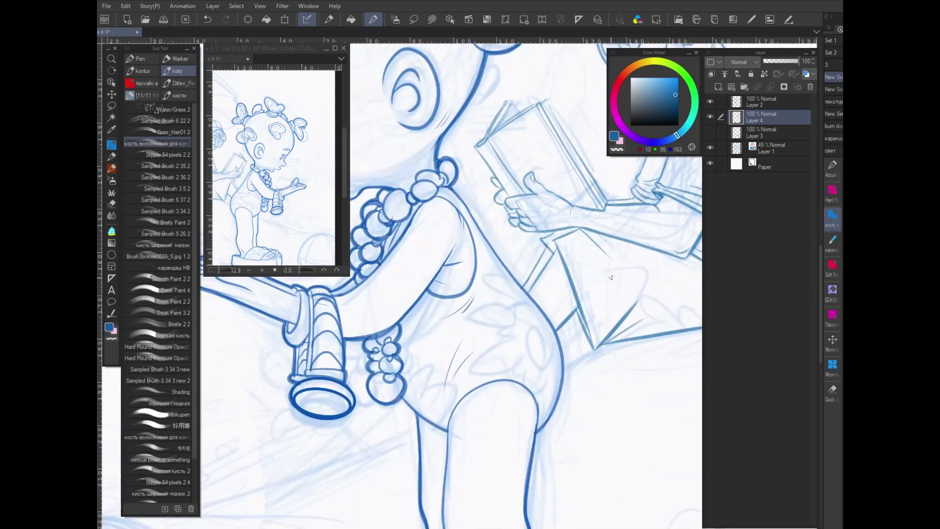
pyautogui.click(711, 102)
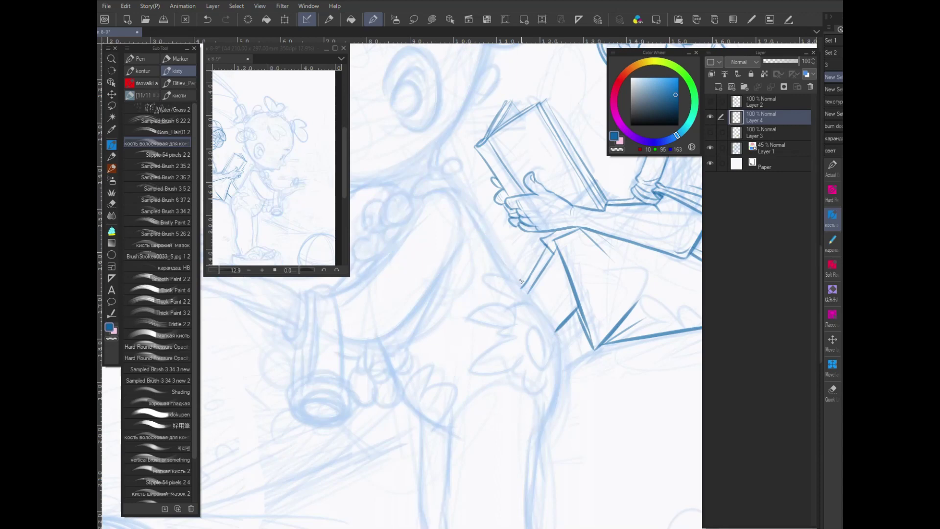
pyautogui.moveTo(534, 285); pyautogui.dragTo(462, 407)
pyautogui.moveTo(557, 331); pyautogui.dragTo(482, 399)
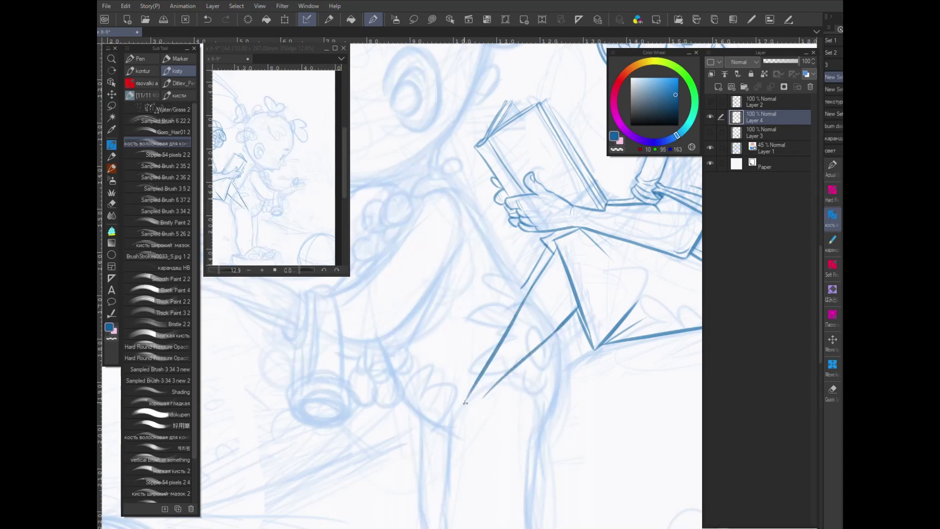
pyautogui.moveTo(530, 277); pyautogui.dragTo(443, 401)
pyautogui.moveTo(509, 374)
pyautogui.mouseDown()
pyautogui.moveTo(503, 390)
pyautogui.moveTo(421, 421)
pyautogui.moveTo(544, 371)
pyautogui.mouseUp()
pyautogui.moveTo(441, 419); pyautogui.dragTo(474, 377)
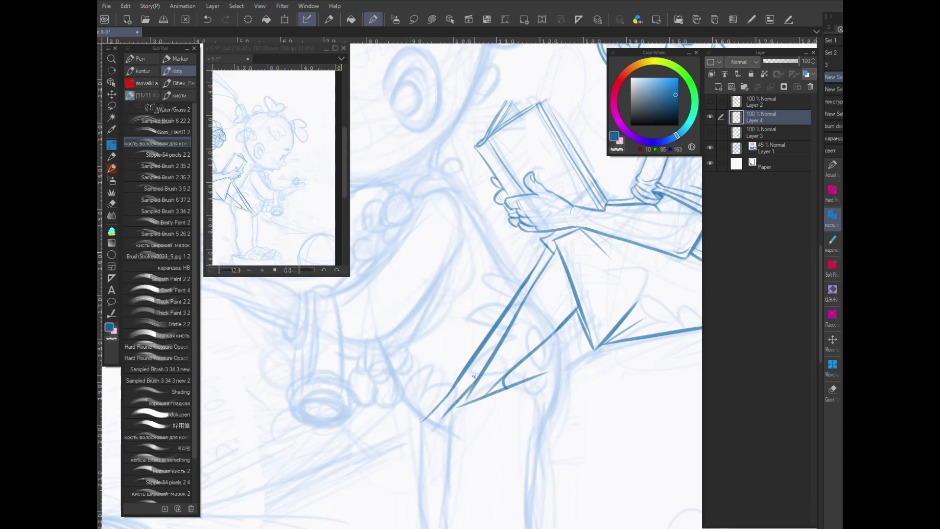
pyautogui.moveTo(495, 374)
pyautogui.mouseDown()
pyautogui.moveTo(492, 404)
pyautogui.moveTo(504, 389)
pyautogui.mouseUp()
pyautogui.moveTo(419, 427); pyautogui.dragTo(506, 387)
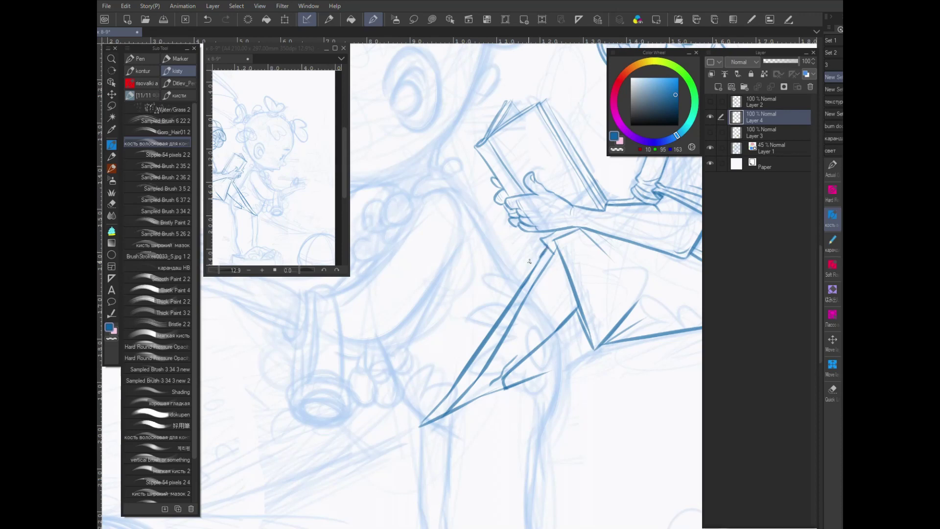
pyautogui.moveTo(504, 385); pyautogui.dragTo(537, 373)
pyautogui.moveTo(427, 420); pyautogui.dragTo(406, 435)
# Thicken the outer outlines of the book's covers and spine and of the fingers holding it.
pyautogui.scroll(4, 577, 291)
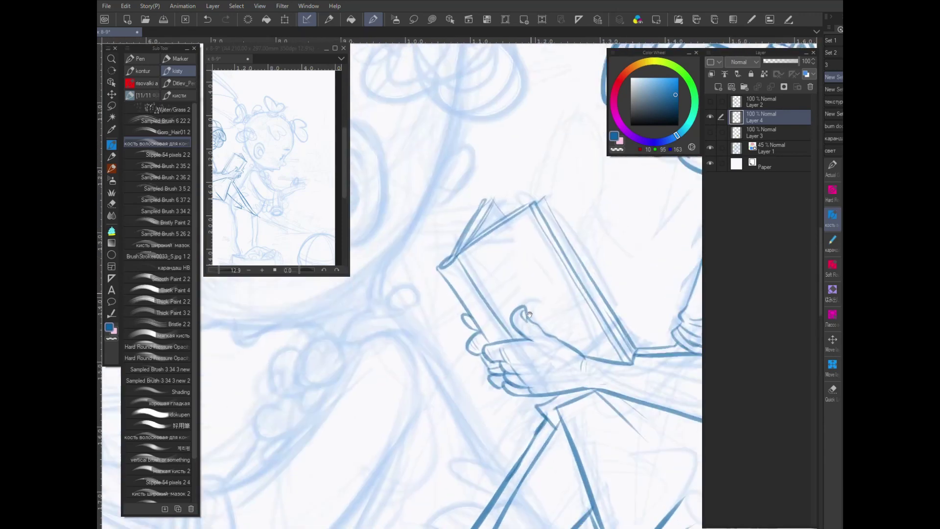
pyautogui.moveTo(504, 238)
pyautogui.mouseDown()
pyautogui.moveTo(485, 218)
pyautogui.moveTo(438, 294)
pyautogui.moveTo(474, 351)
pyautogui.moveTo(470, 375)
pyautogui.moveTo(489, 405)
pyautogui.moveTo(530, 406)
pyautogui.moveTo(513, 417)
pyautogui.moveTo(561, 418)
pyautogui.mouseUp()
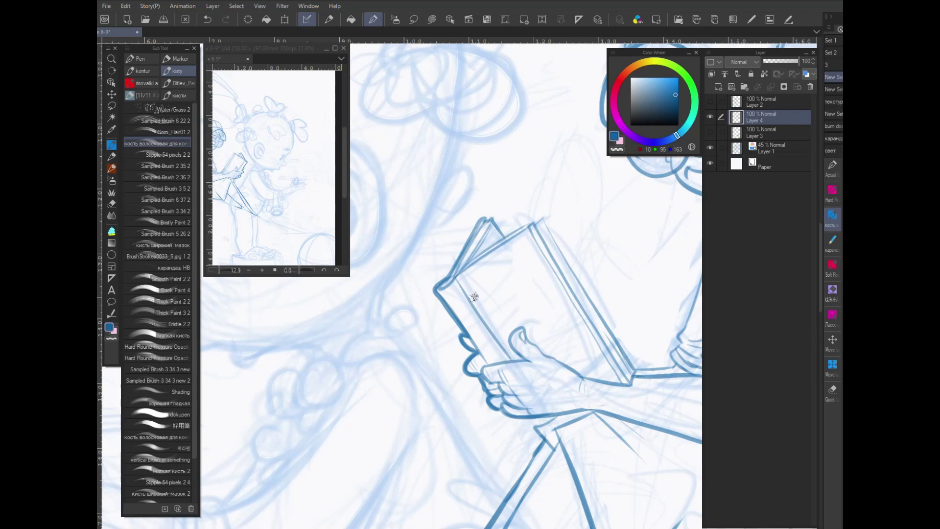
pyautogui.moveTo(463, 276); pyautogui.dragTo(511, 353)
pyautogui.moveTo(462, 329); pyautogui.dragTo(485, 363)
pyautogui.moveTo(633, 373)
pyautogui.mouseDown()
pyautogui.moveTo(544, 216)
pyautogui.moveTo(497, 241)
pyautogui.moveTo(524, 223)
pyautogui.moveTo(492, 218)
pyautogui.mouseUp()
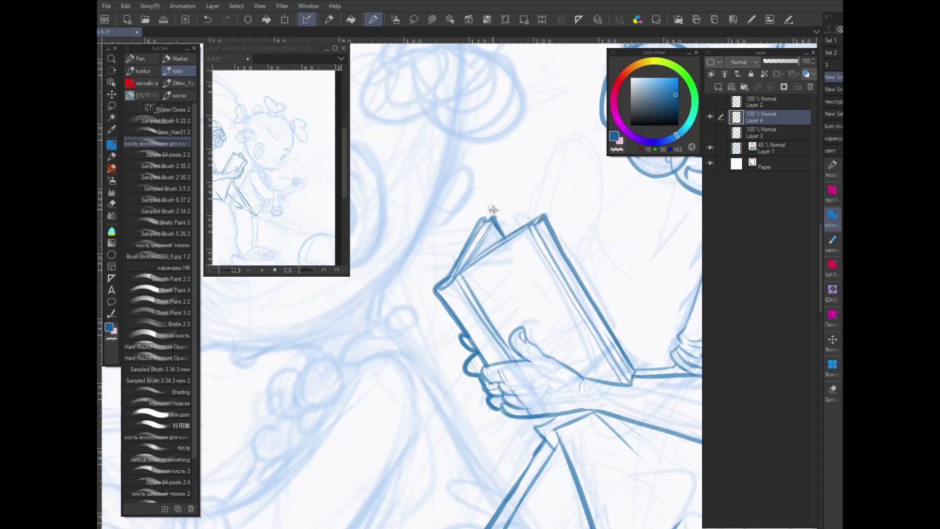
# Create a new raster layer directly above Layer 3 for the beach umbrella's line art.
pyautogui.scroll(-2, 493, 210)
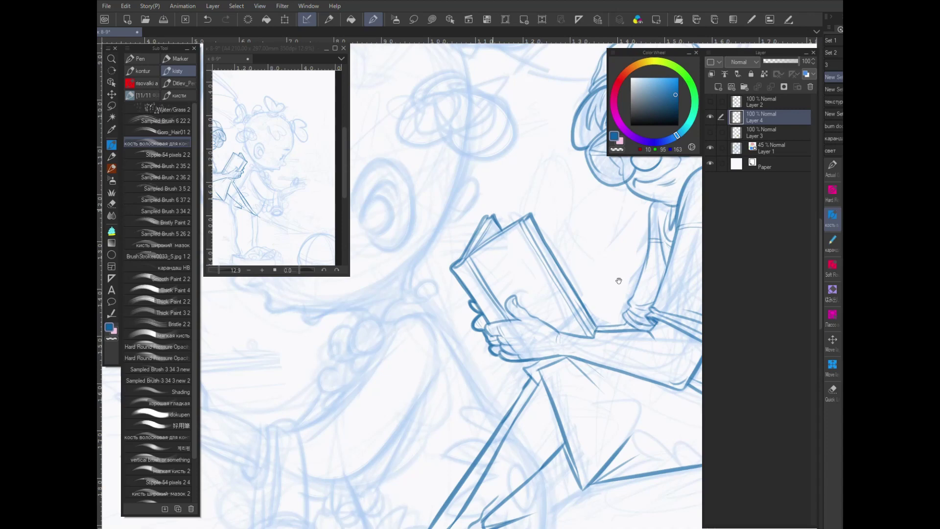
pyautogui.scroll(-2, 486, 357)
pyautogui.scroll(-2, 486, 357)
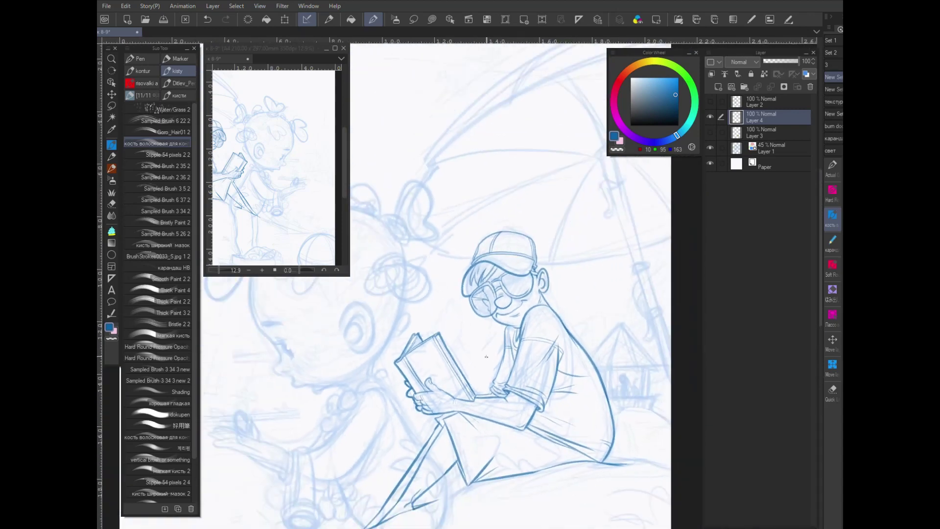
pyautogui.click(761, 131)
pyautogui.click(719, 87)
pyautogui.moveTo(648, 258); pyautogui.dragTo(552, 284)
pyautogui.scroll(2, 552, 284)
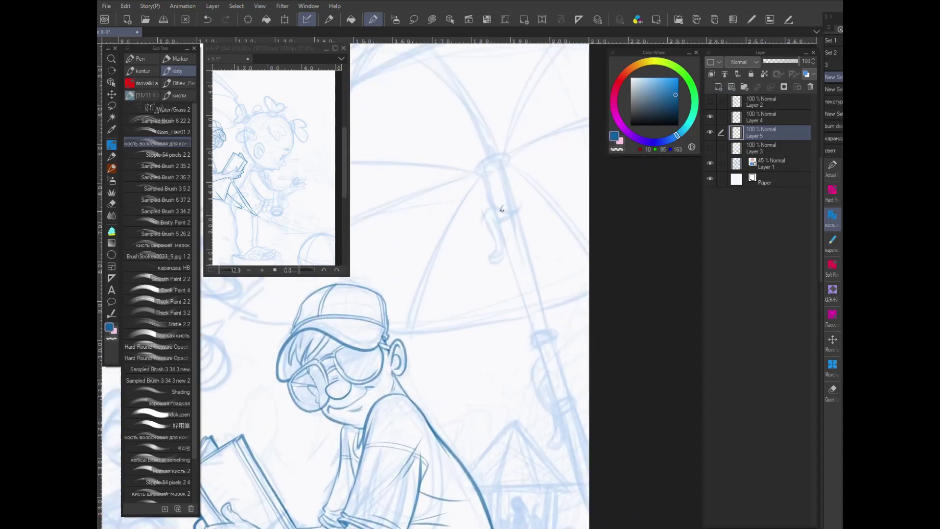
pyautogui.moveTo(493, 203)
pyautogui.mouseDown()
pyautogui.moveTo(516, 192)
pyautogui.moveTo(498, 197)
pyautogui.mouseUp()
pyautogui.hotkey('ctrl', 'z')
pyautogui.hotkey('ctrl', 'z')
pyautogui.hotkey('ctrl', 'z')
# Create a symmetrical ruler on Layer 5 running along the central axis of the umbrella's slanted pole.
pyautogui.click(572, 21)
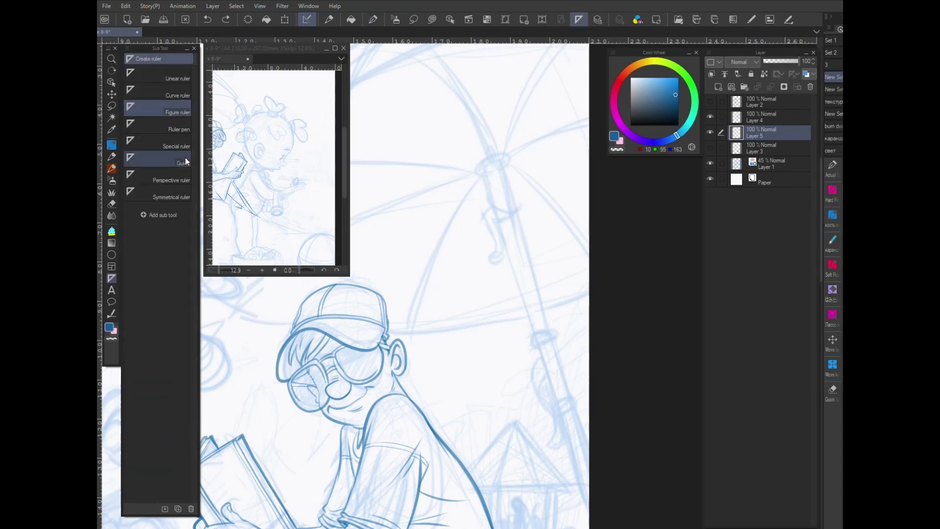
pyautogui.click(175, 197)
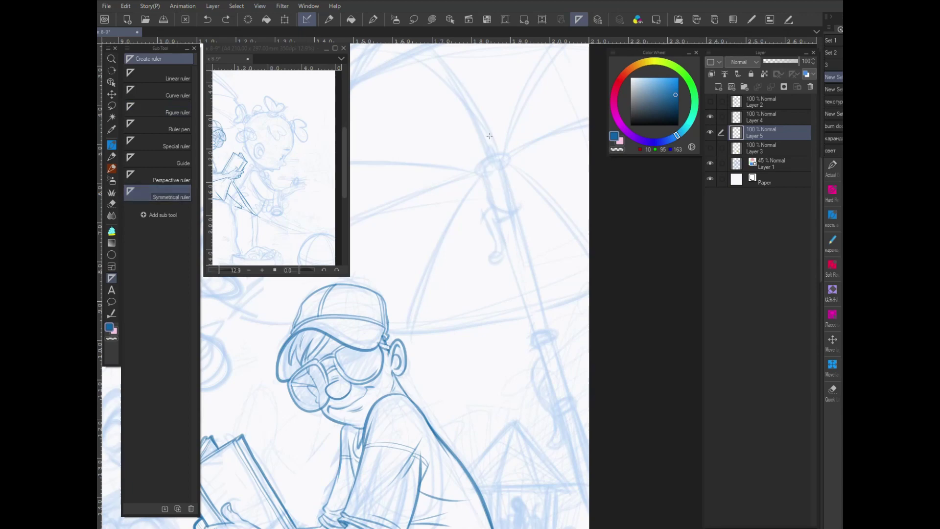
pyautogui.scroll(-2, 508, 158)
pyautogui.scroll(-1, 507, 158)
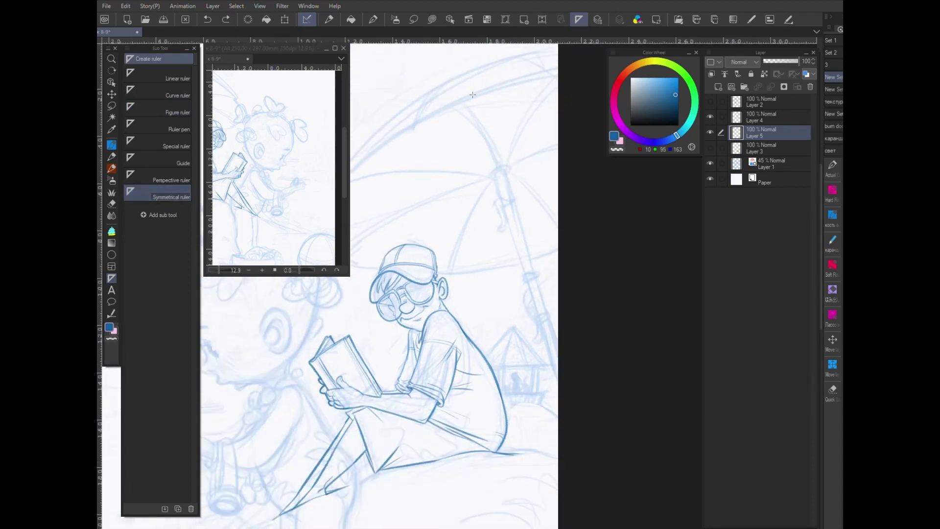
pyautogui.moveTo(497, 165); pyautogui.dragTo(565, 390)
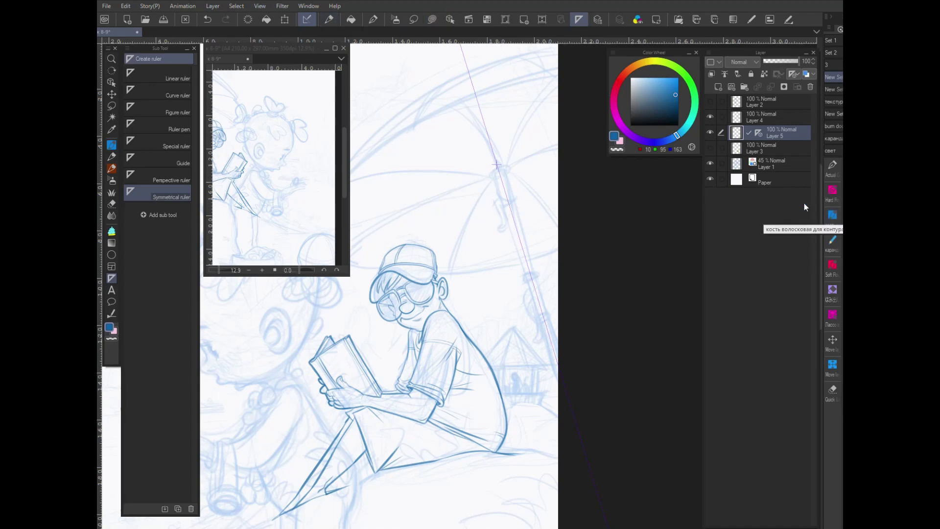
# Ink the umbrella pole symmetrically with the contour brush, including the top cap, hinged bracket, middle ring and lower collar.
pyautogui.click(832, 218)
pyautogui.scroll(2, 510, 193)
pyautogui.scroll(2, 510, 192)
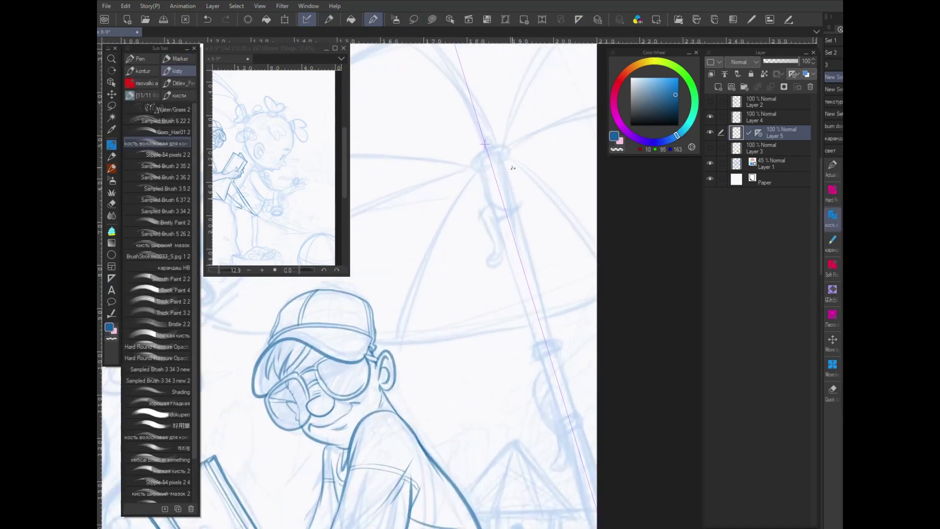
pyautogui.moveTo(476, 142)
pyautogui.mouseDown()
pyautogui.moveTo(458, 155)
pyautogui.moveTo(471, 168)
pyautogui.moveTo(463, 165)
pyautogui.moveTo(482, 147)
pyautogui.moveTo(482, 223)
pyautogui.mouseUp()
pyautogui.moveTo(501, 161)
pyautogui.mouseDown()
pyautogui.moveTo(521, 213)
pyautogui.moveTo(472, 229)
pyautogui.moveTo(487, 264)
pyautogui.moveTo(482, 288)
pyautogui.moveTo(500, 309)
pyautogui.moveTo(491, 235)
pyautogui.mouseUp()
pyautogui.moveTo(499, 291); pyautogui.dragTo(495, 289)
pyautogui.moveTo(493, 255)
pyautogui.mouseDown()
pyautogui.moveTo(510, 247)
pyautogui.moveTo(481, 237)
pyautogui.moveTo(509, 293)
pyautogui.moveTo(541, 411)
pyautogui.moveTo(536, 288)
pyautogui.moveTo(518, 281)
pyautogui.moveTo(521, 288)
pyautogui.moveTo(565, 277)
pyautogui.moveTo(534, 301)
pyautogui.moveTo(553, 368)
pyautogui.moveTo(581, 362)
pyautogui.moveTo(550, 377)
pyautogui.moveTo(568, 394)
pyautogui.mouseUp()
pyautogui.moveTo(586, 382)
pyautogui.mouseDown()
pyautogui.moveTo(535, 284)
pyautogui.moveTo(495, 290)
pyautogui.moveTo(515, 310)
pyautogui.mouseUp()
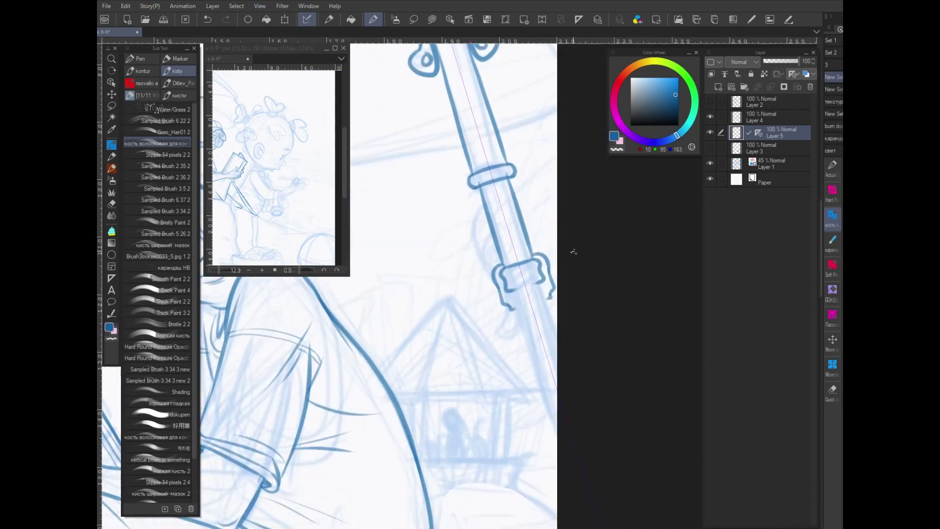
# Turn off ruler snapping, undo the mirrored latch strokes, and ink the lower collar with a single hooked latch on one side.
pyautogui.moveTo(550, 199); pyautogui.dragTo(562, 422)
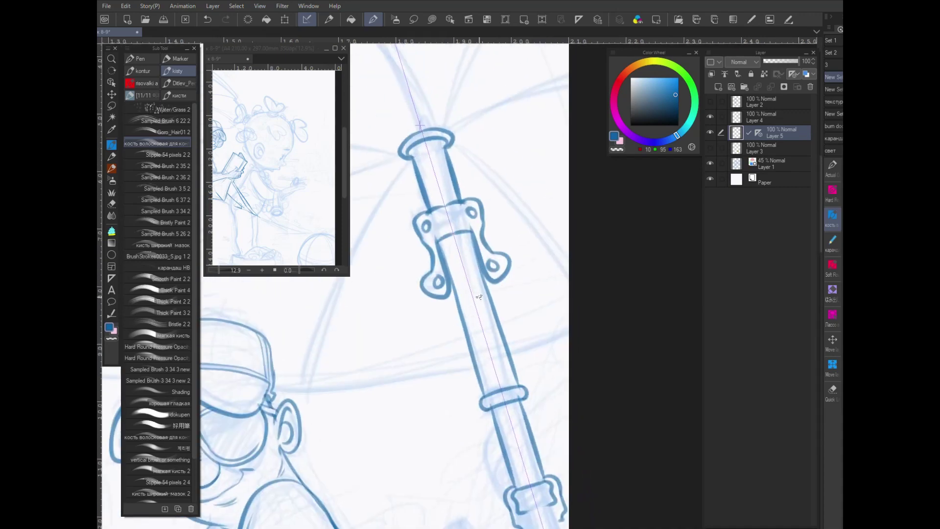
pyautogui.keyDown('ctrl'); pyautogui.click(479, 315); pyautogui.keyUp('ctrl')
pyautogui.keyDown('ctrl'); pyautogui.click(455, 163); pyautogui.keyUp('ctrl')
pyautogui.moveTo(568, 405); pyautogui.dragTo(544, 225)
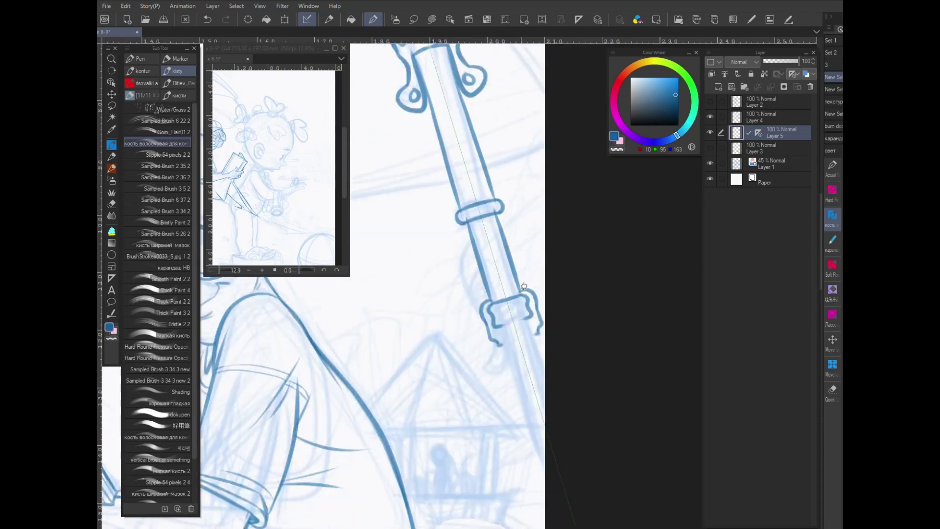
pyautogui.hotkey('ctrl', 'z')
pyautogui.moveTo(499, 347)
pyautogui.mouseDown()
pyautogui.moveTo(490, 366)
pyautogui.moveTo(509, 381)
pyautogui.mouseUp()
pyautogui.moveTo(500, 328); pyautogui.dragTo(511, 381)
pyautogui.moveTo(493, 328); pyautogui.dragTo(532, 316)
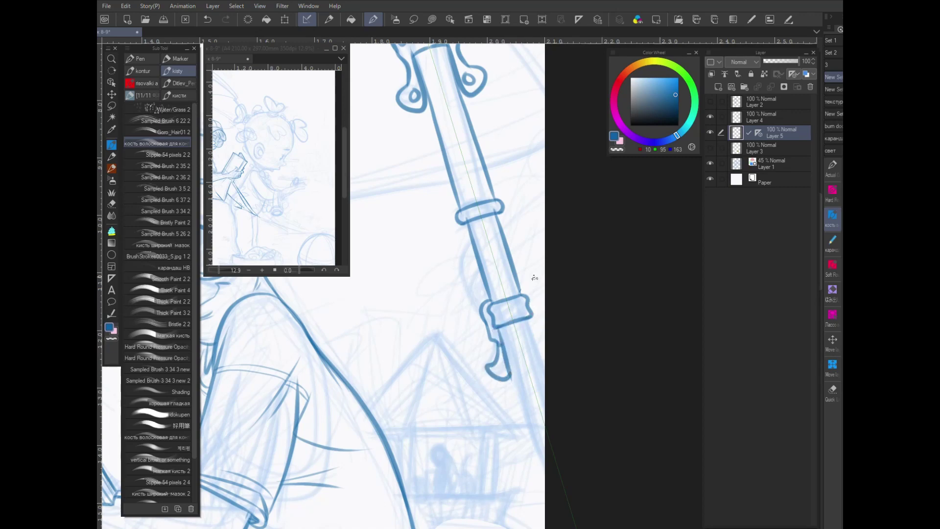
# Turn ruler snapping back on and ink both edges of the pole's lowest section down to the canvas edge.
pyautogui.scroll(5, 520, 135)
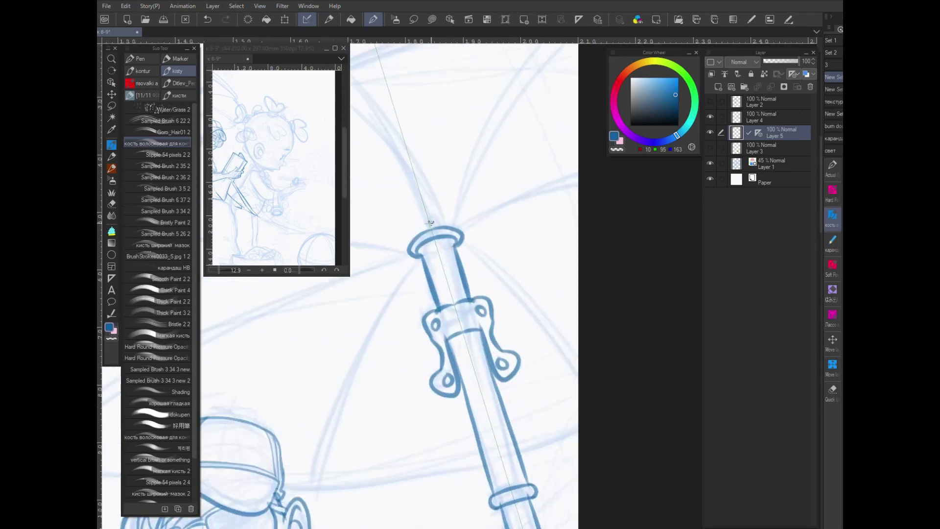
pyautogui.click(430, 226)
pyautogui.hotkey('ctrl', '2')
pyautogui.moveTo(565, 469)
pyautogui.mouseDown()
pyautogui.moveTo(529, 360)
pyautogui.moveTo(492, 161)
pyautogui.mouseUp()
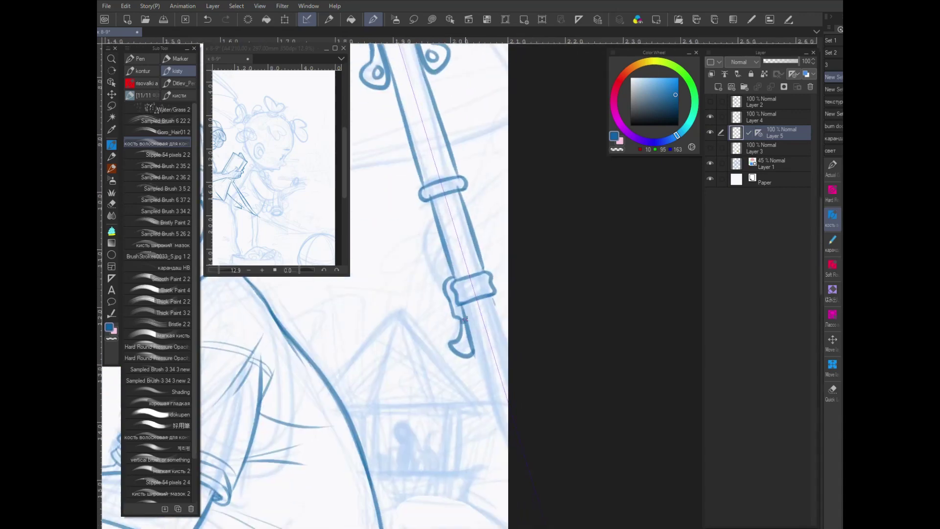
pyautogui.hotkey('ctrl', 'z')
pyautogui.moveTo(498, 306); pyautogui.dragTo(506, 476)
pyautogui.moveTo(494, 296); pyautogui.dragTo(500, 325)
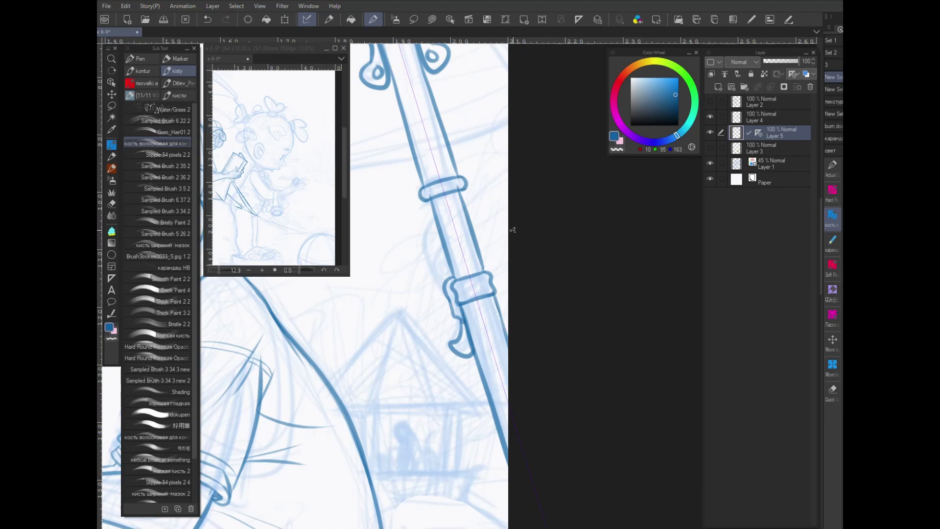
# Delete the symmetrical ruler from Layer 5.
pyautogui.scroll(-5, 512, 230)
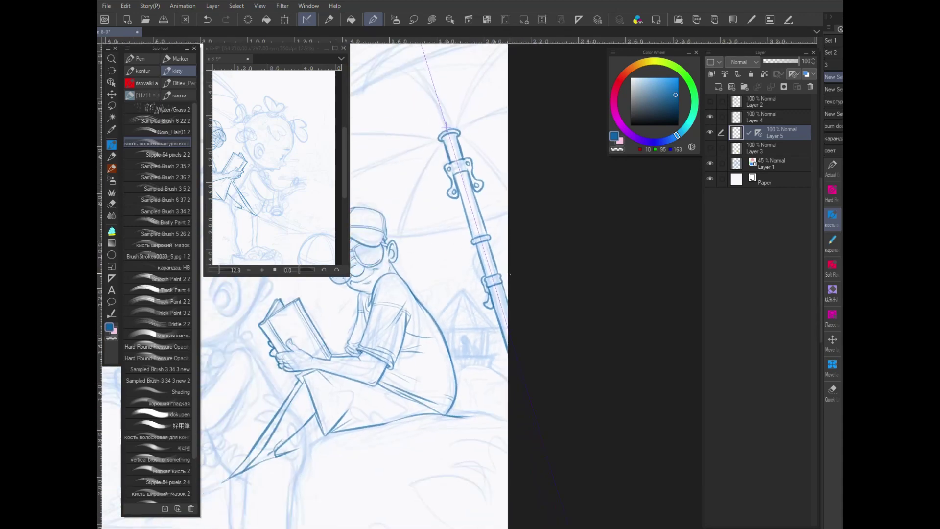
pyautogui.scroll(1, 509, 274)
pyautogui.moveTo(753, 131); pyautogui.dragTo(810, 88)
pyautogui.click(485, 195)
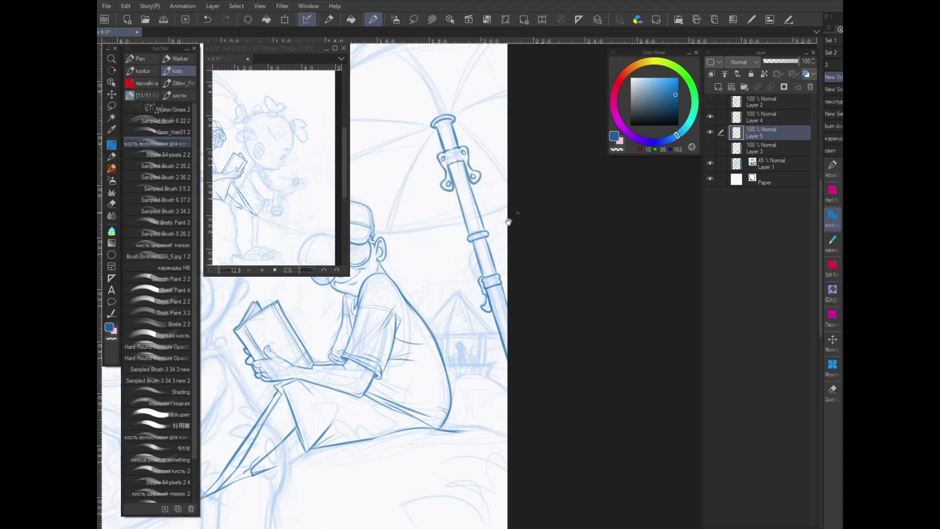
# Create another raster layer directly above Layer 3, beneath the umbrella pole's layer.
pyautogui.moveTo(508, 221); pyautogui.dragTo(572, 352)
pyautogui.scroll(-2, 557, 293)
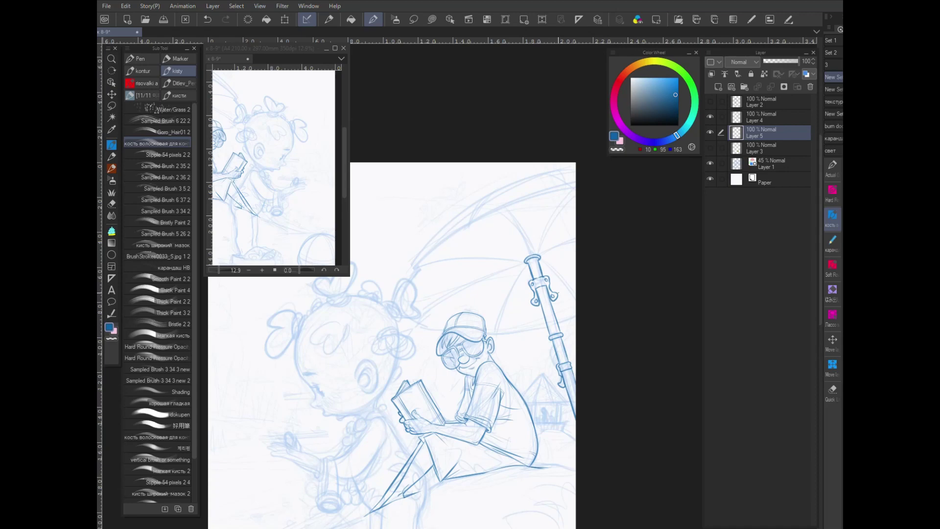
pyautogui.click(760, 152)
pyautogui.click(716, 88)
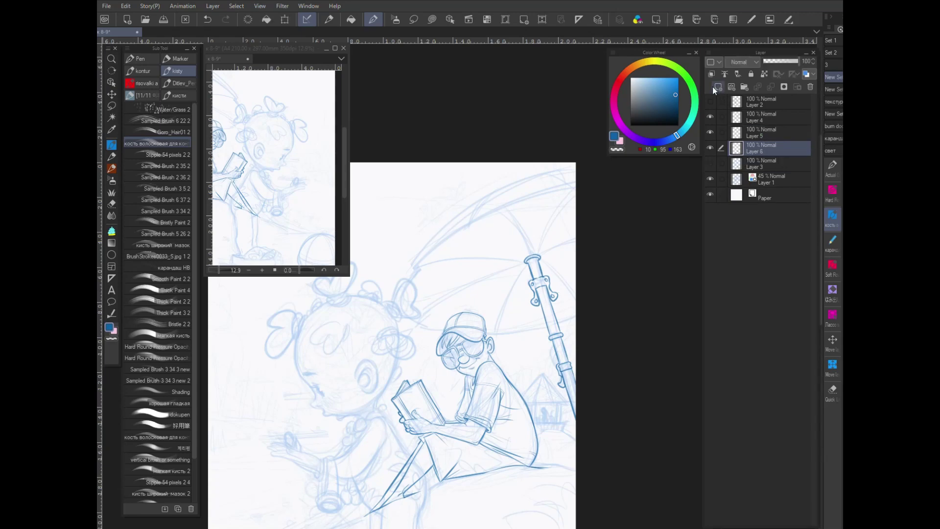
# Draw a large tilted ellipse on Layer 6 with the Ellipse tool and move it over the sketched umbrella canopy.
pyautogui.click(112, 254)
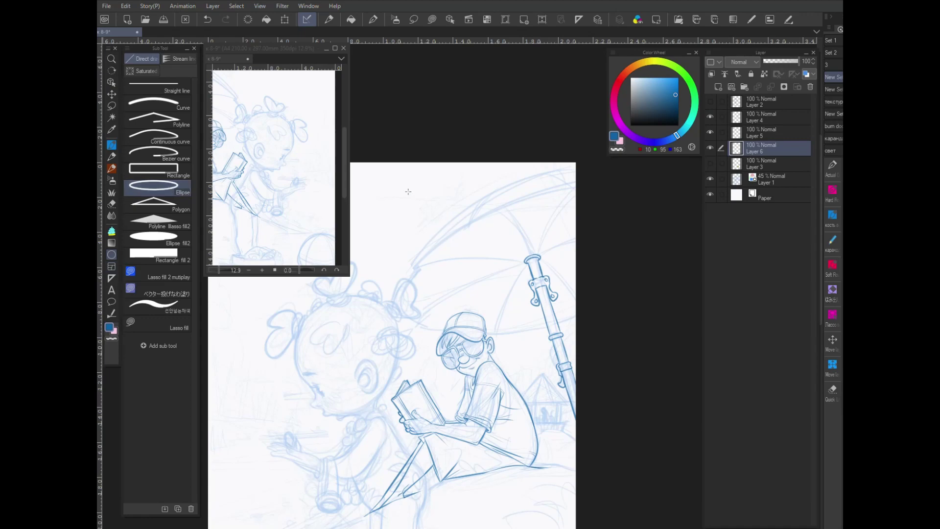
pyautogui.moveTo(420, 196); pyautogui.dragTo(411, 341)
pyautogui.hotkey('ctrl', 'z')
pyautogui.moveTo(288, 302); pyautogui.dragTo(511, 393)
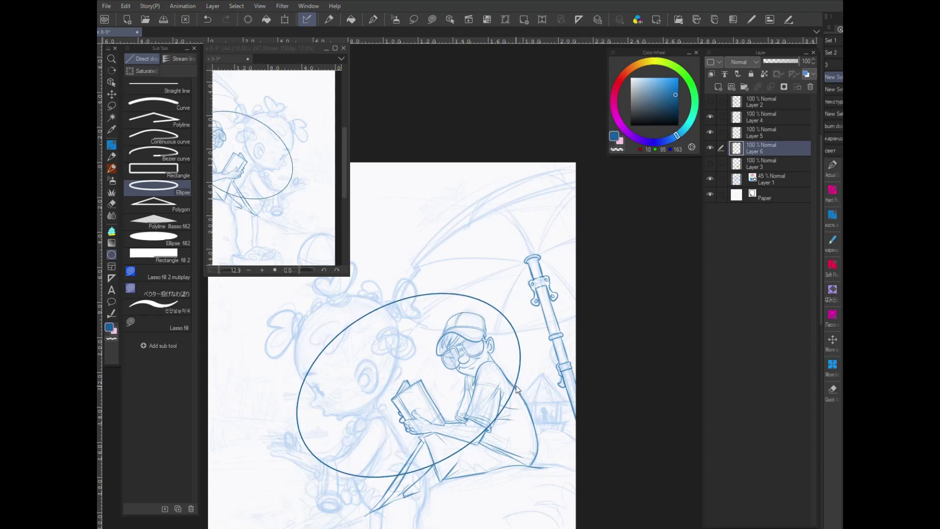
pyautogui.hotkey('ctrl', 'z')
pyautogui.hotkey('ctrl', 'y')
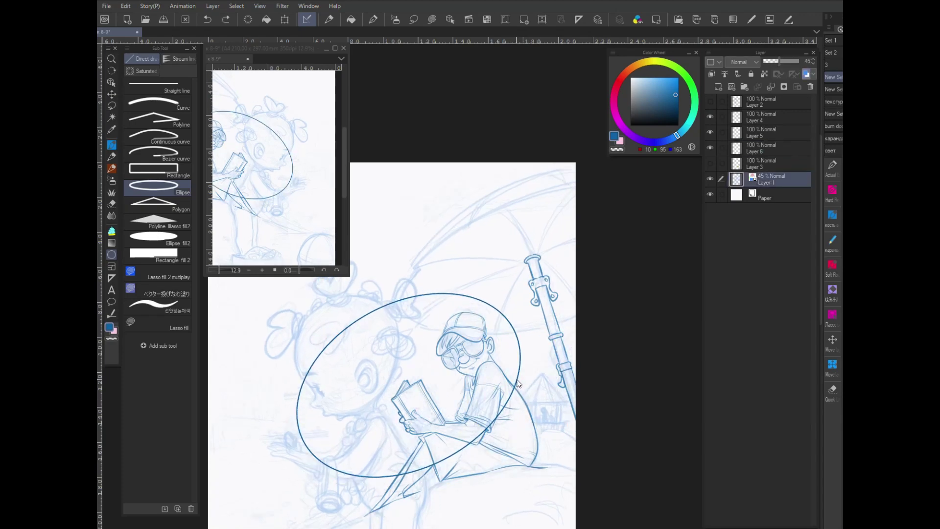
pyautogui.moveTo(520, 382); pyautogui.dragTo(623, 248)
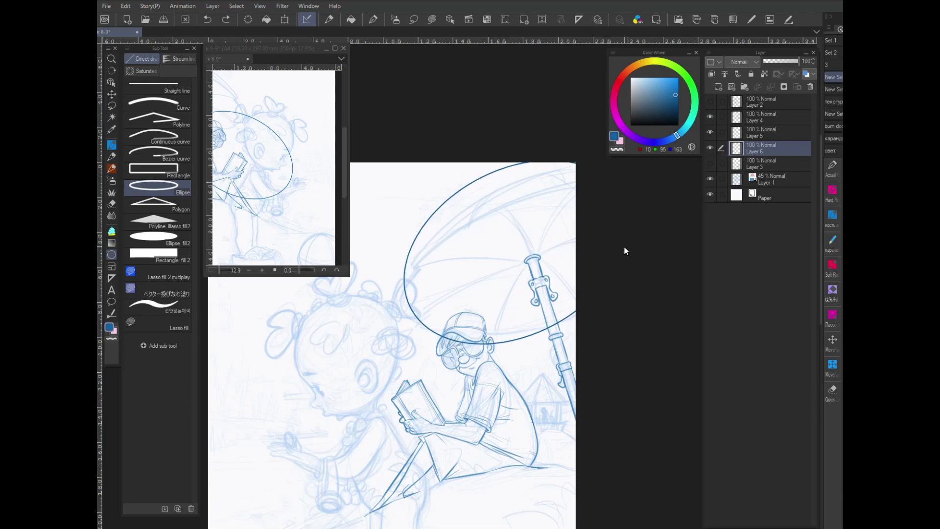
pyautogui.click(624, 246)
# Distort the tilted ellipse by its corners and edges to match the sketched canopy's rim.
pyautogui.hotkey('ctrl', 't')
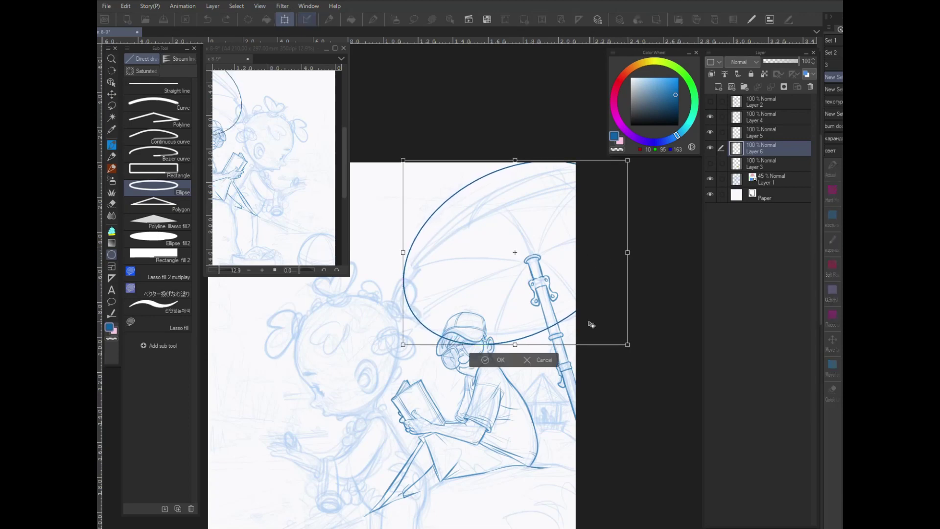
pyautogui.moveTo(628, 345); pyautogui.dragTo(661, 382)
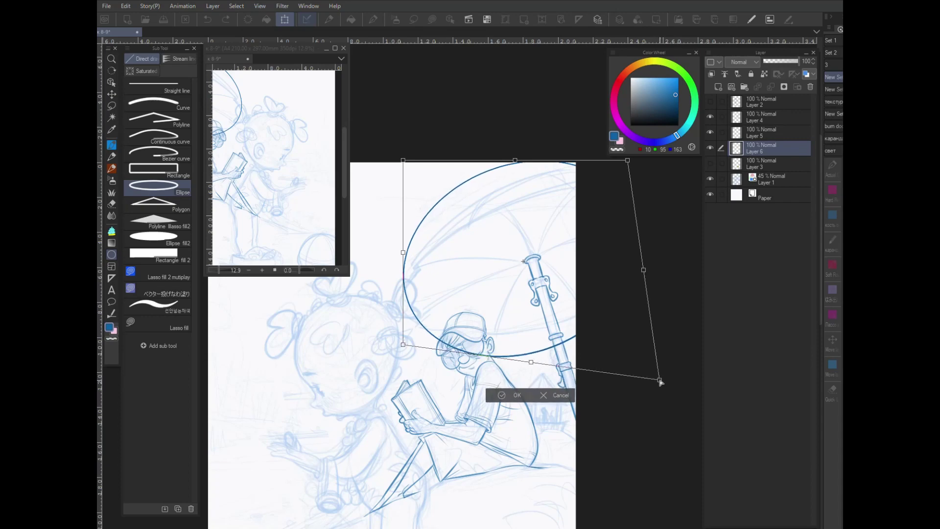
pyautogui.moveTo(514, 160); pyautogui.dragTo(523, 147)
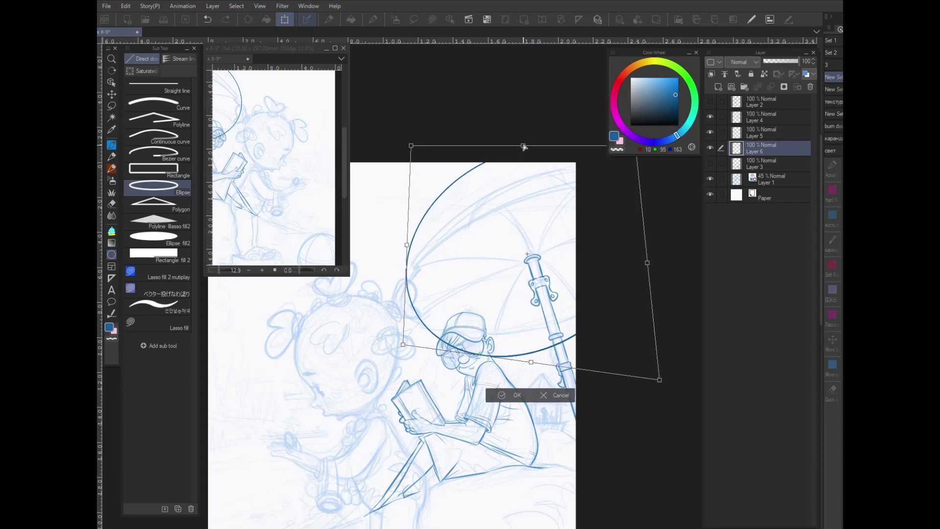
pyautogui.moveTo(403, 344)
pyautogui.mouseDown()
pyautogui.moveTo(396, 357)
pyautogui.moveTo(401, 348)
pyautogui.mouseUp()
pyautogui.moveTo(660, 380); pyautogui.dragTo(674, 395)
pyautogui.moveTo(401, 348); pyautogui.dragTo(401, 342)
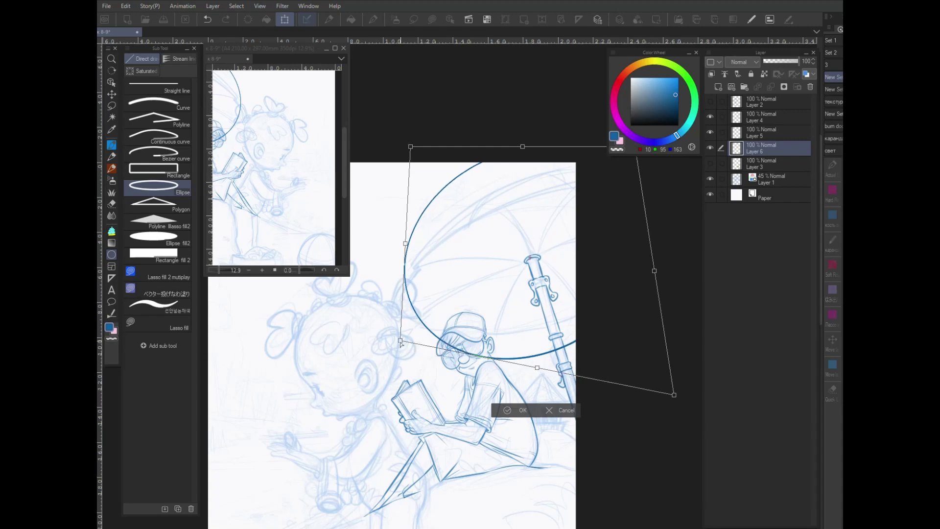
pyautogui.moveTo(537, 368); pyautogui.dragTo(550, 371)
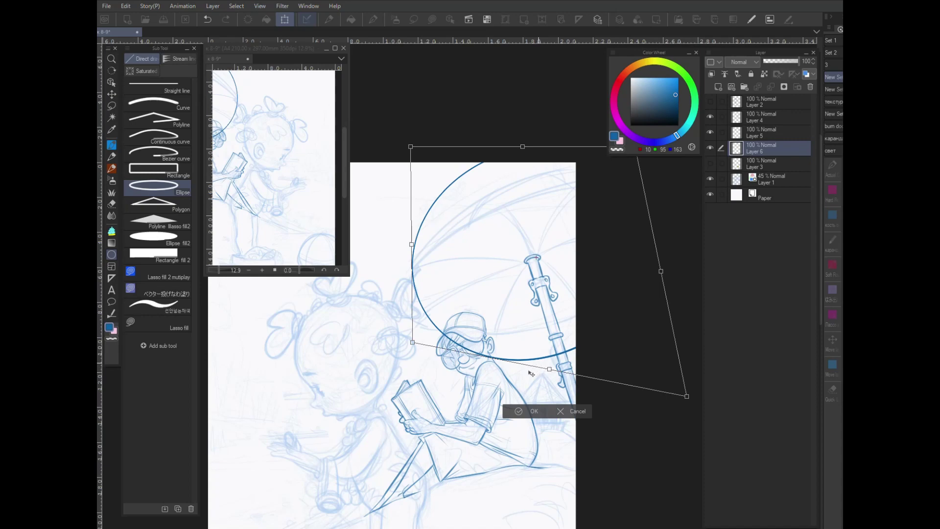
pyautogui.press('Return')
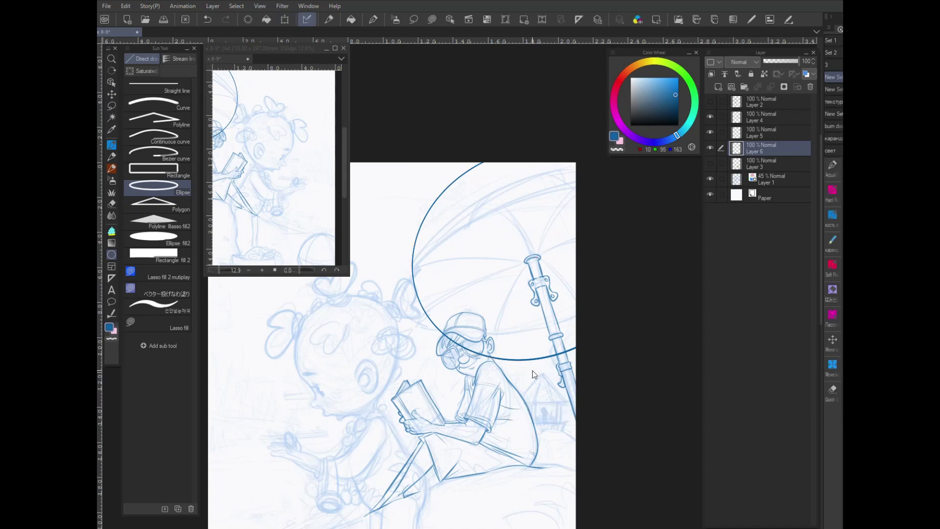
# Duplicate the ellipse onto its own layer and distort the copy into a second, lower canopy rim.
pyautogui.hotkey('ctrl', 'c')
pyautogui.hotkey('ctrl', 'v')
pyautogui.hotkey('ctrl', 't')
pyautogui.moveTo(525, 368)
pyautogui.mouseDown()
pyautogui.moveTo(537, 375)
pyautogui.moveTo(528, 375)
pyautogui.mouseUp()
pyautogui.moveTo(425, 377); pyautogui.dragTo(392, 405)
pyautogui.moveTo(661, 161); pyautogui.dragTo(674, 157)
pyautogui.moveTo(510, 249); pyautogui.dragTo(526, 248)
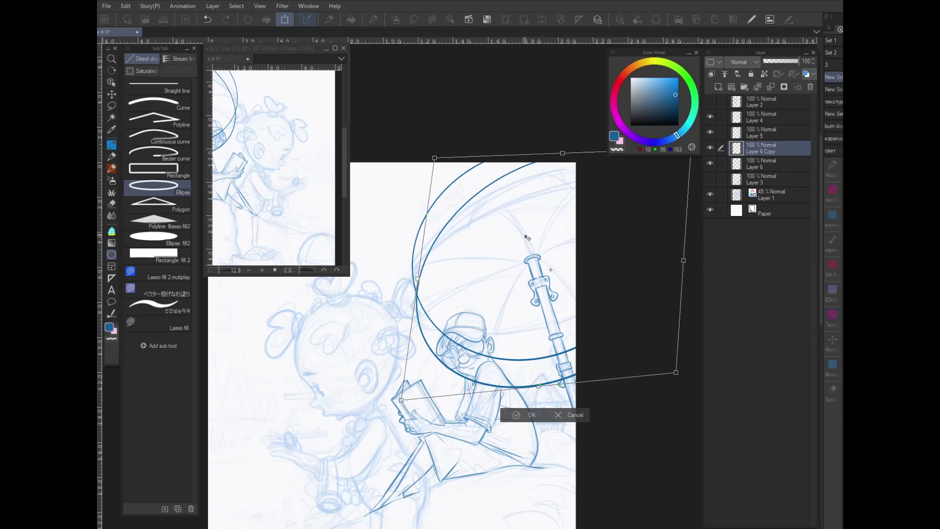
pyautogui.click(534, 415)
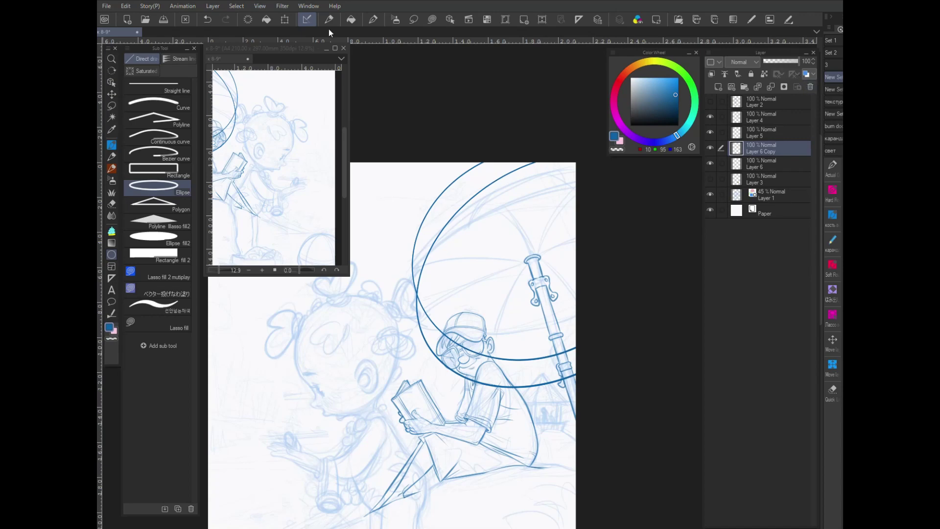
# Undo the copy's transformation and clear the ellipse drawings from the canopy layers.
pyautogui.hotkey('ctrl', 'z')
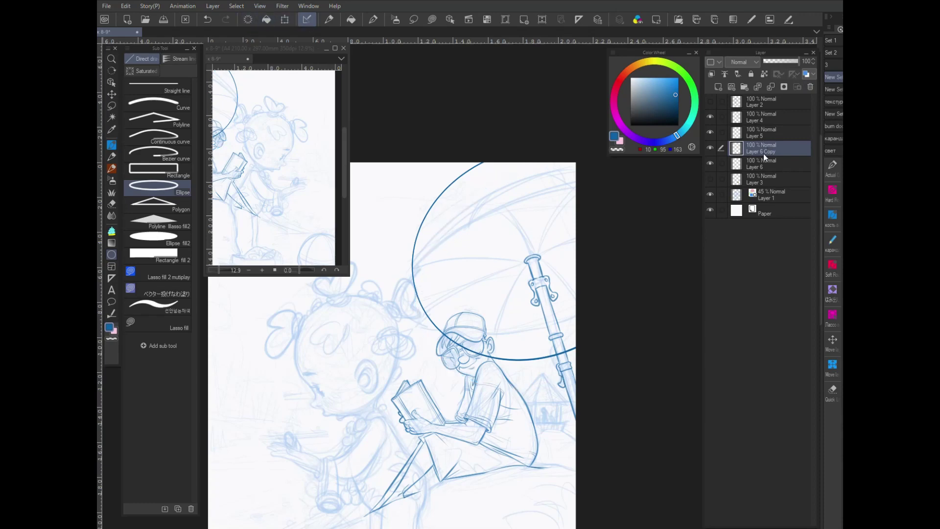
pyautogui.click(710, 162)
pyautogui.click(710, 148)
pyautogui.click(711, 162)
pyautogui.click(759, 164)
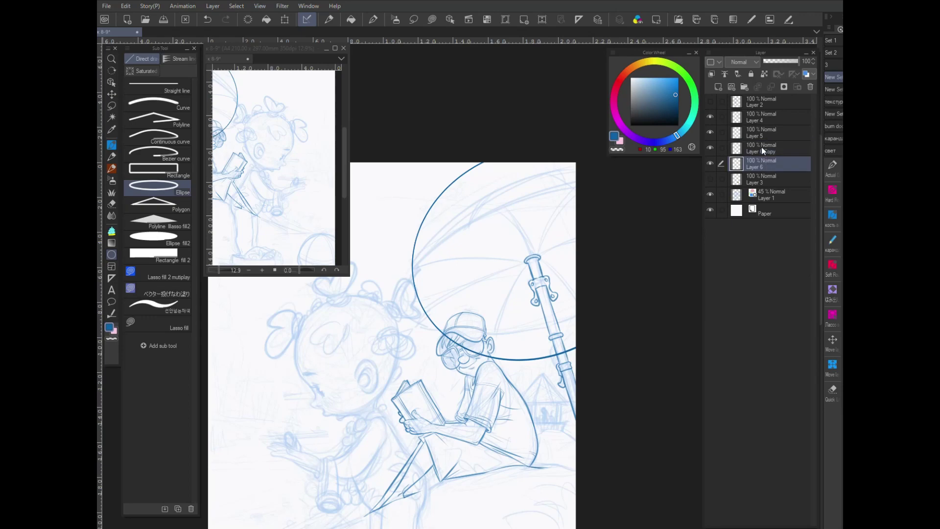
pyautogui.click(248, 20)
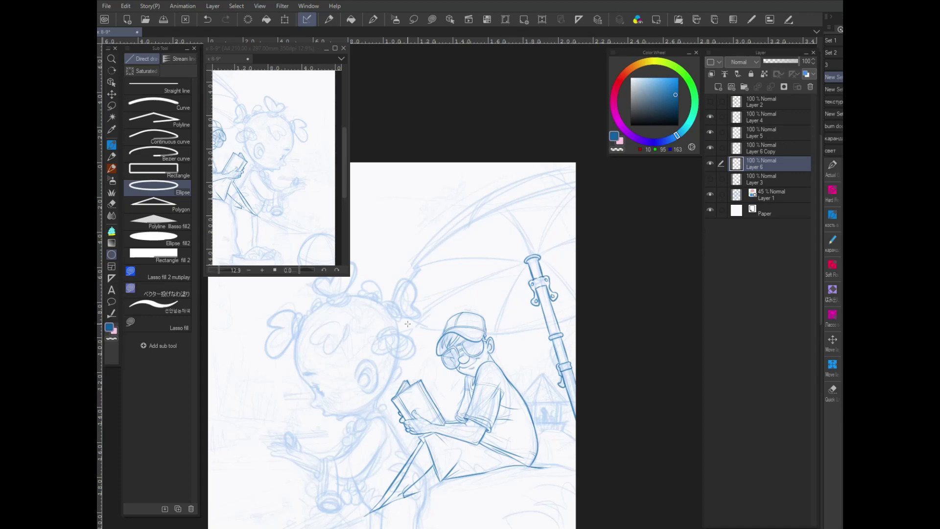
# Draw a new wide ellipse on Layer 6, then rotate, scale and position it along the canopy's outer rim.
pyautogui.moveTo(240, 297); pyautogui.dragTo(444, 437)
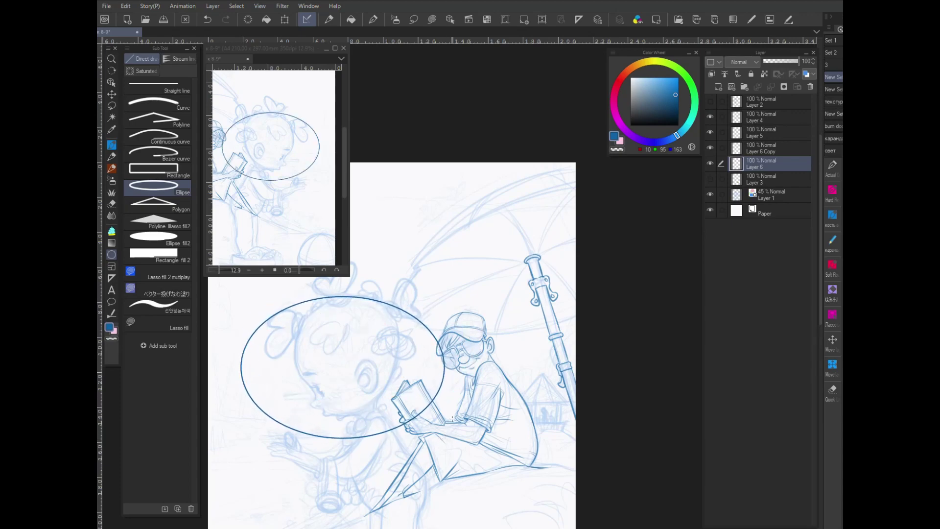
pyautogui.hotkey('ctrl', 't')
pyautogui.moveTo(411, 394); pyautogui.dragTo(621, 361)
pyautogui.moveTo(600, 162); pyautogui.dragTo(625, 132)
pyautogui.moveTo(634, 362); pyautogui.dragTo(667, 336)
pyautogui.moveTo(537, 301); pyautogui.dragTo(532, 320)
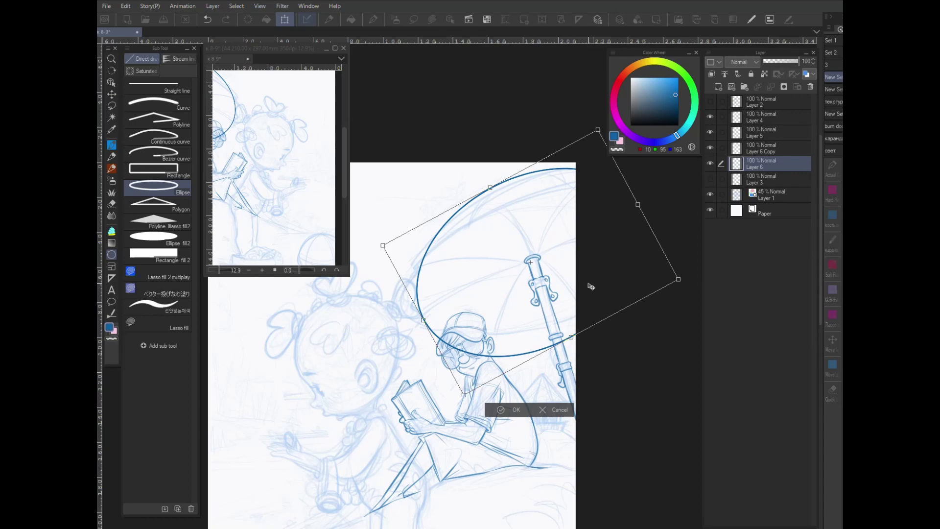
pyautogui.moveTo(606, 300); pyautogui.dragTo(644, 323)
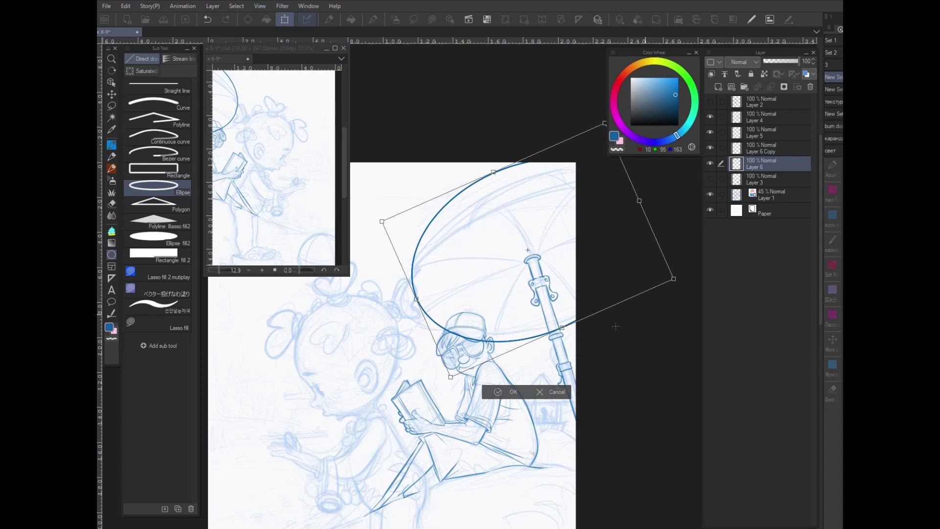
pyautogui.press('Return')
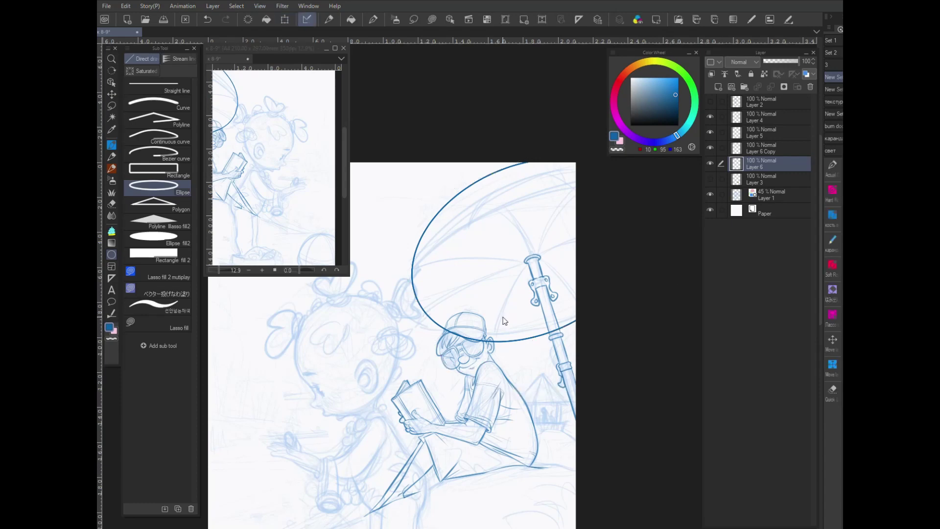
pyautogui.hotkey('ctrl', 't')
pyautogui.moveTo(516, 344); pyautogui.dragTo(517, 343)
pyautogui.click(512, 355)
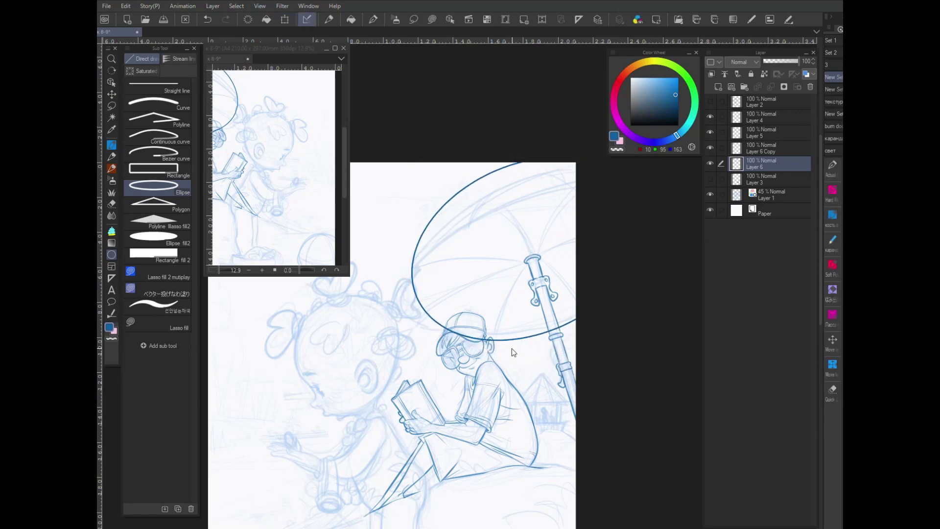
# Duplicate the outer rim ellipse and reshape the copy as the canopy's inner rim, meeting the outer one along its lower edge.
pyautogui.hotkey('ctrl', 'c')
pyautogui.hotkey('ctrl', 'v')
pyautogui.hotkey('ctrl', 't')
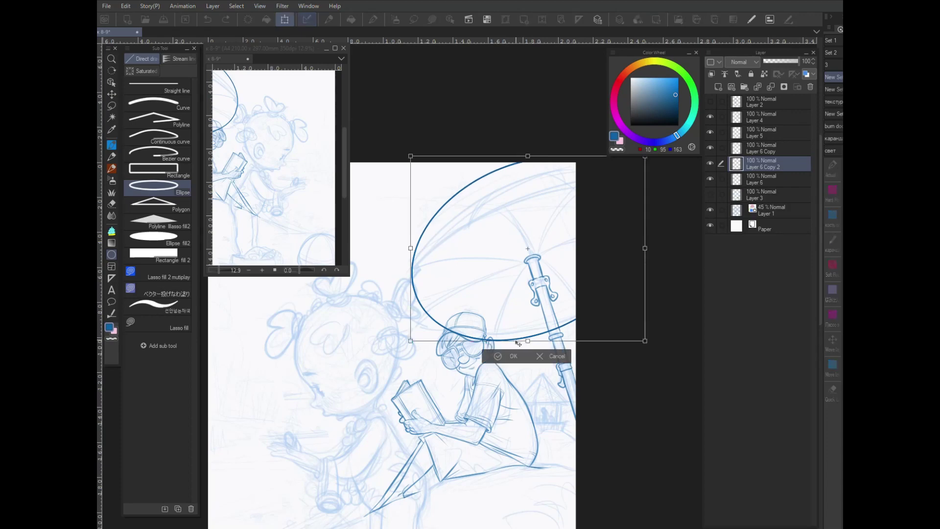
pyautogui.moveTo(523, 342); pyautogui.dragTo(527, 355)
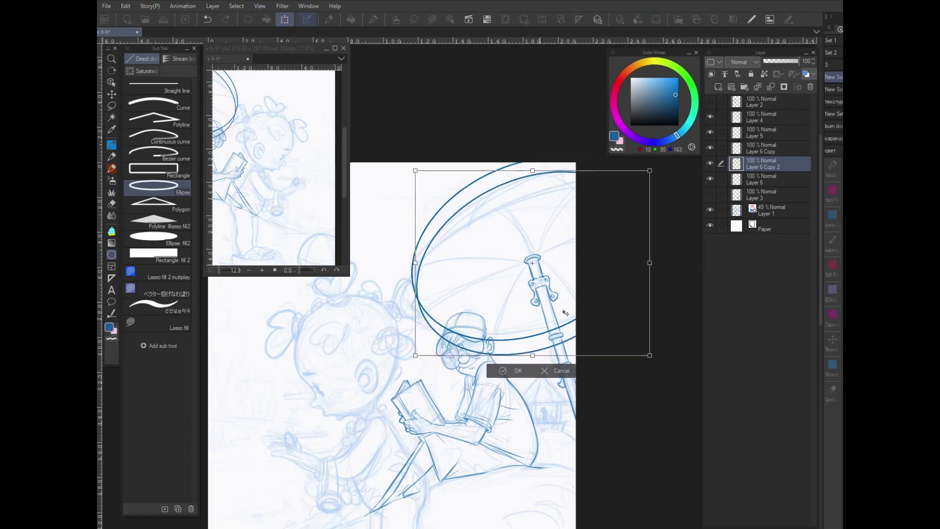
pyautogui.press('Return')
pyautogui.hotkey('ctrl', 'z')
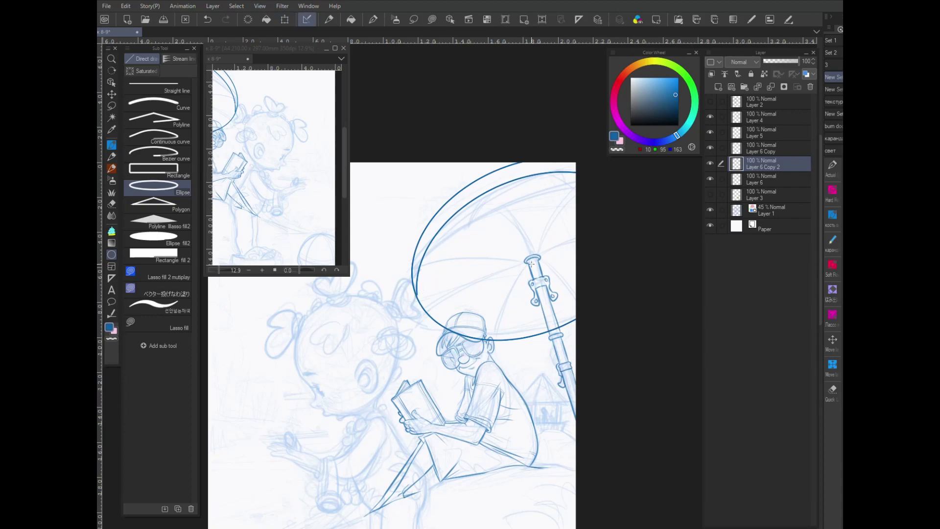
pyautogui.keyDown('ctrl'); pyautogui.keyDown('shift'); pyautogui.click(428, 250); pyautogui.keyUp('shift'); pyautogui.keyUp('ctrl')
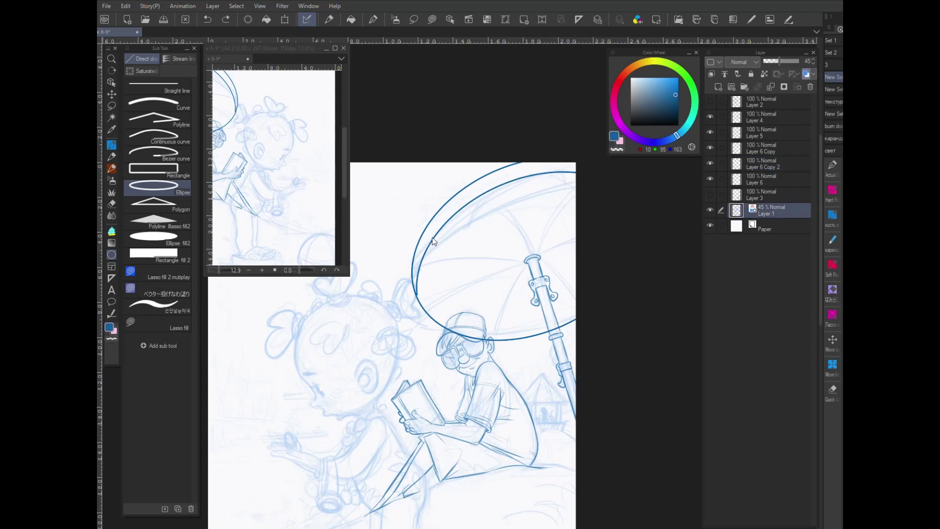
pyautogui.keyDown('ctrl'); pyautogui.keyDown('shift'); pyautogui.click(436, 235); pyautogui.keyUp('shift'); pyautogui.keyUp('ctrl')
pyautogui.moveTo(436, 235); pyautogui.dragTo(438, 238)
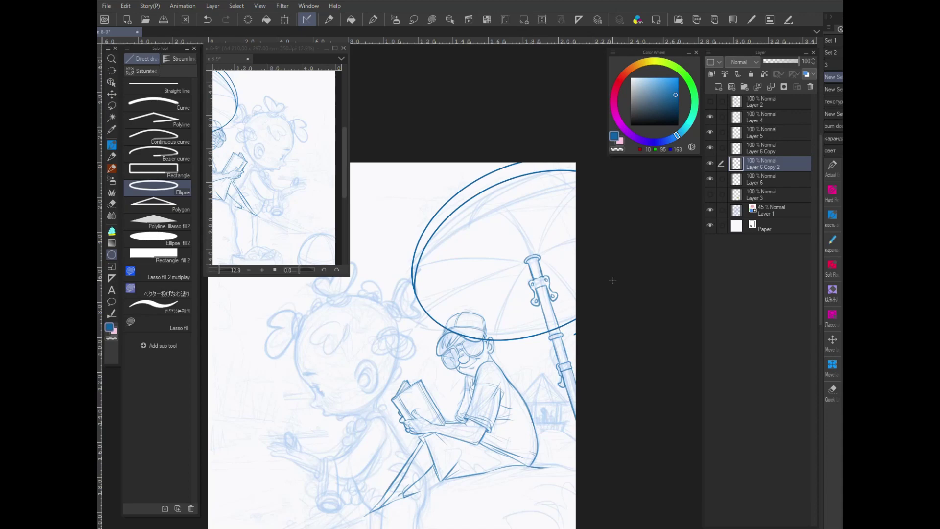
# Add a raster layer above Layer 6 Copy 2 and ink the canopy's upper-left rib, including its short continuation between the rims.
pyautogui.click(835, 219)
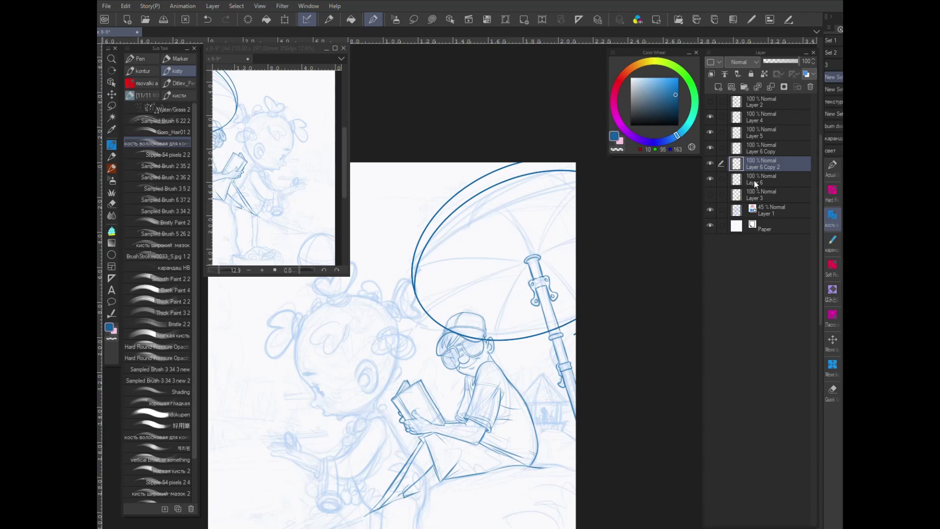
pyautogui.click(719, 87)
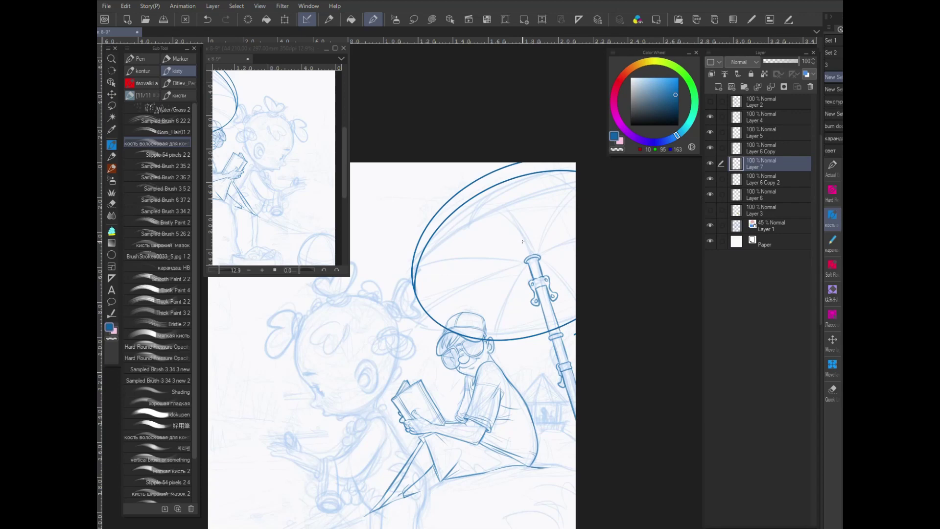
pyautogui.scroll(5, 523, 241)
pyautogui.moveTo(542, 363); pyautogui.dragTo(461, 256)
pyautogui.moveTo(549, 360)
pyautogui.mouseDown()
pyautogui.moveTo(467, 260)
pyautogui.moveTo(421, 274)
pyautogui.mouseUp()
pyautogui.moveTo(439, 239); pyautogui.dragTo(423, 272)
# Ink double-lined canopy ribs from the pole's hub toward the left and lower parts of the rim.
pyautogui.moveTo(537, 378); pyautogui.dragTo(355, 379)
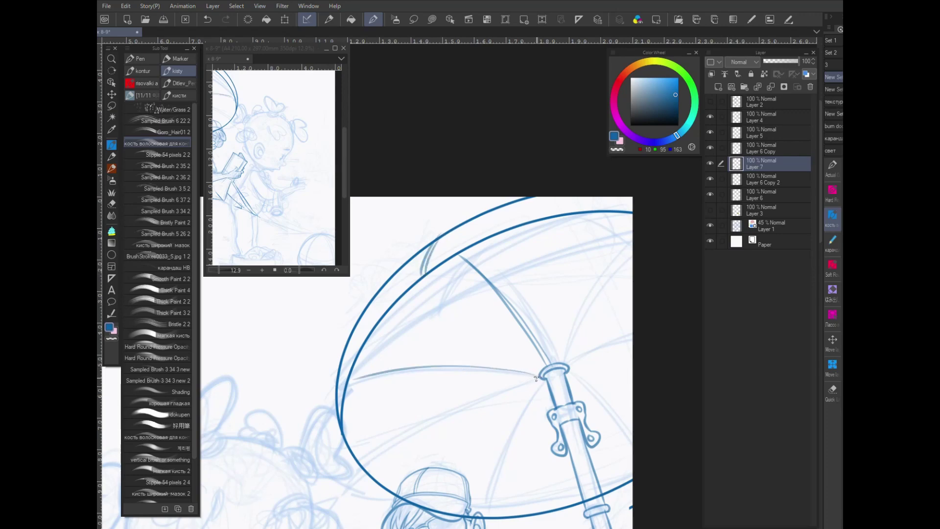
pyautogui.moveTo(540, 374)
pyautogui.mouseDown()
pyautogui.moveTo(420, 362)
pyautogui.moveTo(357, 375)
pyautogui.mouseUp()
pyautogui.hotkey('ctrl', 'z')
pyautogui.moveTo(540, 371)
pyautogui.mouseDown()
pyautogui.moveTo(491, 363)
pyautogui.moveTo(356, 376)
pyautogui.mouseUp()
pyautogui.moveTo(540, 458); pyautogui.dragTo(573, 377)
pyautogui.moveTo(578, 296)
pyautogui.mouseDown()
pyautogui.moveTo(519, 317)
pyautogui.moveTo(409, 395)
pyautogui.moveTo(510, 327)
pyautogui.moveTo(471, 348)
pyautogui.moveTo(592, 294)
pyautogui.moveTo(577, 310)
pyautogui.moveTo(541, 433)
pyautogui.mouseUp()
pyautogui.moveTo(580, 314); pyautogui.dragTo(545, 435)
pyautogui.moveTo(613, 298)
pyautogui.mouseDown()
pyautogui.moveTo(465, 324)
pyautogui.moveTo(518, 395)
pyautogui.mouseUp()
# Ink the remaining canopy ribs from the hub toward the upper-right, right and lower-right canvas edge.
pyautogui.moveTo(466, 321)
pyautogui.mouseDown()
pyautogui.moveTo(518, 380)
pyautogui.moveTo(517, 277)
pyautogui.mouseUp()
pyautogui.moveTo(473, 299); pyautogui.dragTo(455, 367)
pyautogui.hotkey('ctrl', 'z')
pyautogui.moveTo(428, 371)
pyautogui.mouseDown()
pyautogui.moveTo(500, 226)
pyautogui.moveTo(454, 306)
pyautogui.mouseUp()
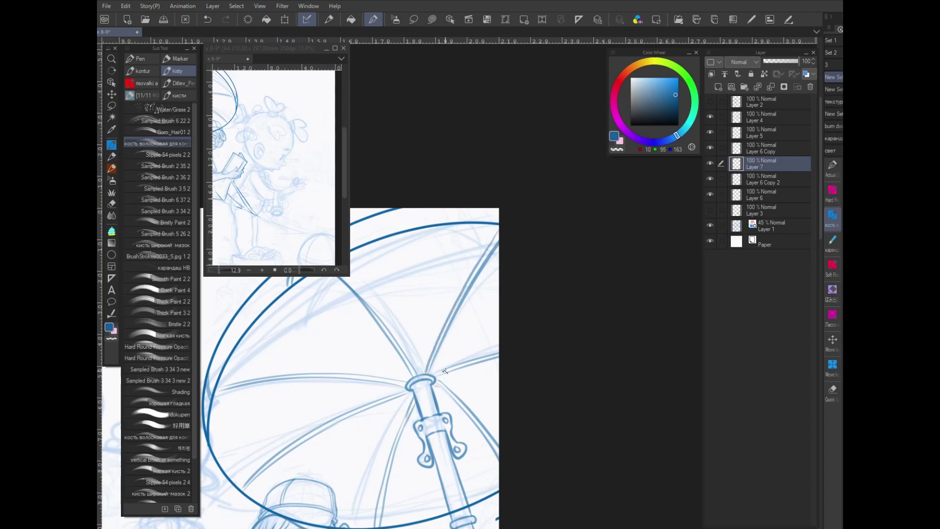
pyautogui.scroll(-3, 444, 372)
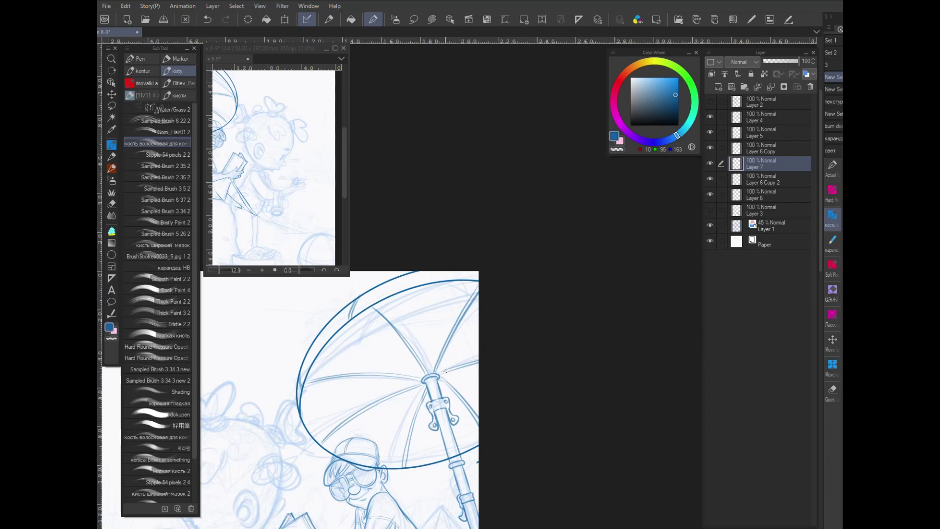
pyautogui.scroll(1, 514, 390)
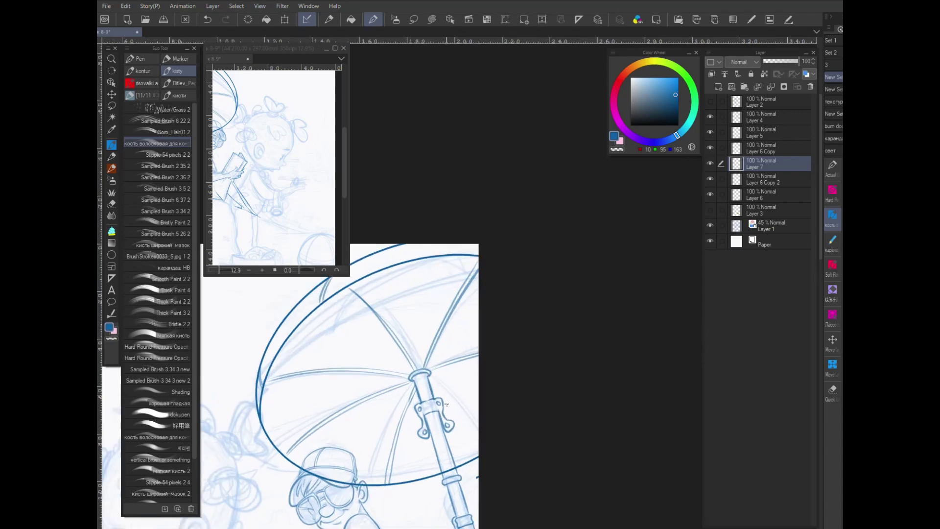
pyautogui.moveTo(430, 379); pyautogui.dragTo(480, 417)
pyautogui.scroll(-1, 438, 358)
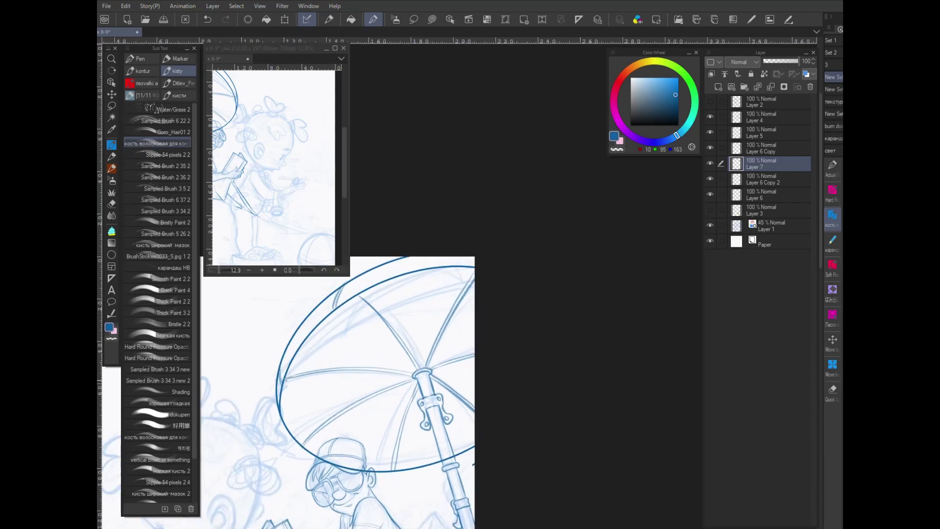
# Darken the canopy ribs where they meet the rim and canvas edge, and reinforce the short rib between the rims.
pyautogui.moveTo(361, 297); pyautogui.dragTo(368, 302)
pyautogui.scroll(4, 498, 236)
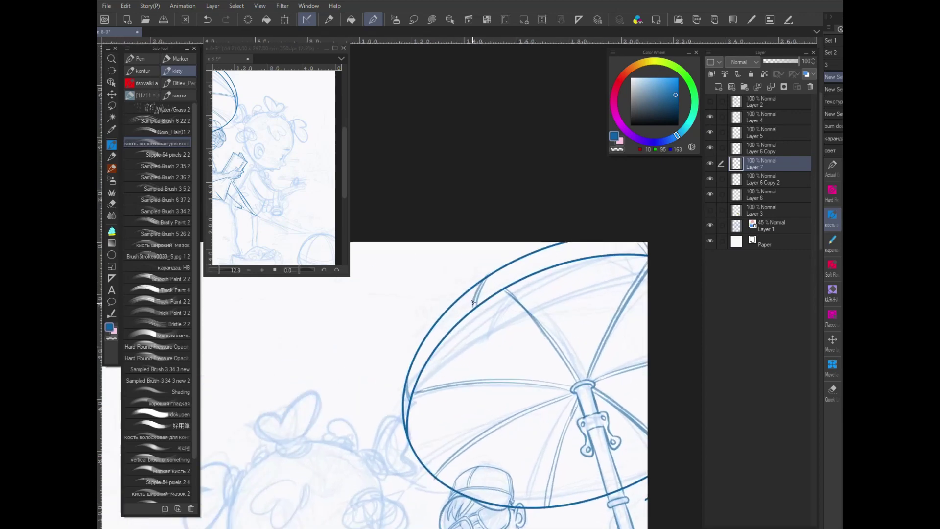
pyautogui.moveTo(474, 308); pyautogui.dragTo(493, 275)
pyautogui.moveTo(611, 424); pyautogui.dragTo(532, 368)
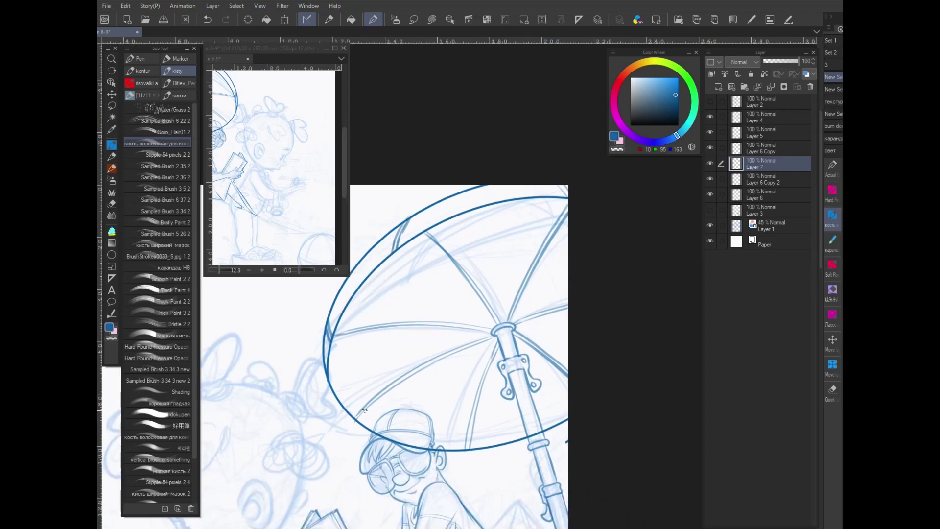
pyautogui.moveTo(356, 419); pyautogui.dragTo(369, 402)
pyautogui.moveTo(568, 208); pyautogui.dragTo(542, 238)
pyautogui.moveTo(521, 288)
pyautogui.mouseDown()
pyautogui.moveTo(505, 322)
pyautogui.moveTo(551, 314)
pyautogui.mouseUp()
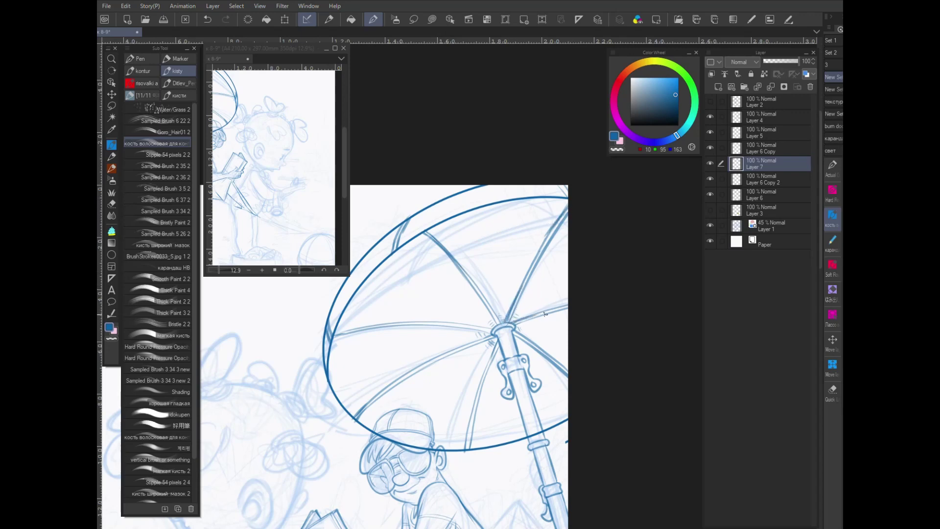
# Add short shading strokes around the hub where the canopy ribs meet the umbrella pole.
pyautogui.moveTo(481, 344)
pyautogui.mouseDown()
pyautogui.moveTo(454, 351)
pyautogui.moveTo(490, 338)
pyautogui.mouseUp()
pyautogui.scroll(-3, 522, 311)
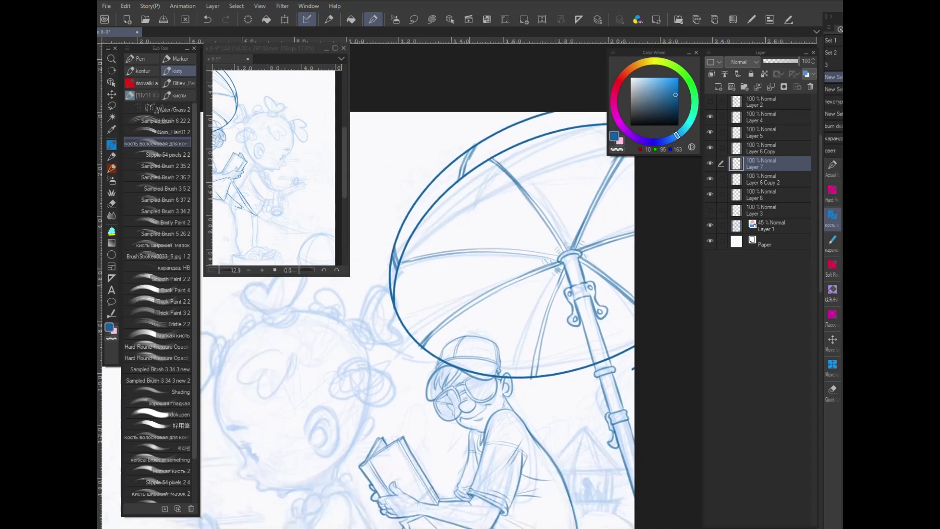
# Add a raster layer above Layer 3 and ink the two outer slopes of the background hut's pointed roof.
pyautogui.scroll(1, 587, 327)
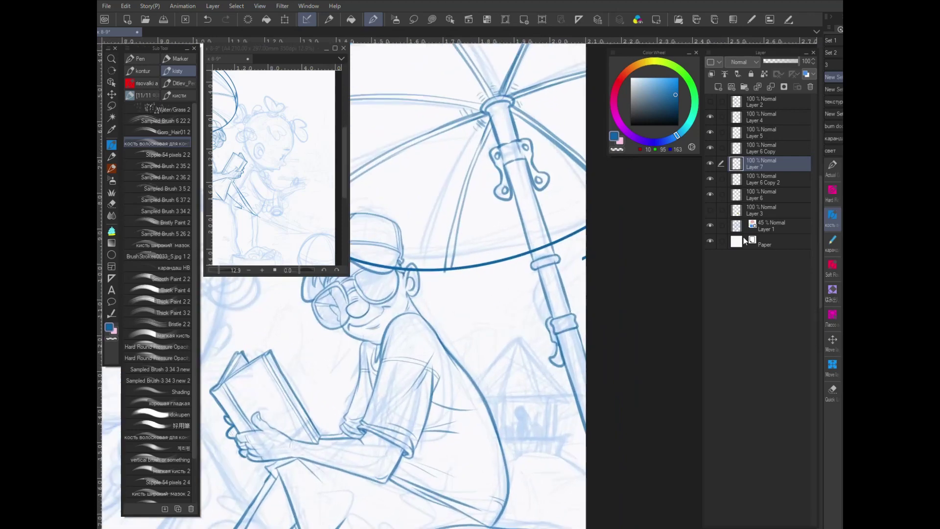
pyautogui.click(756, 210)
pyautogui.click(719, 87)
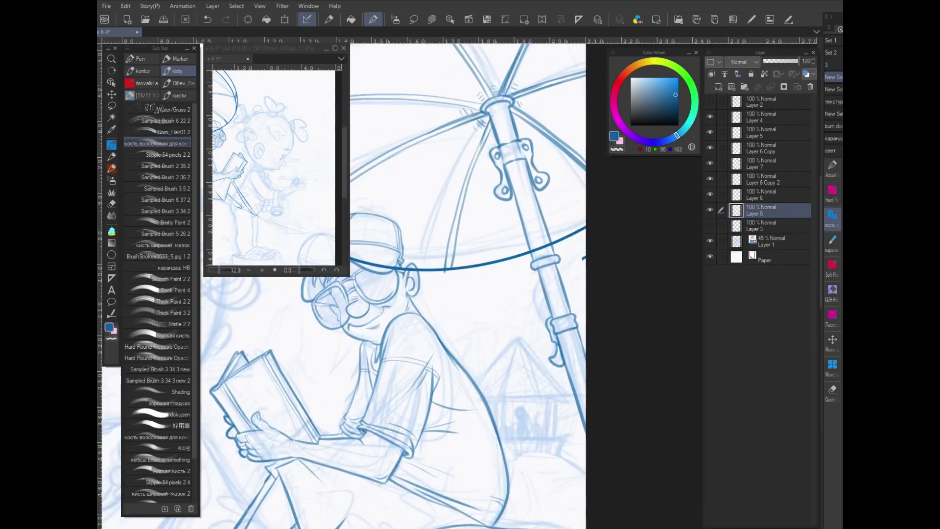
pyautogui.scroll(1, 509, 361)
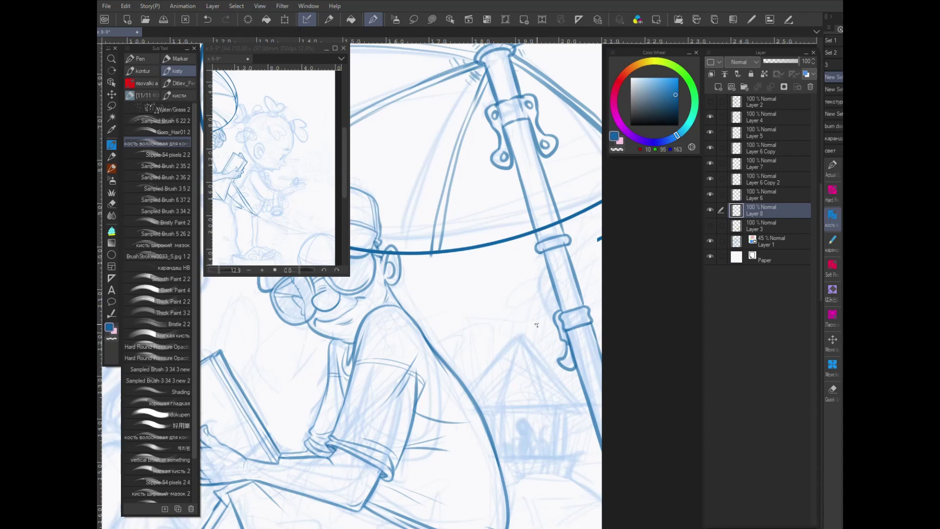
pyautogui.moveTo(513, 338); pyautogui.dragTo(472, 389)
pyautogui.moveTo(517, 337); pyautogui.dragTo(582, 406)
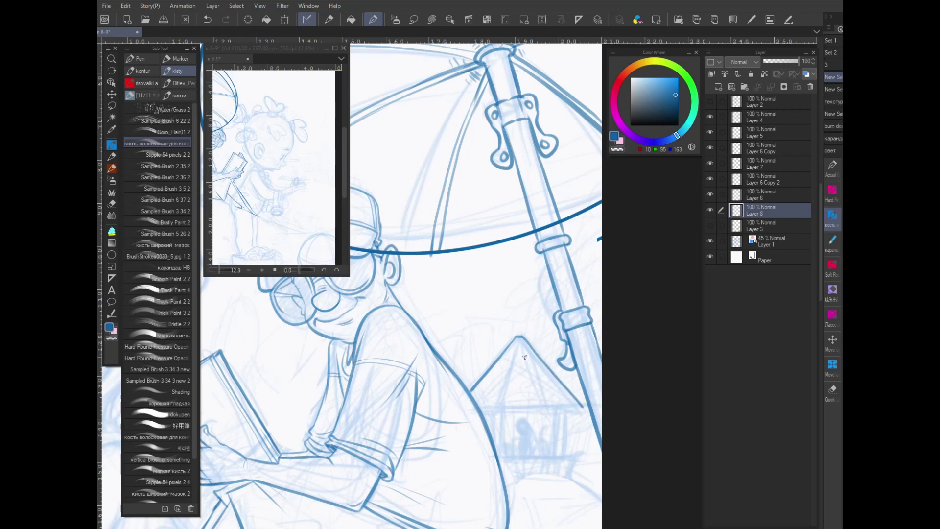
# Ink the hut roof's two inner ridges and its straight lower edge, and save the file.
pyautogui.moveTo(516, 341); pyautogui.dragTo(493, 406)
pyautogui.moveTo(521, 336); pyautogui.dragTo(550, 407)
pyautogui.hotkey('ctrl', 'z')
pyautogui.hotkey('ctrl', 'z')
pyautogui.moveTo(516, 337); pyautogui.dragTo(485, 412)
pyautogui.hotkey('ctrl', 'z')
pyautogui.moveTo(516, 337)
pyautogui.mouseDown()
pyautogui.moveTo(486, 402)
pyautogui.moveTo(532, 361)
pyautogui.moveTo(558, 410)
pyautogui.mouseUp()
pyautogui.moveTo(484, 410); pyautogui.dragTo(580, 408)
pyautogui.hotkey('ctrl', 's')
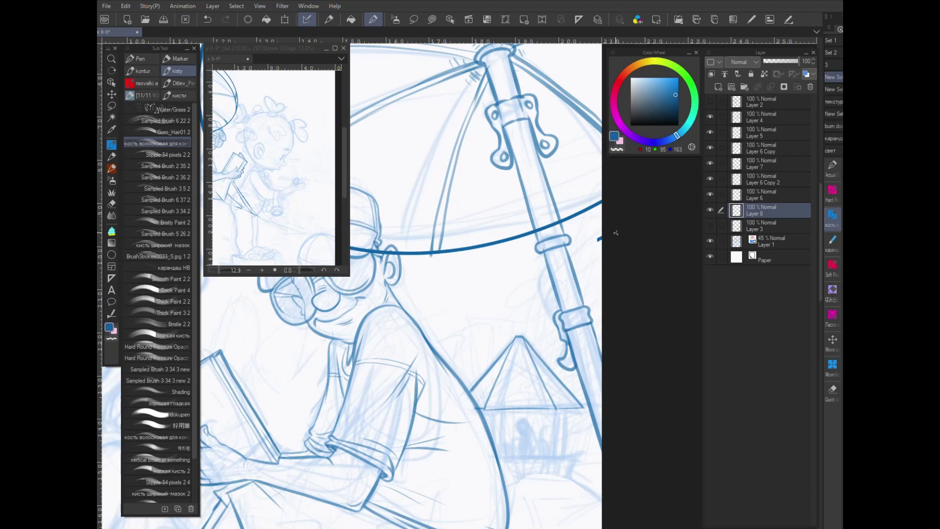
# Ink the hut's supporting posts and the double-lined floor beam beneath them.
pyautogui.scroll(3, 546, 451)
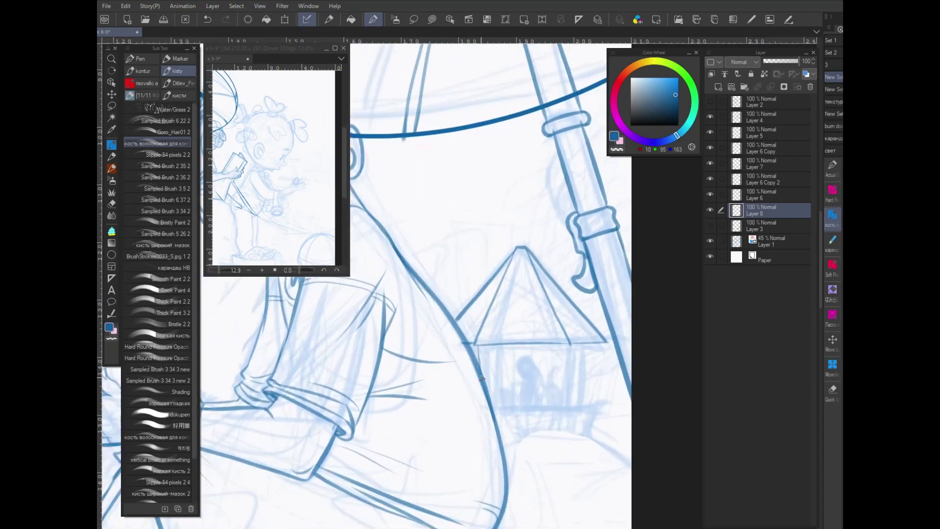
pyautogui.moveTo(569, 345); pyautogui.dragTo(569, 412)
pyautogui.moveTo(600, 341)
pyautogui.mouseDown()
pyautogui.moveTo(592, 405)
pyautogui.moveTo(595, 394)
pyautogui.moveTo(604, 406)
pyautogui.mouseUp()
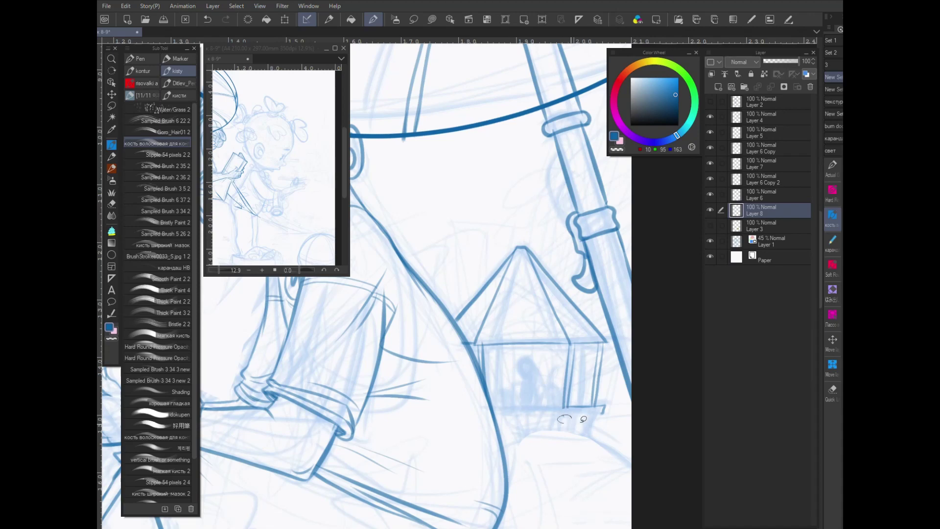
pyautogui.moveTo(489, 407); pyautogui.dragTo(568, 407)
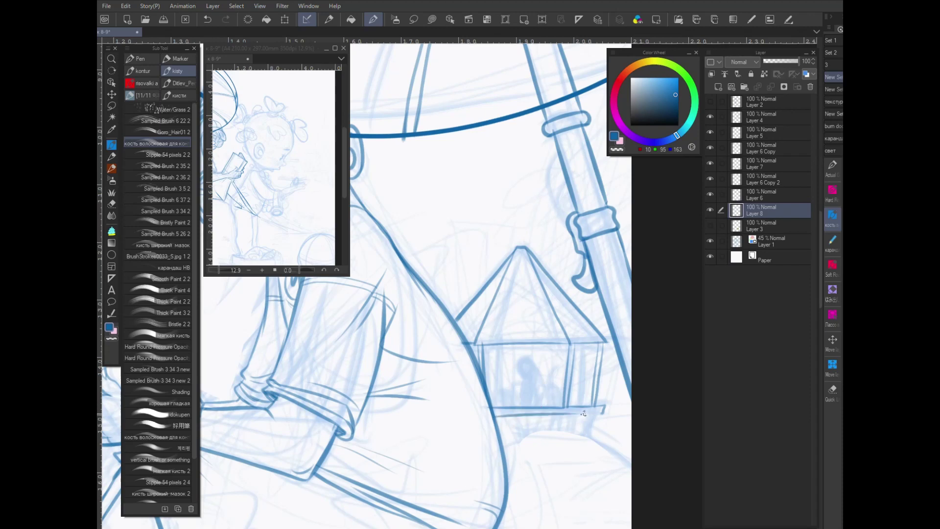
# Ink the hut's boarded base below the floor beam and the curved top of the sand mound.
pyautogui.moveTo(568, 407)
pyautogui.mouseDown()
pyautogui.moveTo(594, 418)
pyautogui.moveTo(581, 440)
pyautogui.moveTo(589, 438)
pyautogui.moveTo(505, 443)
pyautogui.moveTo(530, 434)
pyautogui.moveTo(495, 441)
pyautogui.mouseUp()
pyautogui.moveTo(554, 415)
pyautogui.mouseDown()
pyautogui.moveTo(571, 432)
pyautogui.moveTo(512, 427)
pyautogui.moveTo(504, 416)
pyautogui.moveTo(506, 443)
pyautogui.mouseUp()
pyautogui.moveTo(586, 414)
pyautogui.mouseDown()
pyautogui.moveTo(580, 433)
pyautogui.moveTo(567, 436)
pyautogui.moveTo(582, 437)
pyautogui.mouseUp()
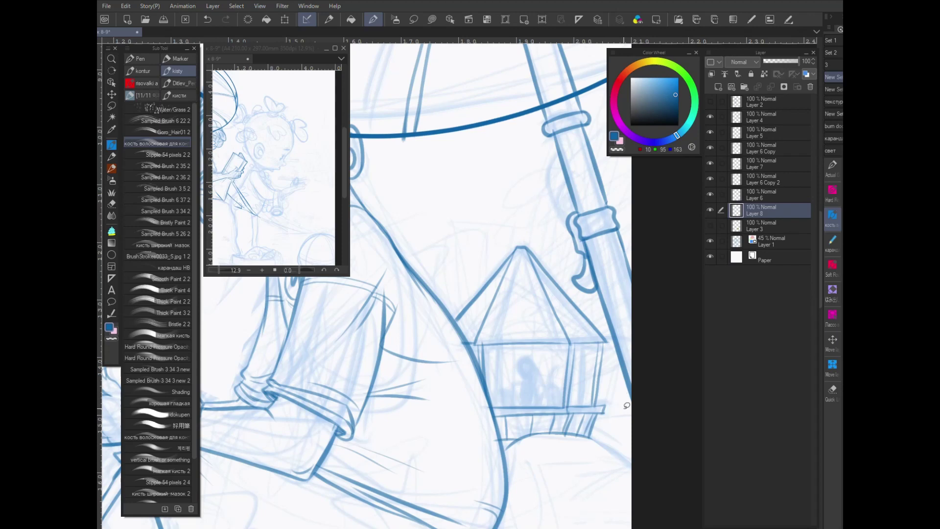
# Ink extra posts on both sides of the hut and the outlines of the two figures inside it.
pyautogui.moveTo(583, 343); pyautogui.dragTo(578, 401)
pyautogui.moveTo(591, 345); pyautogui.dragTo(583, 409)
pyautogui.moveTo(493, 349)
pyautogui.mouseDown()
pyautogui.moveTo(497, 409)
pyautogui.moveTo(528, 365)
pyautogui.moveTo(514, 404)
pyautogui.moveTo(513, 392)
pyautogui.moveTo(499, 403)
pyautogui.moveTo(528, 397)
pyautogui.moveTo(517, 396)
pyautogui.moveTo(522, 352)
pyautogui.moveTo(547, 399)
pyautogui.moveTo(557, 361)
pyautogui.moveTo(575, 401)
pyautogui.mouseUp()
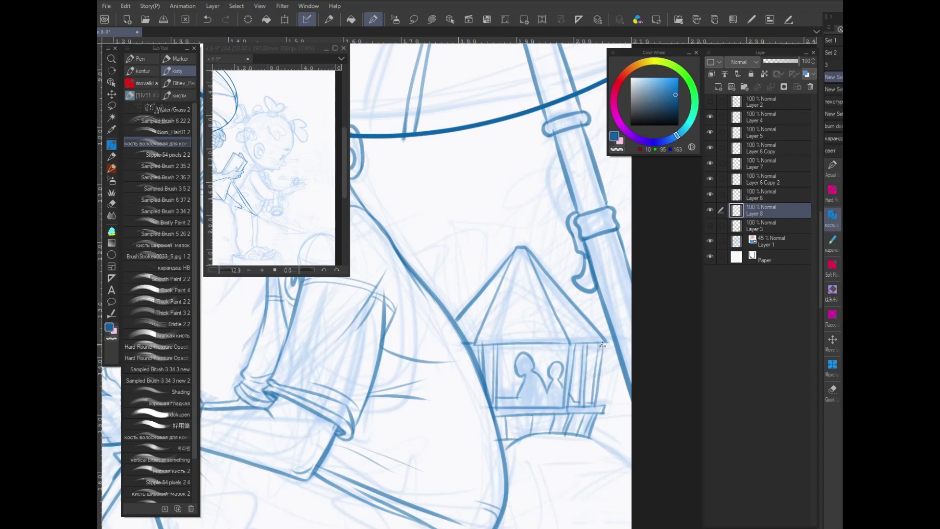
pyautogui.moveTo(502, 342); pyautogui.dragTo(498, 396)
pyautogui.moveTo(597, 234)
pyautogui.mouseDown()
pyautogui.moveTo(600, 242)
pyautogui.moveTo(605, 234)
pyautogui.mouseUp()
pyautogui.moveTo(566, 129)
pyautogui.mouseDown()
pyautogui.moveTo(569, 137)
pyautogui.moveTo(572, 129)
pyautogui.mouseUp()
pyautogui.moveTo(551, 86); pyautogui.dragTo(557, 79)
pyautogui.hotkey('ctrl', 'z')
pyautogui.hotkey('ctrl', 'z')
pyautogui.hotkey('ctrl', 'z')
# Switch to Layer 5 and ink two small holes between the pole's collars, a pin below the lower collar, and collar details.
pyautogui.keyDown('ctrl'); pyautogui.keyDown('shift'); pyautogui.click(606, 229); pyautogui.keyUp('shift'); pyautogui.keyUp('ctrl')
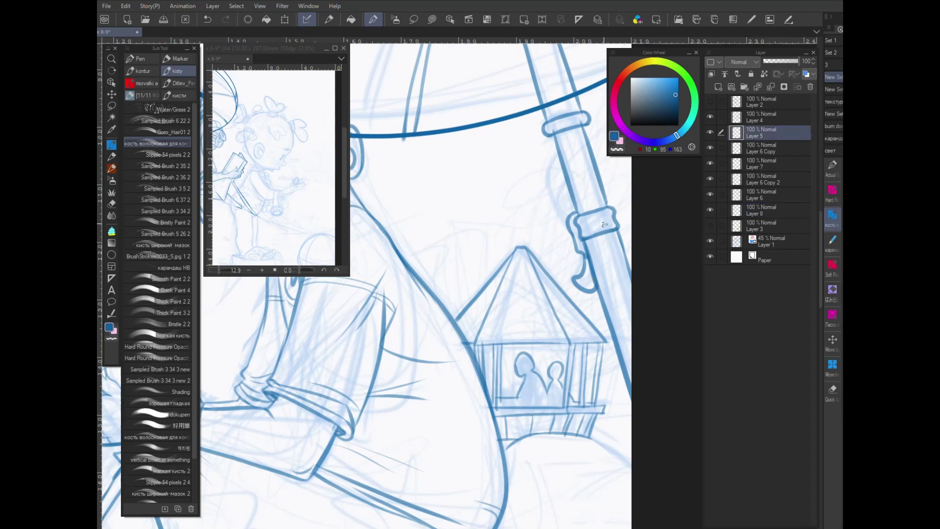
pyautogui.moveTo(600, 235); pyautogui.dragTo(607, 235)
pyautogui.moveTo(569, 138)
pyautogui.mouseDown()
pyautogui.moveTo(576, 161)
pyautogui.moveTo(571, 143)
pyautogui.mouseUp()
pyautogui.moveTo(577, 156); pyautogui.dragTo(581, 161)
pyautogui.moveTo(547, 130); pyautogui.dragTo(579, 119)
pyautogui.scroll(-2, 561, 119)
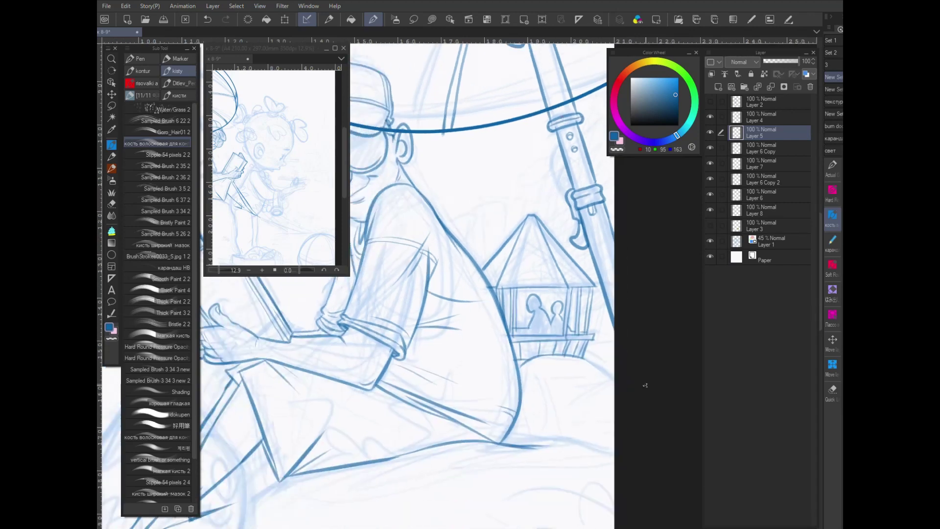
pyautogui.moveTo(640, 378); pyautogui.dragTo(603, 498)
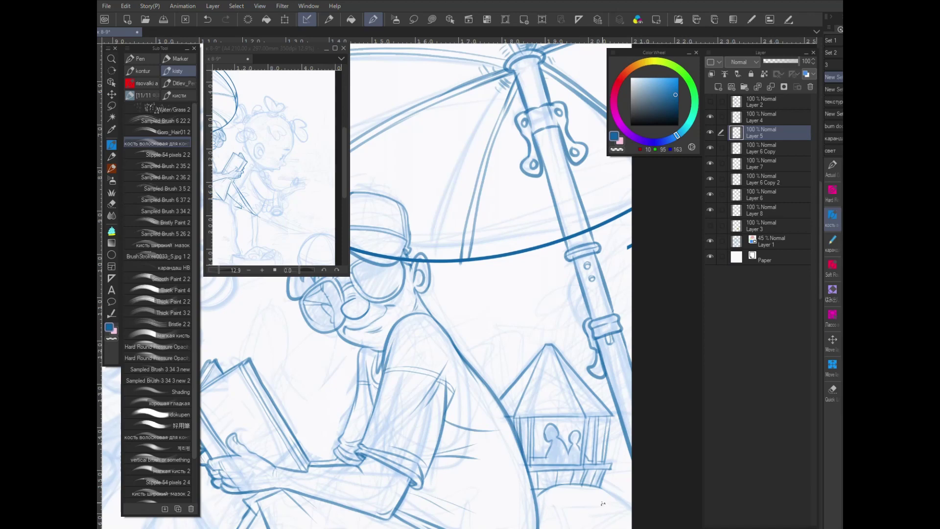
# Switch to Layer 7 and clean up the rib ends where they meet the canopy's lower rim.
pyautogui.moveTo(465, 254); pyautogui.dragTo(460, 265)
pyautogui.keyDown('ctrl'); pyautogui.keyDown('shift'); pyautogui.click(465, 258); pyautogui.keyUp('shift'); pyautogui.keyUp('ctrl')
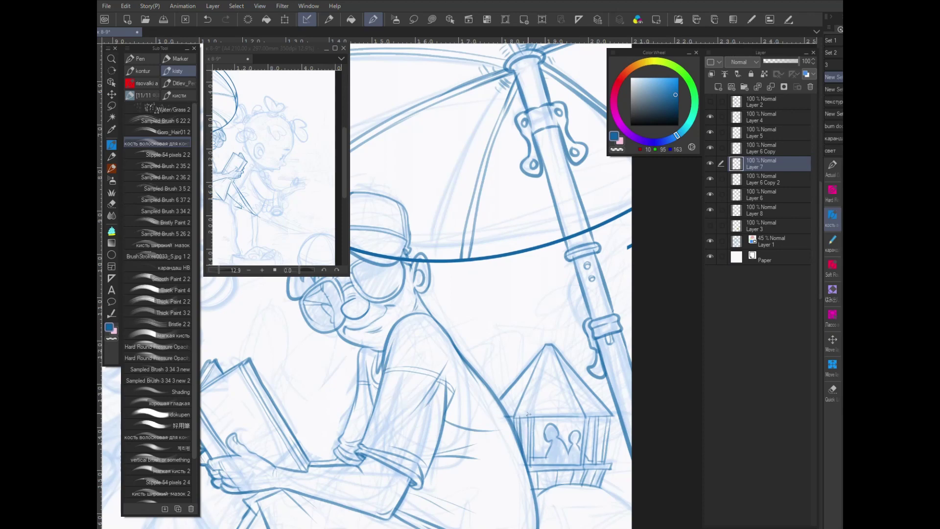
pyautogui.scroll(4, 580, 443)
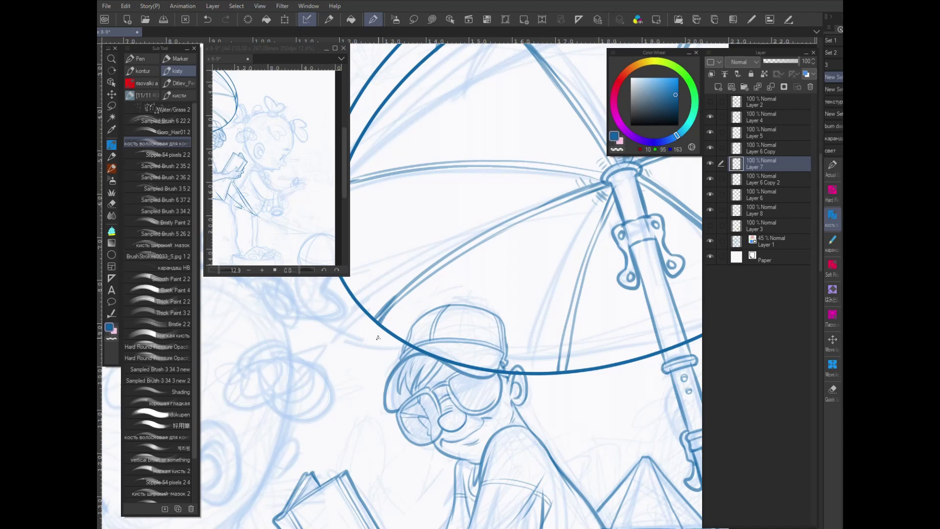
pyautogui.scroll(-3, 378, 337)
pyautogui.scroll(1, 441, 294)
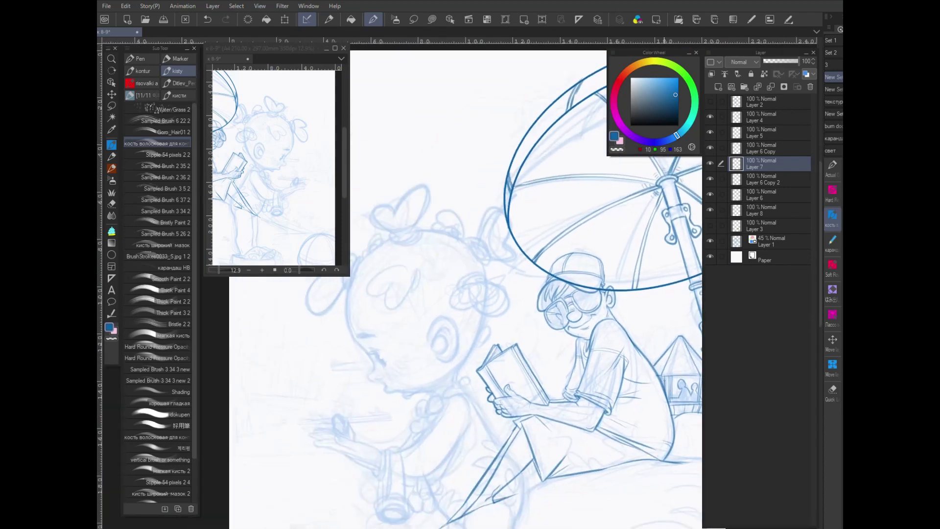
# Check the contents of the line-art layers by toggling their visibility, and hide the reader's Layer 4.
pyautogui.moveTo(638, 425); pyautogui.dragTo(494, 405)
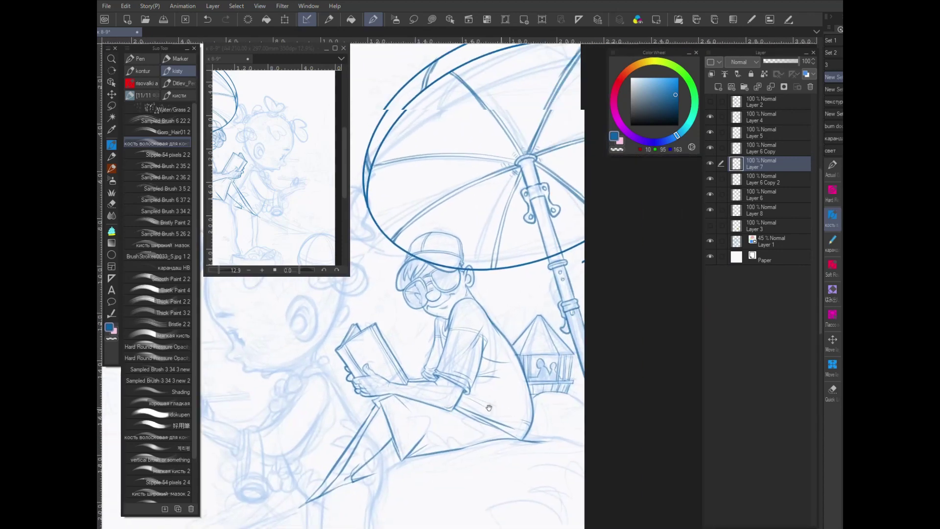
pyautogui.click(709, 210)
pyautogui.click(709, 194)
pyautogui.click(709, 194)
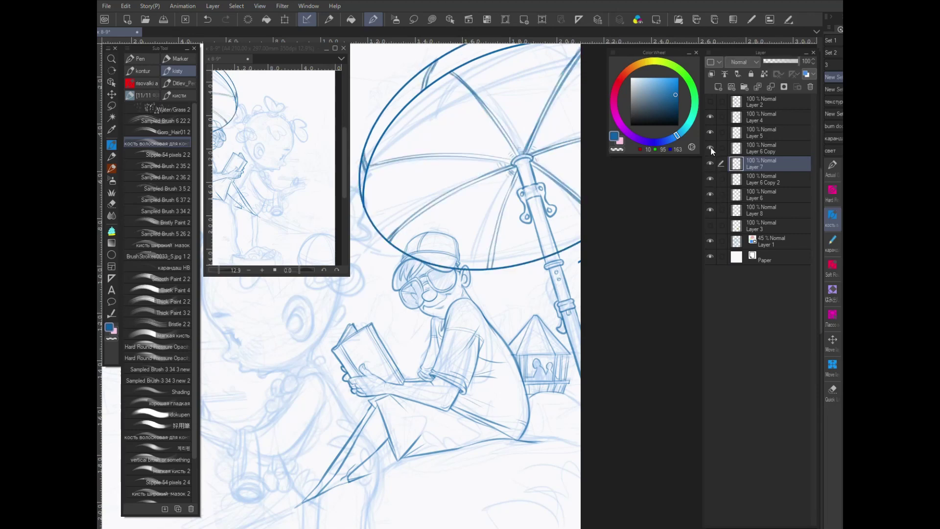
pyautogui.click(710, 131)
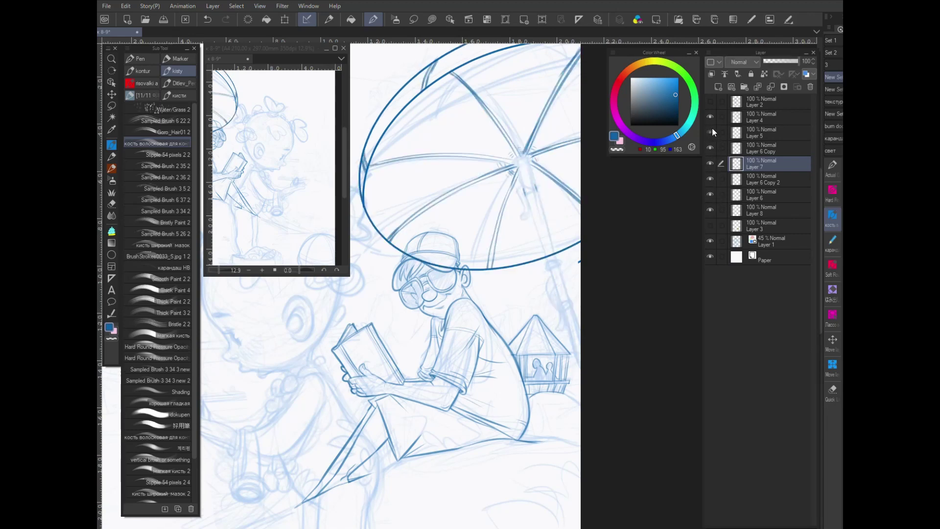
pyautogui.click(710, 132)
pyautogui.click(710, 116)
# Switch to Layer 8 and complete the hut's left side: roof corner, posts, floor beam, base and sand line.
pyautogui.scroll(2, 555, 362)
pyautogui.scroll(3, 555, 362)
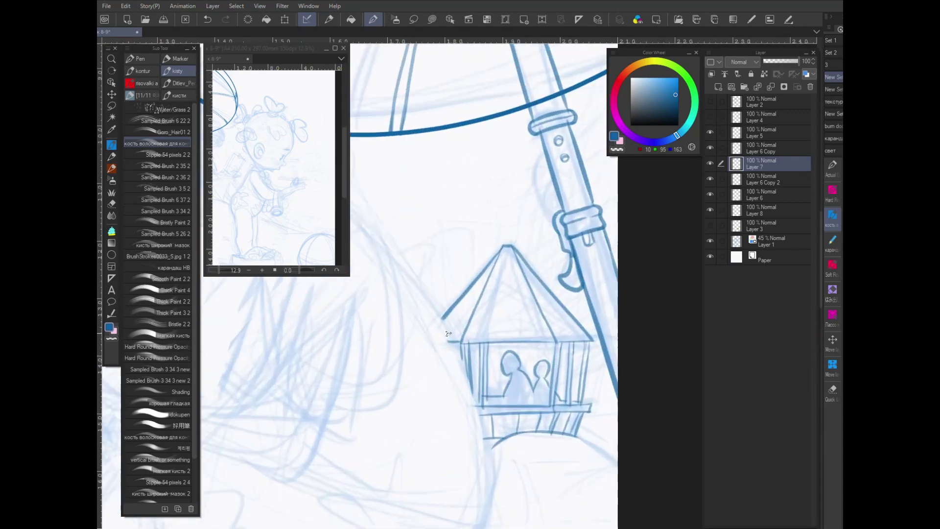
pyautogui.keyDown('ctrl'); pyautogui.keyDown('shift'); pyautogui.click(447, 320); pyautogui.keyUp('shift'); pyautogui.keyUp('ctrl')
pyautogui.moveTo(446, 315)
pyautogui.mouseDown()
pyautogui.moveTo(429, 339)
pyautogui.moveTo(440, 342)
pyautogui.moveTo(439, 395)
pyautogui.mouseUp()
pyautogui.moveTo(439, 342); pyautogui.dragTo(446, 397)
pyautogui.moveTo(462, 360)
pyautogui.mouseDown()
pyautogui.moveTo(470, 395)
pyautogui.moveTo(462, 406)
pyautogui.moveTo(450, 396)
pyautogui.moveTo(478, 394)
pyautogui.moveTo(442, 401)
pyautogui.moveTo(477, 409)
pyautogui.moveTo(453, 403)
pyautogui.moveTo(446, 412)
pyautogui.moveTo(485, 410)
pyautogui.moveTo(440, 407)
pyautogui.moveTo(487, 417)
pyautogui.moveTo(444, 415)
pyautogui.moveTo(453, 440)
pyautogui.moveTo(492, 438)
pyautogui.moveTo(422, 456)
pyautogui.mouseUp()
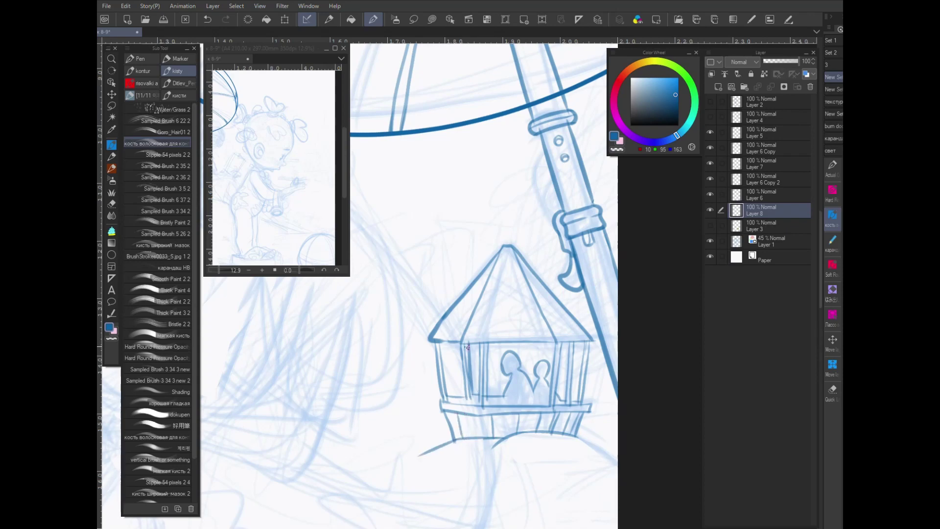
# Ink thin horizontal bands across the faces of the hut's roof and go over its lower edge.
pyautogui.moveTo(435, 341); pyautogui.dragTo(536, 337)
pyautogui.moveTo(472, 316); pyautogui.dragTo(546, 312)
pyautogui.moveTo(489, 284); pyautogui.dragTo(532, 283)
pyautogui.moveTo(447, 319); pyautogui.dragTo(464, 323)
pyautogui.moveTo(553, 334); pyautogui.dragTo(580, 325)
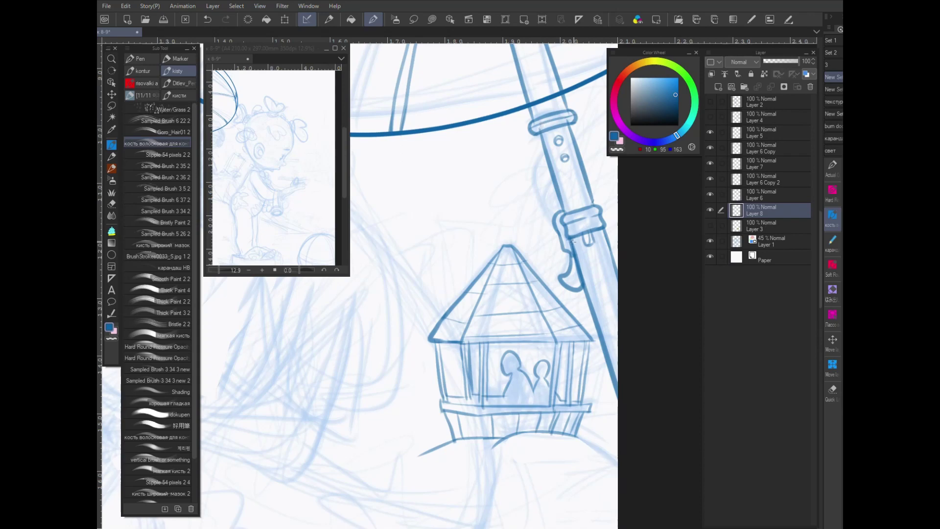
# Switch to Layer 5 and ink thin cross bands and shading lines along the umbrella pole up to the hub.
pyautogui.keyDown('ctrl'); pyautogui.keyDown('shift'); pyautogui.click(542, 126); pyautogui.keyUp('shift'); pyautogui.keyUp('ctrl')
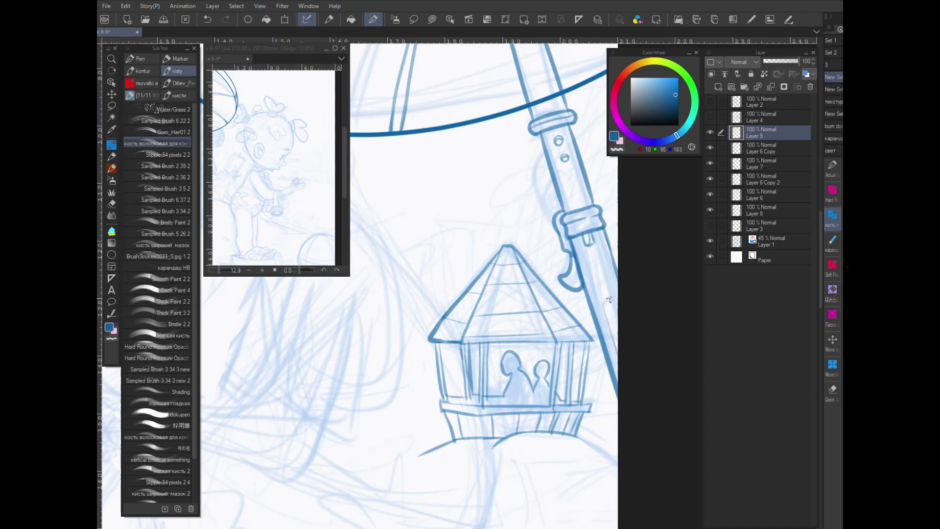
pyautogui.moveTo(617, 301)
pyautogui.mouseDown()
pyautogui.moveTo(603, 296)
pyautogui.moveTo(616, 289)
pyautogui.mouseUp()
pyautogui.moveTo(535, 114)
pyautogui.mouseDown()
pyautogui.moveTo(562, 102)
pyautogui.moveTo(533, 111)
pyautogui.mouseUp()
pyautogui.moveTo(520, 77); pyautogui.dragTo(548, 70)
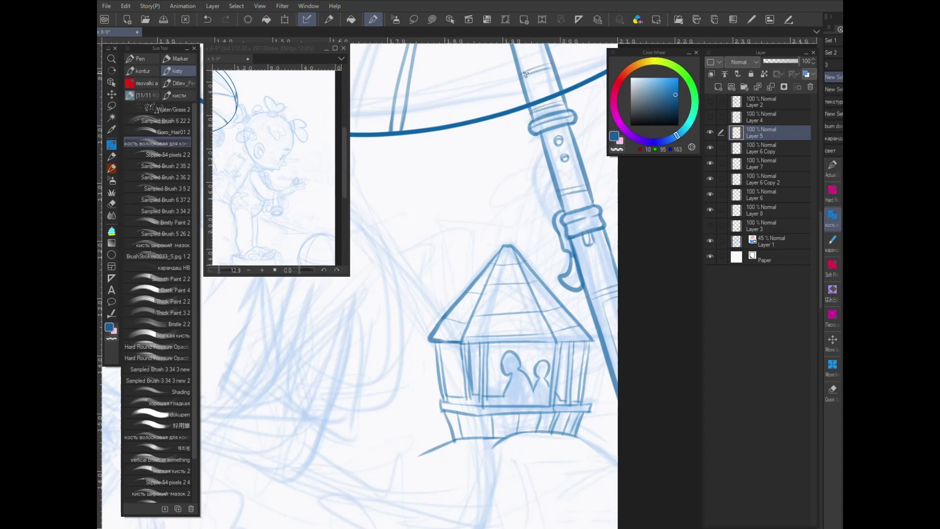
pyautogui.scroll(6, 573, 190)
pyautogui.moveTo(484, 305); pyautogui.dragTo(510, 302)
pyautogui.moveTo(455, 198)
pyautogui.mouseDown()
pyautogui.moveTo(481, 192)
pyautogui.moveTo(469, 154)
pyautogui.moveTo(438, 168)
pyautogui.moveTo(480, 151)
pyautogui.mouseUp()
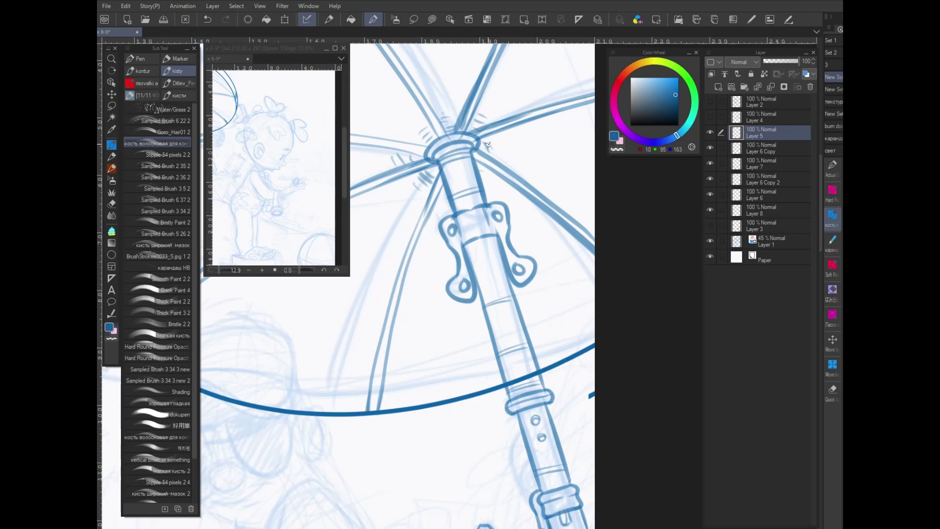
# Reinforce the cross bands on the upper pole and detail the rounded ends and holes of the bracket.
pyautogui.moveTo(483, 308); pyautogui.dragTo(514, 297)
pyautogui.moveTo(463, 240)
pyautogui.mouseDown()
pyautogui.moveTo(453, 221)
pyautogui.moveTo(460, 251)
pyautogui.moveTo(453, 219)
pyautogui.moveTo(473, 238)
pyautogui.moveTo(484, 216)
pyautogui.moveTo(461, 217)
pyautogui.moveTo(467, 235)
pyautogui.moveTo(481, 233)
pyautogui.moveTo(469, 234)
pyautogui.moveTo(491, 203)
pyautogui.moveTo(500, 233)
pyautogui.mouseUp()
pyautogui.moveTo(457, 292); pyautogui.dragTo(468, 280)
pyautogui.moveTo(527, 267)
pyautogui.mouseDown()
pyautogui.moveTo(515, 274)
pyautogui.moveTo(523, 276)
pyautogui.mouseUp()
pyautogui.moveTo(456, 224)
pyautogui.mouseDown()
pyautogui.moveTo(447, 234)
pyautogui.moveTo(457, 236)
pyautogui.mouseUp()
# Thicken the outlines of the umbrella pole, its bracket and its collars.
pyautogui.moveTo(495, 212)
pyautogui.mouseDown()
pyautogui.moveTo(502, 222)
pyautogui.moveTo(447, 232)
pyautogui.moveTo(442, 243)
pyautogui.moveTo(482, 297)
pyautogui.moveTo(538, 495)
pyautogui.mouseUp()
pyautogui.moveTo(512, 275); pyautogui.dragTo(557, 437)
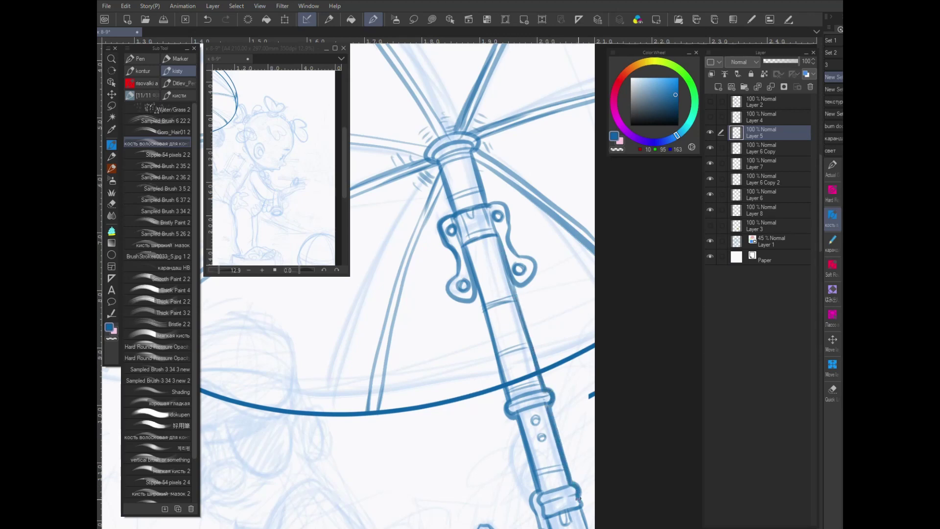
pyautogui.moveTo(590, 504)
pyautogui.mouseDown()
pyautogui.moveTo(498, 314)
pyautogui.moveTo(488, 316)
pyautogui.moveTo(494, 372)
pyautogui.moveTo(519, 384)
pyautogui.moveTo(549, 490)
pyautogui.mouseUp()
pyautogui.moveTo(538, 318); pyautogui.dragTo(552, 377)
pyautogui.moveTo(540, 266); pyautogui.dragTo(578, 416)
pyautogui.moveTo(446, 161)
pyautogui.mouseDown()
pyautogui.moveTo(473, 299)
pyautogui.moveTo(445, 250)
pyautogui.moveTo(477, 231)
pyautogui.moveTo(456, 243)
pyautogui.moveTo(518, 307)
pyautogui.moveTo(552, 361)
pyautogui.moveTo(545, 391)
pyautogui.moveTo(537, 386)
pyautogui.moveTo(542, 406)
pyautogui.mouseUp()
# Make Layer 4 with the reader and Layer 2 with the girl visible again.
pyautogui.scroll(-5, 547, 429)
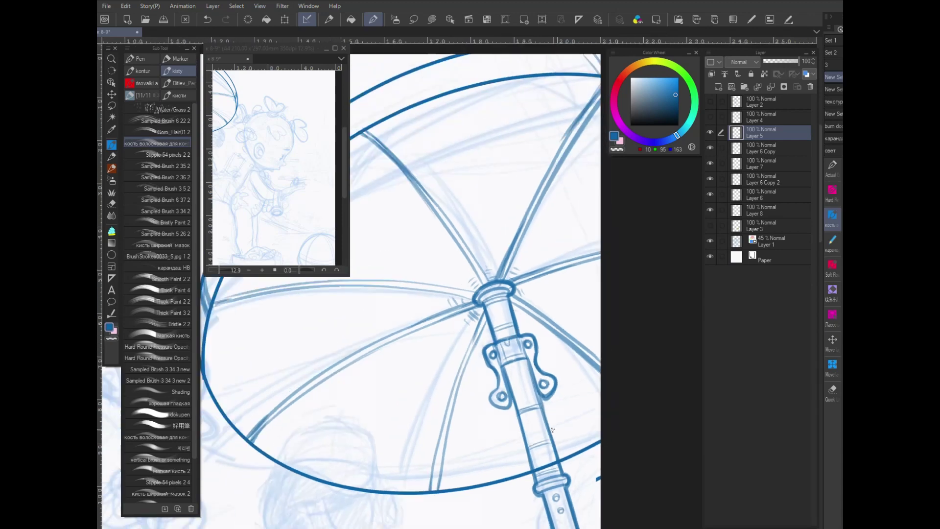
pyautogui.moveTo(579, 414); pyautogui.dragTo(606, 338)
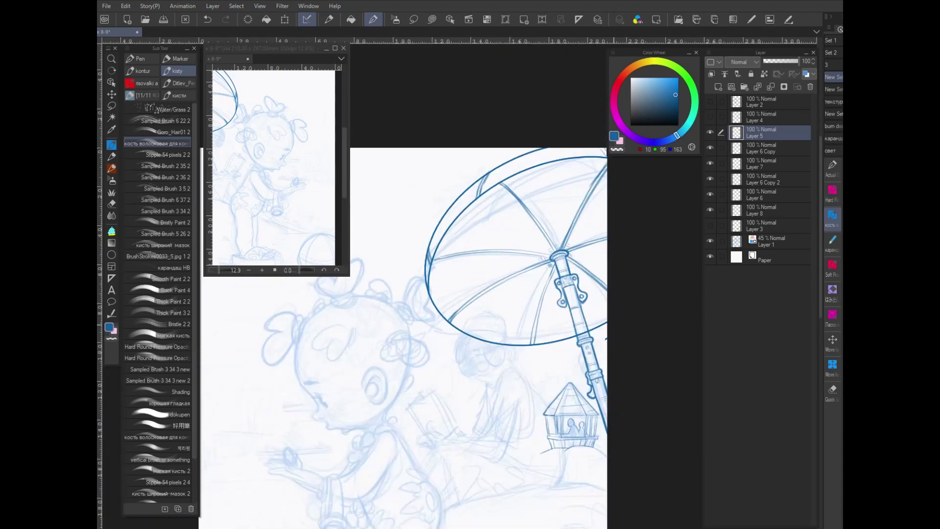
pyautogui.moveTo(613, 324); pyautogui.dragTo(693, 241)
pyautogui.click(710, 117)
pyautogui.click(710, 102)
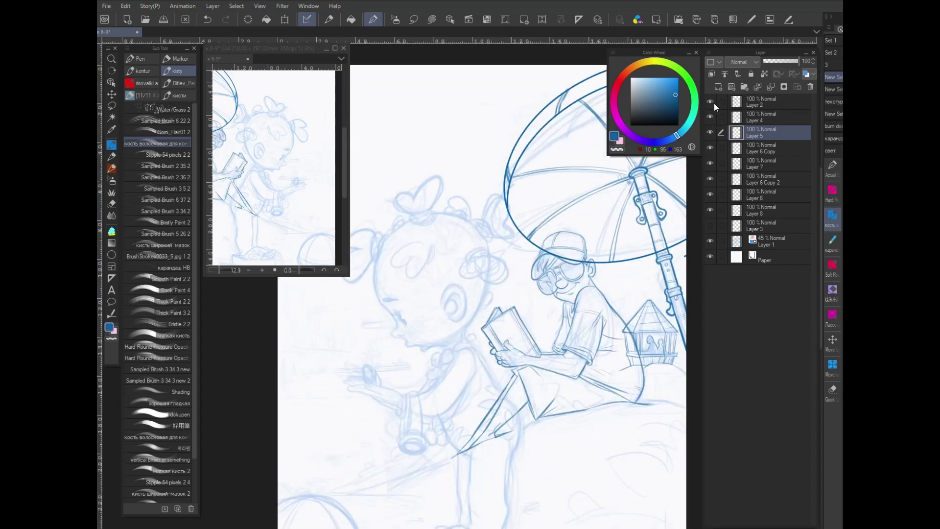
# Add a raster layer above Layer 2 and draw a circle with the Ellipse tool near the beach ball sketch.
pyautogui.moveTo(547, 409); pyautogui.dragTo(532, 312)
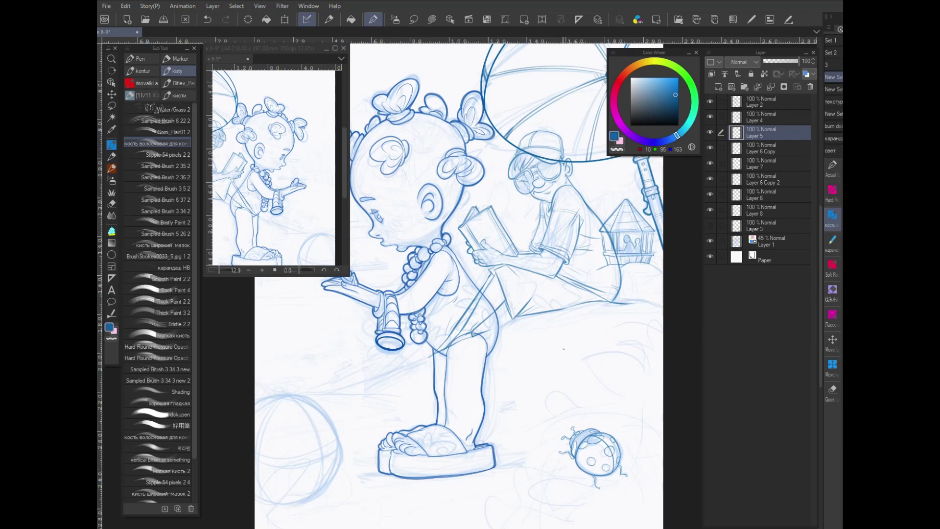
pyautogui.click(718, 88)
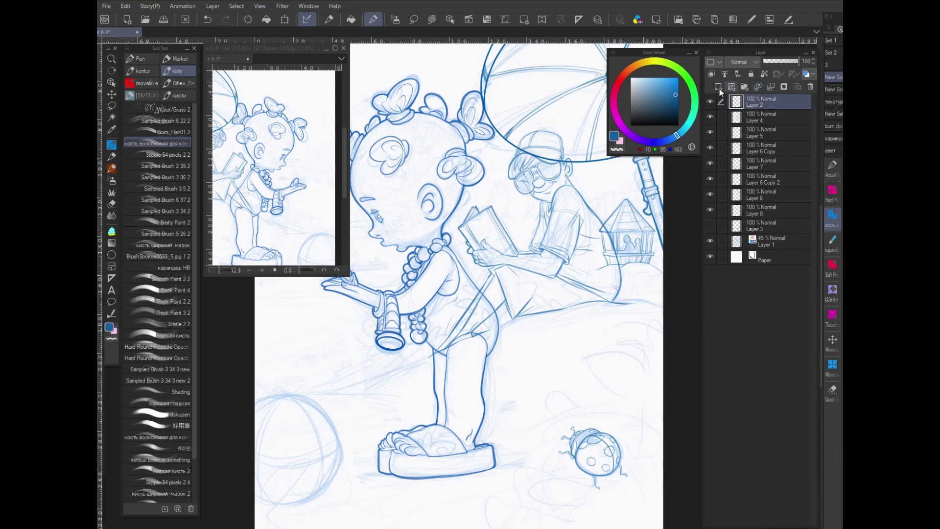
pyautogui.click(432, 19)
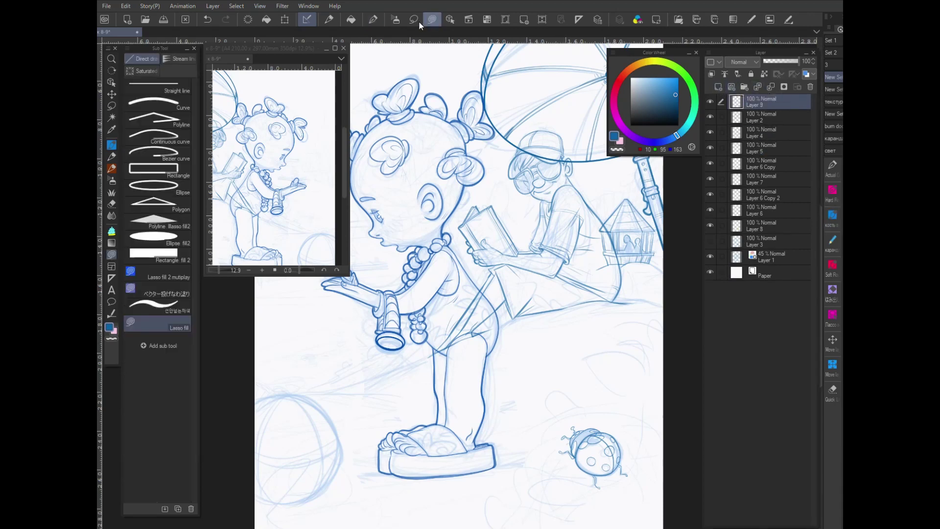
pyautogui.click(163, 187)
pyautogui.moveTo(264, 392)
pyautogui.mouseDown()
pyautogui.moveTo(336, 338)
pyautogui.moveTo(408, 425)
pyautogui.moveTo(485, 485)
pyautogui.moveTo(459, 459)
pyautogui.moveTo(466, 464)
pyautogui.mouseUp()
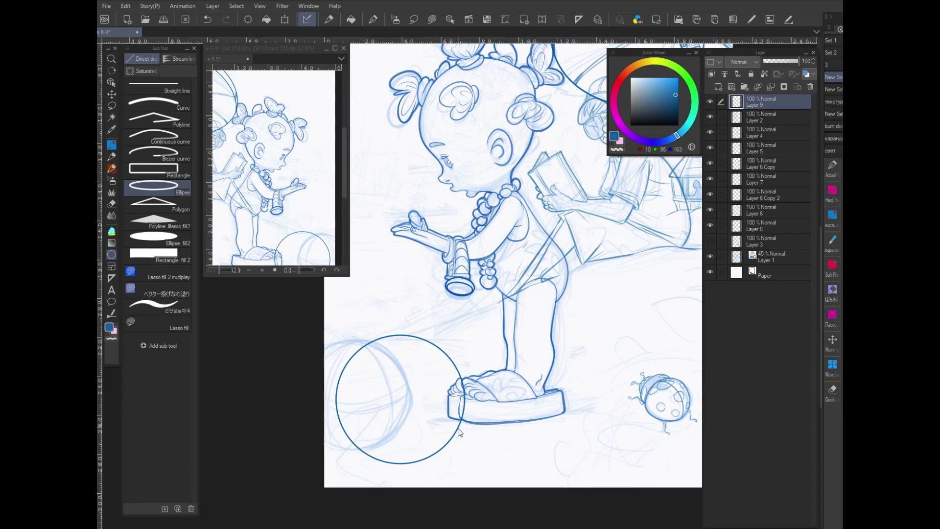
pyautogui.moveTo(458, 429); pyautogui.dragTo(462, 409)
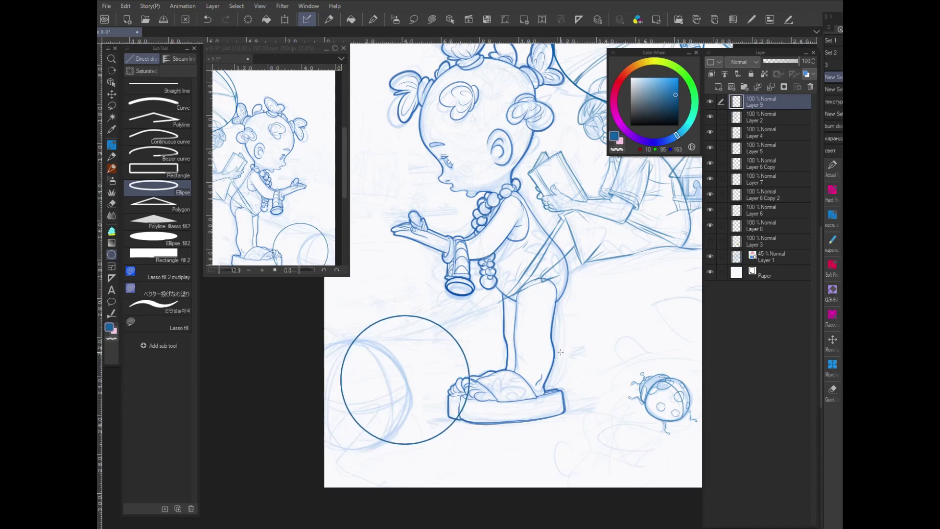
# Select all the line-art layers from Layer 9 down to Layer 8 and lock their transparent pixels.
pyautogui.moveTo(537, 357); pyautogui.dragTo(503, 429)
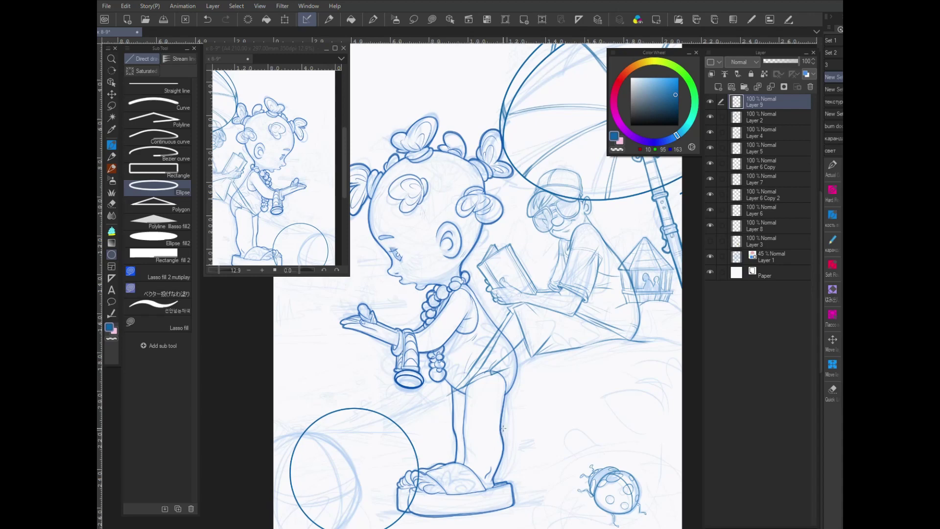
pyautogui.moveTo(619, 365); pyautogui.dragTo(510, 405)
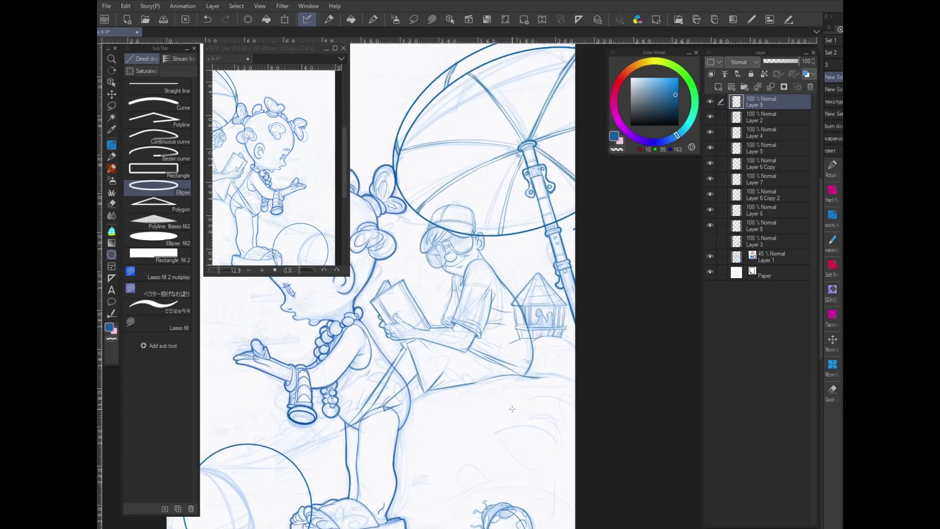
pyautogui.moveTo(512, 409); pyautogui.dragTo(539, 435)
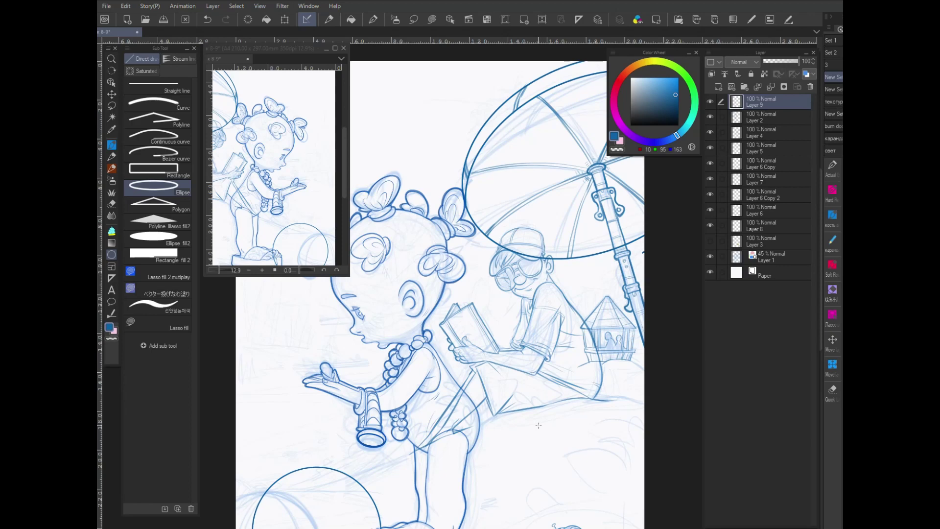
pyautogui.moveTo(587, 401); pyautogui.dragTo(574, 378)
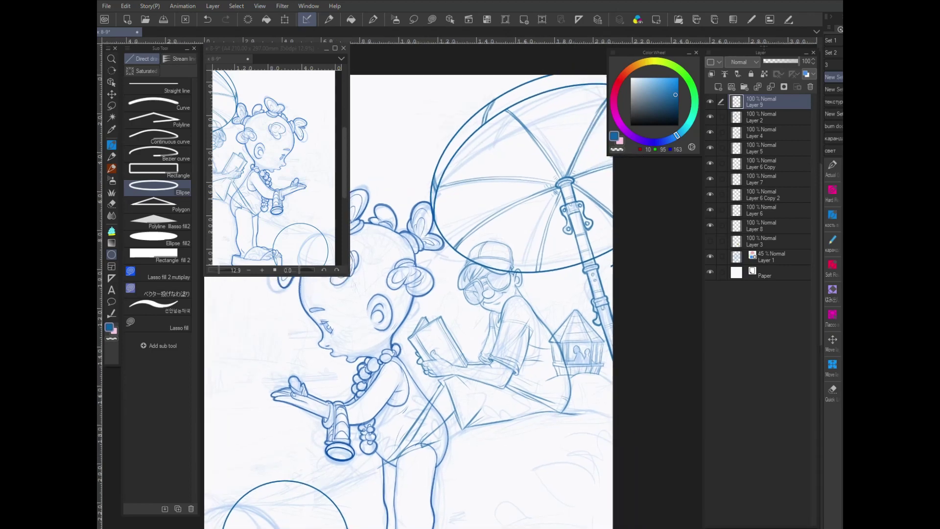
pyautogui.keyDown('shift'); pyautogui.doubleClick(754, 227); pyautogui.keyUp('shift')
pyautogui.click(784, 67)
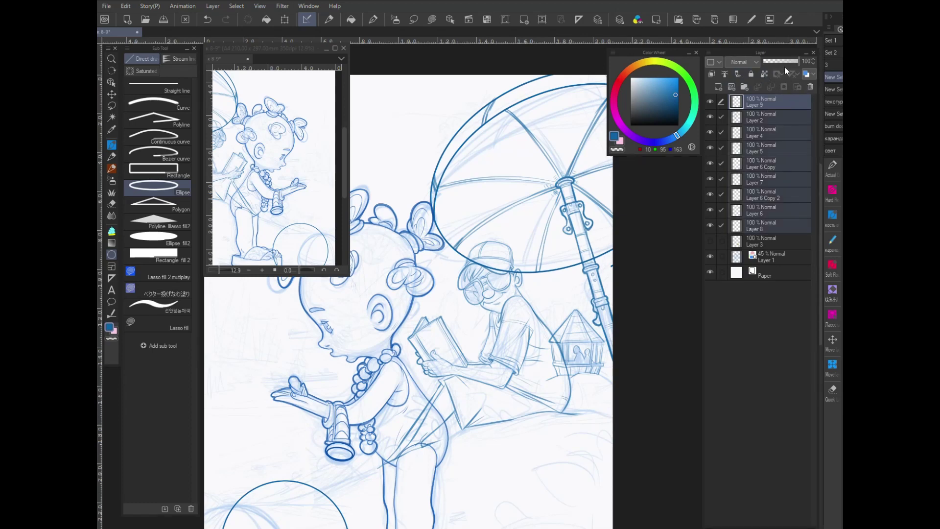
pyautogui.click(764, 74)
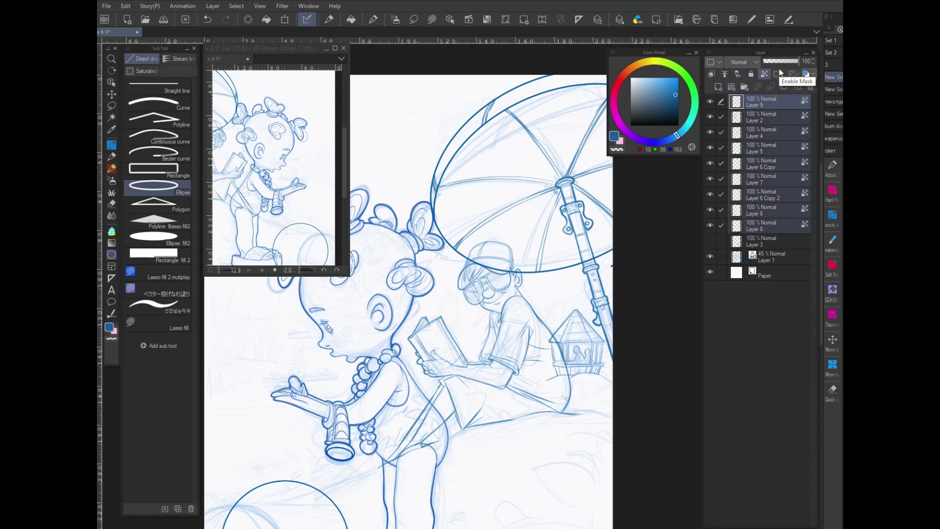
# Recolour the lines on every line-art layer from Layer 9 down to Layer 8 to grey (RGB 116, 121, 125).
pyautogui.click(633, 102)
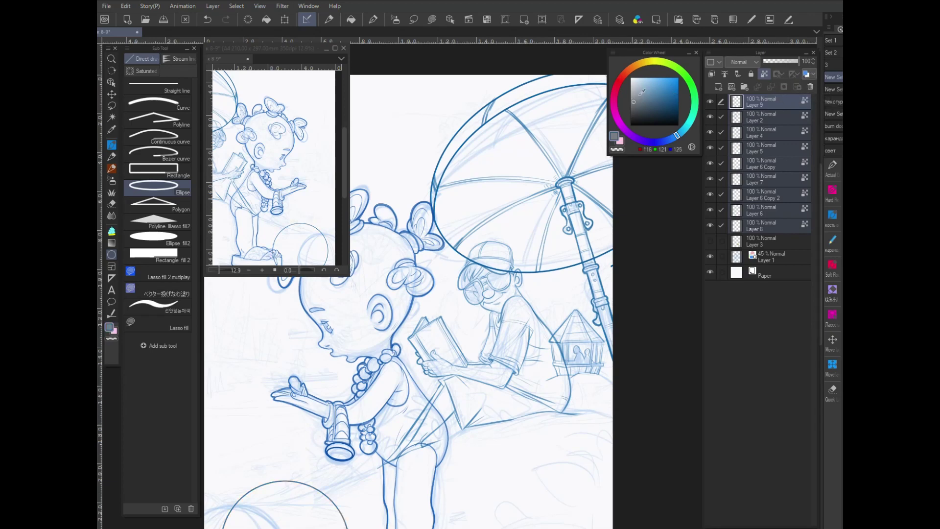
pyautogui.click(762, 114)
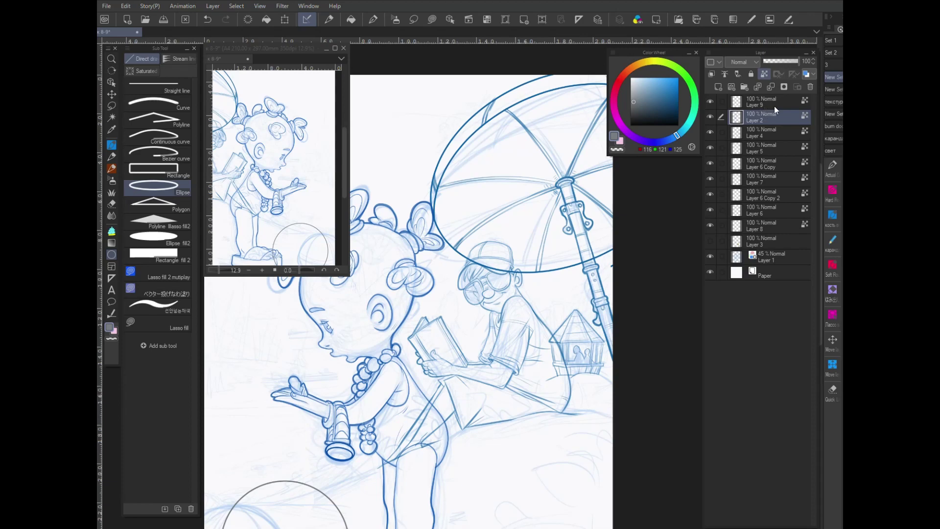
pyautogui.click(768, 137)
pyautogui.click(767, 149)
pyautogui.click(764, 163)
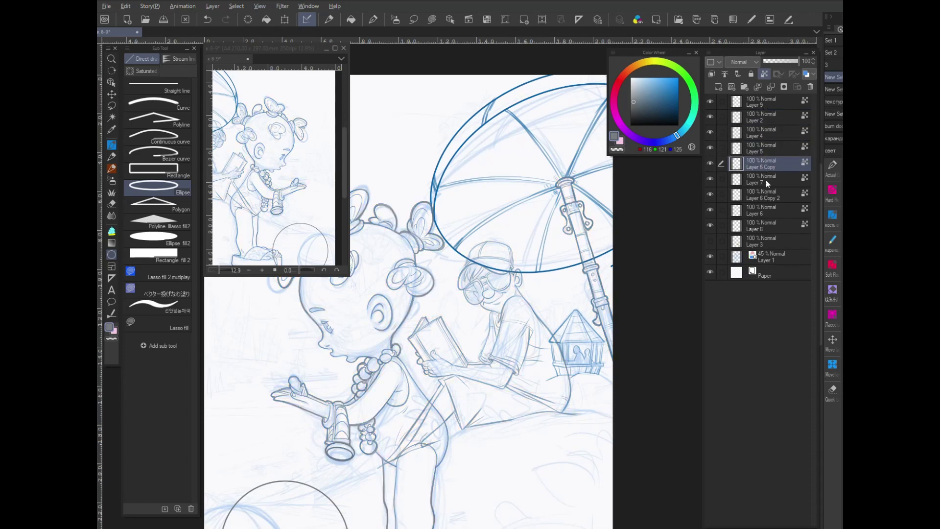
pyautogui.click(768, 177)
pyautogui.click(765, 195)
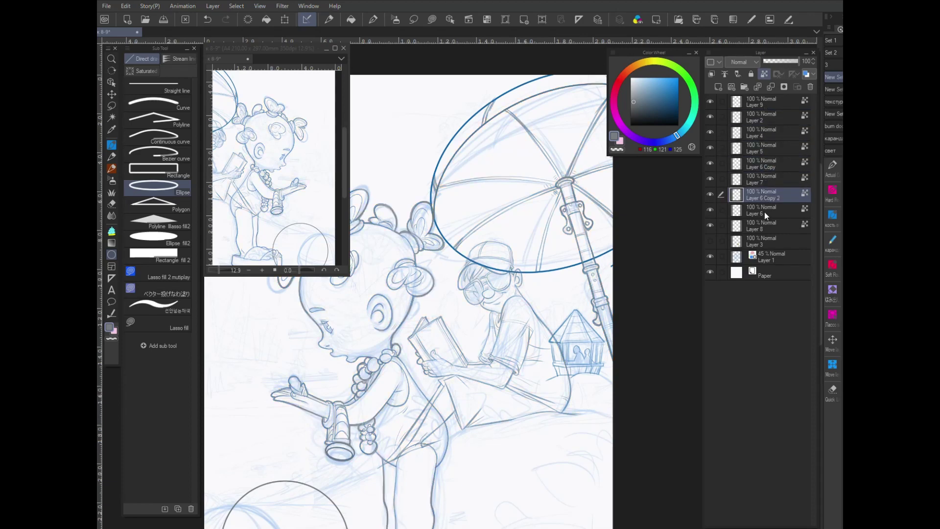
pyautogui.click(764, 213)
pyautogui.click(763, 222)
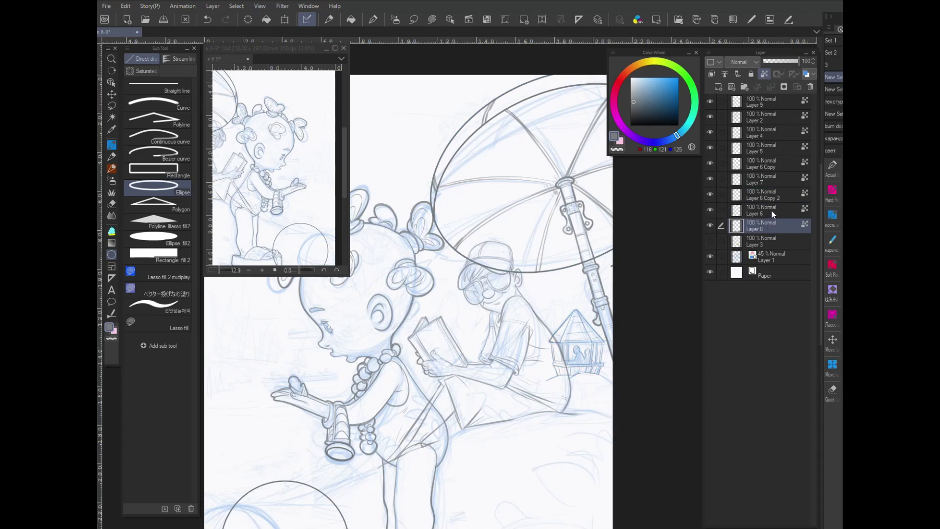
# Check the grey line art without the Layer 1 sketch and view the reference image on Layer 3.
pyautogui.click(711, 256)
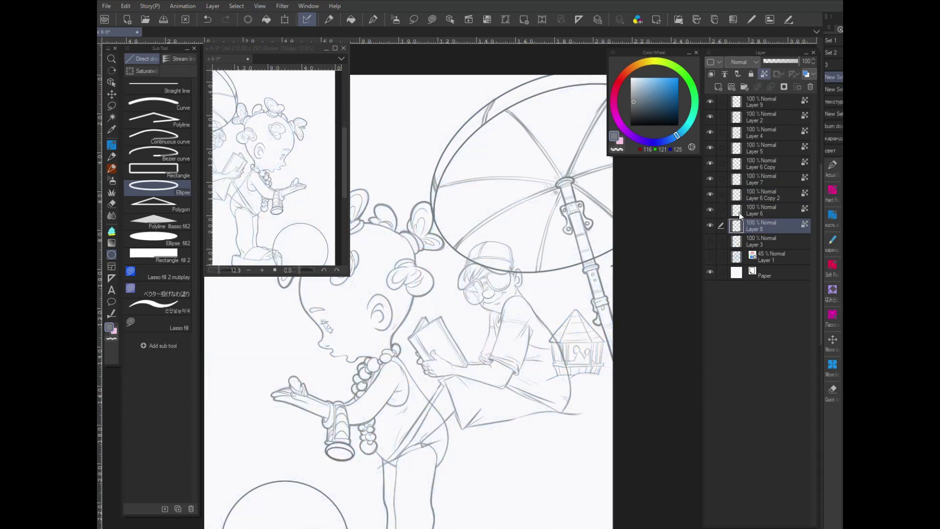
pyautogui.click(710, 240)
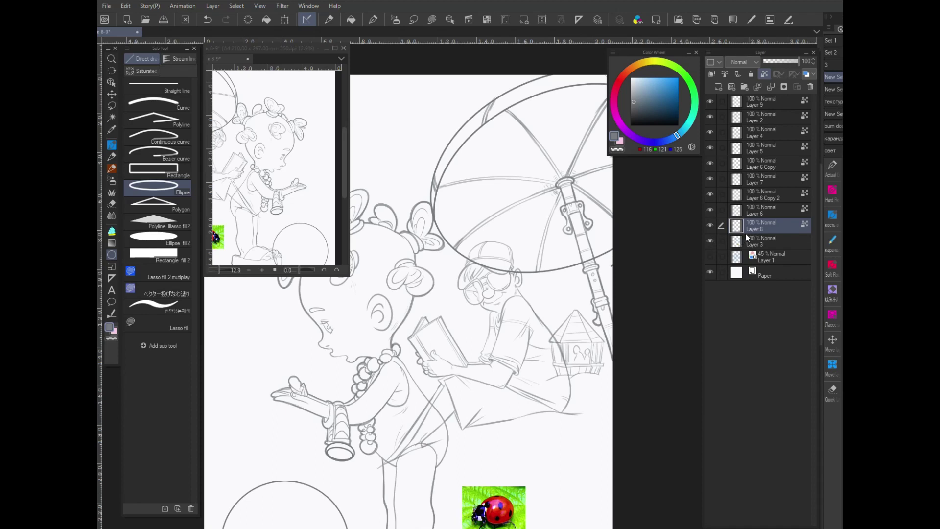
pyautogui.click(710, 257)
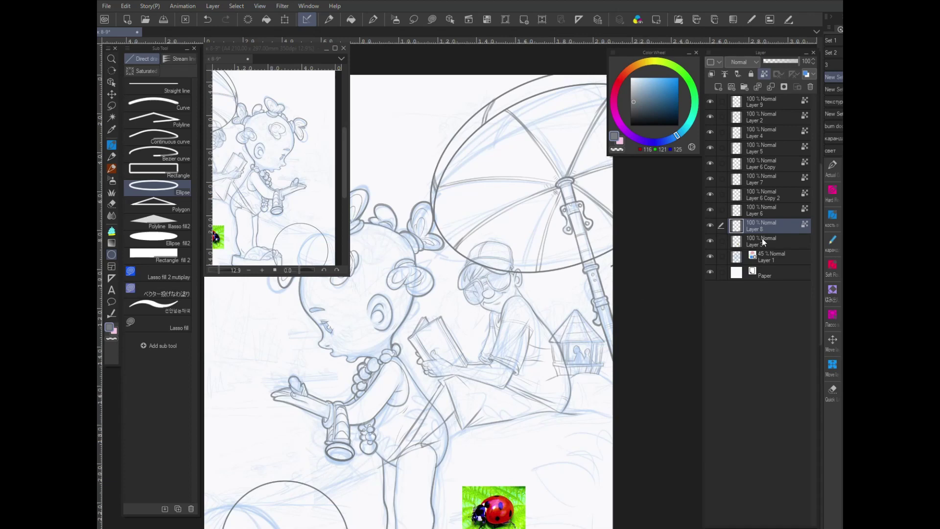
pyautogui.click(711, 240)
pyautogui.click(711, 240)
pyautogui.click(713, 242)
# Add a raster layer directly above Layer 3 and choose a darker grey (RGB 97, 100, 102) with a bristle brush.
pyautogui.click(752, 241)
pyautogui.click(711, 226)
pyautogui.click(710, 225)
pyautogui.click(718, 87)
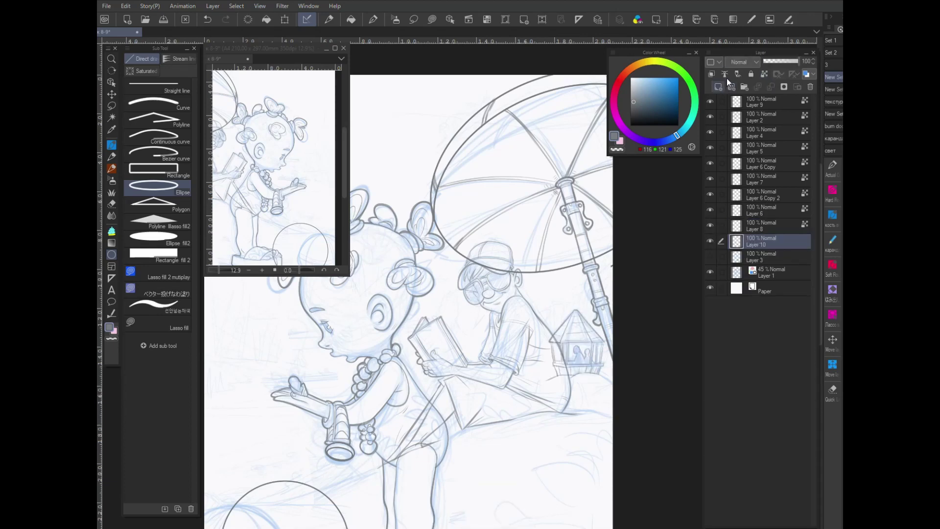
pyautogui.click(632, 106)
pyautogui.click(113, 145)
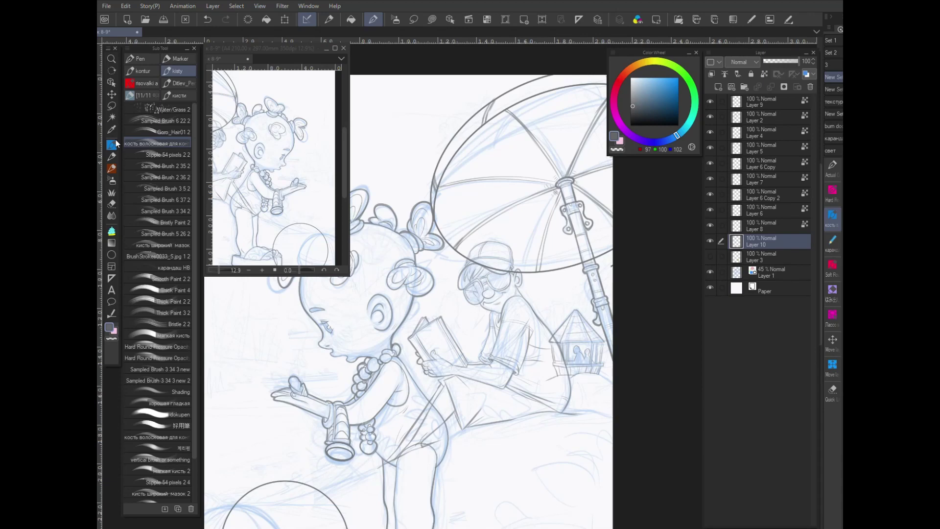
# Raise the opacity of the sketch on Layer 1 to 76% and save the file.
pyautogui.hscroll(-5, 445, 301)
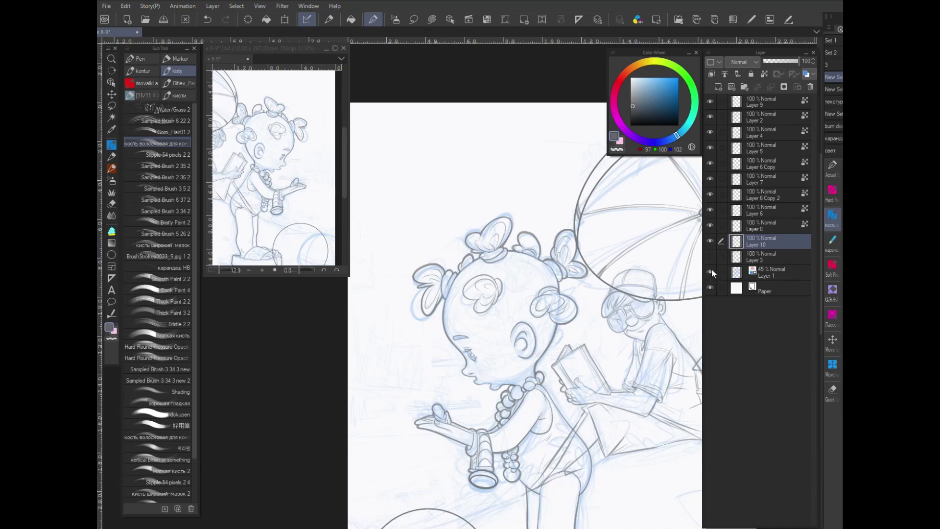
pyautogui.click(777, 272)
pyautogui.moveTo(780, 61); pyautogui.dragTo(796, 65)
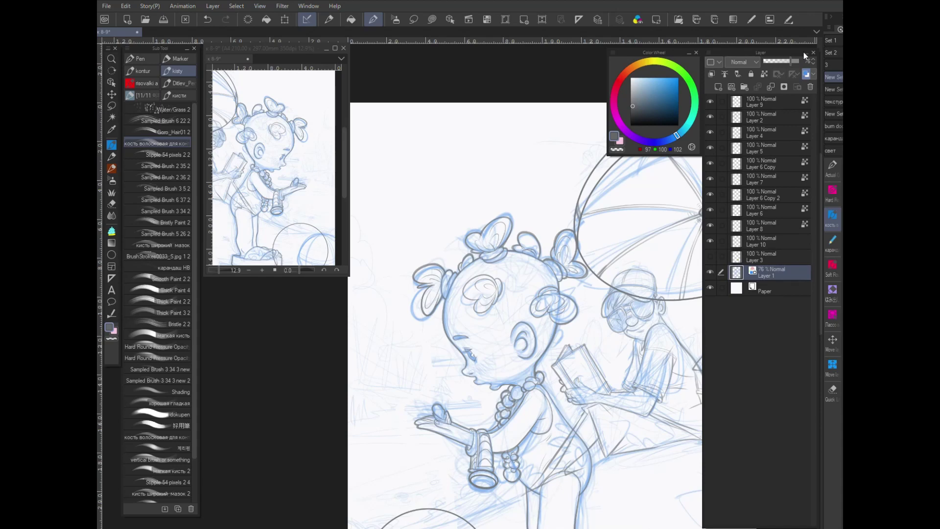
pyautogui.hotkey('ctrl', 's')
# Hide all layers above the Layer 1 sketch and choose a dark blue (RGB 8, 66, 112) with the textured brown pencil brush.
pyautogui.scroll(-3, 476, 394)
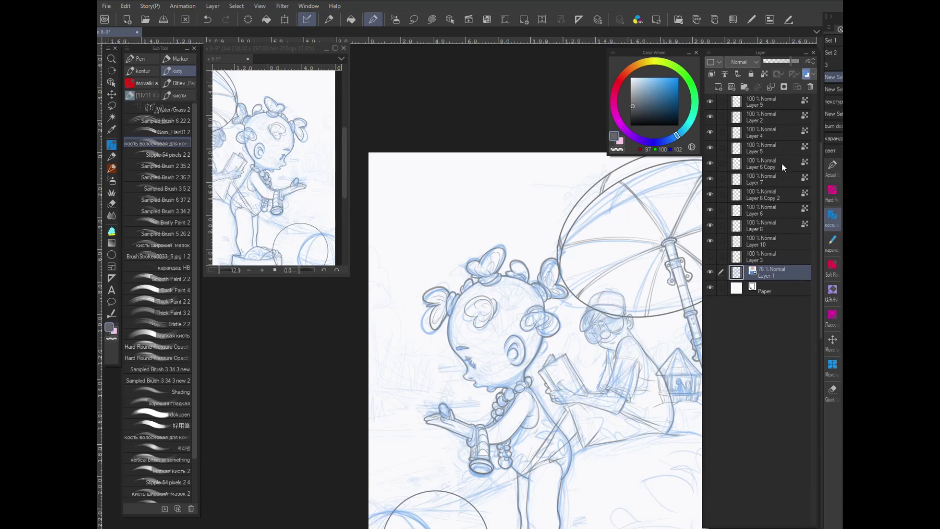
pyautogui.click(710, 102)
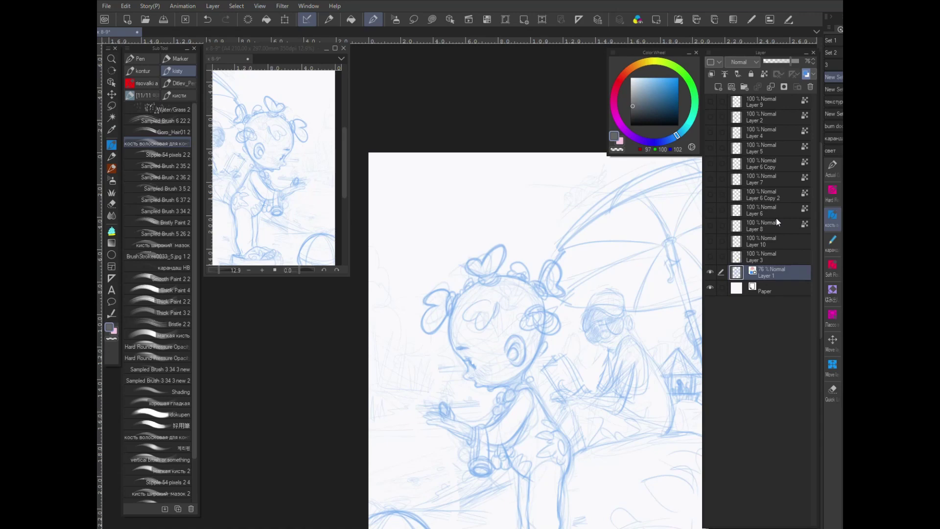
pyautogui.click(675, 103)
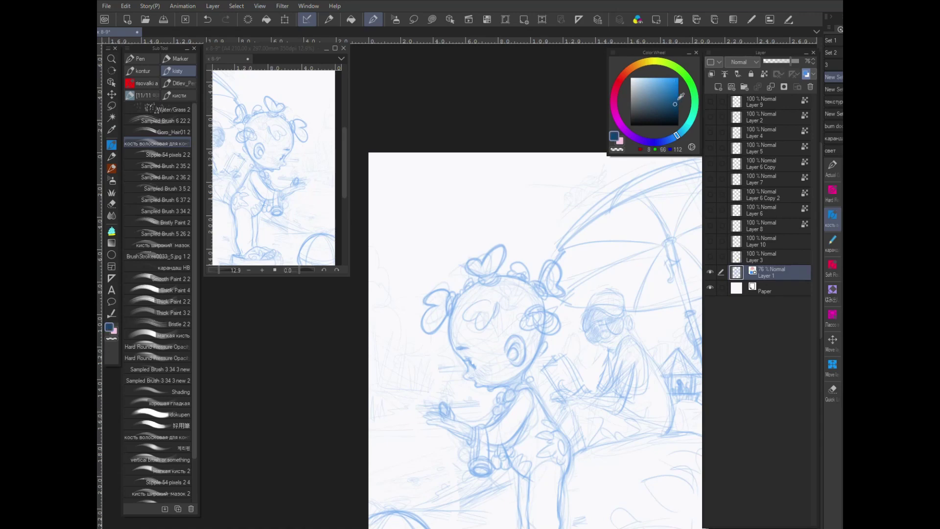
pyautogui.click(117, 167)
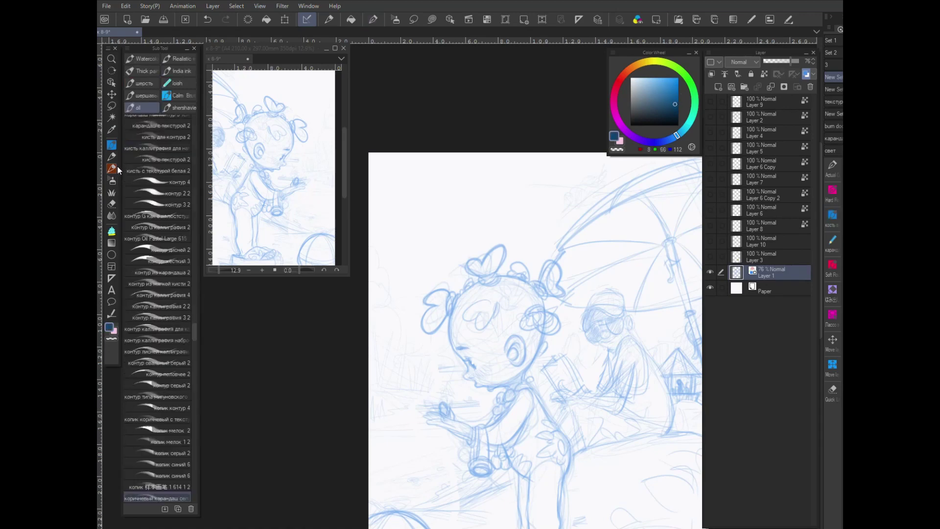
# Sketch the horizon line behind the girl on Layer 1 and darken the drawing colour to RGB 2, 13, 22.
pyautogui.scroll(1, 534, 394)
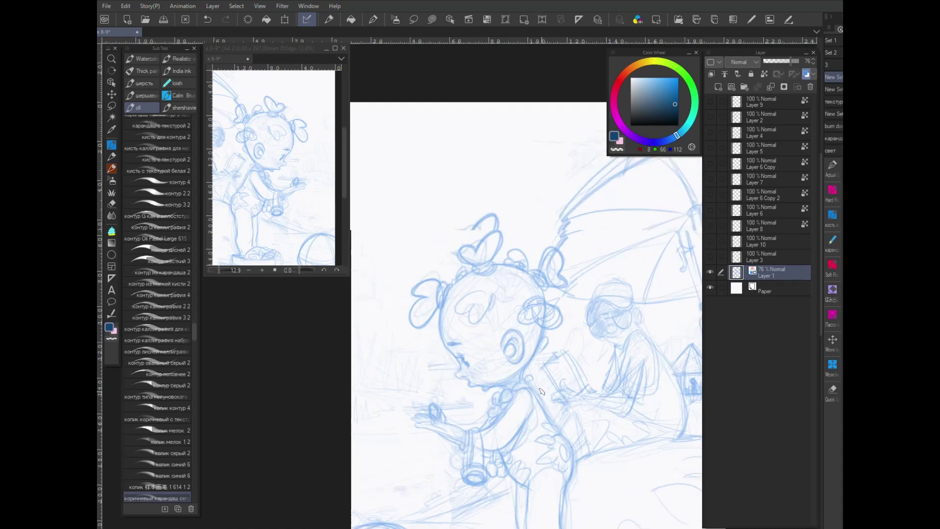
pyautogui.scroll(1, 541, 392)
pyautogui.moveTo(313, 400); pyautogui.dragTo(438, 389)
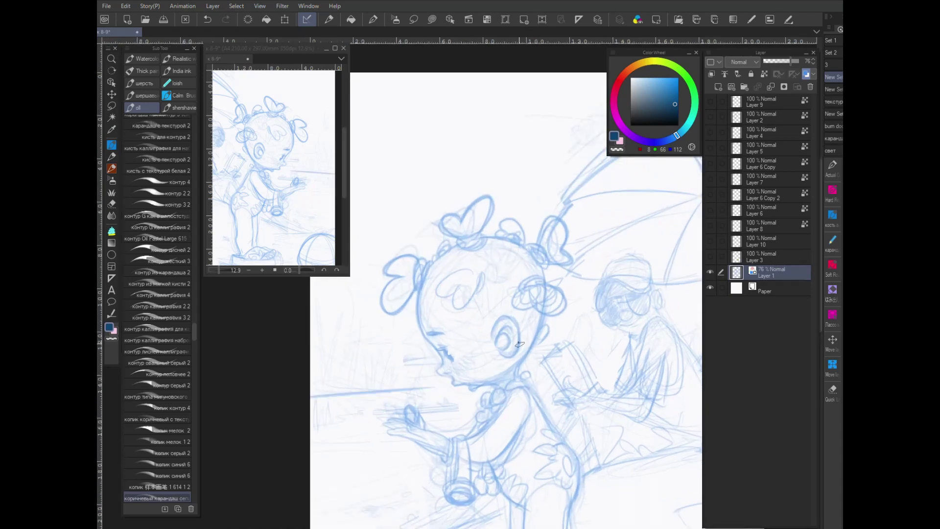
pyautogui.moveTo(675, 105); pyautogui.dragTo(674, 121)
pyautogui.moveTo(460, 392); pyautogui.dragTo(524, 381)
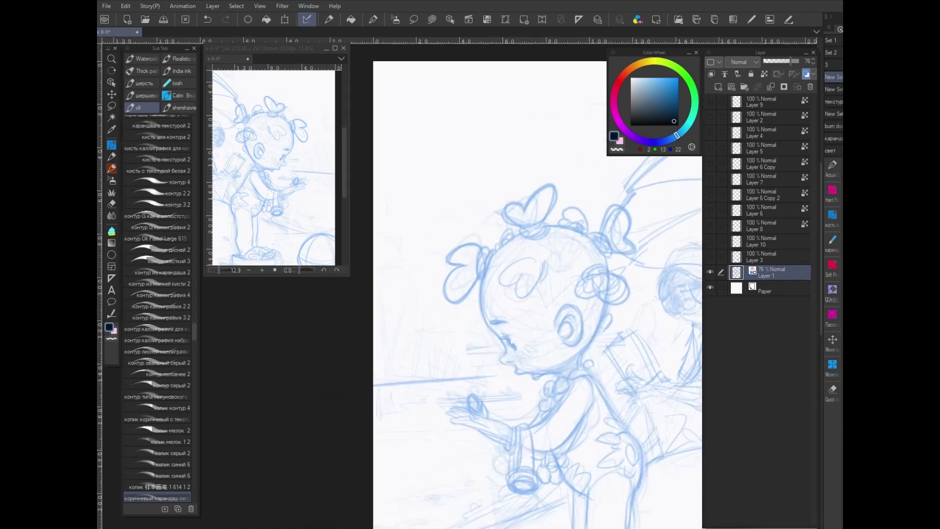
# Sketch a sloping shoreline and a low distant bank in front of the girl's face, reaching the canvas edge.
pyautogui.moveTo(393, 385)
pyautogui.mouseDown()
pyautogui.moveTo(469, 369)
pyautogui.moveTo(424, 373)
pyautogui.moveTo(477, 355)
pyautogui.mouseUp()
pyautogui.moveTo(585, 363); pyautogui.dragTo(622, 309)
pyautogui.moveTo(490, 281)
pyautogui.mouseDown()
pyautogui.moveTo(411, 271)
pyautogui.moveTo(401, 283)
pyautogui.moveTo(430, 314)
pyautogui.mouseUp()
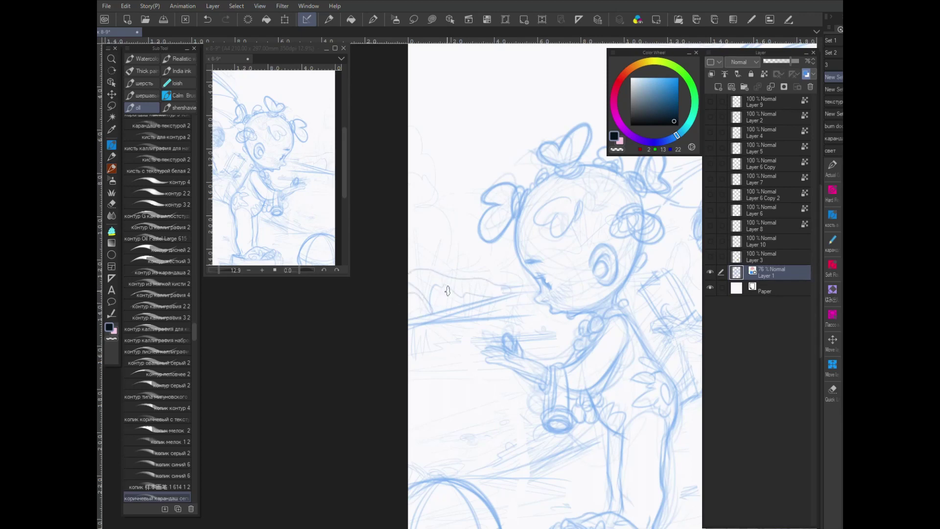
pyautogui.moveTo(407, 323); pyautogui.dragTo(510, 303)
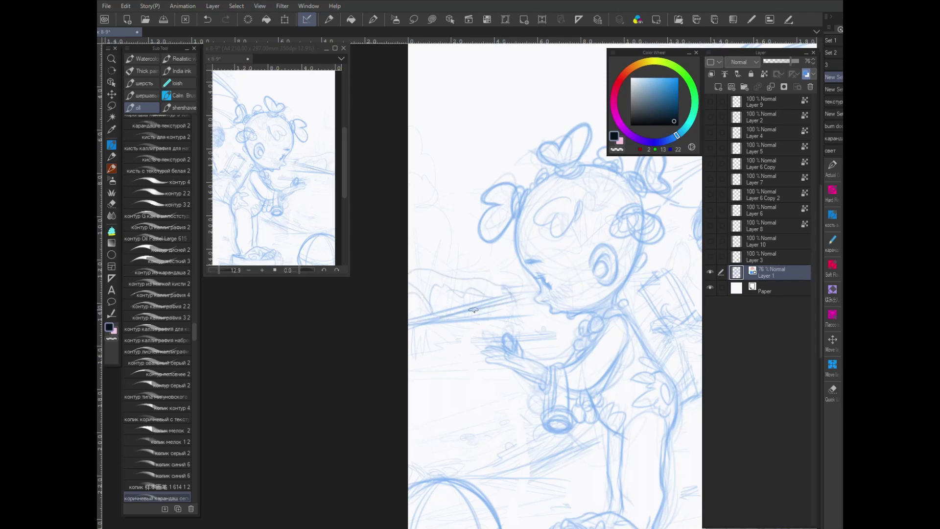
pyautogui.moveTo(409, 268)
pyautogui.mouseDown()
pyautogui.moveTo(452, 273)
pyautogui.moveTo(511, 299)
pyautogui.moveTo(408, 321)
pyautogui.mouseUp()
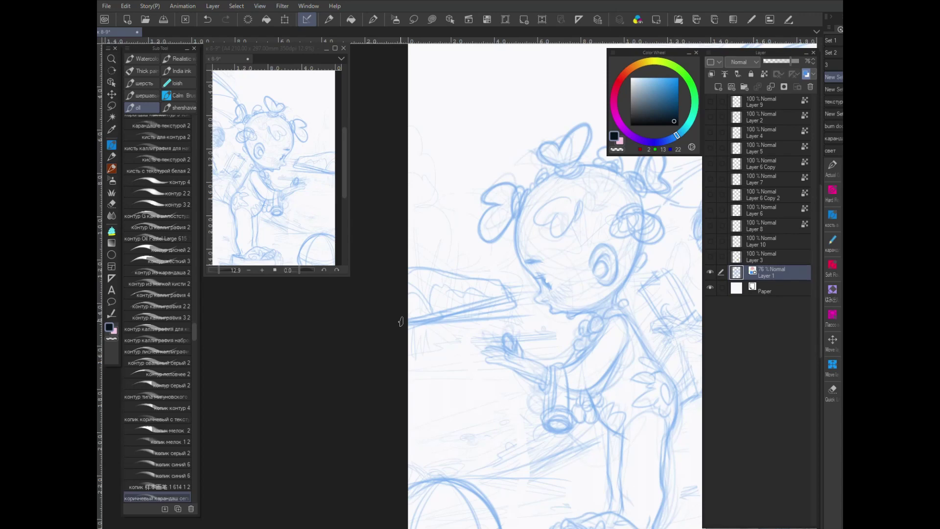
# Rough in the tall pointed outlines and thin trunks of a group of trees on the distant bank.
pyautogui.scroll(3, 449, 206)
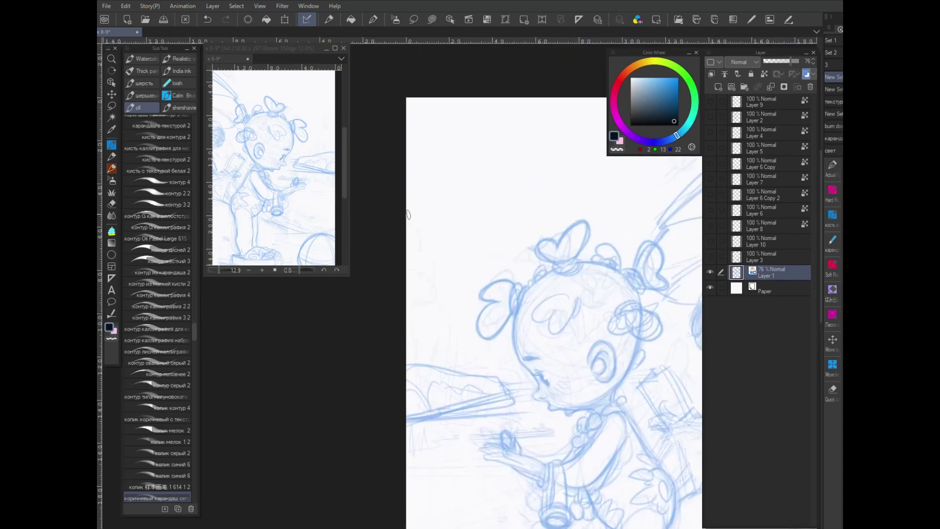
pyautogui.moveTo(434, 302)
pyautogui.mouseDown()
pyautogui.moveTo(418, 324)
pyautogui.moveTo(449, 295)
pyautogui.moveTo(405, 167)
pyautogui.moveTo(423, 262)
pyautogui.moveTo(413, 373)
pyautogui.moveTo(437, 361)
pyautogui.moveTo(440, 319)
pyautogui.moveTo(438, 373)
pyautogui.moveTo(445, 189)
pyautogui.moveTo(460, 252)
pyautogui.moveTo(456, 286)
pyautogui.moveTo(447, 222)
pyautogui.moveTo(459, 316)
pyautogui.moveTo(423, 320)
pyautogui.moveTo(447, 328)
pyautogui.moveTo(431, 340)
pyautogui.moveTo(465, 319)
pyautogui.moveTo(466, 266)
pyautogui.moveTo(472, 276)
pyautogui.moveTo(478, 350)
pyautogui.moveTo(459, 360)
pyautogui.moveTo(463, 372)
pyautogui.moveTo(448, 358)
pyautogui.moveTo(449, 378)
pyautogui.mouseUp()
pyautogui.moveTo(424, 324)
pyautogui.mouseDown()
pyautogui.moveTo(424, 360)
pyautogui.moveTo(425, 319)
pyautogui.mouseUp()
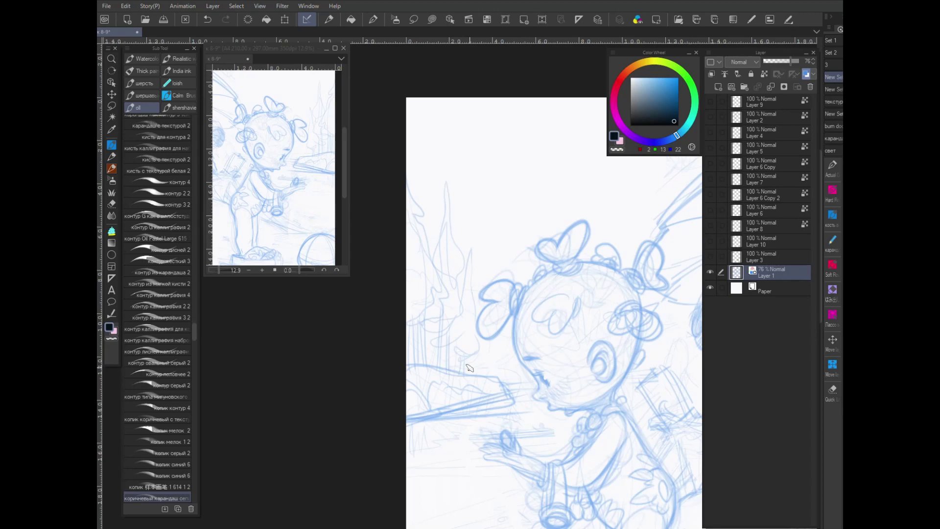
# Shape the middle tree and the one nearest the girl into firs with pointed tips and drooping branches.
pyautogui.scroll(2, 442, 178)
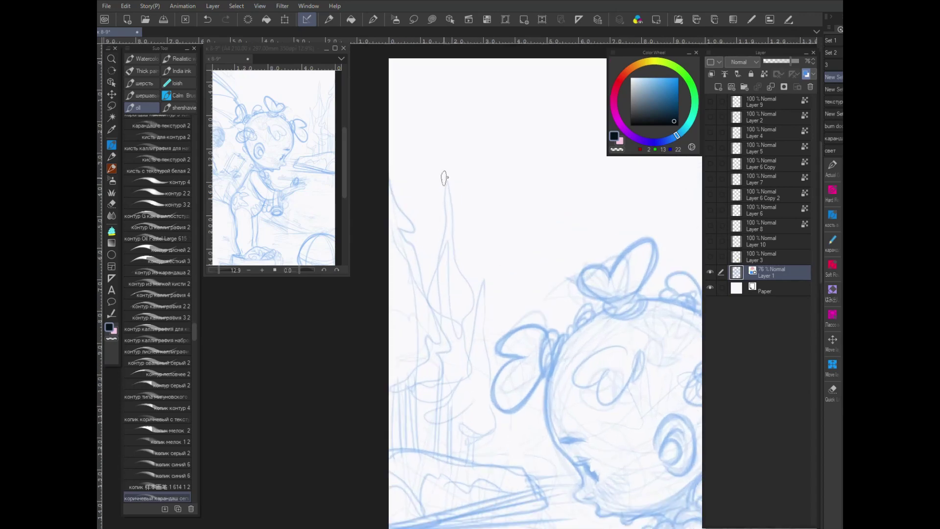
pyautogui.moveTo(429, 242)
pyautogui.mouseDown()
pyautogui.moveTo(450, 198)
pyautogui.moveTo(449, 154)
pyautogui.mouseUp()
pyautogui.moveTo(438, 193)
pyautogui.mouseDown()
pyautogui.moveTo(464, 262)
pyautogui.moveTo(454, 256)
pyautogui.moveTo(484, 325)
pyautogui.moveTo(472, 287)
pyautogui.moveTo(462, 290)
pyautogui.moveTo(438, 259)
pyautogui.moveTo(420, 284)
pyautogui.moveTo(438, 322)
pyautogui.moveTo(466, 313)
pyautogui.moveTo(482, 346)
pyautogui.moveTo(468, 336)
pyautogui.moveTo(459, 353)
pyautogui.moveTo(467, 329)
pyautogui.moveTo(485, 365)
pyautogui.moveTo(468, 308)
pyautogui.moveTo(501, 308)
pyautogui.moveTo(471, 276)
pyautogui.moveTo(482, 316)
pyautogui.moveTo(453, 267)
pyautogui.moveTo(428, 262)
pyautogui.moveTo(448, 220)
pyautogui.moveTo(420, 253)
pyautogui.moveTo(430, 237)
pyautogui.moveTo(453, 232)
pyautogui.moveTo(476, 257)
pyautogui.moveTo(446, 333)
pyautogui.moveTo(483, 388)
pyautogui.moveTo(453, 383)
pyautogui.moveTo(482, 418)
pyautogui.moveTo(503, 342)
pyautogui.moveTo(499, 271)
pyautogui.moveTo(486, 281)
pyautogui.moveTo(489, 247)
pyautogui.moveTo(481, 269)
pyautogui.moveTo(495, 285)
pyautogui.moveTo(488, 217)
pyautogui.moveTo(481, 249)
pyautogui.moveTo(484, 232)
pyautogui.moveTo(501, 270)
pyautogui.moveTo(492, 331)
pyautogui.mouseUp()
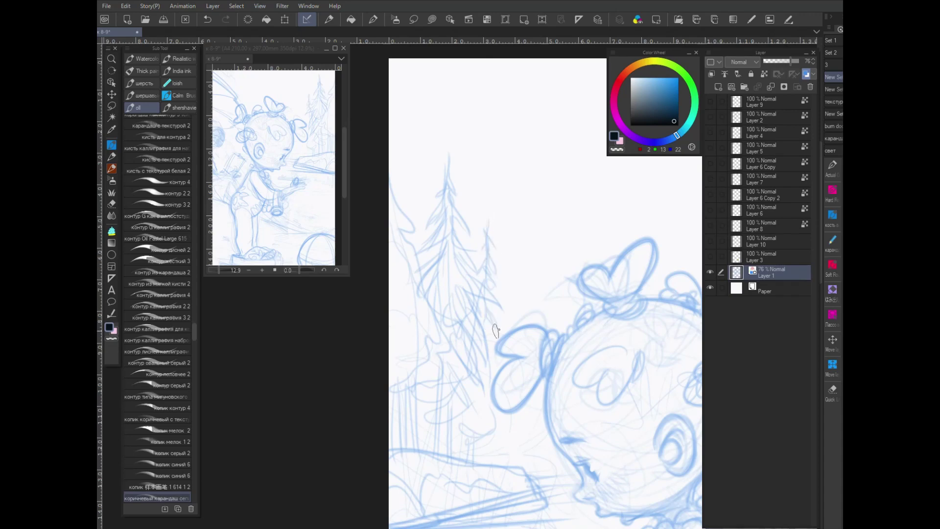
# Add branches to the fir at the canvas edge and sketch the undergrowth around the trunks.
pyautogui.moveTo(515, 431); pyautogui.dragTo(470, 420)
pyautogui.moveTo(401, 242); pyautogui.dragTo(415, 294)
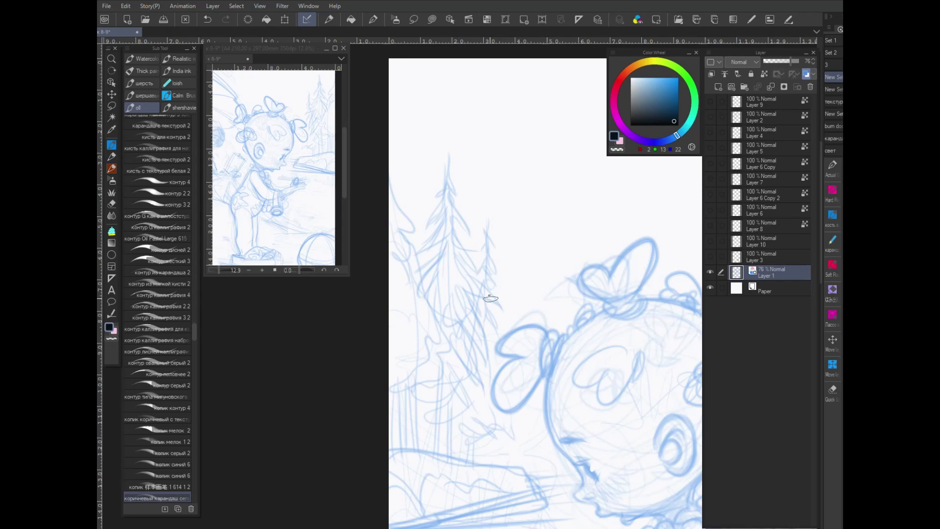
pyautogui.moveTo(412, 230)
pyautogui.mouseDown()
pyautogui.moveTo(397, 256)
pyautogui.moveTo(408, 238)
pyautogui.moveTo(387, 183)
pyautogui.moveTo(399, 201)
pyautogui.moveTo(391, 158)
pyautogui.mouseUp()
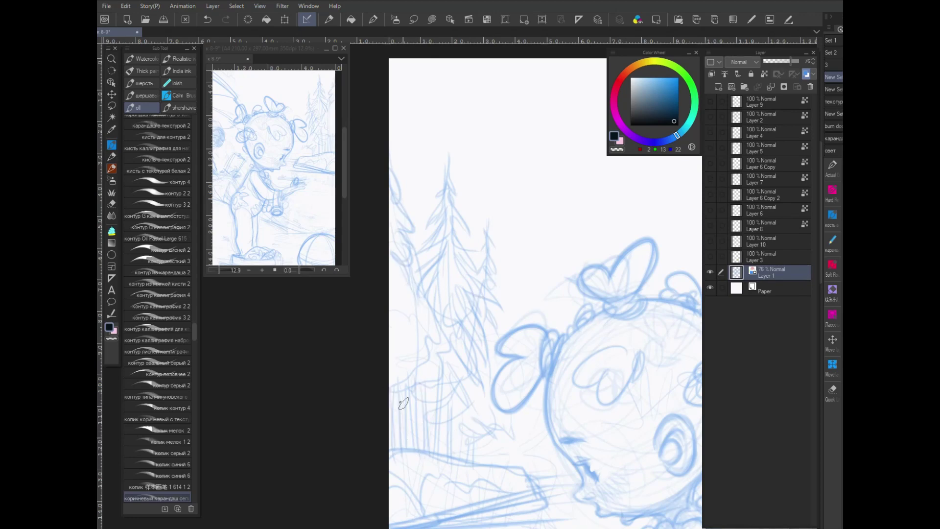
pyautogui.moveTo(421, 378)
pyautogui.mouseDown()
pyautogui.moveTo(406, 320)
pyautogui.moveTo(424, 329)
pyautogui.moveTo(422, 306)
pyautogui.moveTo(406, 273)
pyautogui.moveTo(396, 351)
pyautogui.moveTo(409, 353)
pyautogui.moveTo(409, 315)
pyautogui.moveTo(445, 286)
pyautogui.moveTo(417, 413)
pyautogui.moveTo(392, 417)
pyautogui.mouseUp()
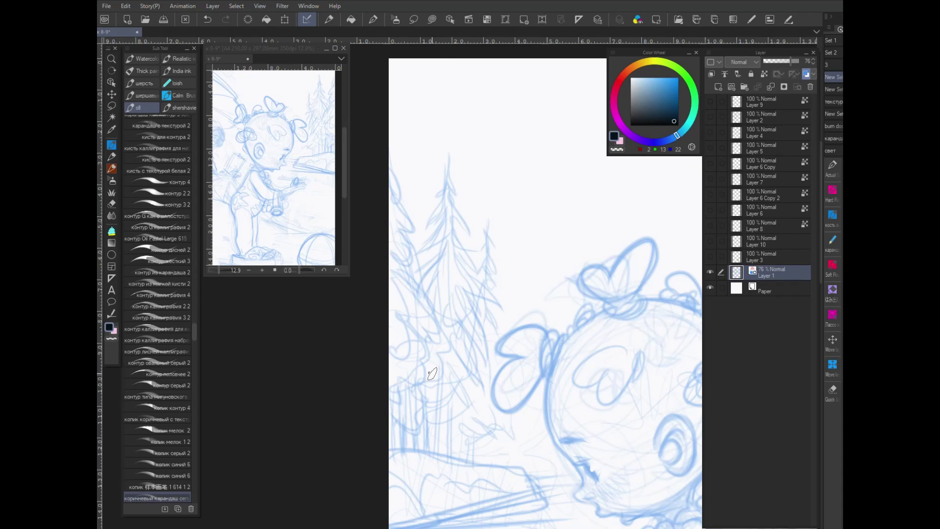
# Hatch shading into the middle fir's branches and sketch shaded bushes and undergrowth along the bank beneath the trees.
pyautogui.moveTo(449, 252)
pyautogui.mouseDown()
pyautogui.moveTo(447, 267)
pyautogui.moveTo(461, 272)
pyautogui.mouseUp()
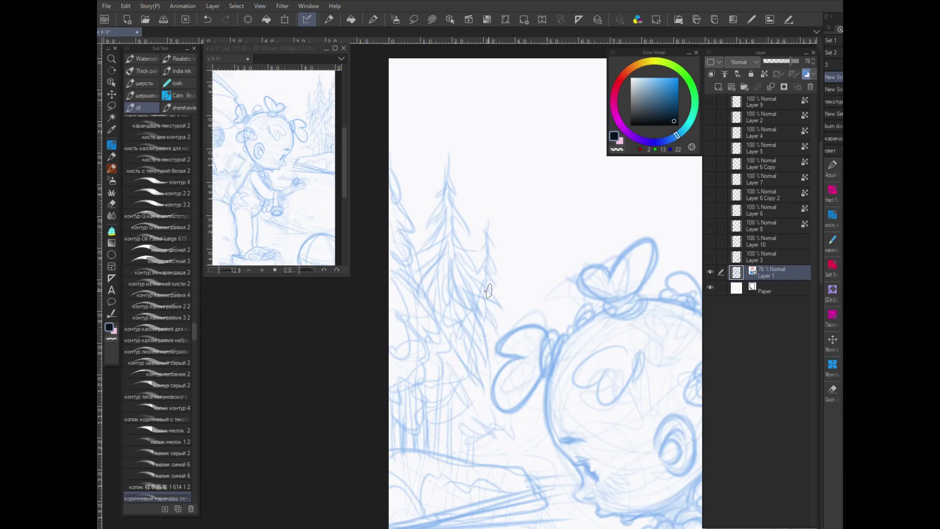
pyautogui.moveTo(439, 240)
pyautogui.mouseDown()
pyautogui.moveTo(423, 253)
pyautogui.moveTo(440, 246)
pyautogui.moveTo(428, 275)
pyautogui.moveTo(444, 349)
pyautogui.mouseUp()
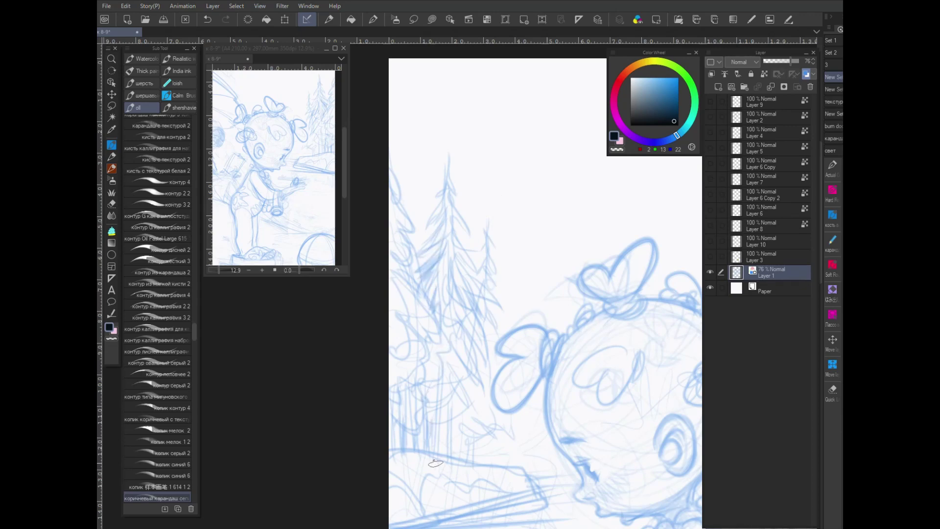
pyautogui.moveTo(469, 451)
pyautogui.mouseDown()
pyautogui.moveTo(453, 438)
pyautogui.moveTo(452, 452)
pyautogui.moveTo(446, 440)
pyautogui.moveTo(441, 453)
pyautogui.moveTo(442, 439)
pyautogui.moveTo(483, 466)
pyautogui.moveTo(469, 430)
pyautogui.moveTo(508, 437)
pyautogui.moveTo(523, 462)
pyautogui.moveTo(501, 466)
pyautogui.moveTo(499, 449)
pyautogui.moveTo(480, 434)
pyautogui.moveTo(489, 362)
pyautogui.moveTo(472, 436)
pyautogui.moveTo(516, 463)
pyautogui.mouseUp()
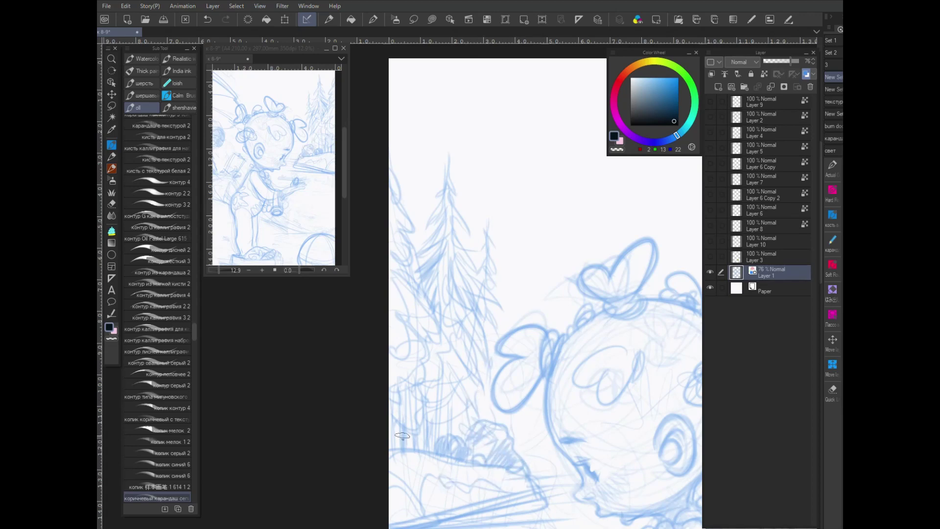
pyautogui.moveTo(416, 380); pyautogui.dragTo(399, 357)
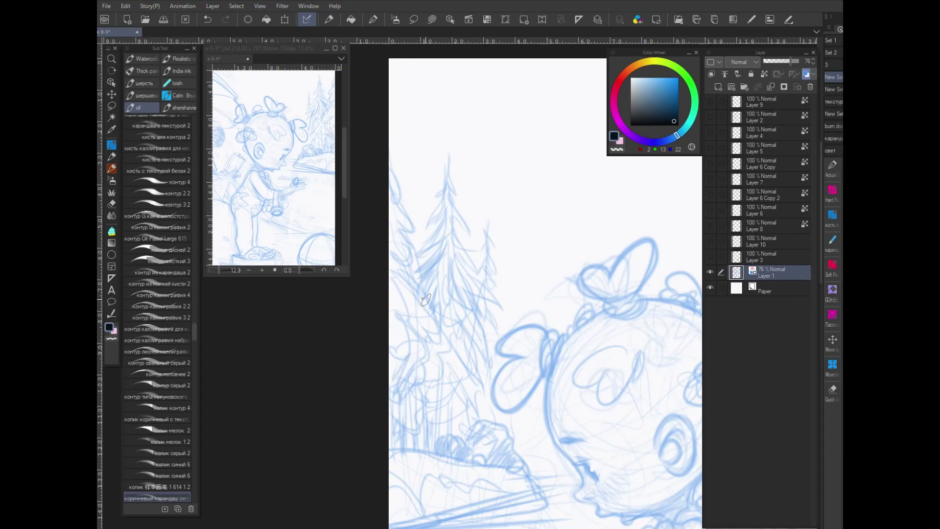
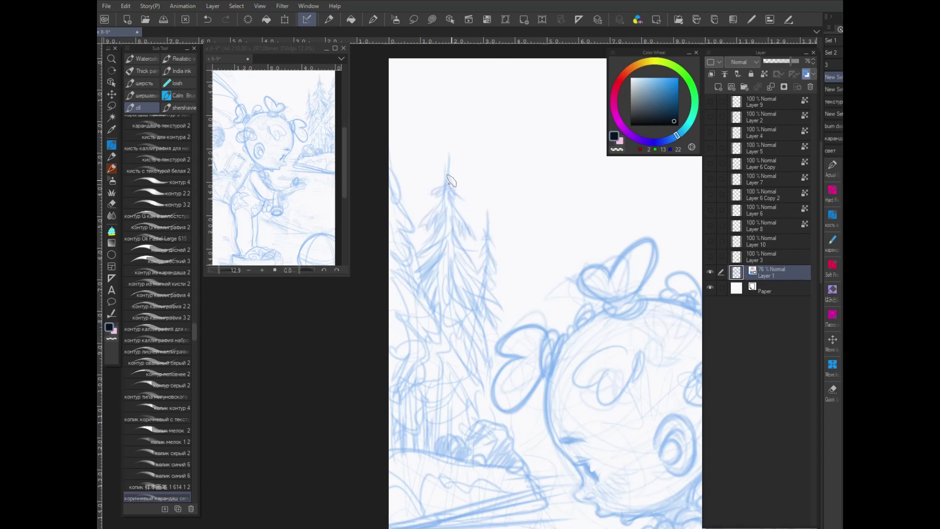
# Extend the middle fir's pointed tip, add branches below it, and densely hatch the fir at the canvas edge.
pyautogui.moveTo(447, 169); pyautogui.dragTo(445, 140)
pyautogui.moveTo(444, 238); pyautogui.dragTo(424, 262)
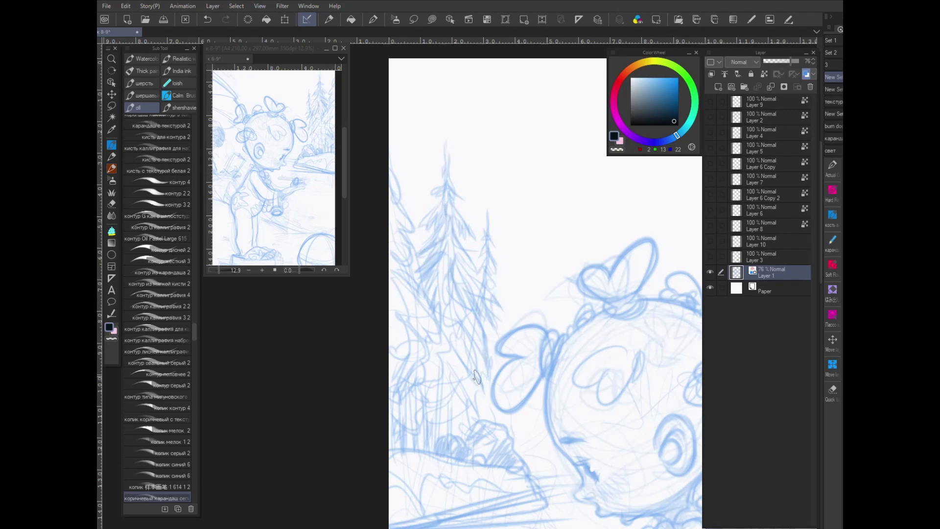
pyautogui.moveTo(407, 301)
pyautogui.mouseDown()
pyautogui.moveTo(387, 294)
pyautogui.moveTo(397, 282)
pyautogui.moveTo(426, 329)
pyautogui.moveTo(437, 321)
pyautogui.moveTo(407, 287)
pyautogui.moveTo(407, 246)
pyautogui.moveTo(392, 261)
pyautogui.moveTo(386, 208)
pyautogui.moveTo(415, 234)
pyautogui.moveTo(391, 197)
pyautogui.moveTo(396, 203)
pyautogui.moveTo(403, 185)
pyautogui.moveTo(392, 165)
pyautogui.moveTo(399, 318)
pyautogui.moveTo(389, 350)
pyautogui.moveTo(404, 331)
pyautogui.moveTo(413, 348)
pyautogui.moveTo(403, 344)
pyautogui.moveTo(395, 389)
pyautogui.moveTo(397, 369)
pyautogui.moveTo(411, 380)
pyautogui.moveTo(394, 368)
pyautogui.moveTo(411, 416)
pyautogui.mouseUp()
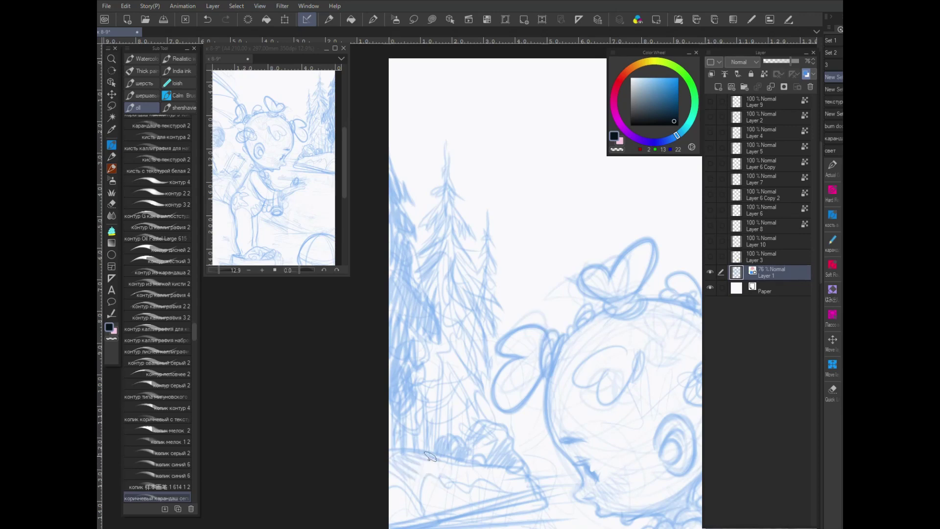
# Fill the water below the distant bank with dense diagonal hatching, from the canvas edge towards the girl's hand.
pyautogui.moveTo(571, 473); pyautogui.dragTo(550, 349)
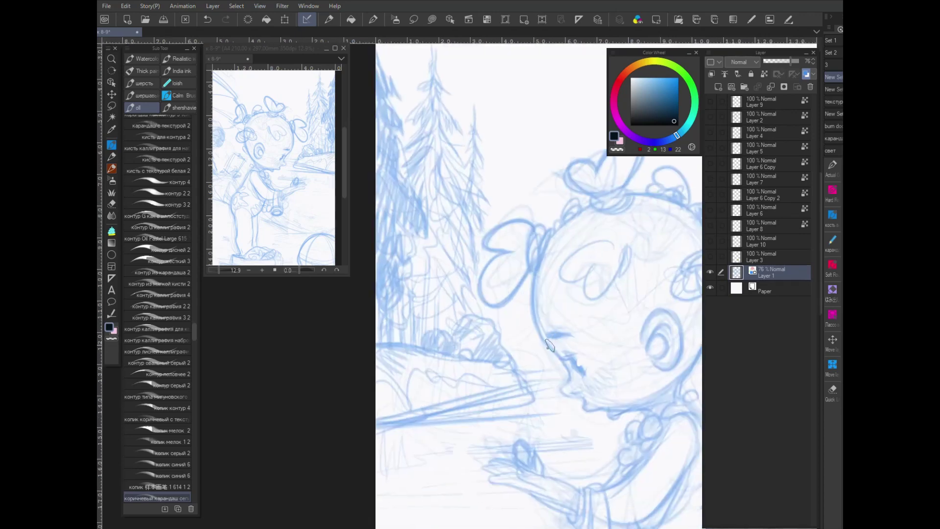
pyautogui.moveTo(535, 391); pyautogui.dragTo(452, 411)
pyautogui.moveTo(394, 439)
pyautogui.mouseDown()
pyautogui.moveTo(378, 466)
pyautogui.moveTo(441, 438)
pyautogui.moveTo(416, 431)
pyautogui.moveTo(392, 442)
pyautogui.mouseUp()
pyautogui.moveTo(455, 441); pyautogui.dragTo(499, 348)
pyautogui.moveTo(486, 364)
pyautogui.mouseDown()
pyautogui.moveTo(471, 404)
pyautogui.moveTo(427, 462)
pyautogui.moveTo(431, 441)
pyautogui.moveTo(465, 407)
pyautogui.moveTo(430, 422)
pyautogui.moveTo(470, 363)
pyautogui.moveTo(421, 391)
pyautogui.moveTo(510, 318)
pyautogui.moveTo(441, 350)
pyautogui.mouseUp()
pyautogui.scroll(-2, 563, 273)
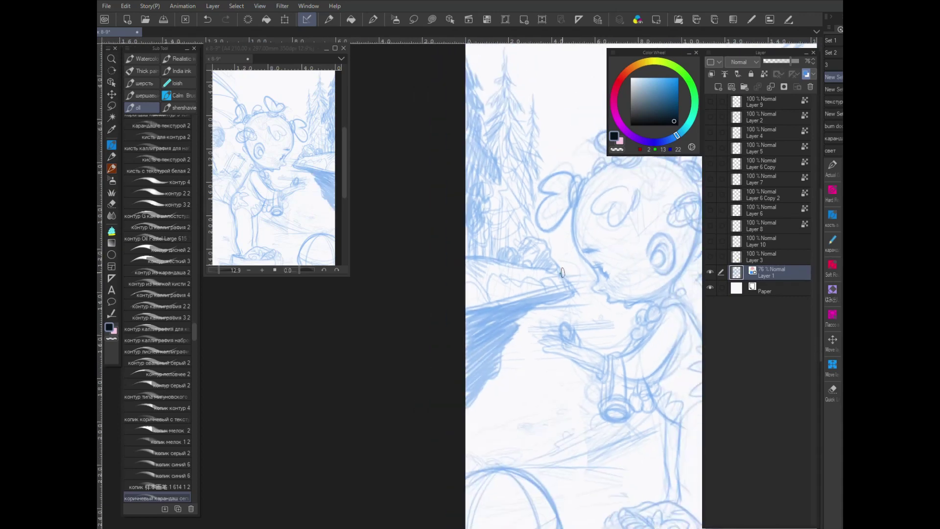
# Sketch a low pile of rocks on the sand between the ball and the girl's legs, with a curved base line.
pyautogui.moveTo(629, 407); pyautogui.dragTo(501, 409)
pyautogui.moveTo(405, 462)
pyautogui.mouseDown()
pyautogui.moveTo(420, 428)
pyautogui.moveTo(459, 438)
pyautogui.moveTo(454, 451)
pyautogui.moveTo(488, 438)
pyautogui.mouseUp()
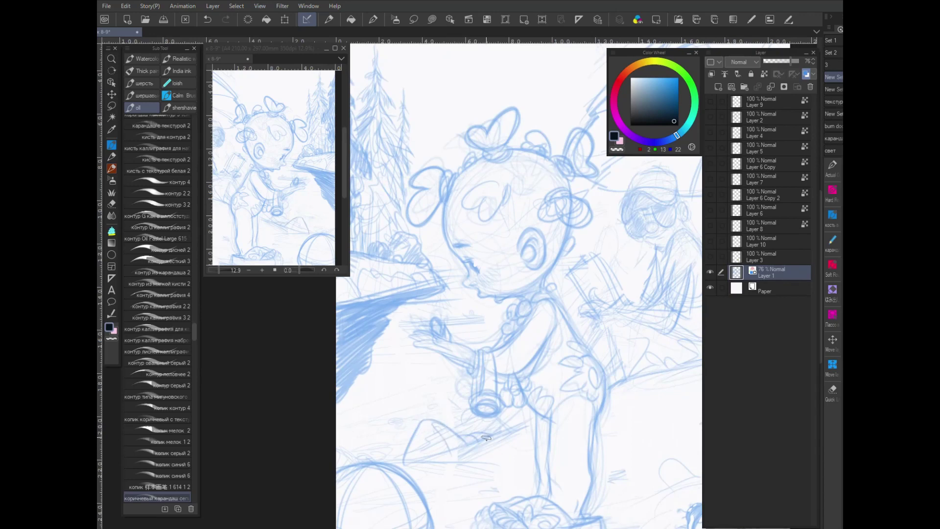
pyautogui.moveTo(405, 459)
pyautogui.mouseDown()
pyautogui.moveTo(381, 462)
pyautogui.moveTo(422, 443)
pyautogui.moveTo(413, 434)
pyautogui.moveTo(398, 448)
pyautogui.moveTo(483, 433)
pyautogui.moveTo(563, 393)
pyautogui.moveTo(456, 455)
pyautogui.mouseUp()
pyautogui.moveTo(508, 437); pyautogui.dragTo(434, 459)
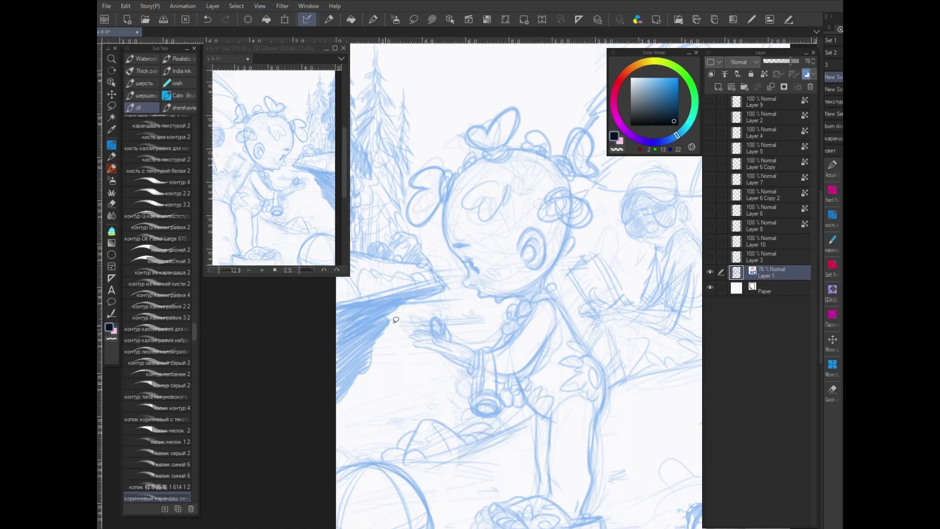
# Add ripple strokes to the hatched water, touch up the bank's tip, and shade the rock pile.
pyautogui.moveTo(405, 295); pyautogui.dragTo(338, 317)
pyautogui.moveTo(385, 342)
pyautogui.mouseDown()
pyautogui.moveTo(349, 360)
pyautogui.moveTo(362, 363)
pyautogui.mouseUp()
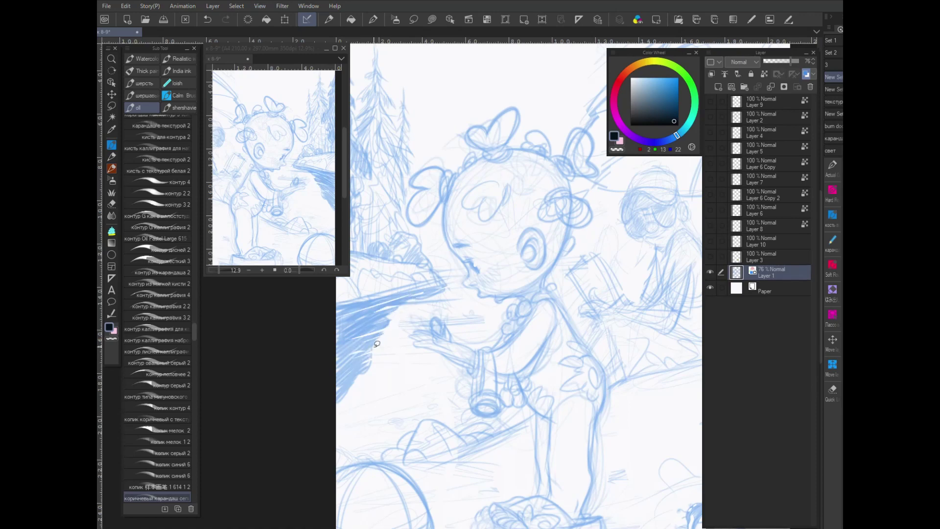
pyautogui.moveTo(441, 278); pyautogui.dragTo(465, 272)
pyautogui.moveTo(416, 448)
pyautogui.mouseDown()
pyautogui.moveTo(443, 454)
pyautogui.moveTo(436, 429)
pyautogui.moveTo(461, 449)
pyautogui.mouseUp()
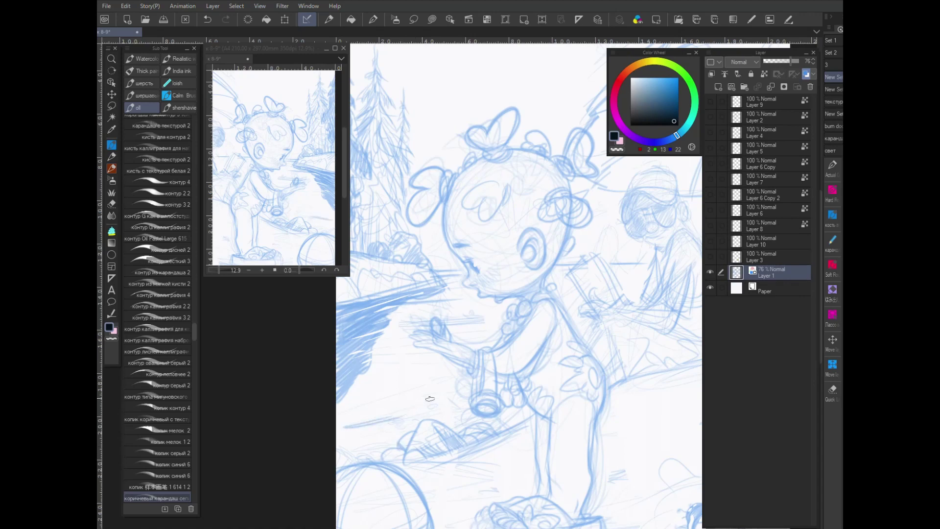
# Sketch rough sand mounds with short ground strokes behind the girl's legs, below the seated reader.
pyautogui.scroll(-1, 339, 434)
pyautogui.scroll(-1, 339, 434)
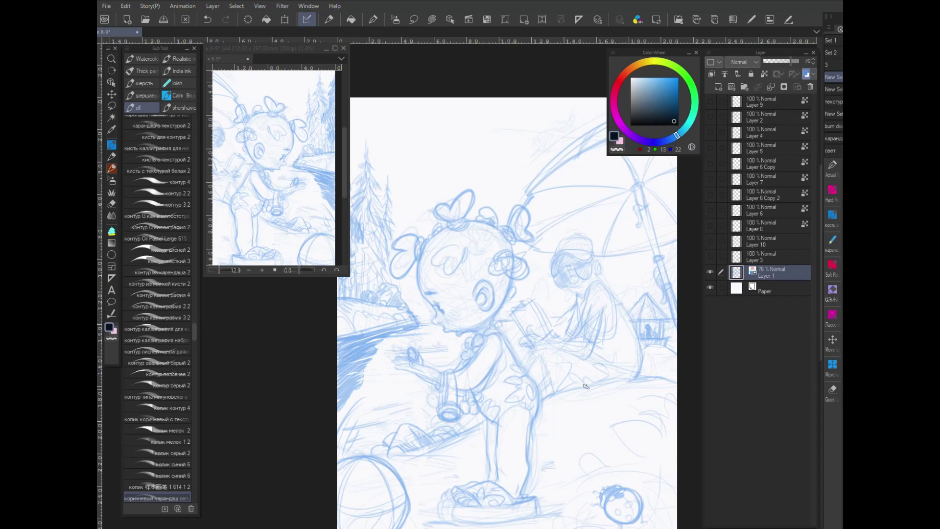
pyautogui.moveTo(579, 431)
pyautogui.mouseDown()
pyautogui.moveTo(487, 411)
pyautogui.moveTo(490, 434)
pyautogui.mouseUp()
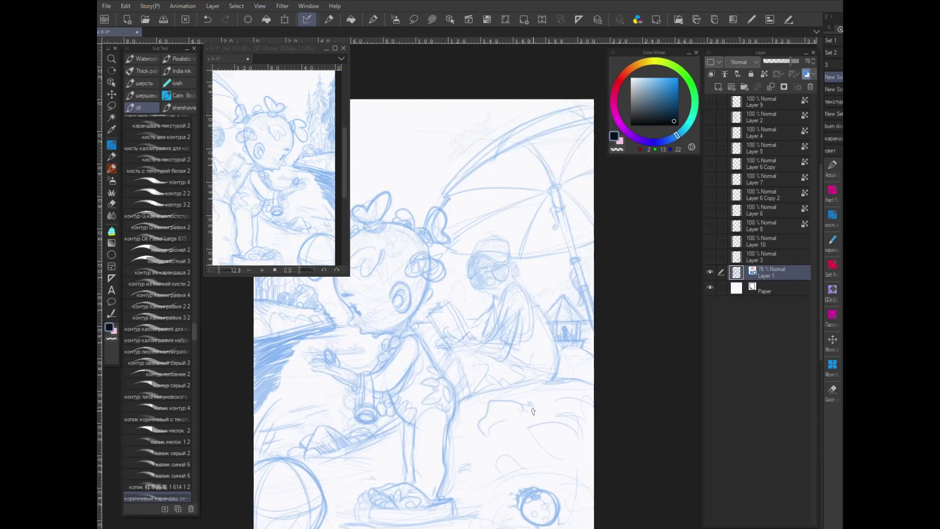
pyautogui.moveTo(458, 437); pyautogui.dragTo(485, 430)
pyautogui.scroll(-3, 600, 322)
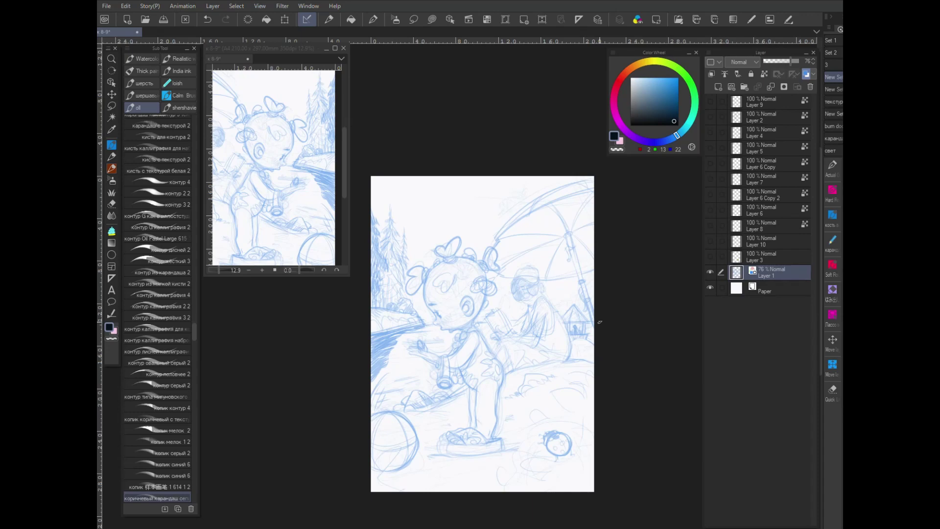
# Sketch billowing cloud outlines across the sky above the firs and a small round sun beside the umbrella.
pyautogui.scroll(2, 599, 322)
pyautogui.moveTo(600, 321); pyautogui.dragTo(670, 400)
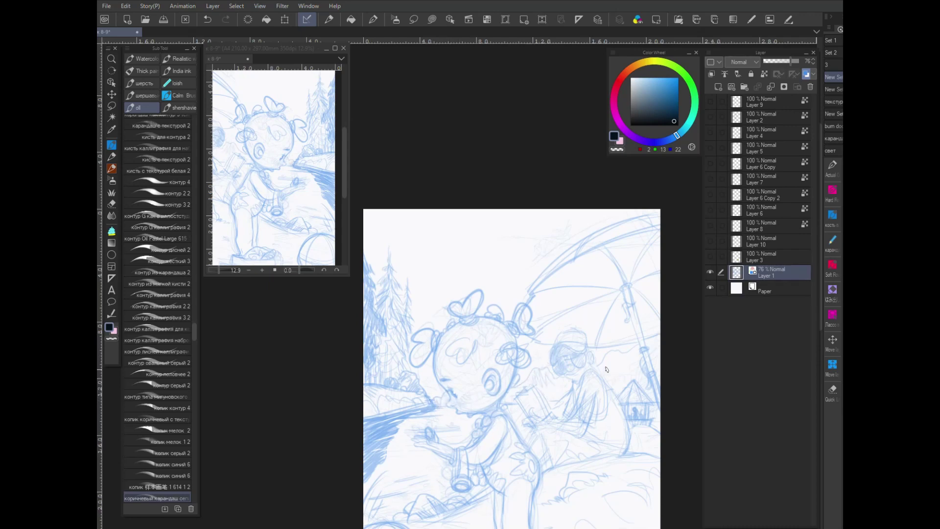
pyautogui.moveTo(547, 251)
pyautogui.mouseDown()
pyautogui.moveTo(530, 225)
pyautogui.moveTo(473, 239)
pyautogui.moveTo(419, 302)
pyautogui.mouseUp()
pyautogui.moveTo(465, 250)
pyautogui.mouseDown()
pyautogui.moveTo(427, 225)
pyautogui.moveTo(403, 231)
pyautogui.moveTo(373, 221)
pyautogui.mouseUp()
pyautogui.moveTo(454, 225); pyautogui.dragTo(468, 231)
pyautogui.moveTo(523, 243); pyautogui.dragTo(526, 245)
pyautogui.scroll(-2, 527, 245)
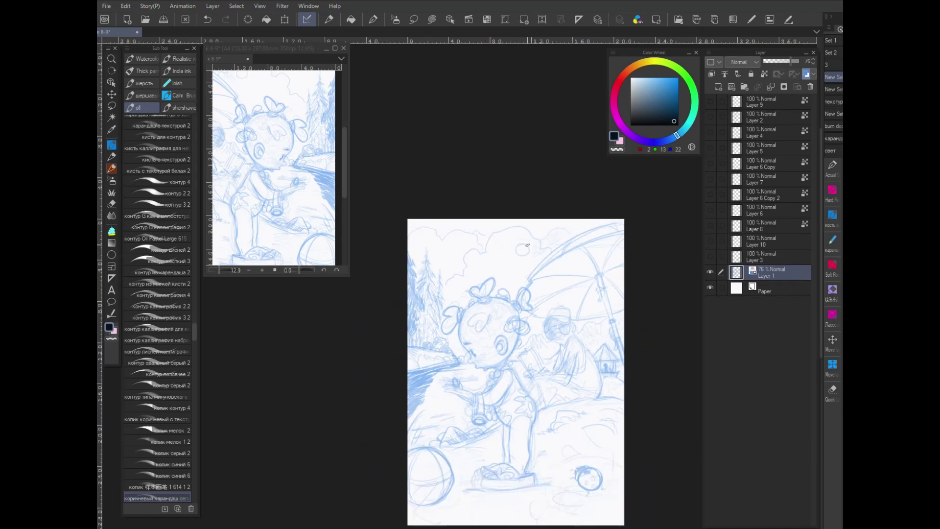
pyautogui.scroll(2, 449, 369)
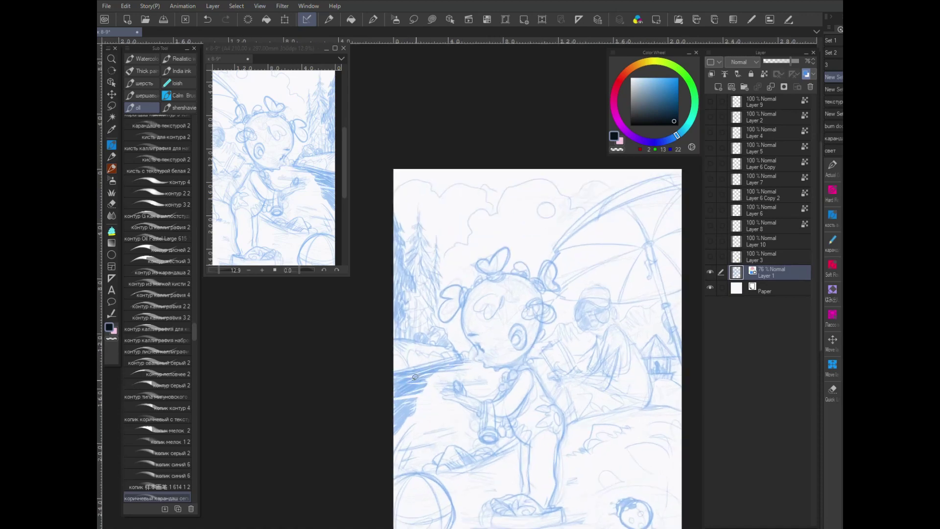
# Strengthen the curved outer rim of the beach umbrella with bolder sketch strokes from its lower tip upwards.
pyautogui.scroll(-1, 413, 377)
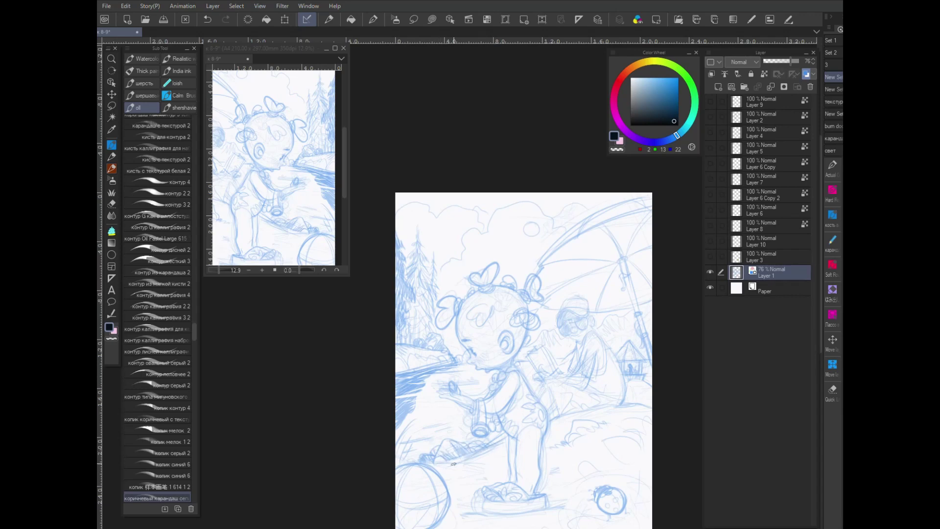
pyautogui.scroll(-3, 589, 450)
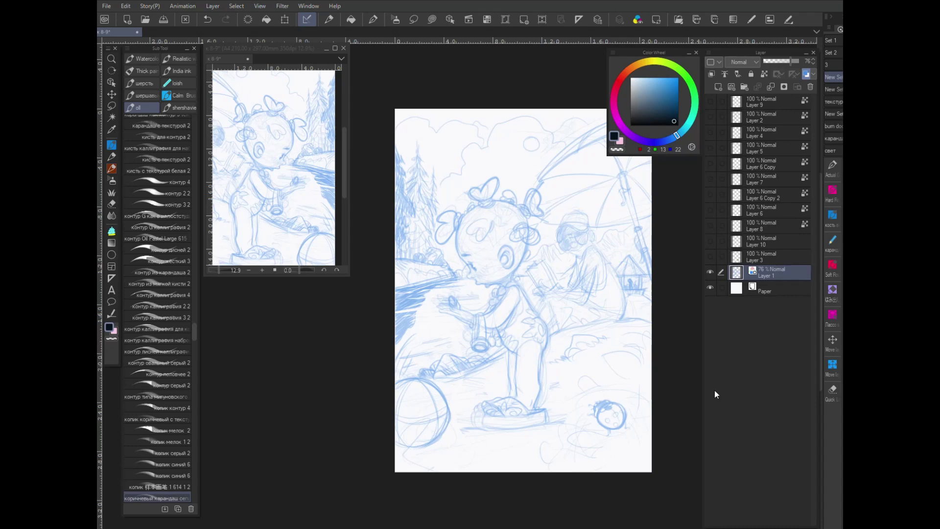
pyautogui.moveTo(473, 424)
pyautogui.mouseDown()
pyautogui.moveTo(485, 426)
pyautogui.moveTo(461, 426)
pyautogui.moveTo(577, 415)
pyautogui.mouseUp()
pyautogui.scroll(2, 607, 290)
pyautogui.moveTo(595, 314); pyautogui.dragTo(533, 489)
pyautogui.moveTo(458, 337); pyautogui.dragTo(448, 349)
pyautogui.moveTo(482, 316); pyautogui.dragTo(446, 353)
pyautogui.moveTo(495, 290)
pyautogui.mouseDown()
pyautogui.moveTo(441, 356)
pyautogui.moveTo(556, 250)
pyautogui.mouseUp()
pyautogui.moveTo(468, 328)
pyautogui.mouseDown()
pyautogui.moveTo(515, 300)
pyautogui.moveTo(661, 268)
pyautogui.mouseUp()
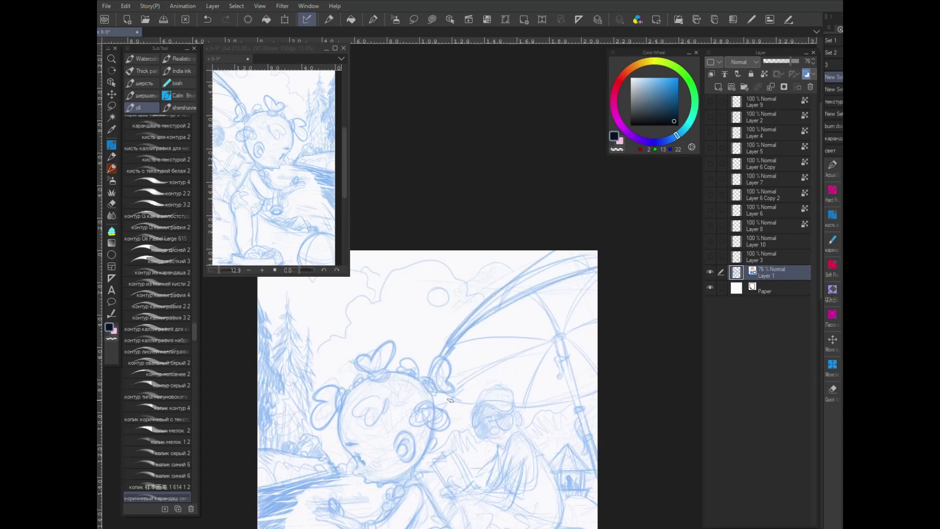
# Show the hidden line-art layers from Layer 8 up to Layer 9 over the blue sketch.
pyautogui.scroll(-1, 654, 365)
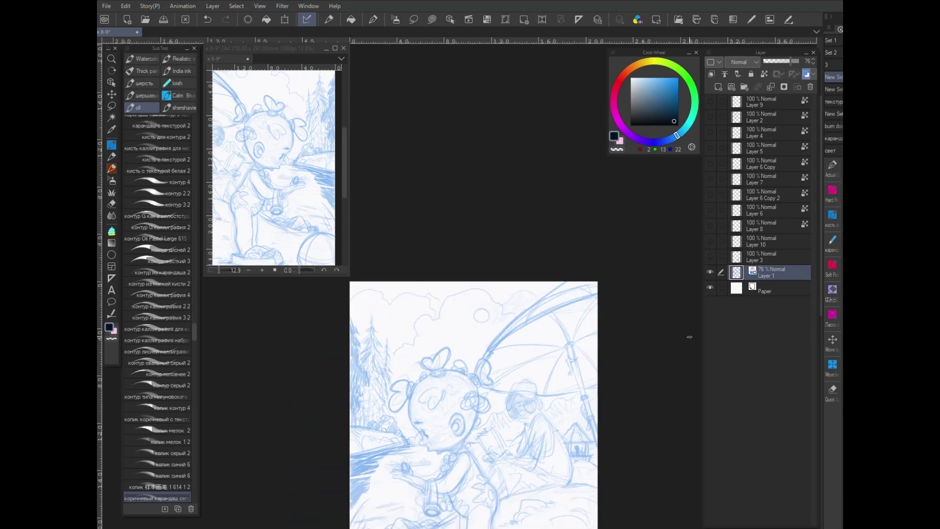
pyautogui.moveTo(710, 172); pyautogui.dragTo(713, 93)
pyautogui.moveTo(615, 357)
pyautogui.mouseDown()
pyautogui.moveTo(577, 328)
pyautogui.moveTo(588, 327)
pyautogui.mouseUp()
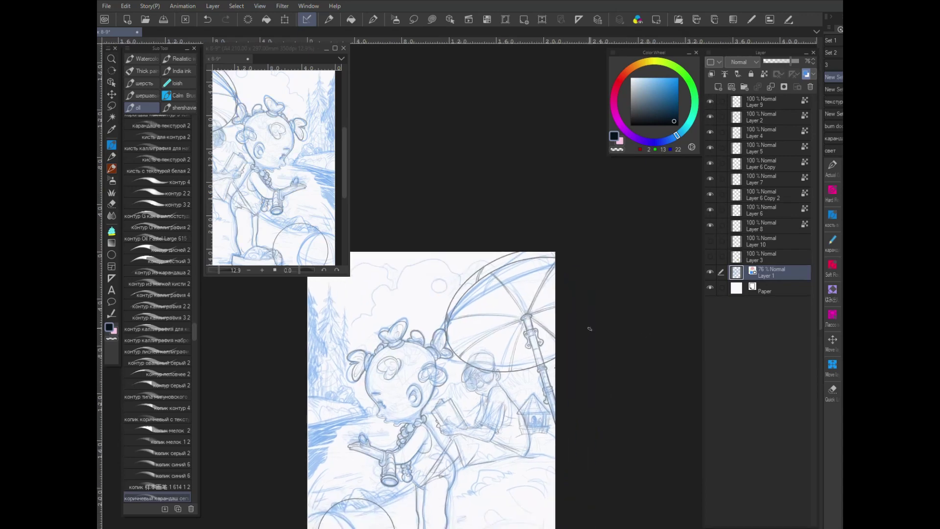
# Switch from the sketching pencil to the bristle brush for work on the figure reading under the umbrella.
pyautogui.scroll(-5, 567, 317)
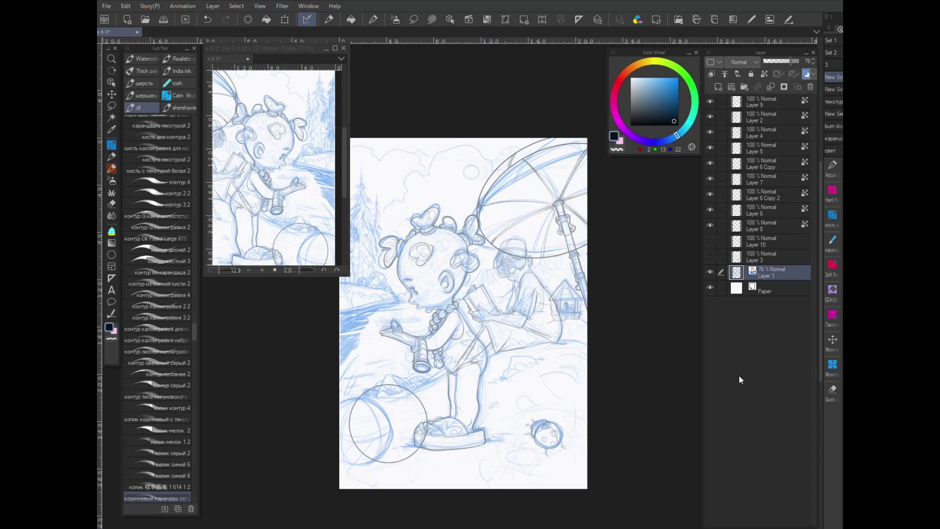
pyautogui.scroll(5, 511, 338)
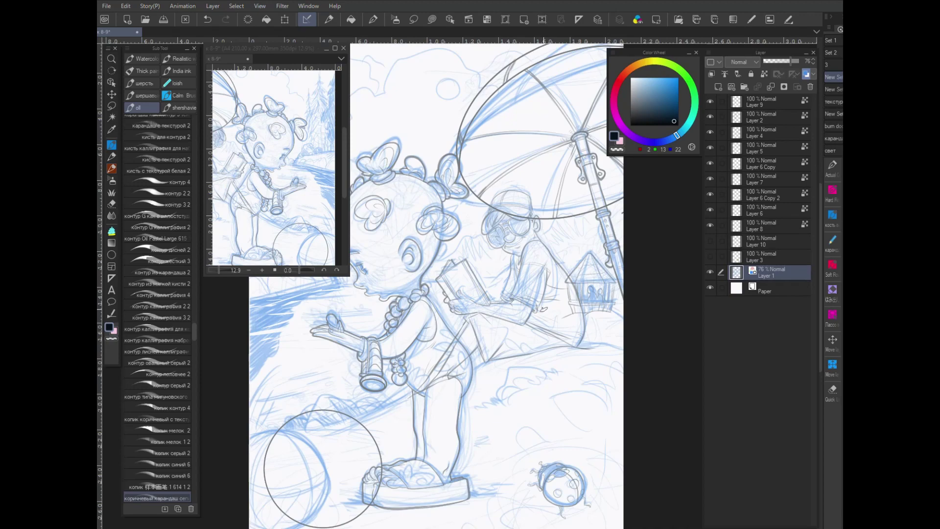
pyautogui.scroll(3, 543, 309)
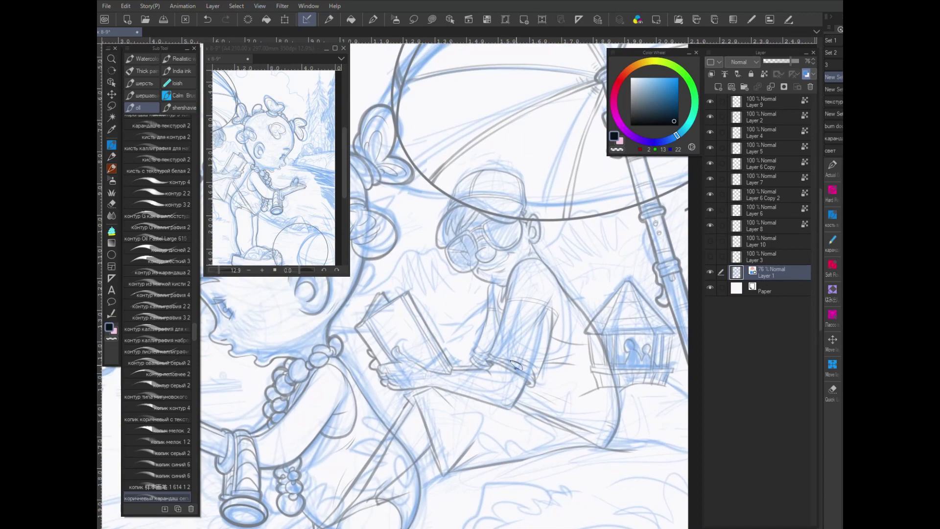
pyautogui.scroll(2, 517, 365)
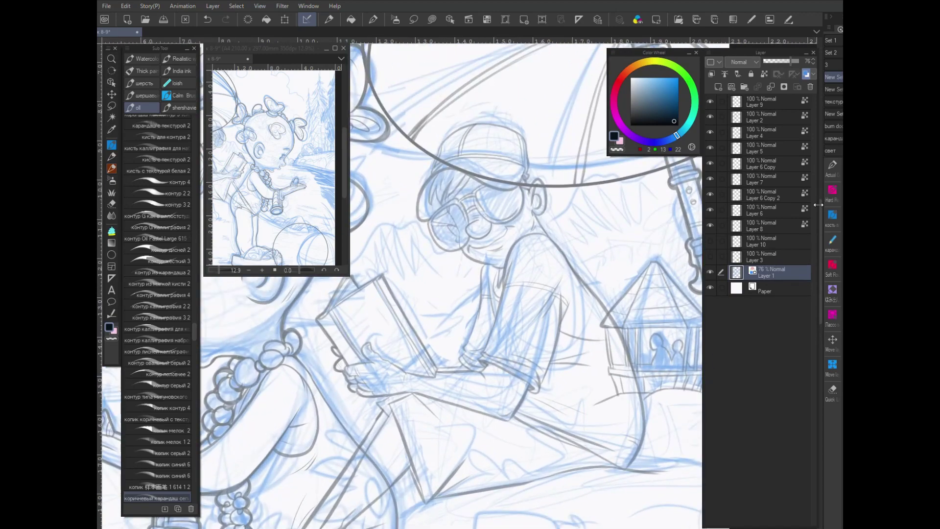
pyautogui.click(832, 215)
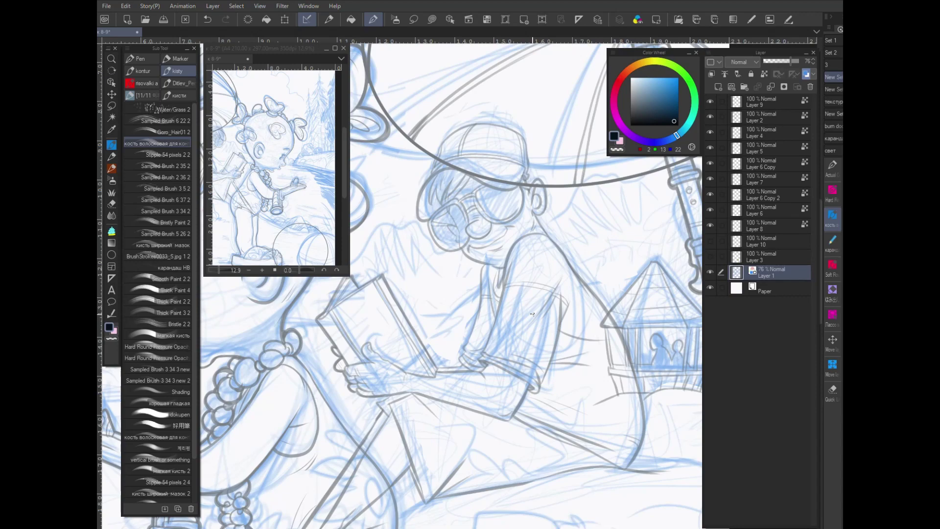
pyautogui.hotkey('alt', 'Tab')
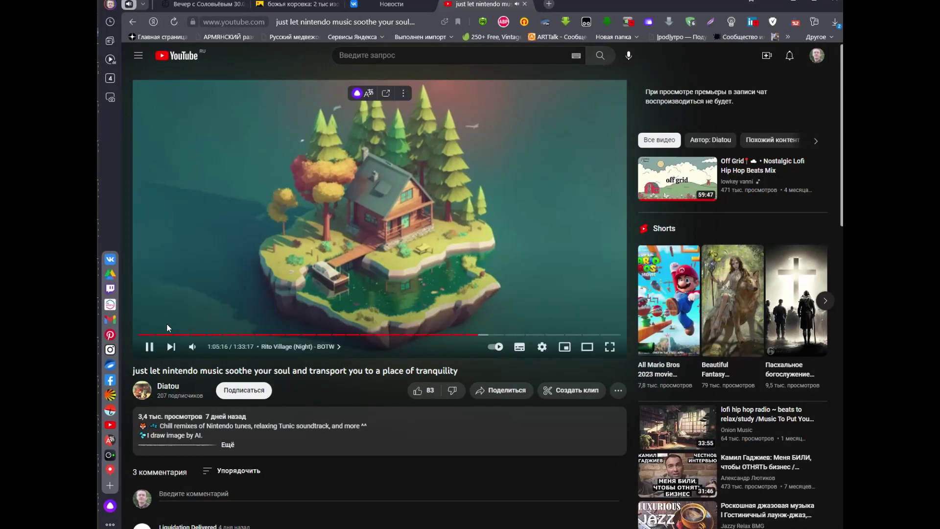
pyautogui.click(794, 3)
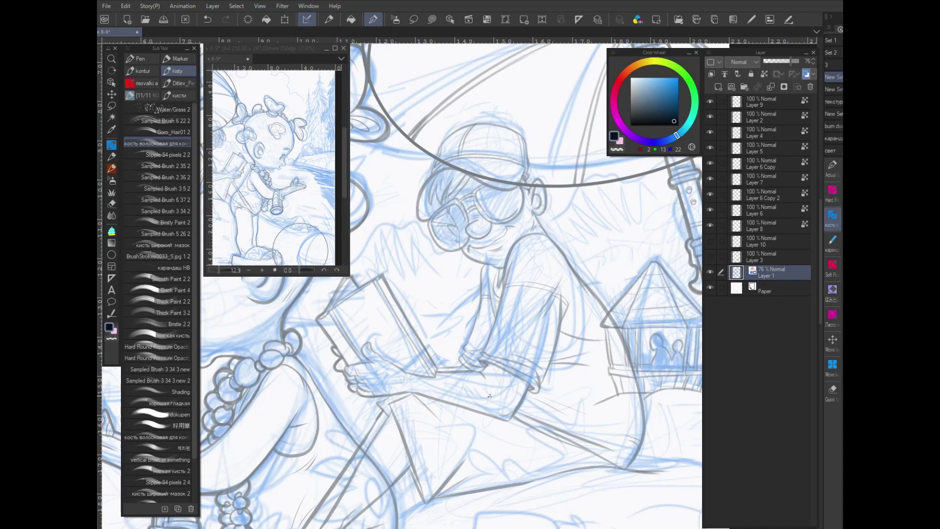
pyautogui.scroll(3, 456, 413)
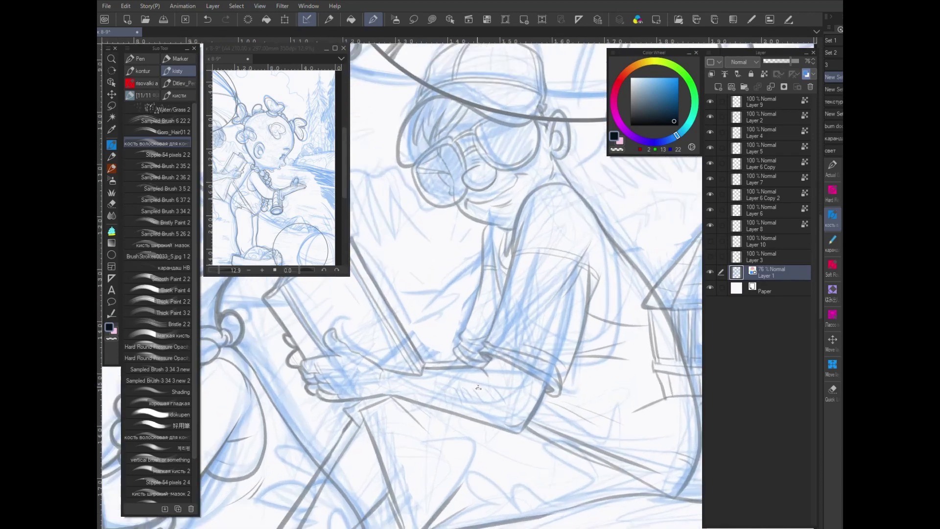
pyautogui.moveTo(426, 379)
pyautogui.mouseDown()
pyautogui.moveTo(429, 400)
pyautogui.moveTo(457, 404)
pyautogui.moveTo(459, 380)
pyautogui.moveTo(471, 374)
pyautogui.moveTo(508, 391)
pyautogui.moveTo(516, 378)
pyautogui.moveTo(552, 392)
pyautogui.mouseUp()
pyautogui.scroll(-3, 381, 395)
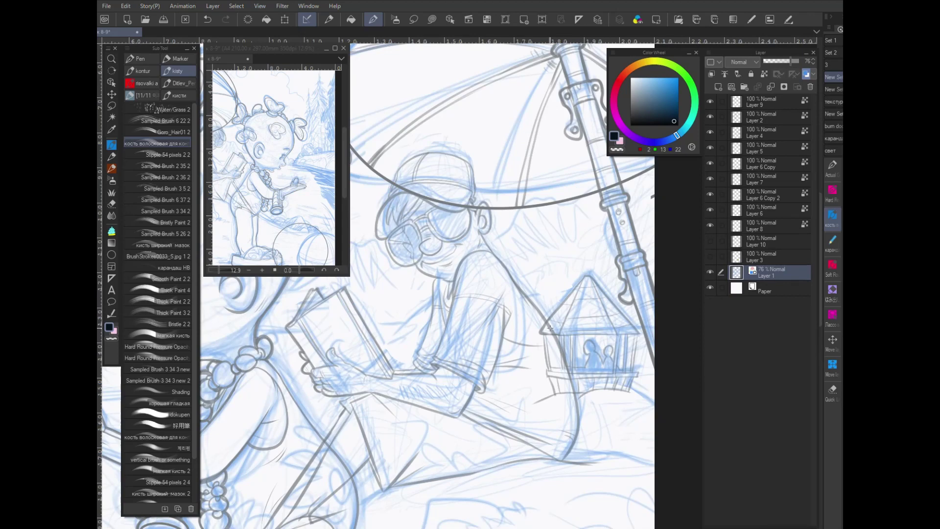
# Make Layer 4, which holds the hut's line art, the active layer and set the drawing colour to a muted grey.
pyautogui.keyDown('ctrl'); pyautogui.keyDown('shift'); pyautogui.click(550, 329); pyautogui.keyUp('shift'); pyautogui.keyUp('ctrl')
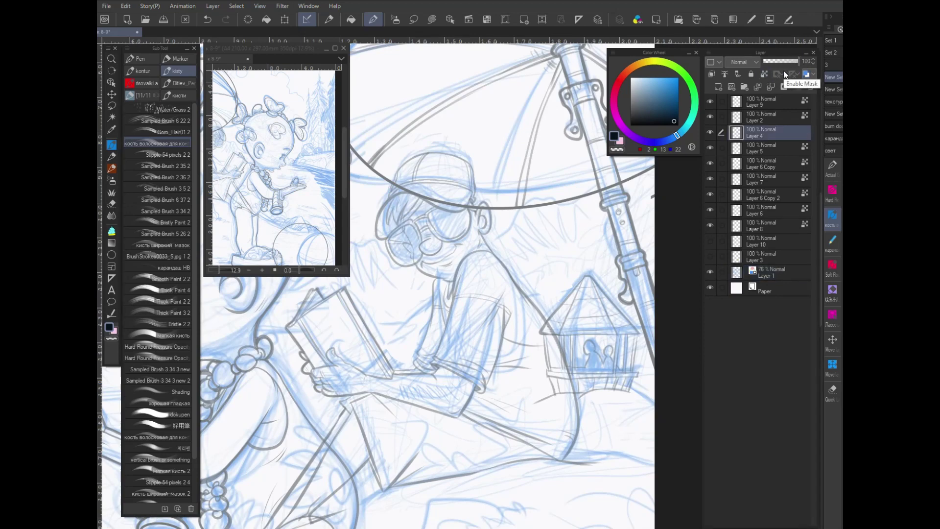
pyautogui.click(638, 106)
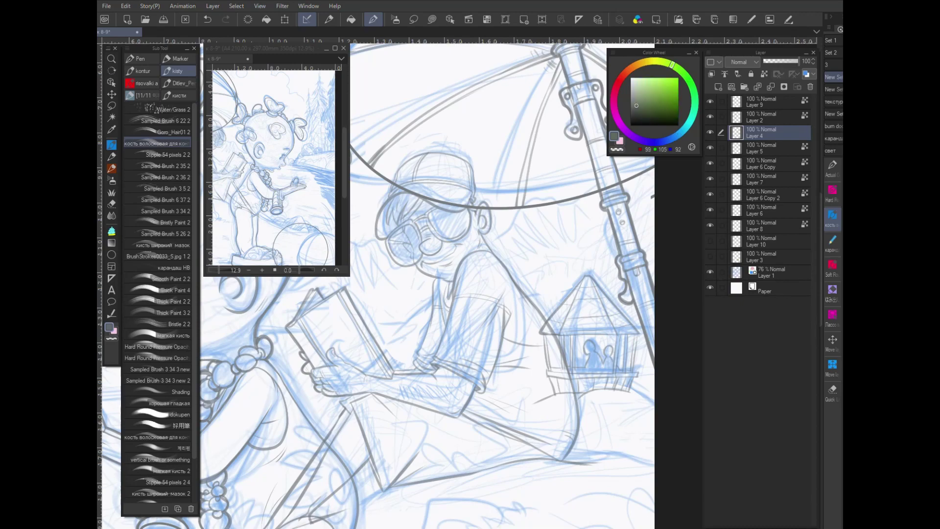
# Hide the blue sketch on Layer 1 and set the drawing colour to a dark blue-grey.
pyautogui.scroll(2, 475, 342)
pyautogui.click(713, 272)
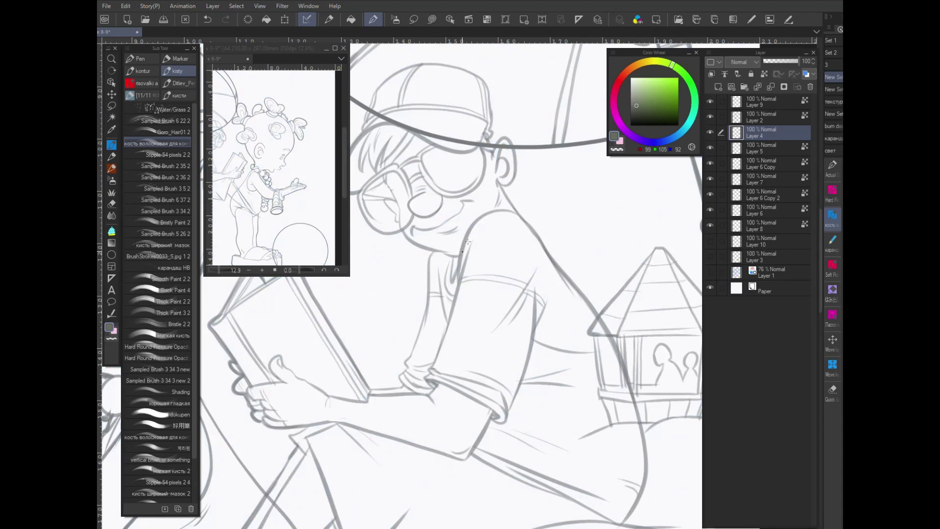
pyautogui.click(679, 130)
pyautogui.click(638, 105)
# Thicken the outlines of the reading figure's chest, chin, glasses, hair, neck and back.
pyautogui.moveTo(432, 252)
pyautogui.mouseDown()
pyautogui.moveTo(415, 342)
pyautogui.moveTo(380, 391)
pyautogui.mouseUp()
pyautogui.moveTo(439, 253)
pyautogui.mouseDown()
pyautogui.moveTo(384, 233)
pyautogui.moveTo(362, 209)
pyautogui.moveTo(359, 190)
pyautogui.mouseUp()
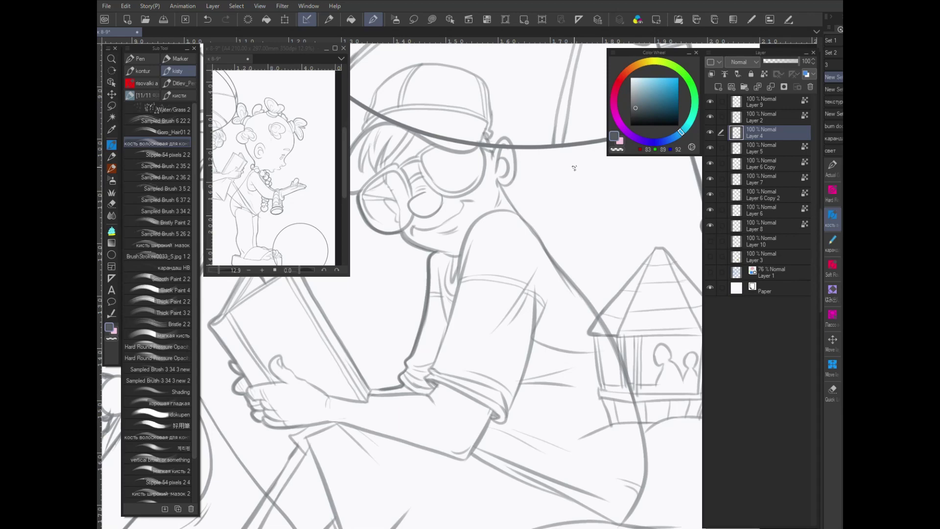
pyautogui.moveTo(522, 220); pyautogui.dragTo(522, 283)
pyautogui.scroll(2, 522, 283)
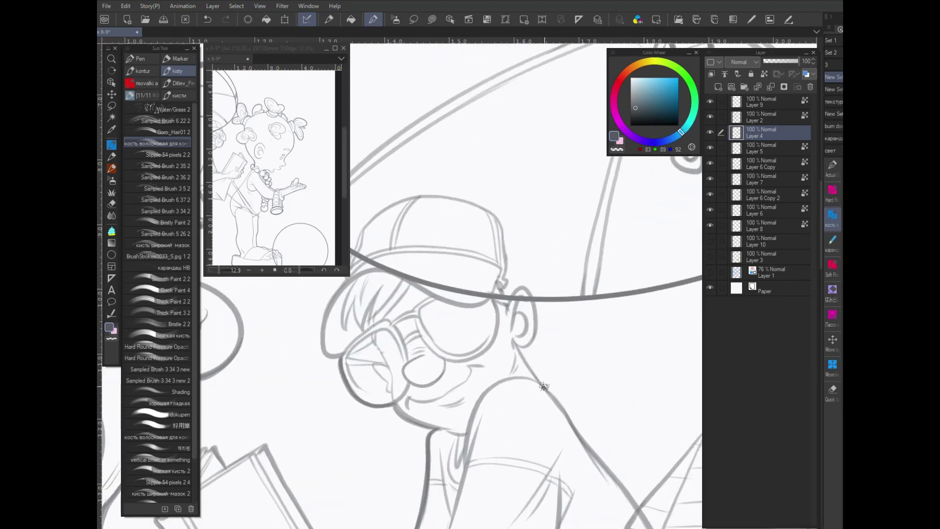
pyautogui.moveTo(521, 350)
pyautogui.mouseDown()
pyautogui.moveTo(535, 299)
pyautogui.moveTo(521, 289)
pyautogui.moveTo(508, 301)
pyautogui.moveTo(503, 289)
pyautogui.moveTo(490, 212)
pyautogui.moveTo(434, 198)
pyautogui.moveTo(373, 221)
pyautogui.moveTo(352, 259)
pyautogui.moveTo(398, 275)
pyautogui.moveTo(385, 315)
pyautogui.moveTo(401, 334)
pyautogui.mouseUp()
pyautogui.moveTo(607, 378)
pyautogui.mouseDown()
pyautogui.moveTo(455, 280)
pyautogui.moveTo(456, 256)
pyautogui.moveTo(564, 398)
pyautogui.moveTo(607, 489)
pyautogui.moveTo(527, 245)
pyautogui.moveTo(568, 359)
pyautogui.moveTo(574, 408)
pyautogui.moveTo(564, 446)
pyautogui.moveTo(544, 475)
pyautogui.moveTo(428, 395)
pyautogui.mouseUp()
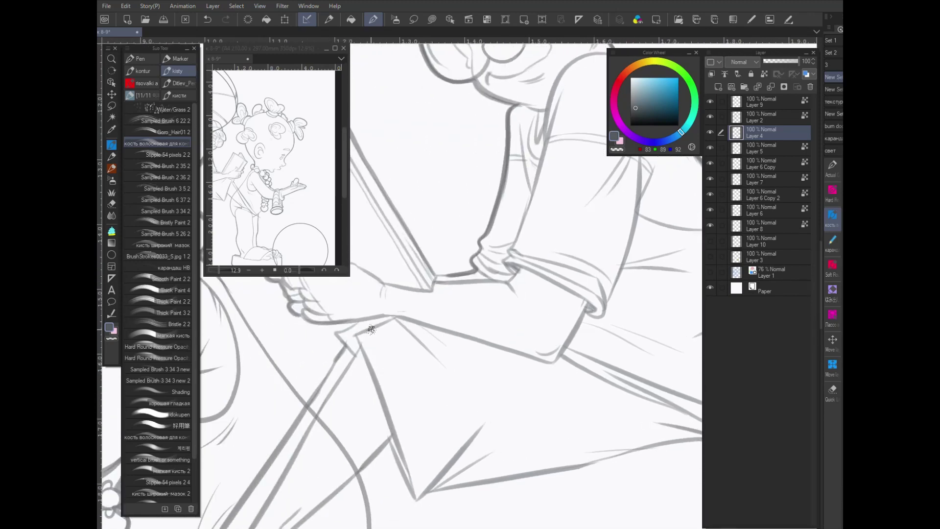
# Thicken the outlines of the reading figure's shorts hem, lower leg and the underside of the thigh.
pyautogui.moveTo(390, 440)
pyautogui.mouseDown()
pyautogui.moveTo(385, 454)
pyautogui.moveTo(411, 487)
pyautogui.mouseUp()
pyautogui.scroll(-4, 415, 496)
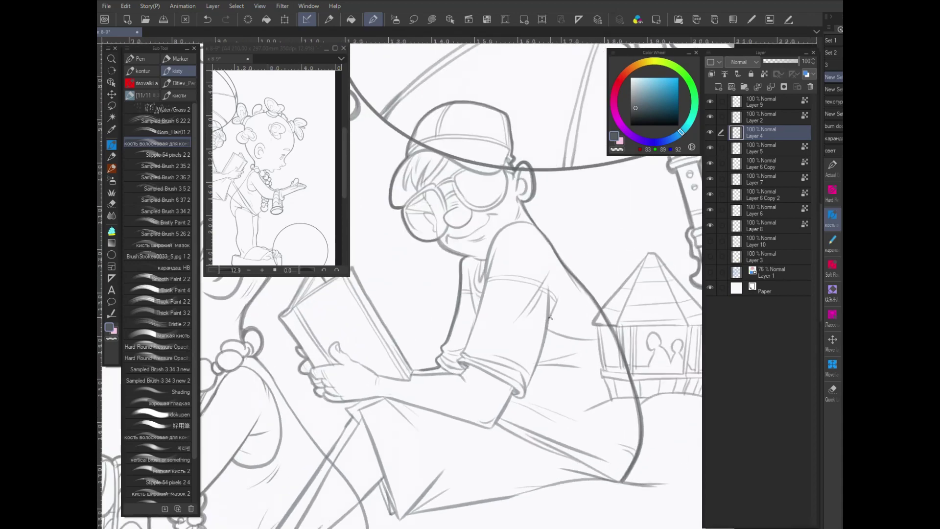
pyautogui.scroll(4, 551, 318)
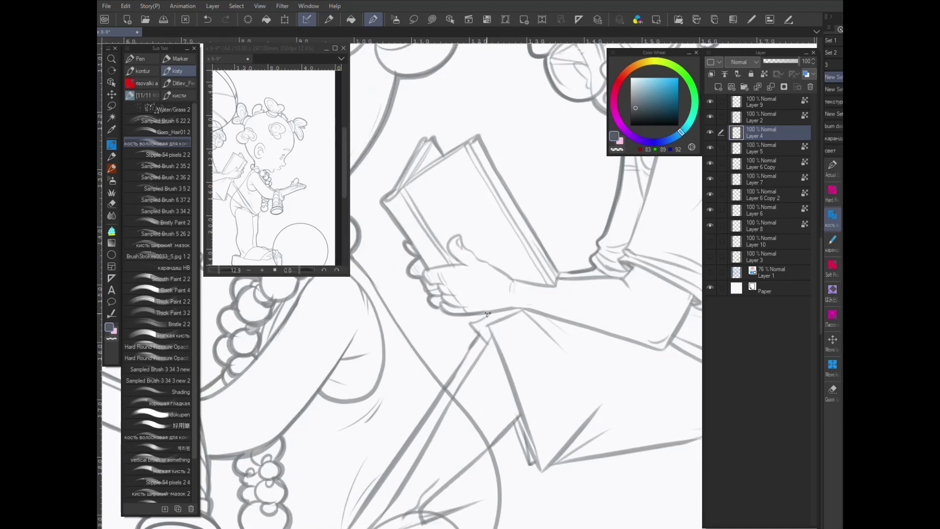
pyautogui.moveTo(516, 441); pyautogui.dragTo(542, 353)
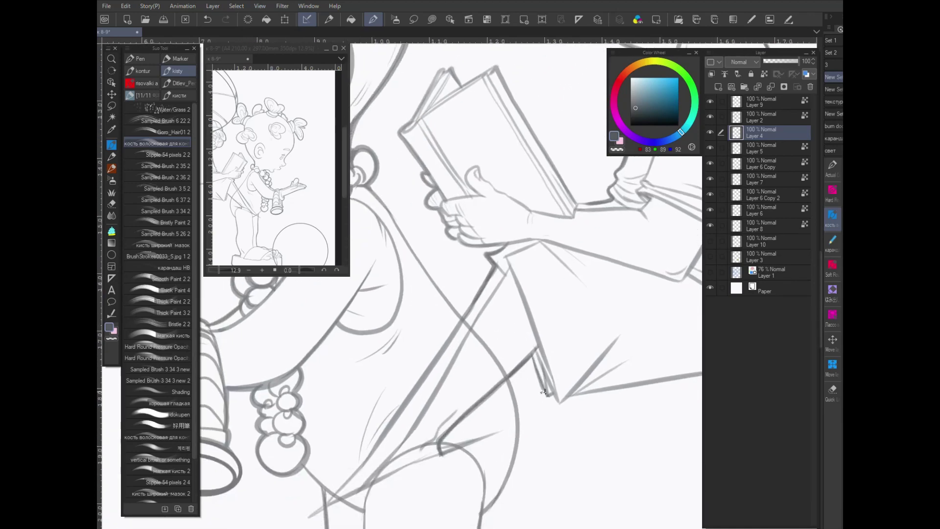
pyautogui.moveTo(580, 394); pyautogui.dragTo(440, 403)
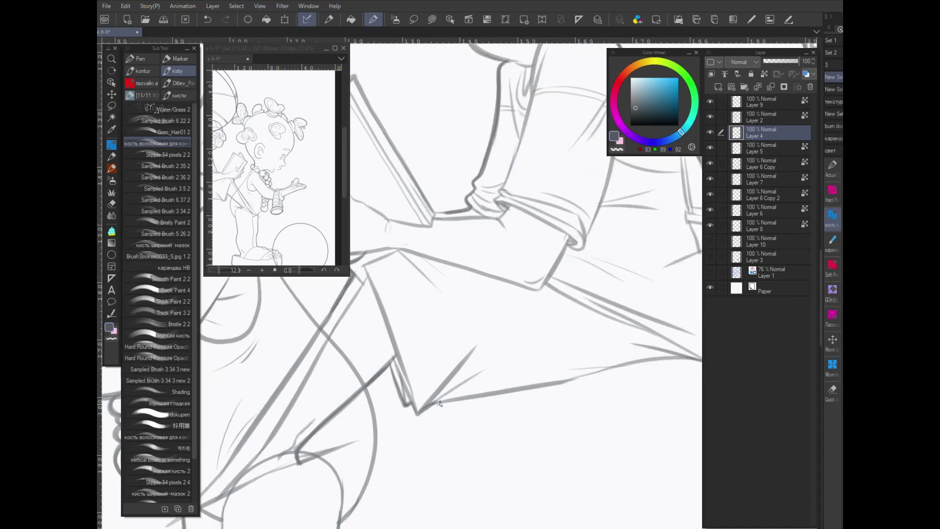
pyautogui.moveTo(628, 336); pyautogui.dragTo(569, 366)
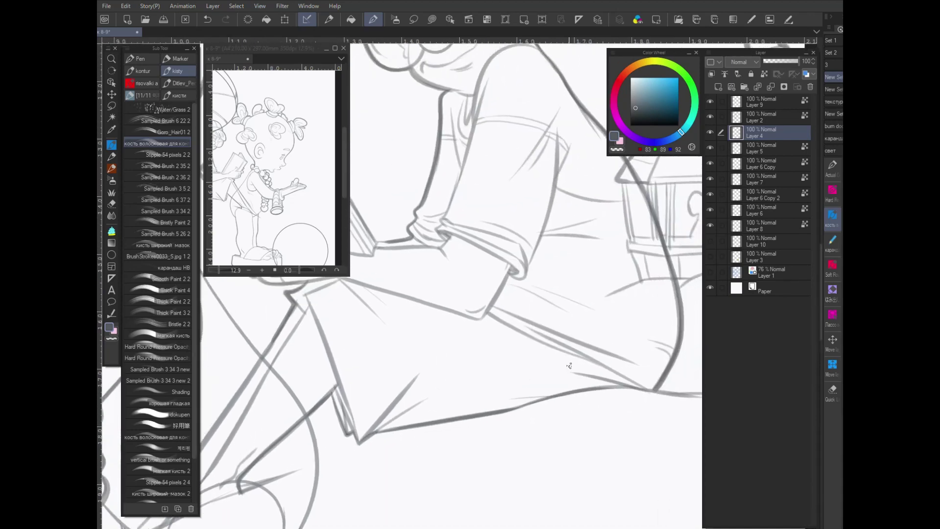
# Strengthen the lines of the reading figure's elbow, rolled sleeve, upper arm and shoulder.
pyautogui.moveTo(464, 266)
pyautogui.mouseDown()
pyautogui.moveTo(492, 310)
pyautogui.moveTo(490, 328)
pyautogui.mouseUp()
pyautogui.moveTo(479, 285)
pyautogui.mouseDown()
pyautogui.moveTo(472, 299)
pyautogui.moveTo(406, 293)
pyautogui.moveTo(422, 289)
pyautogui.moveTo(464, 393)
pyautogui.moveTo(489, 395)
pyautogui.mouseUp()
pyautogui.moveTo(537, 258); pyautogui.dragTo(499, 391)
pyautogui.moveTo(537, 283); pyautogui.dragTo(564, 201)
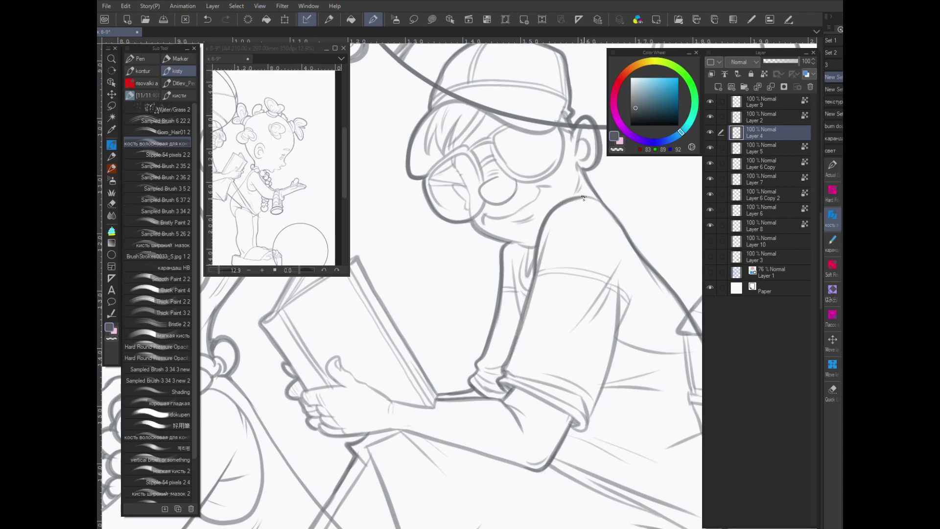
pyautogui.moveTo(581, 168); pyautogui.dragTo(562, 210)
pyautogui.moveTo(515, 248)
pyautogui.mouseDown()
pyautogui.moveTo(534, 276)
pyautogui.moveTo(408, 234)
pyautogui.moveTo(400, 247)
pyautogui.moveTo(442, 250)
pyautogui.moveTo(410, 254)
pyautogui.moveTo(430, 259)
pyautogui.moveTo(409, 259)
pyautogui.moveTo(421, 279)
pyautogui.mouseUp()
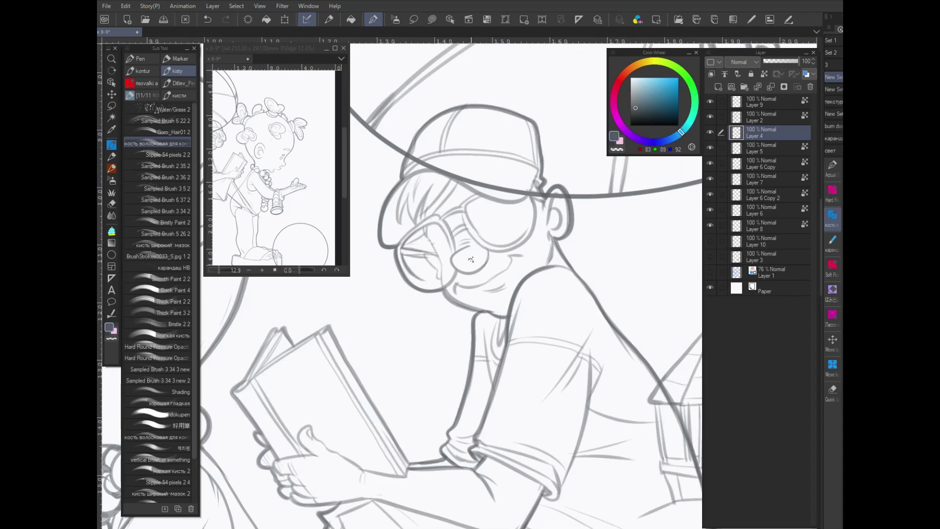
# Thicken the outlines of the reading figure's knee and shin below the book.
pyautogui.scroll(-3, 648, 312)
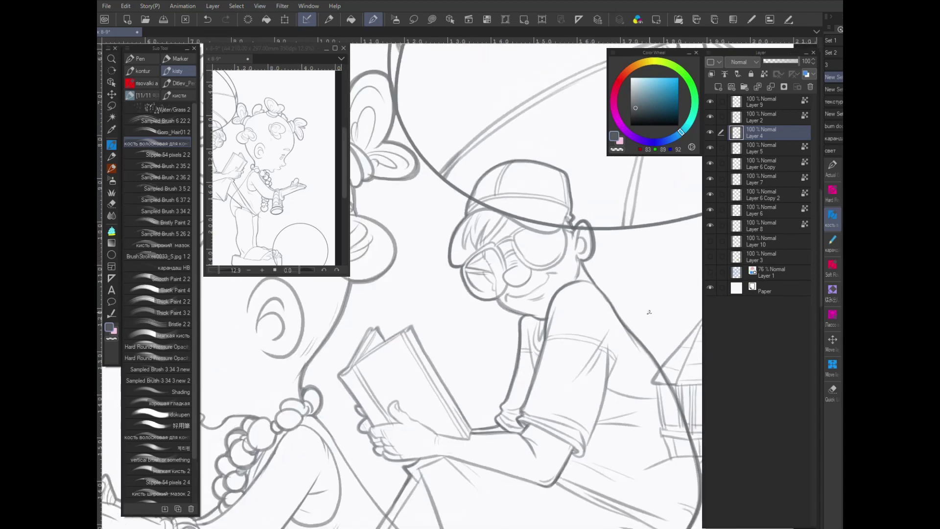
pyautogui.moveTo(648, 312); pyautogui.dragTo(567, 310)
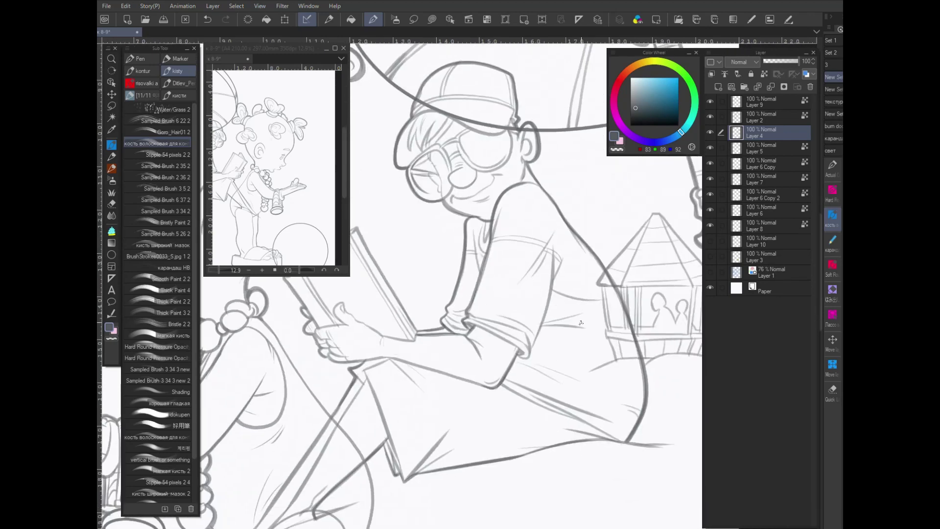
pyautogui.moveTo(513, 404); pyautogui.dragTo(550, 337)
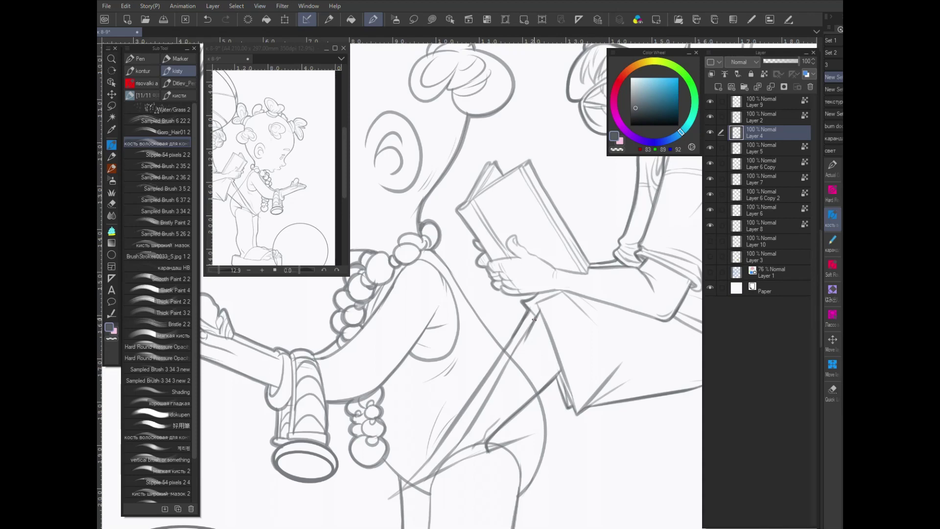
pyautogui.moveTo(536, 310); pyautogui.dragTo(506, 365)
pyautogui.moveTo(535, 313); pyautogui.dragTo(563, 290)
# Reinforce the contours of the hand holding the book, its thumb and fingers, and the book's edges.
pyautogui.moveTo(491, 261); pyautogui.dragTo(517, 256)
pyautogui.moveTo(592, 268); pyautogui.dragTo(572, 274)
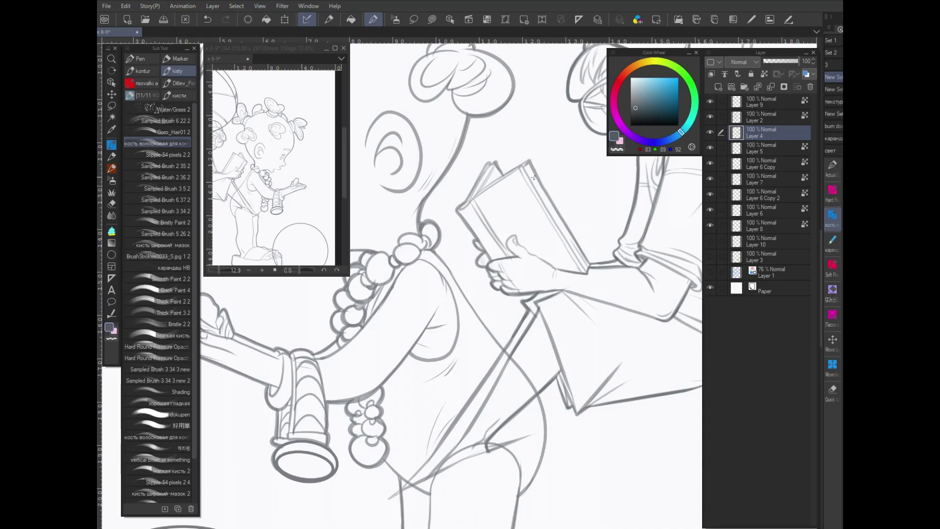
pyautogui.moveTo(493, 164)
pyautogui.mouseDown()
pyautogui.moveTo(467, 200)
pyautogui.moveTo(496, 180)
pyautogui.moveTo(475, 210)
pyautogui.moveTo(482, 222)
pyautogui.moveTo(489, 202)
pyautogui.mouseUp()
pyautogui.moveTo(554, 279); pyautogui.dragTo(567, 288)
pyautogui.moveTo(506, 254); pyautogui.dragTo(515, 233)
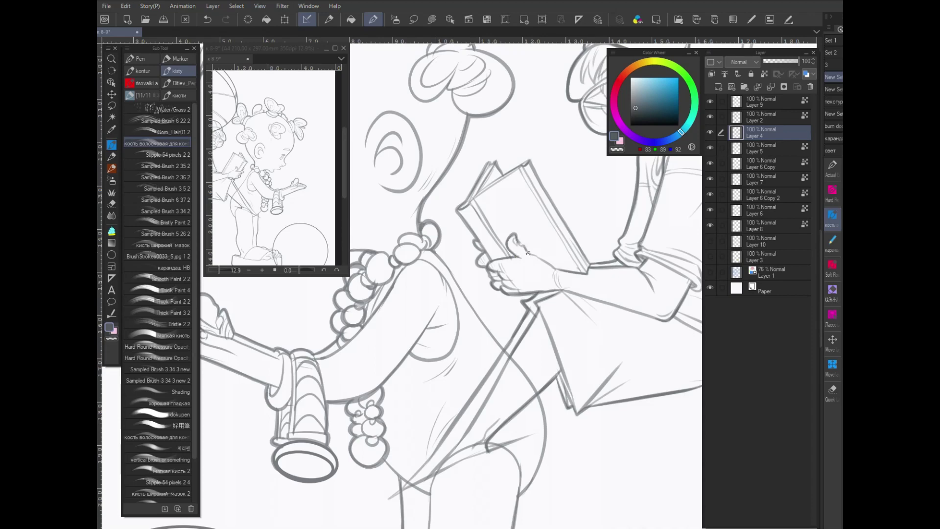
pyautogui.moveTo(558, 270); pyautogui.dragTo(530, 252)
pyautogui.moveTo(569, 291); pyautogui.dragTo(371, 355)
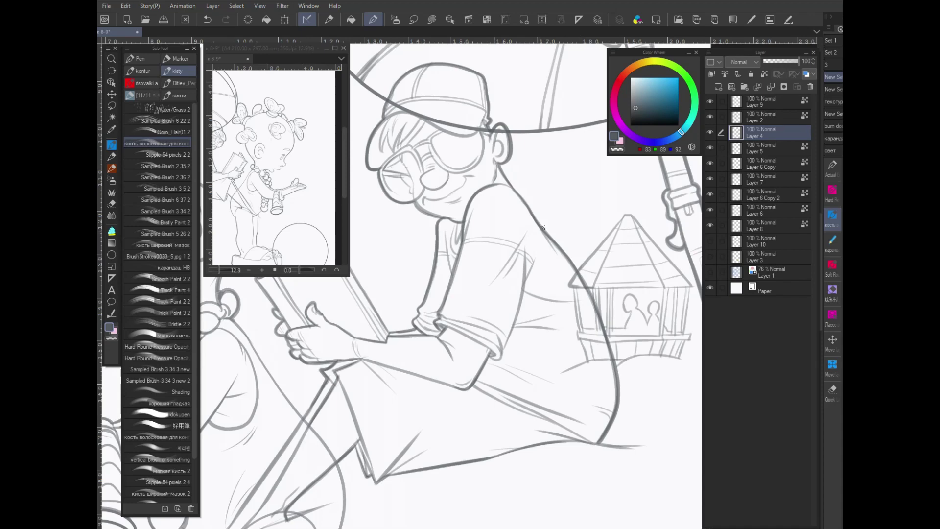
pyautogui.scroll(-6, 589, 257)
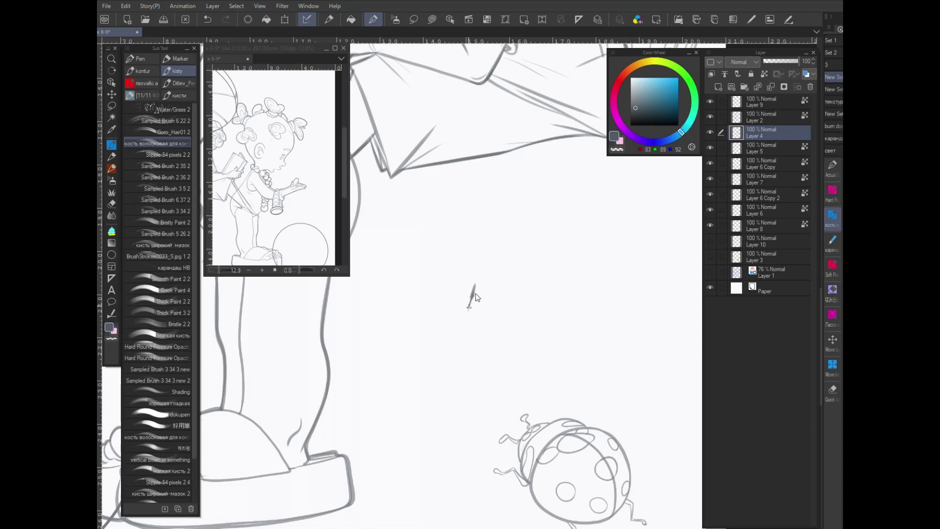
pyautogui.hotkey('ctrl', 'z')
pyautogui.moveTo(482, 295)
pyautogui.mouseDown()
pyautogui.moveTo(470, 324)
pyautogui.moveTo(497, 259)
pyautogui.mouseUp()
pyautogui.hotkey('ctrl', 'z')
pyautogui.hotkey('ctrl', 'y')
pyautogui.hotkey('ctrl', 'z')
pyautogui.moveTo(475, 308)
pyautogui.mouseDown()
pyautogui.moveTo(500, 245)
pyautogui.moveTo(550, 274)
pyautogui.moveTo(547, 264)
pyautogui.moveTo(523, 321)
pyautogui.mouseUp()
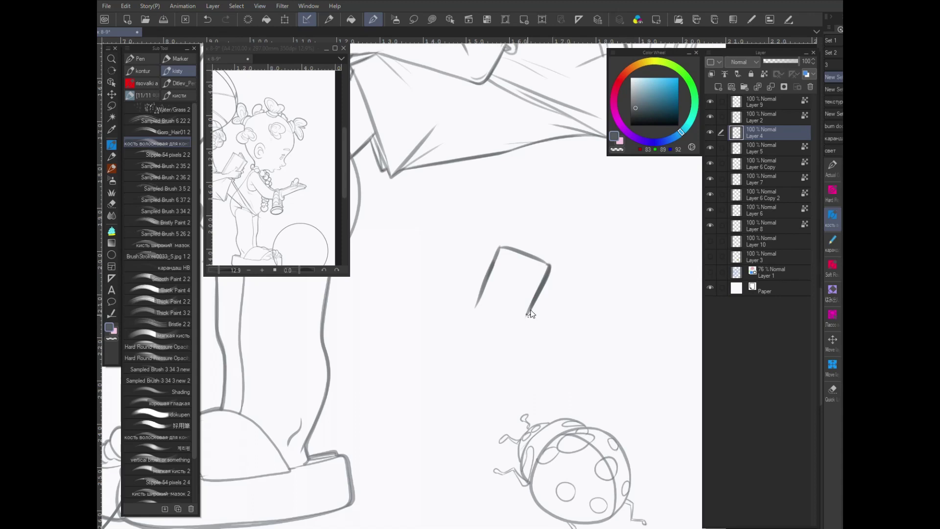
pyautogui.hotkey('ctrl', 'z')
pyautogui.moveTo(493, 262)
pyautogui.mouseDown()
pyautogui.moveTo(542, 283)
pyautogui.moveTo(525, 321)
pyautogui.mouseUp()
pyautogui.moveTo(592, 233); pyautogui.dragTo(593, 321)
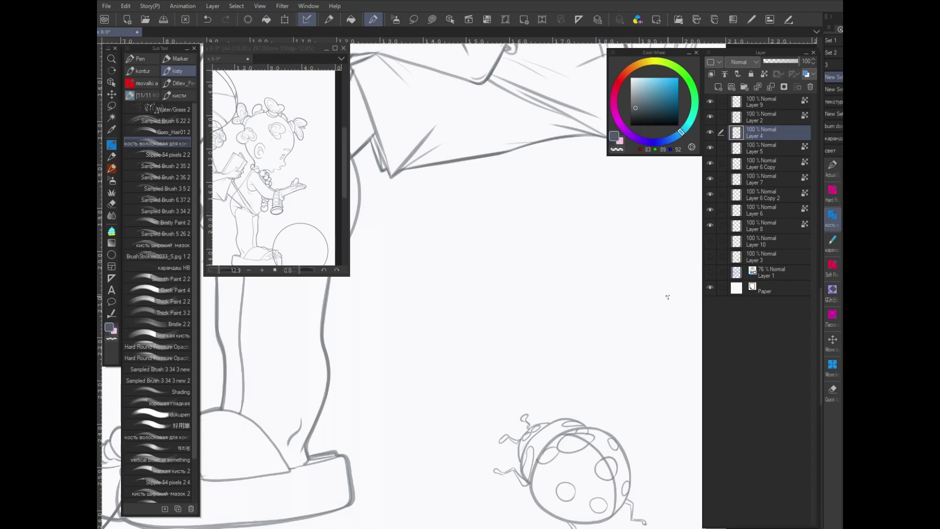
# Show the blue sketch on Layer 1 again and lower its opacity to 55%.
pyautogui.scroll(-6, 464, 369)
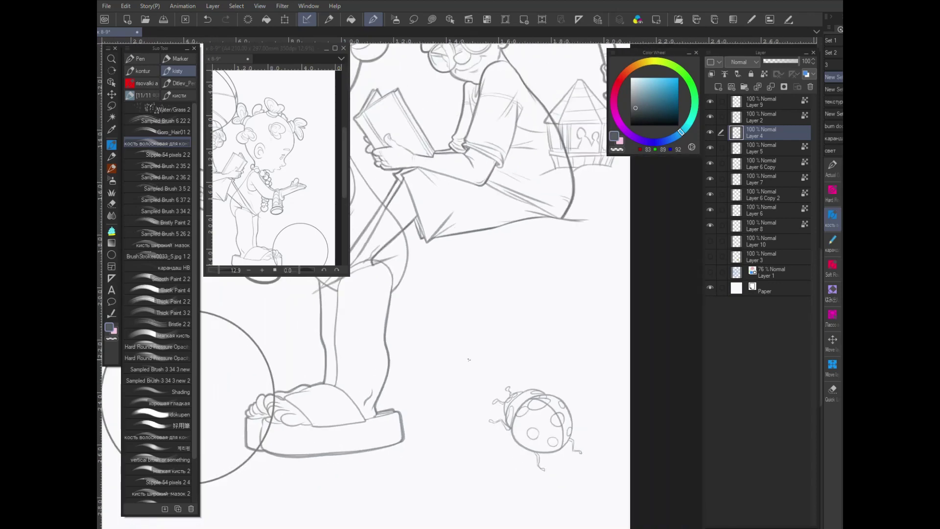
pyautogui.moveTo(464, 369); pyautogui.dragTo(575, 410)
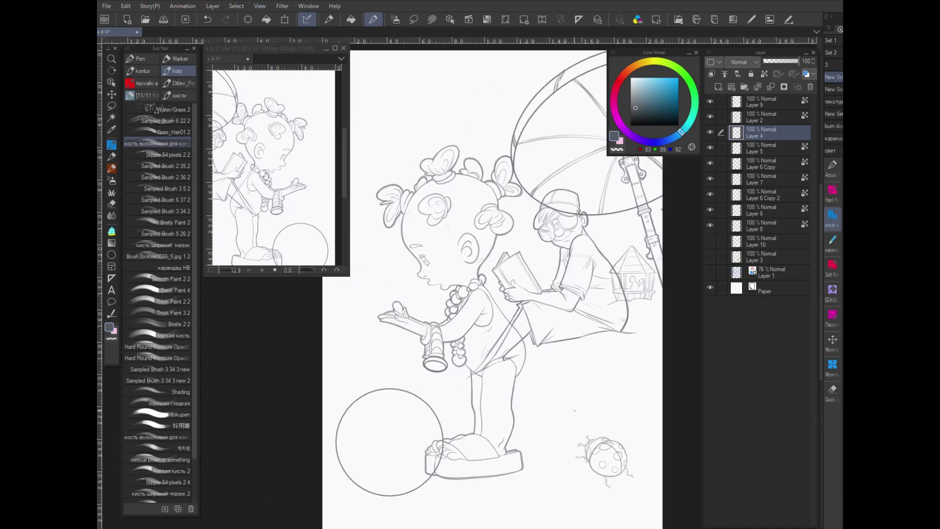
pyautogui.click(713, 273)
pyautogui.click(765, 269)
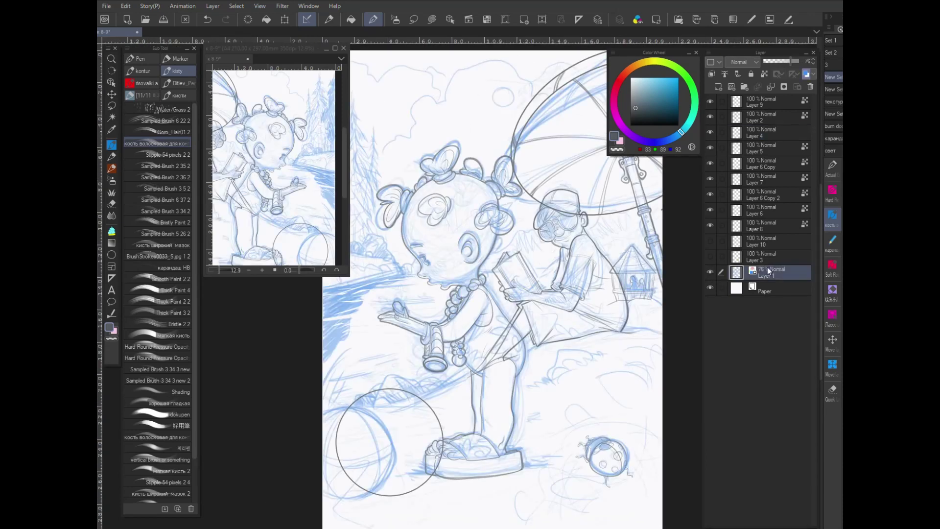
pyautogui.moveTo(769, 63)
pyautogui.mouseDown()
pyautogui.moveTo(784, 63)
pyautogui.moveTo(777, 65)
pyautogui.mouseUp()
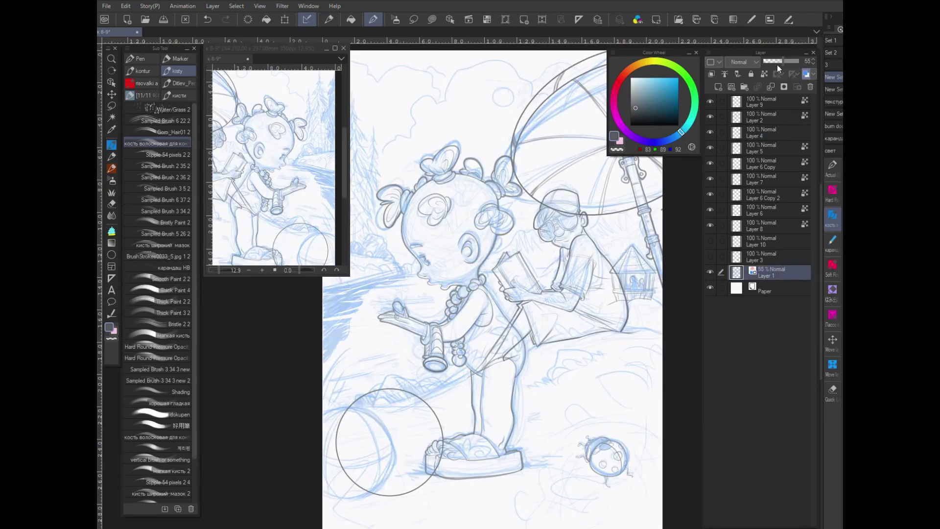
# Hide the line-art layers from Layer 8 up to Layer 9 and add a new layer above Layer 10.
pyautogui.moveTo(713, 225); pyautogui.dragTo(715, 91)
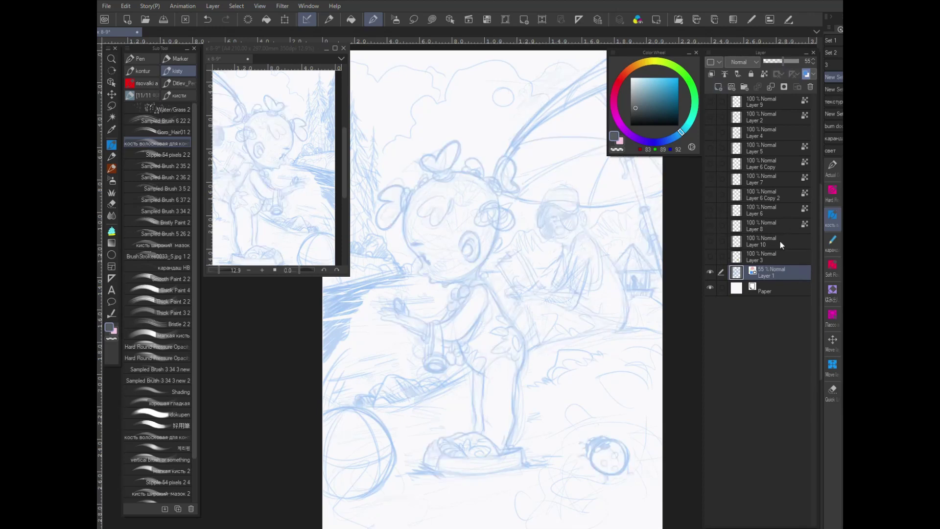
pyautogui.click(780, 241)
pyautogui.click(728, 85)
# Draw the far shoreline and the edge of the bank behind the girl's face in thin grey lines, and save the document.
pyautogui.scroll(5, 472, 303)
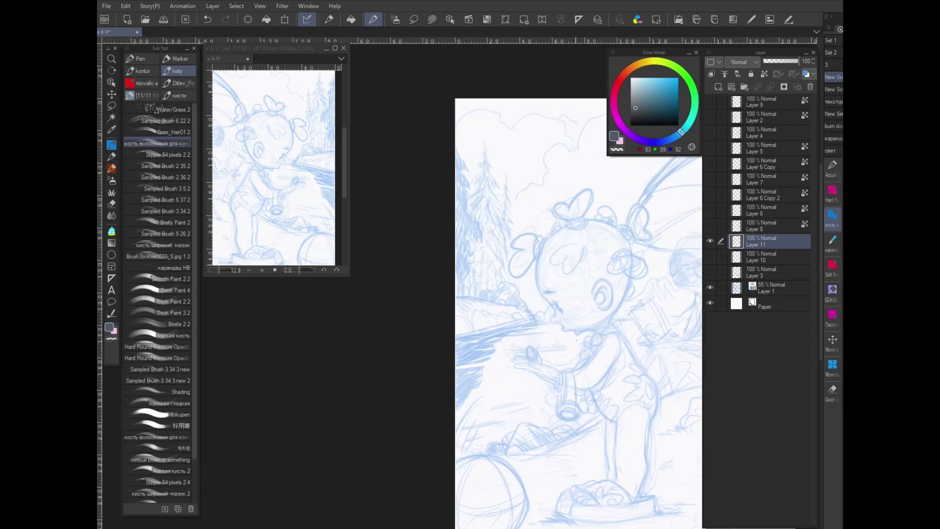
pyautogui.scroll(2, 465, 335)
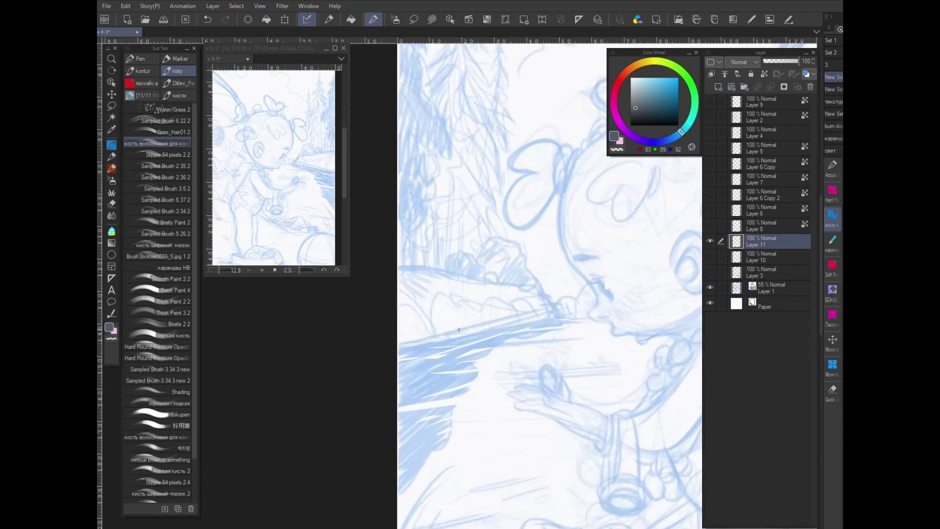
pyautogui.moveTo(397, 339); pyautogui.dragTo(547, 320)
pyautogui.moveTo(481, 326)
pyautogui.mouseDown()
pyautogui.moveTo(567, 311)
pyautogui.moveTo(537, 290)
pyautogui.mouseUp()
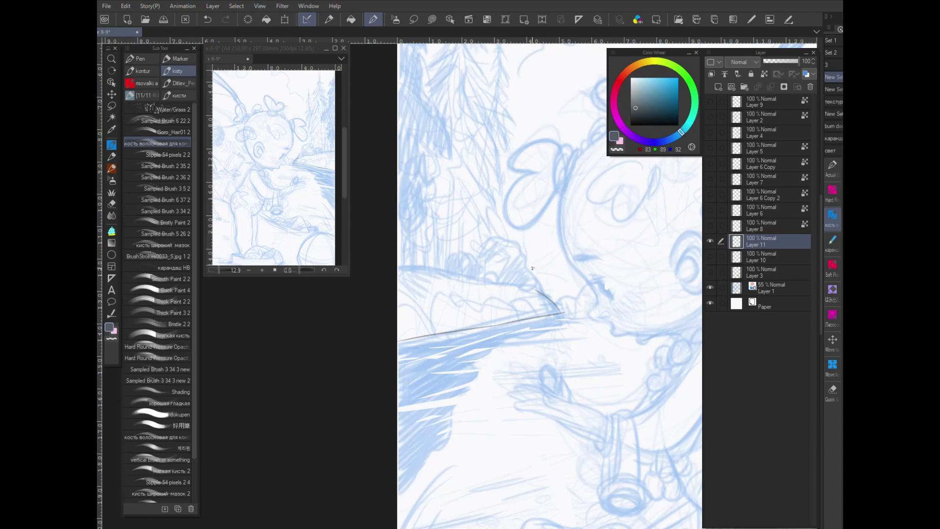
pyautogui.hotkey('ctrl', 's')
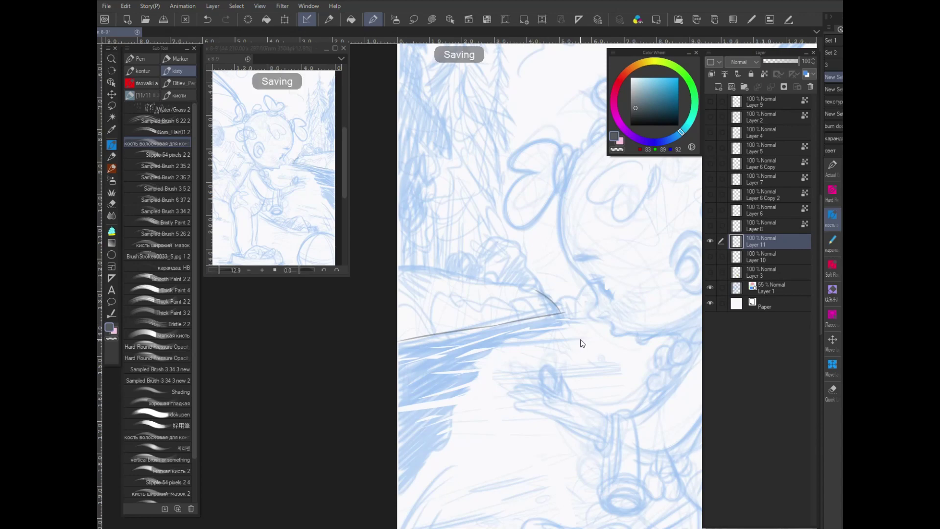
pyautogui.click(110, 8)
pyautogui.moveTo(222, 186)
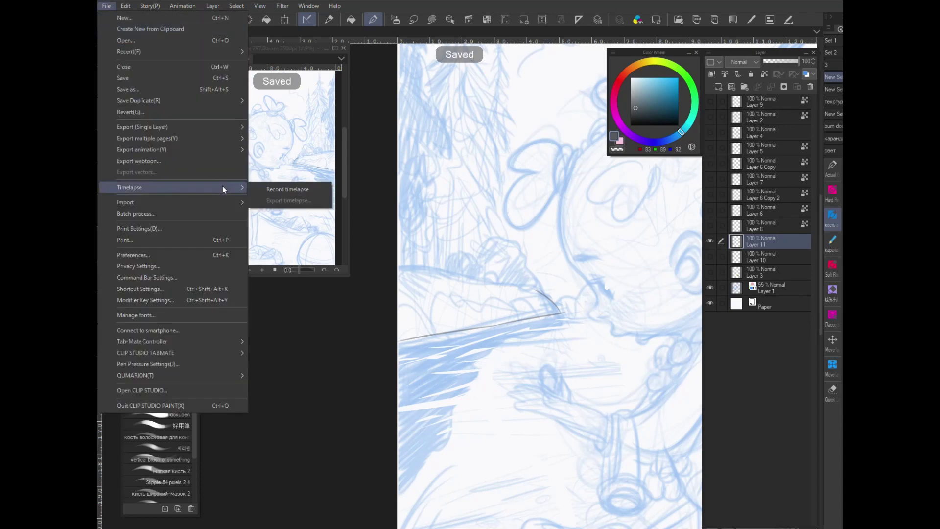
pyautogui.click(568, 278)
# Save the illustration once more and close both of its document windows.
pyautogui.hotkey('ctrl', 's')
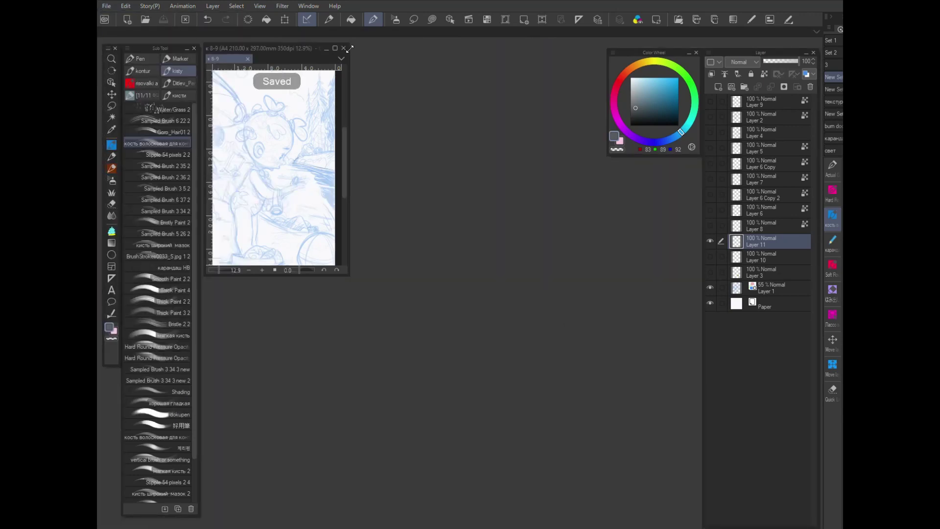
pyautogui.click(343, 48)
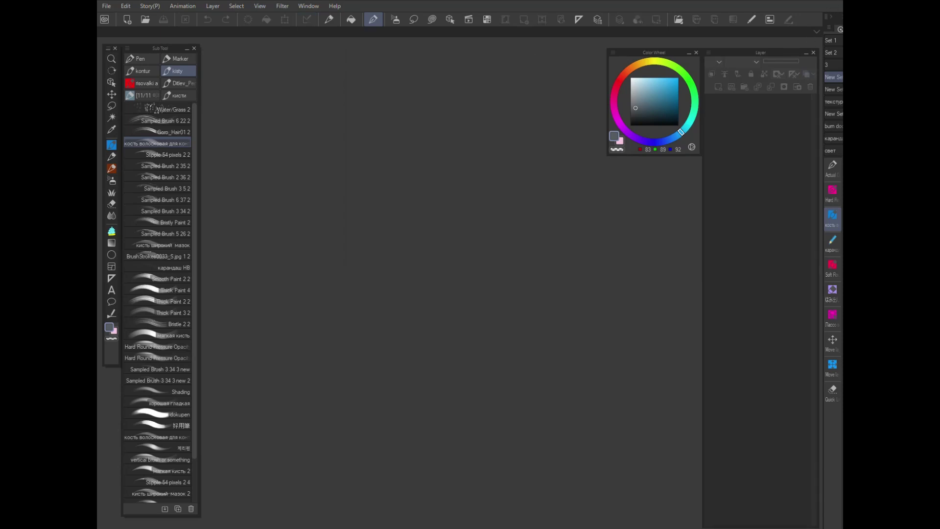
pyautogui.hotkey('alt', 'F4')
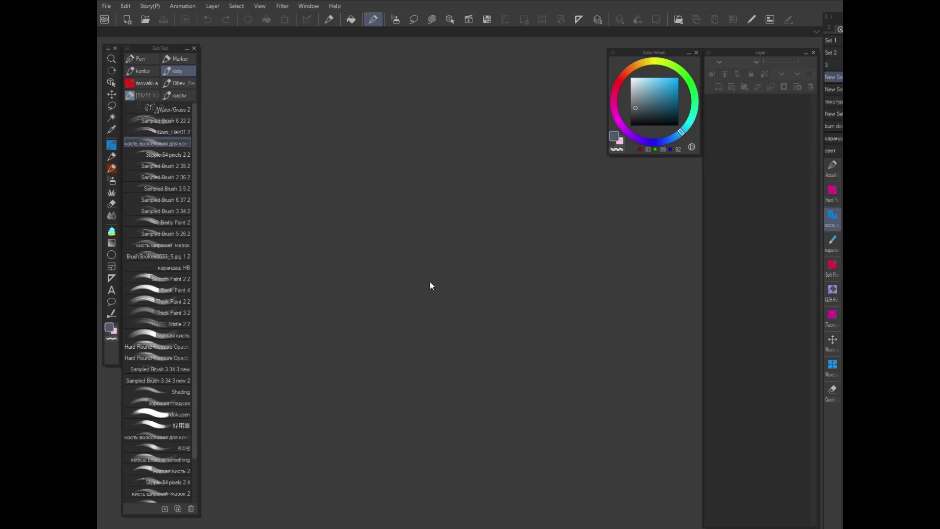
# Open the beach illustration from the Мистер Ракушка folder inside the children's book projects.
pyautogui.click(142, 20)
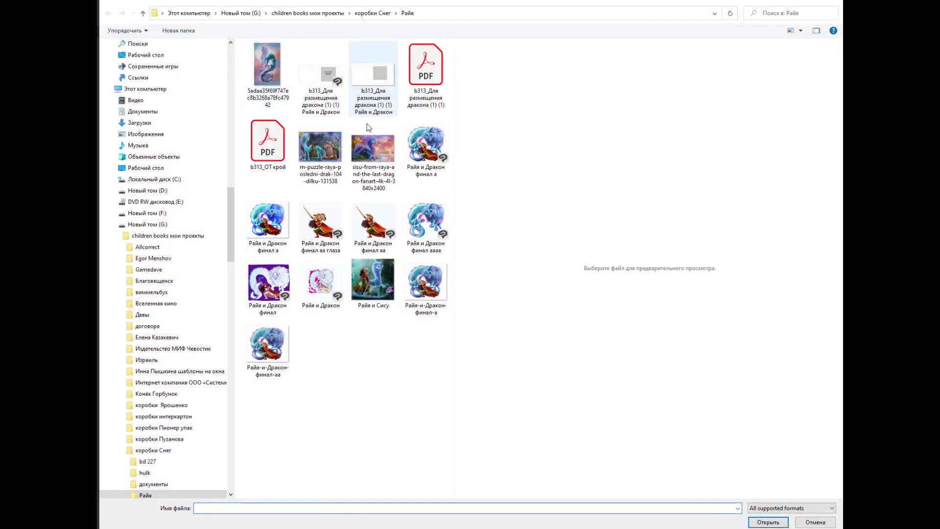
pyautogui.click(299, 13)
pyautogui.doubleClick(292, 315)
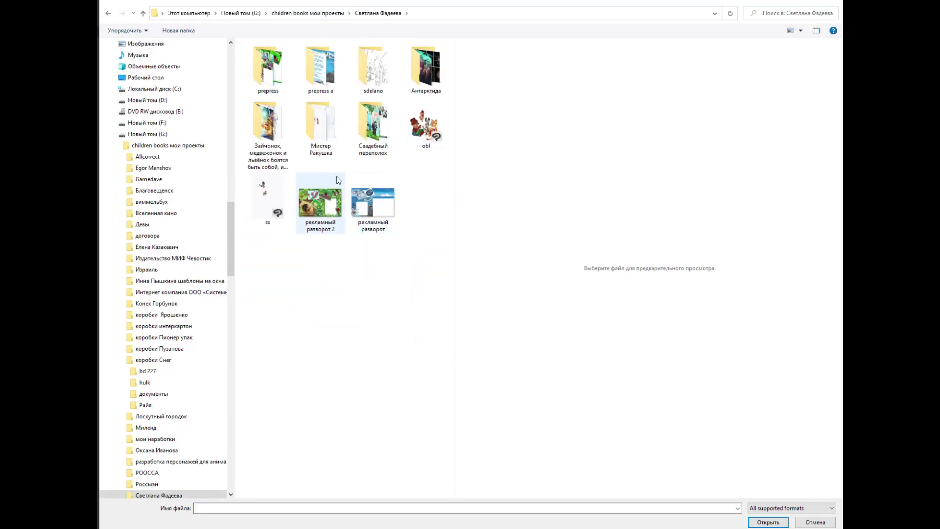
pyautogui.click(322, 139)
pyautogui.doubleClick(322, 140)
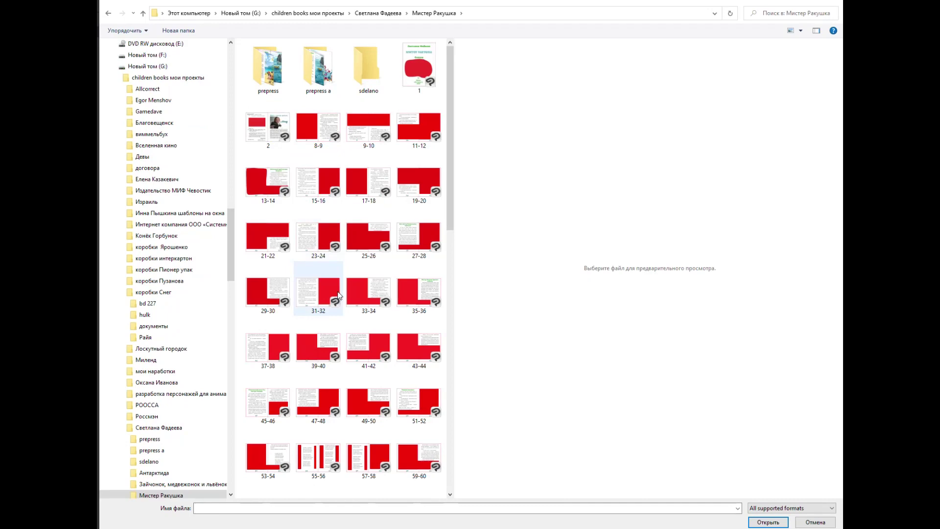
pyautogui.scroll(-10, 341, 289)
pyautogui.click(413, 354)
pyautogui.click(768, 522)
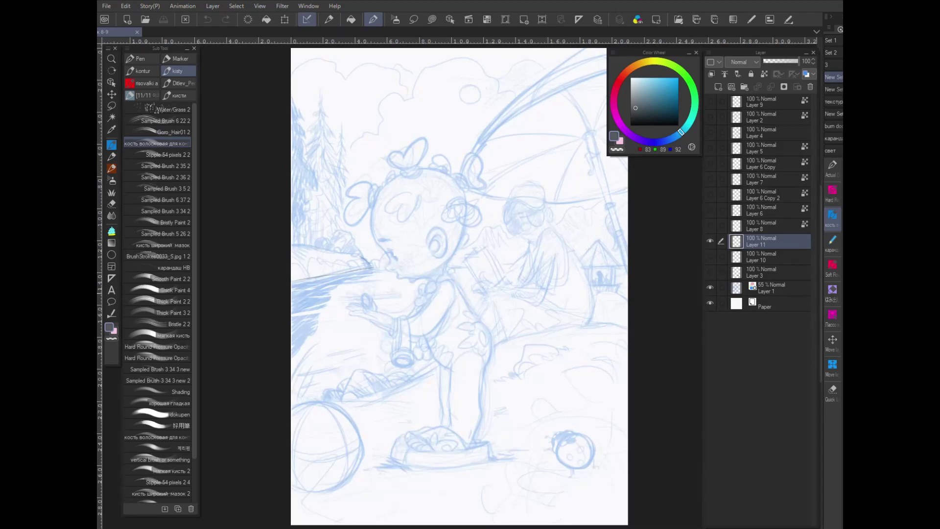
# Outline the bushes along the far shore behind the girl's face with thin grey lines on Layer 11.
pyautogui.scroll(2, 437, 294)
pyautogui.moveTo(413, 324)
pyautogui.mouseDown()
pyautogui.moveTo(478, 354)
pyautogui.moveTo(486, 331)
pyautogui.mouseUp()
pyautogui.scroll(2, 478, 353)
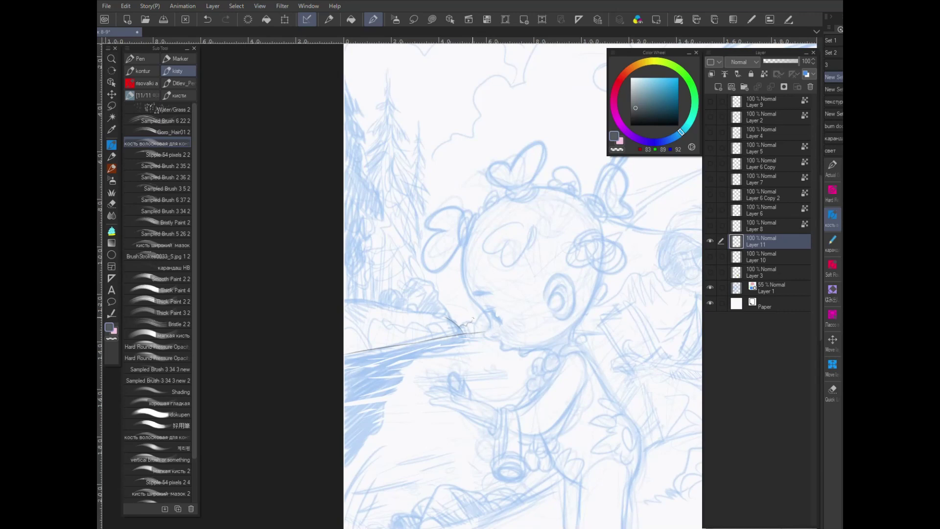
pyautogui.moveTo(460, 334); pyautogui.dragTo(416, 310)
pyautogui.scroll(-2, 453, 305)
pyautogui.moveTo(370, 346)
pyautogui.mouseDown()
pyautogui.moveTo(411, 363)
pyautogui.moveTo(399, 364)
pyautogui.mouseUp()
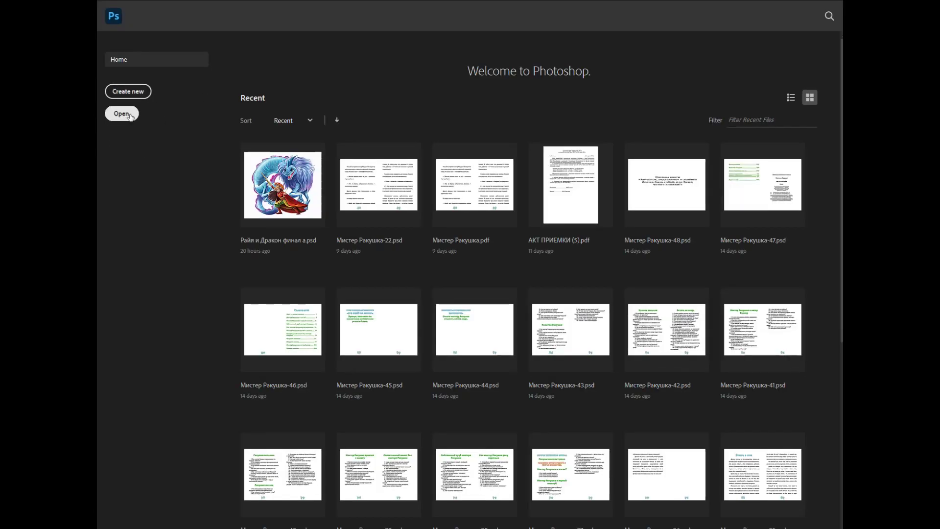
# Switch to Photoshop and create a document from the A4 CMYK preset, 209,97 × 297,01 mm at 300 ppi.
pyautogui.click(132, 94)
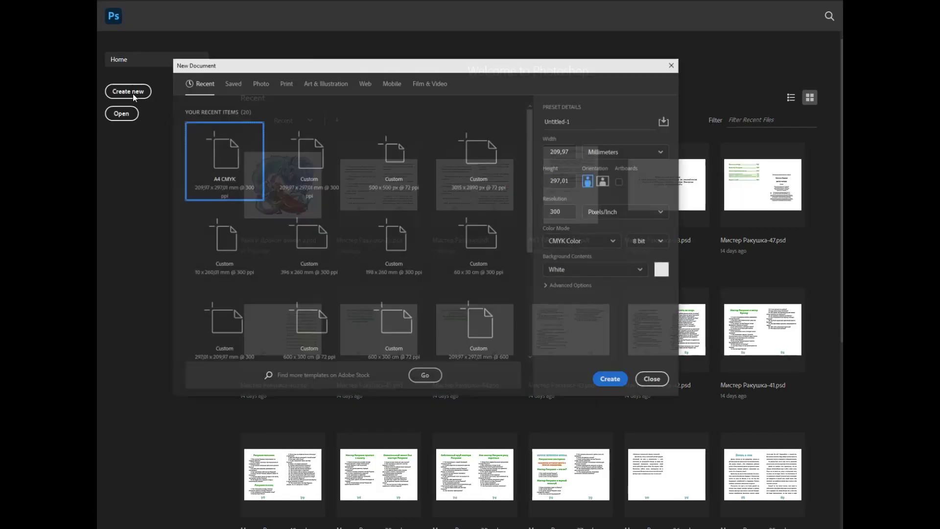
pyautogui.click(306, 157)
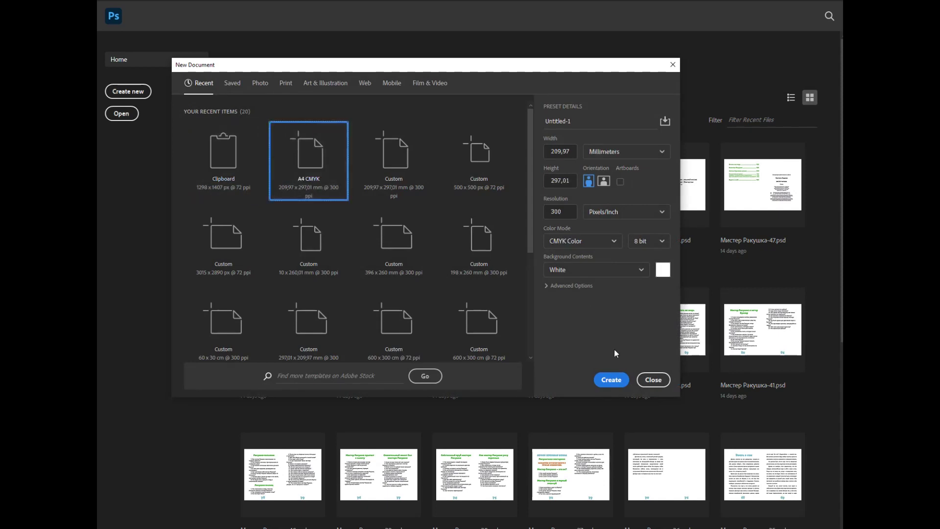
pyautogui.click(611, 379)
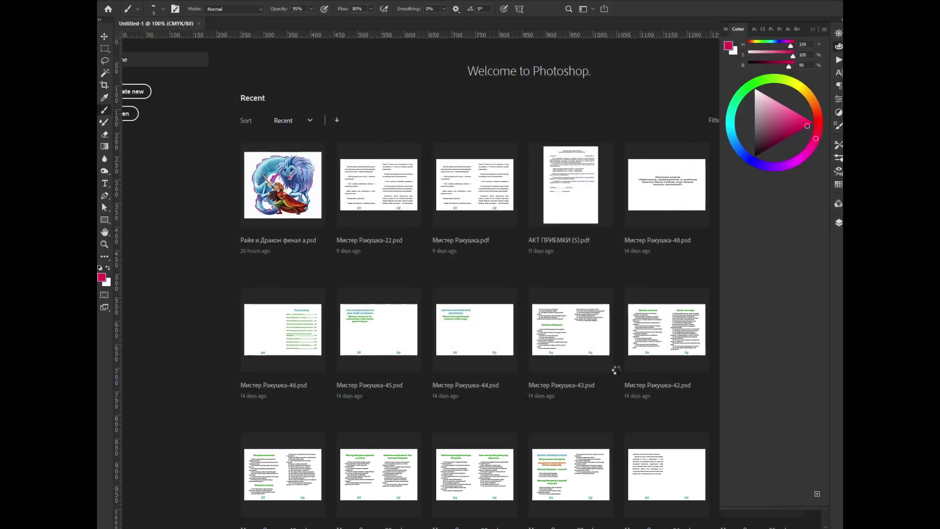
# Add a new layer above the background and draw a small tilted four-sided outline on it in crimson.
pyautogui.scroll(5, 518, 230)
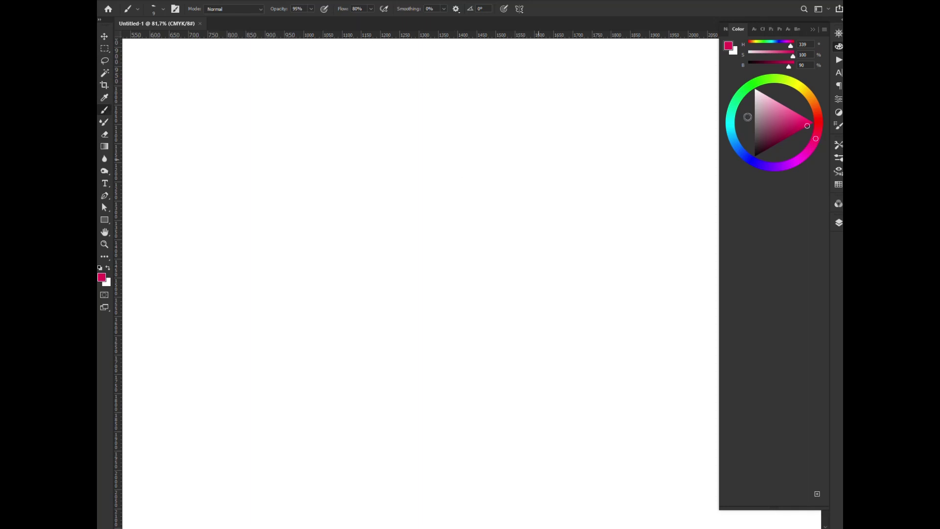
pyautogui.click(798, 121)
pyautogui.click(839, 224)
pyautogui.click(801, 526)
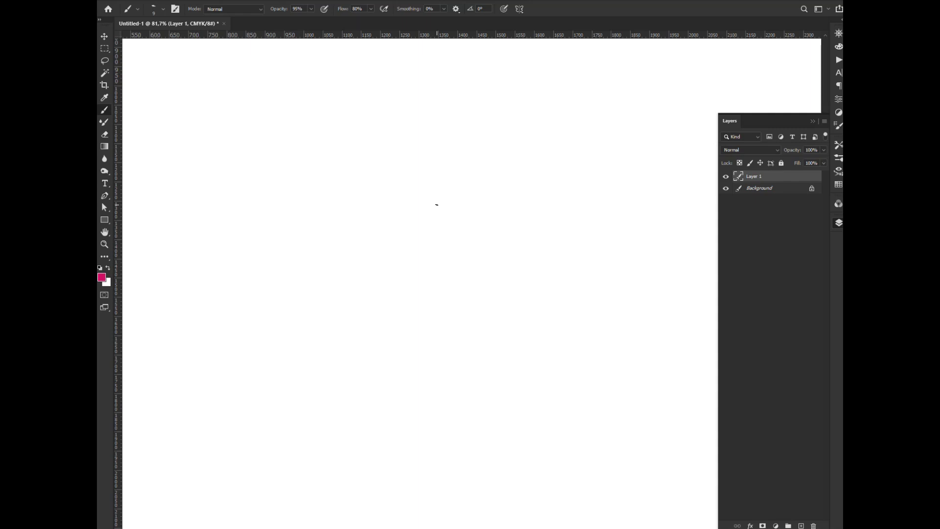
pyautogui.moveTo(462, 252); pyautogui.dragTo(450, 199)
pyautogui.moveTo(464, 254); pyautogui.dragTo(443, 201)
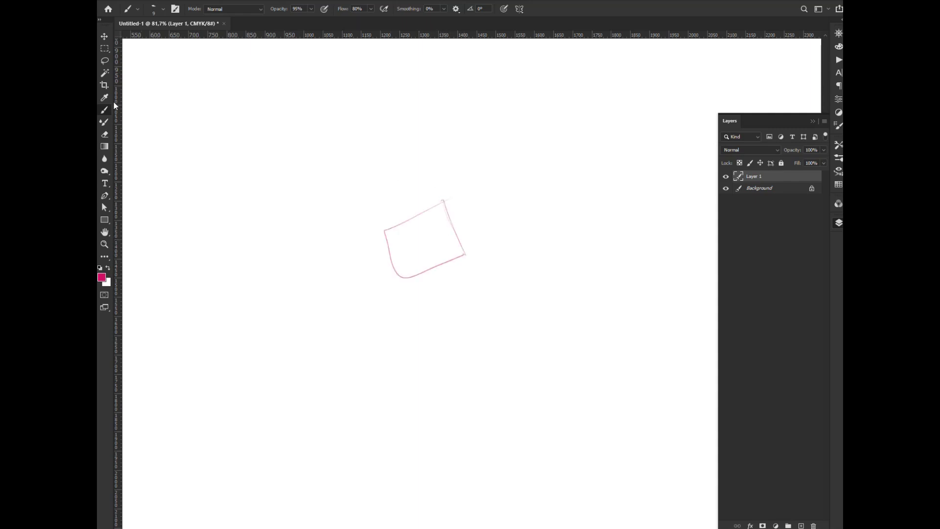
# Lasso the area of the four-sided outline, fill it with crimson and deselect.
pyautogui.click(107, 62)
pyautogui.moveTo(444, 198)
pyautogui.mouseDown()
pyautogui.moveTo(375, 245)
pyautogui.moveTo(415, 286)
pyautogui.moveTo(462, 236)
pyautogui.moveTo(457, 200)
pyautogui.mouseUp()
pyautogui.hotkey('alt', 'BackSpace')
pyautogui.hotkey('ctrl', 'd')
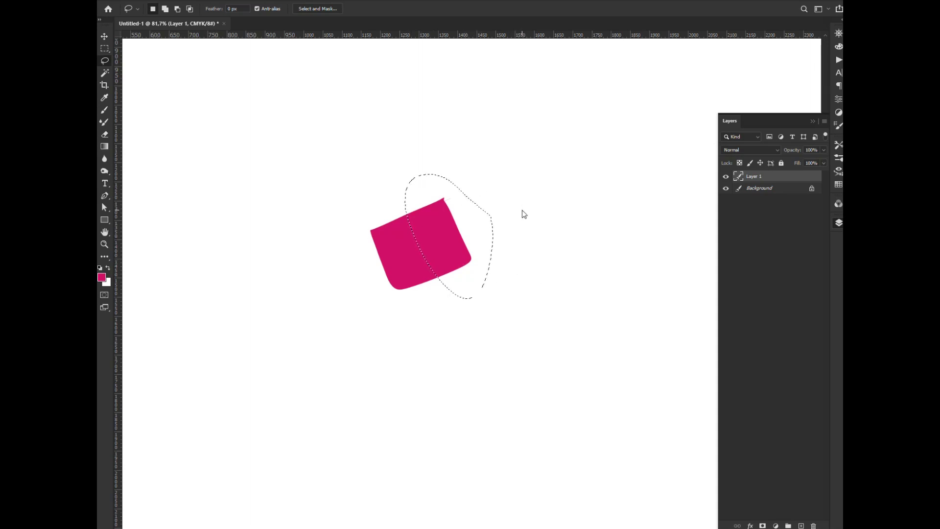
# Choose bright green and recolour the selected right part of the shape using Hue/Saturation with Colorize, hue 119 and saturation 91; deselect.
pyautogui.click(646, 206)
pyautogui.click(634, 127)
pyautogui.press('Return')
pyautogui.hotkey('ctrl', 'u')
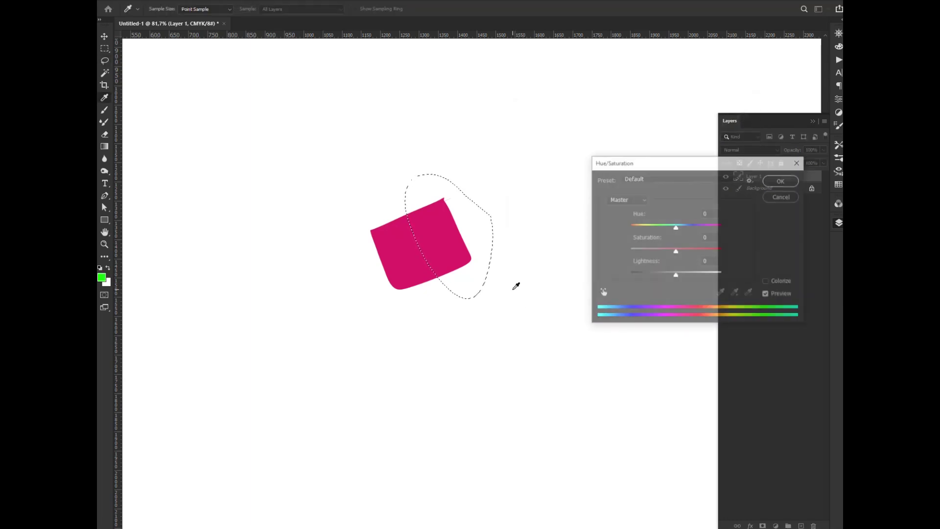
pyautogui.click(766, 283)
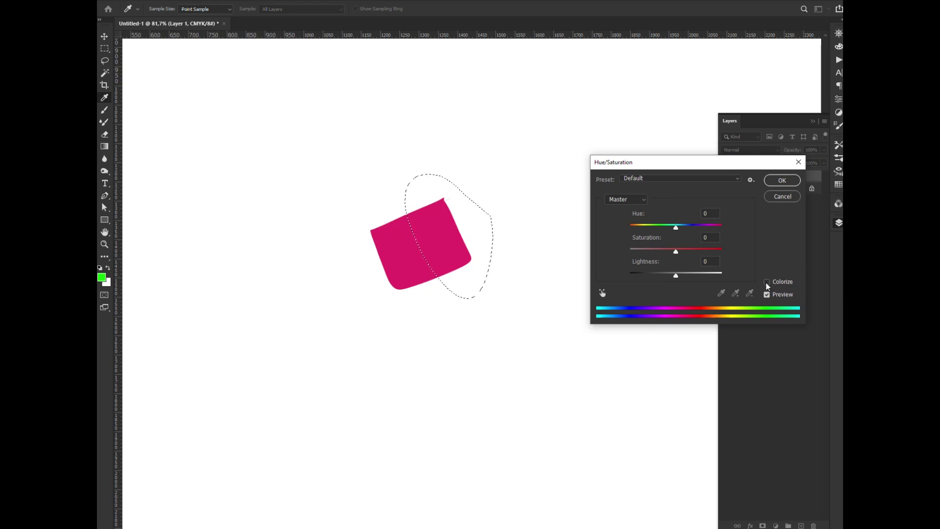
pyautogui.moveTo(653, 251); pyautogui.dragTo(715, 253)
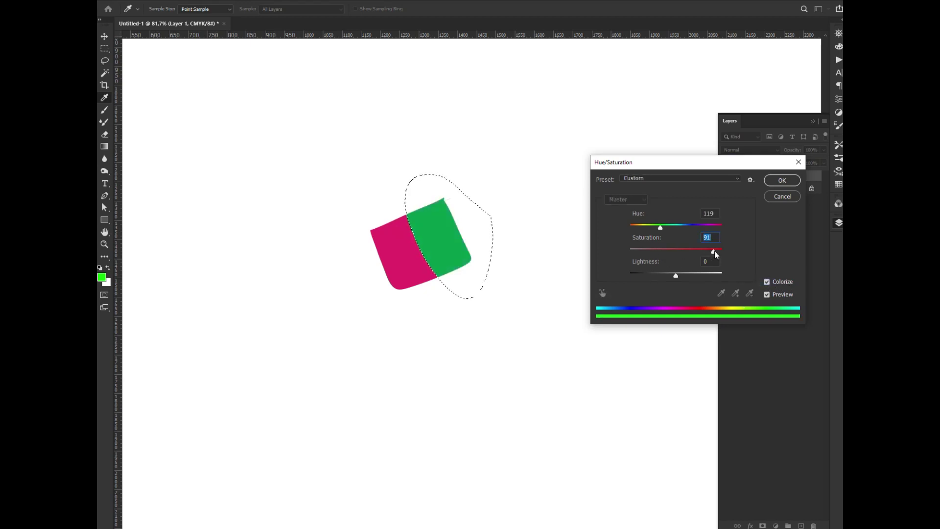
pyautogui.click(782, 180)
pyautogui.hotkey('ctrl', 'd')
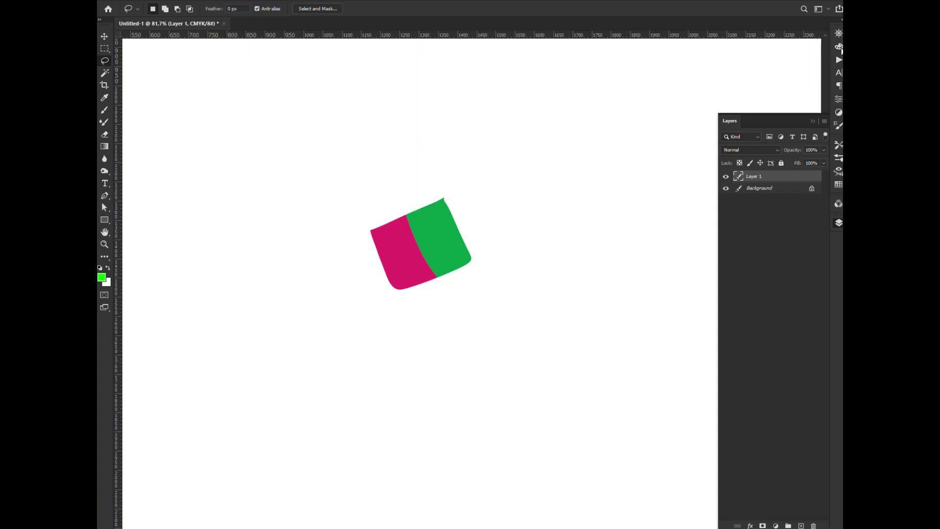
# Choose a blue with hue 201 and recolour the whole shape using Hue/Saturation with Colorize and saturation 77.
pyautogui.click(839, 46)
pyautogui.click(733, 138)
pyautogui.click(808, 123)
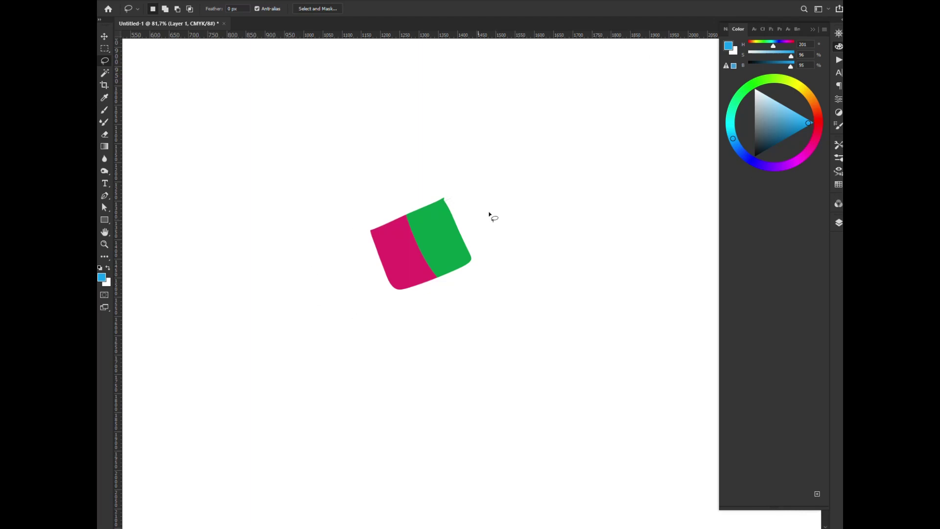
pyautogui.press('ctrl')
pyautogui.hotkey('ctrl', 'u')
pyautogui.click(767, 283)
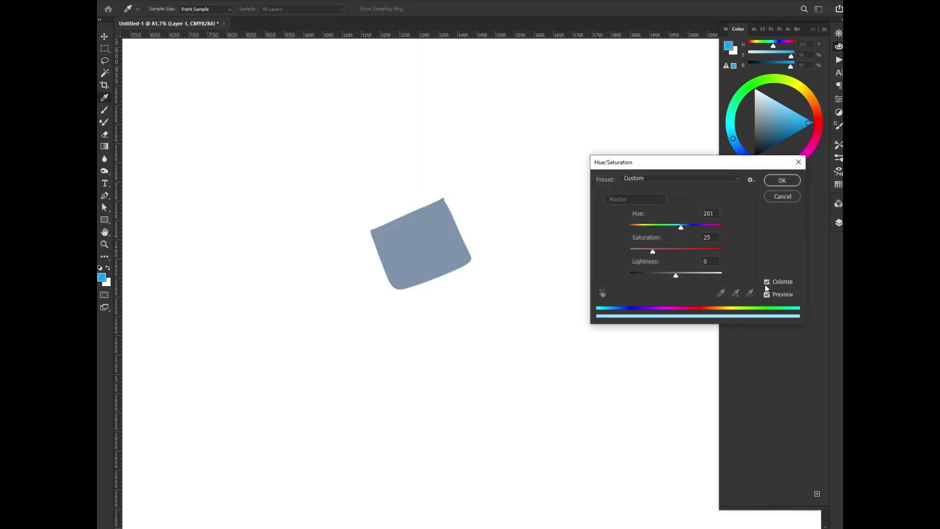
pyautogui.moveTo(658, 252); pyautogui.dragTo(704, 252)
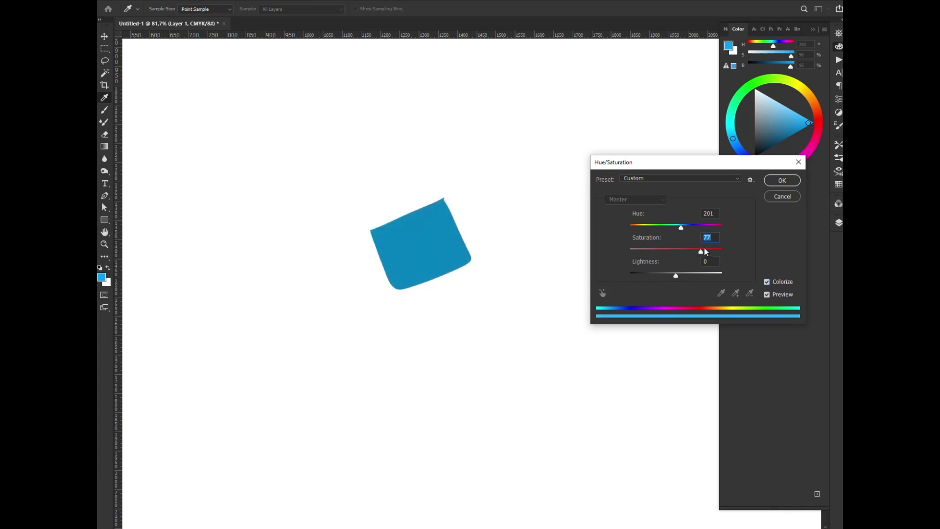
pyautogui.click(784, 181)
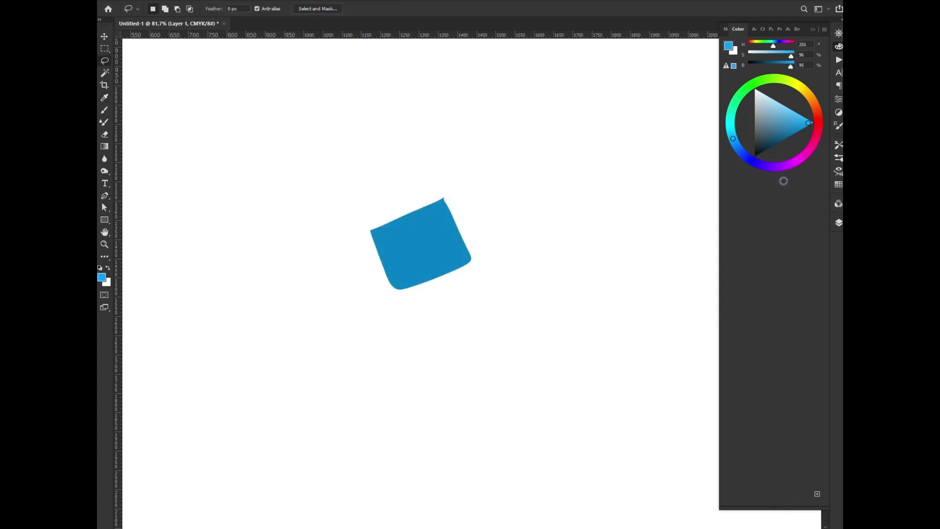
# Lasso the left part of the shape, lock the layer's transparent pixels, fill the selection with dark blue-grey and deselect.
pyautogui.click(759, 147)
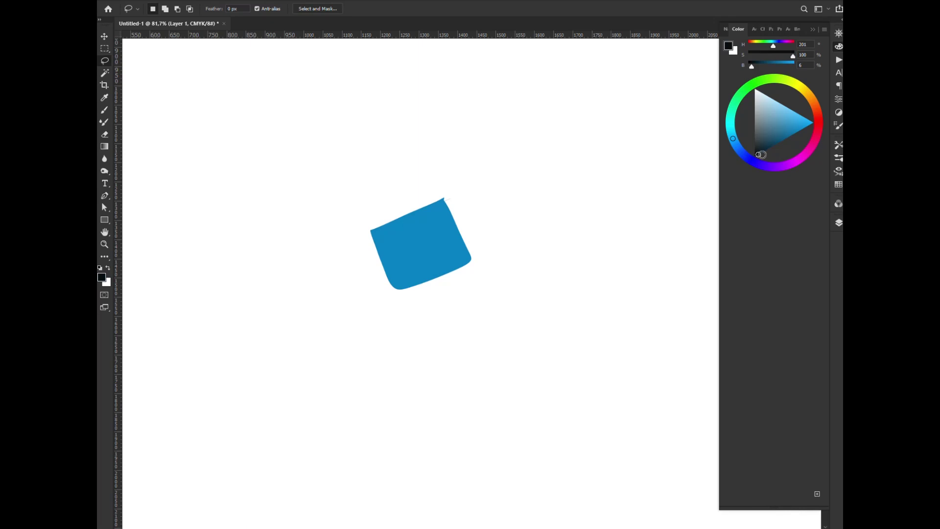
pyautogui.click(760, 149)
pyautogui.moveTo(398, 202)
pyautogui.mouseDown()
pyautogui.moveTo(427, 303)
pyautogui.moveTo(349, 231)
pyautogui.mouseUp()
pyautogui.click(839, 222)
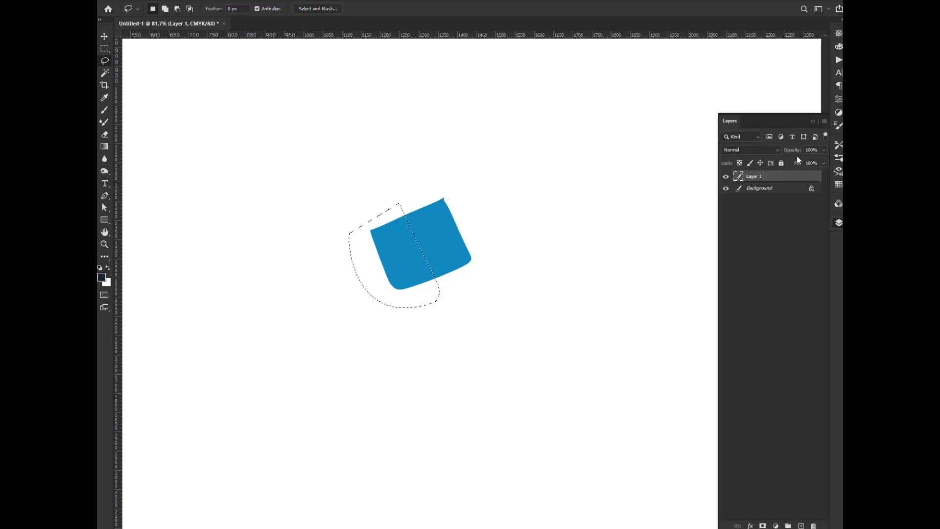
pyautogui.click(782, 163)
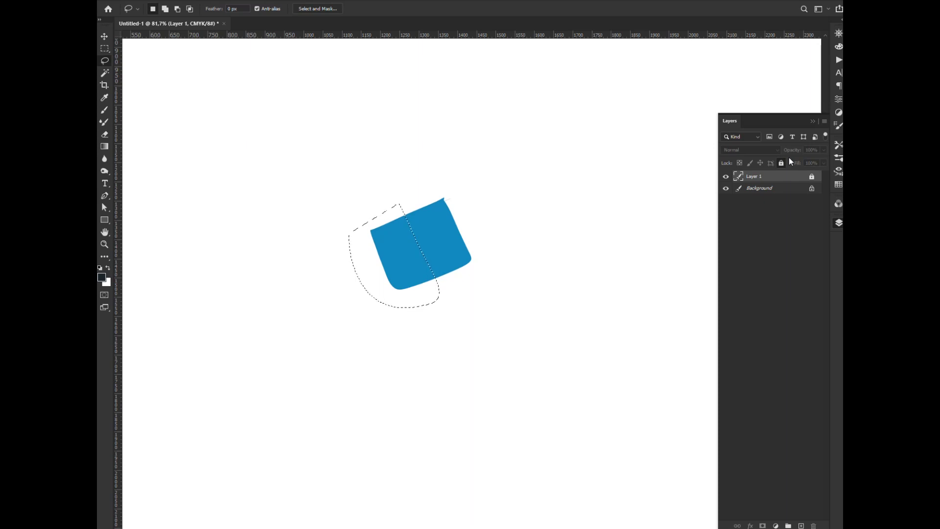
pyautogui.click(782, 163)
pyautogui.click(739, 162)
pyautogui.hotkey('alt', 'BackSpace')
pyautogui.hotkey('ctrl', 'd')
# Choose yellow, lasso around the whole shape, and recolour it using Hue/Saturation with Colorize, hue 48 and high saturation; deselect.
pyautogui.click(839, 47)
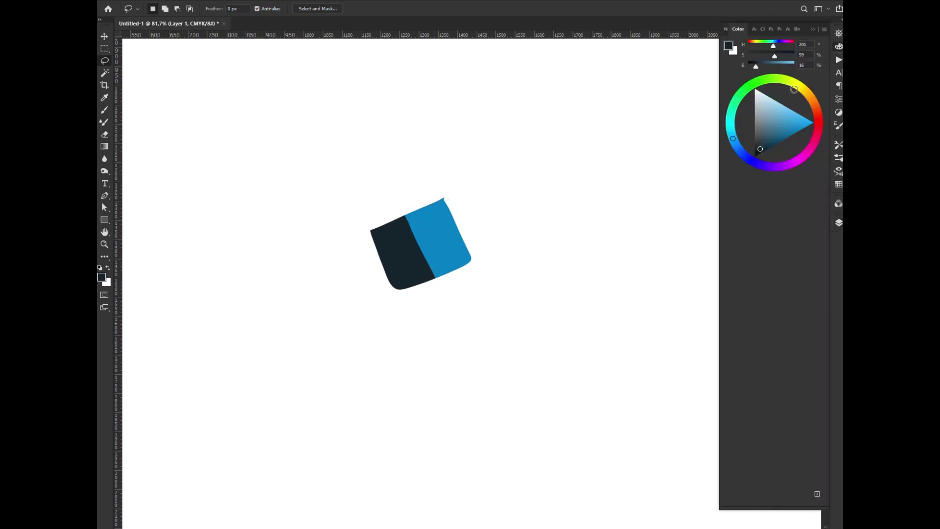
pyautogui.click(803, 88)
pyautogui.click(808, 121)
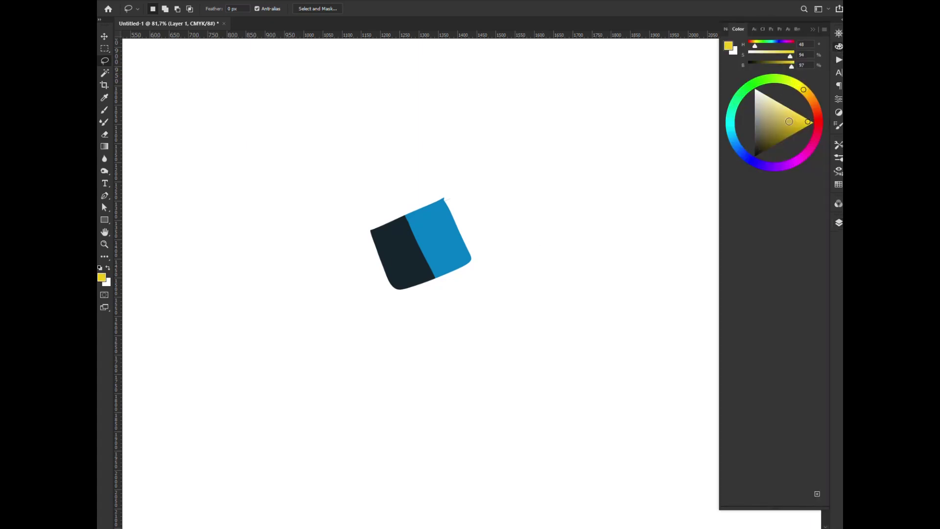
pyautogui.moveTo(499, 223)
pyautogui.mouseDown()
pyautogui.moveTo(357, 216)
pyautogui.moveTo(494, 284)
pyautogui.mouseUp()
pyautogui.hotkey('ctrl', 'u')
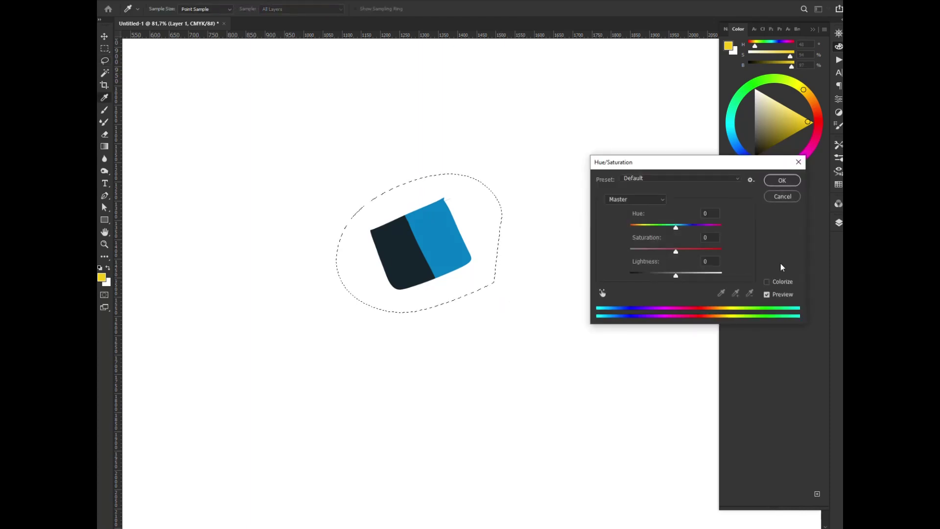
pyautogui.click(767, 282)
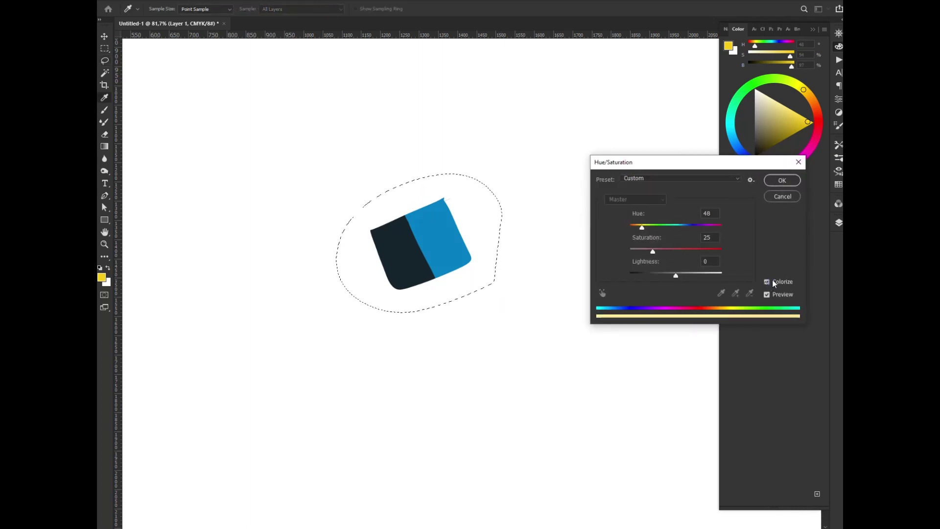
pyautogui.moveTo(654, 254); pyautogui.dragTo(710, 251)
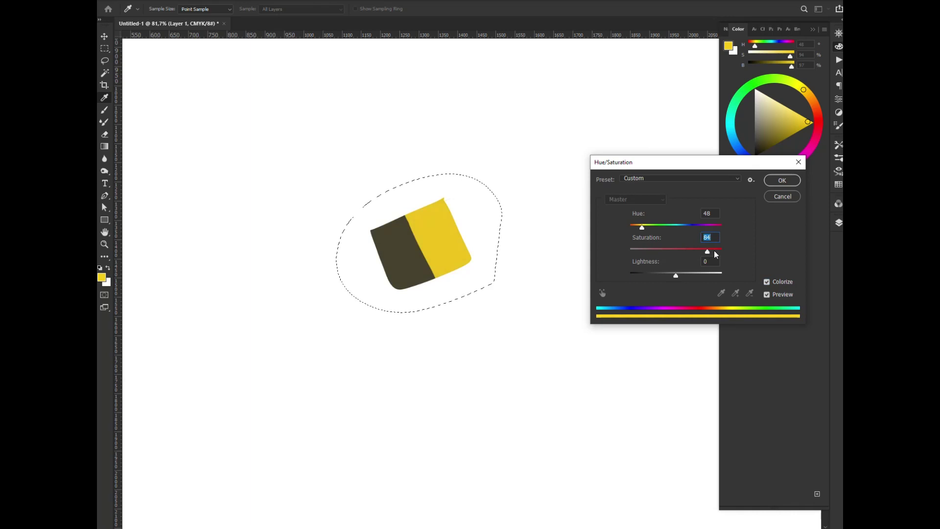
pyautogui.click(781, 180)
pyautogui.click(612, 267)
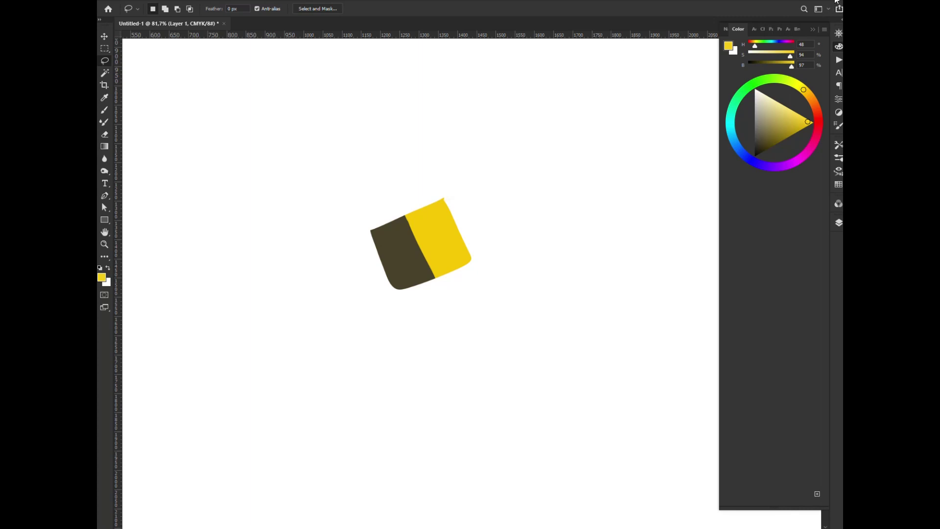
# Switch back to Clip Studio Paint and view the Hue/Saturation/Luminosity adjustment for Layer 11 without altering its values.
pyautogui.click(837, 2)
pyautogui.click(479, 195)
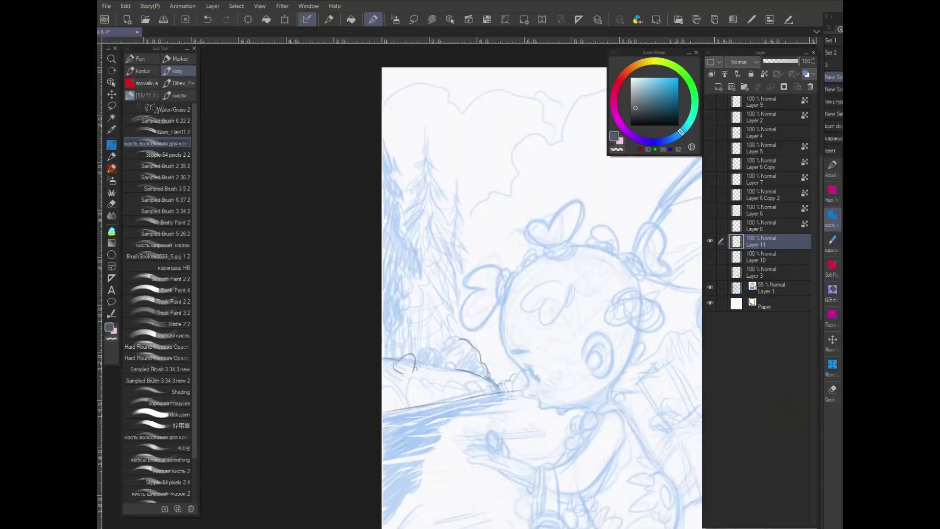
pyautogui.moveTo(612, 345); pyautogui.dragTo(437, 342)
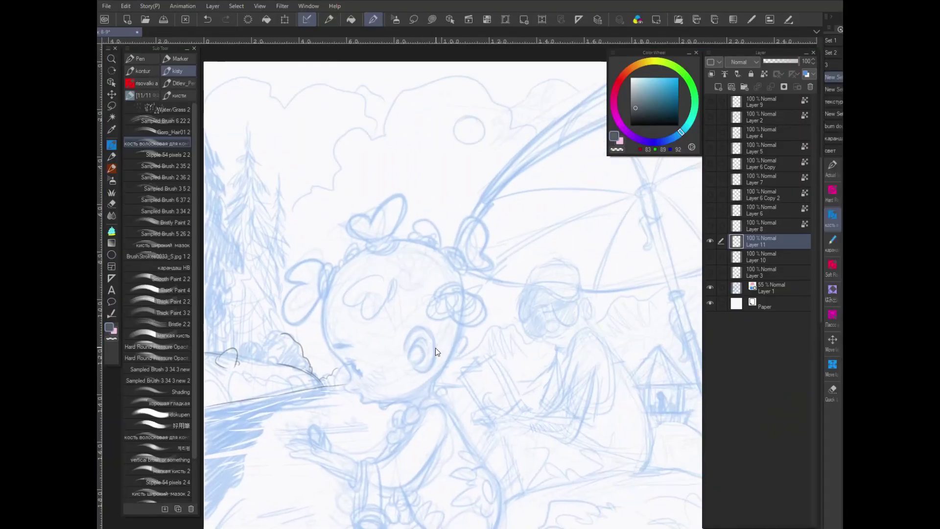
pyautogui.hotkey('ctrl', 'u')
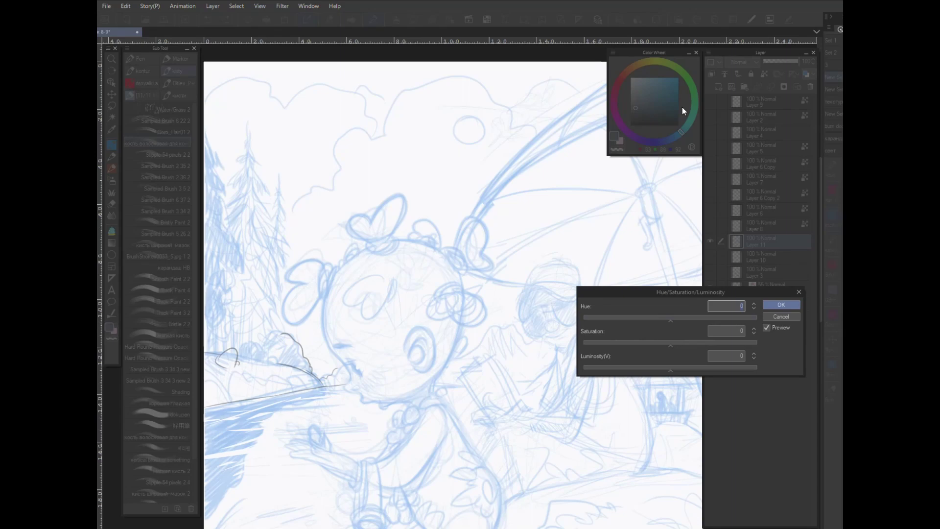
pyautogui.click(785, 304)
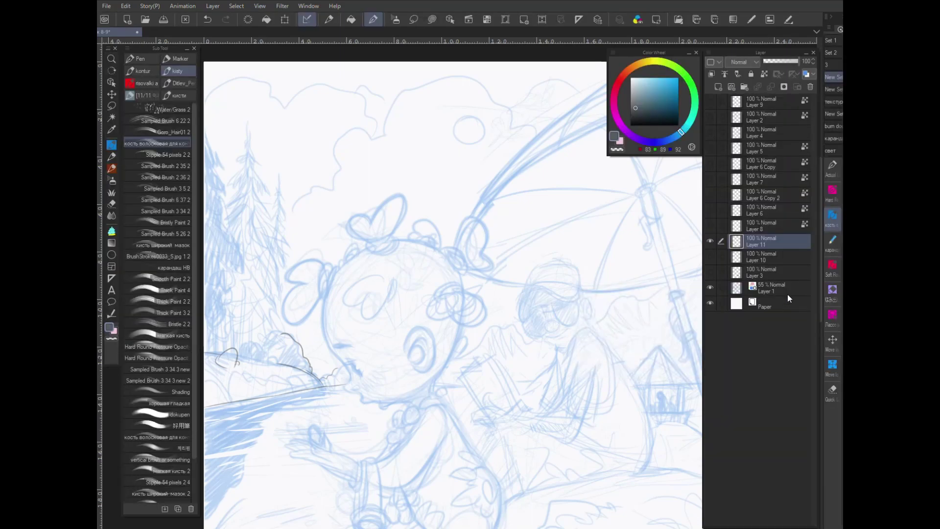
# Set the drawing colour to a slightly lighter grey, RGB 95, 100, 102.
pyautogui.moveTo(490, 294); pyautogui.dragTo(636, 279)
pyautogui.click(635, 105)
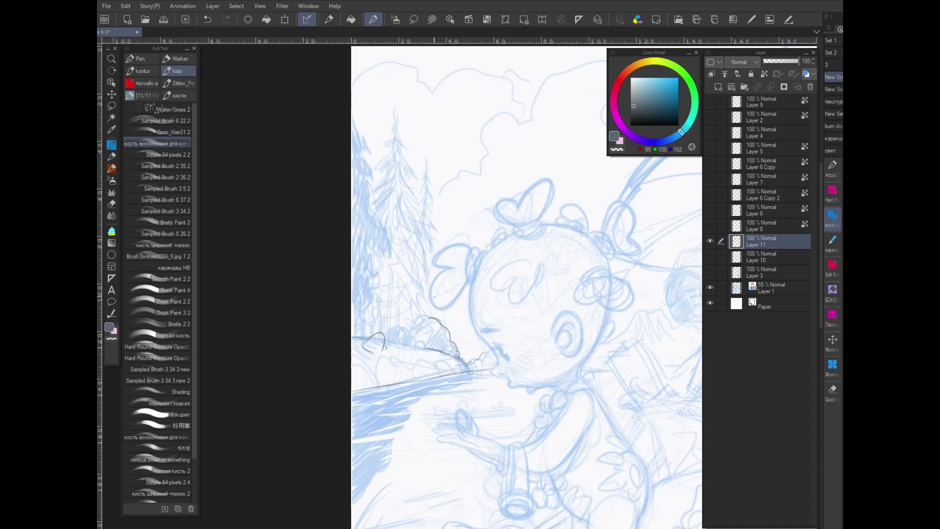
# Finish the bush outline on the far shore and draw stones and a jagged grass edge along the bank on Layer 11.
pyautogui.scroll(2, 435, 297)
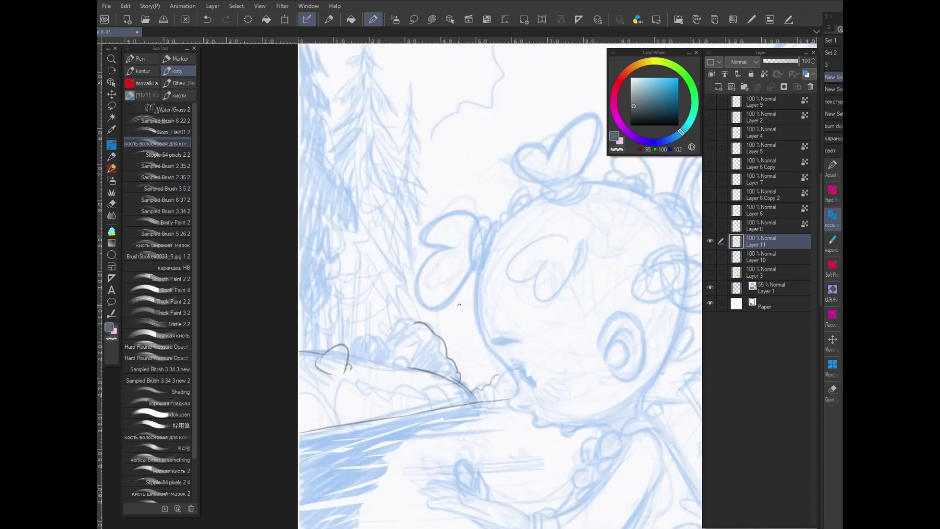
pyautogui.scroll(-2, 459, 304)
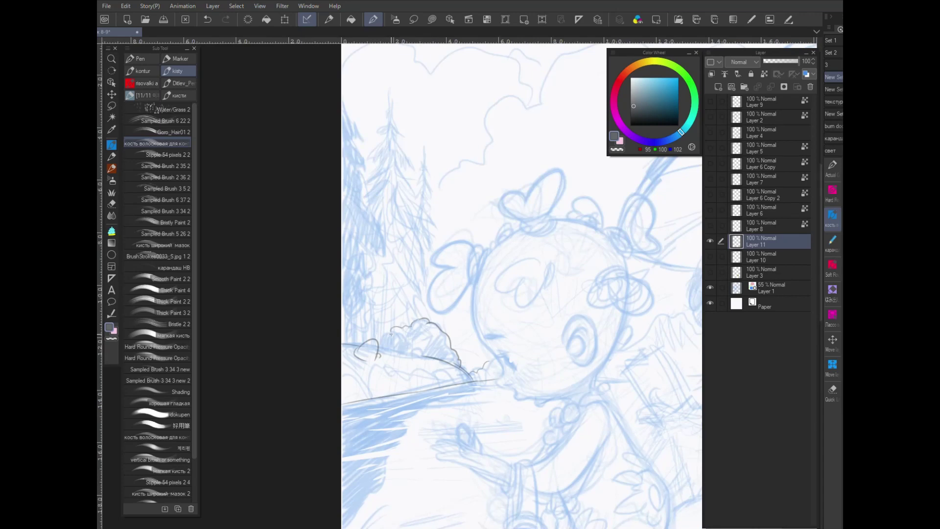
pyautogui.moveTo(404, 353)
pyautogui.mouseDown()
pyautogui.moveTo(348, 383)
pyautogui.moveTo(370, 388)
pyautogui.moveTo(388, 375)
pyautogui.moveTo(418, 373)
pyautogui.mouseUp()
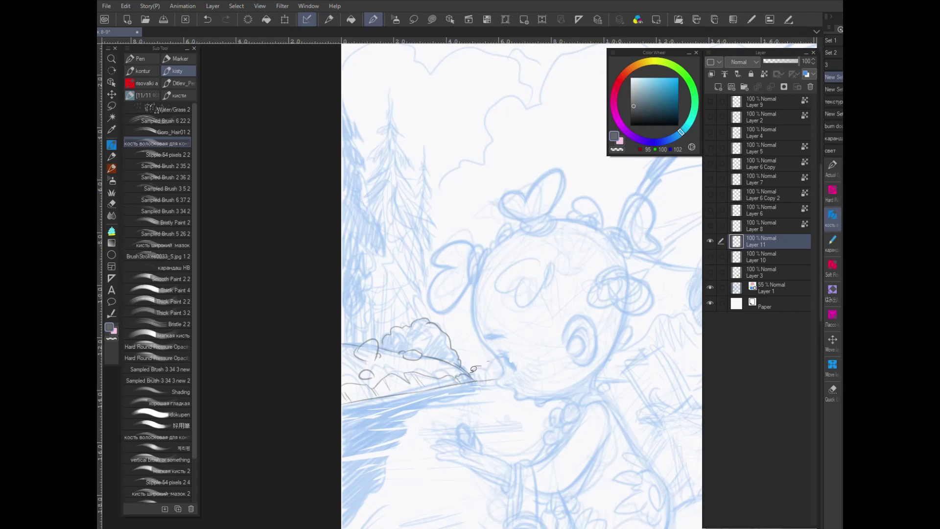
# Add inner contour lines to the bush foliage and small detail strokes to the rounded boulder beside it.
pyautogui.scroll(4, 494, 366)
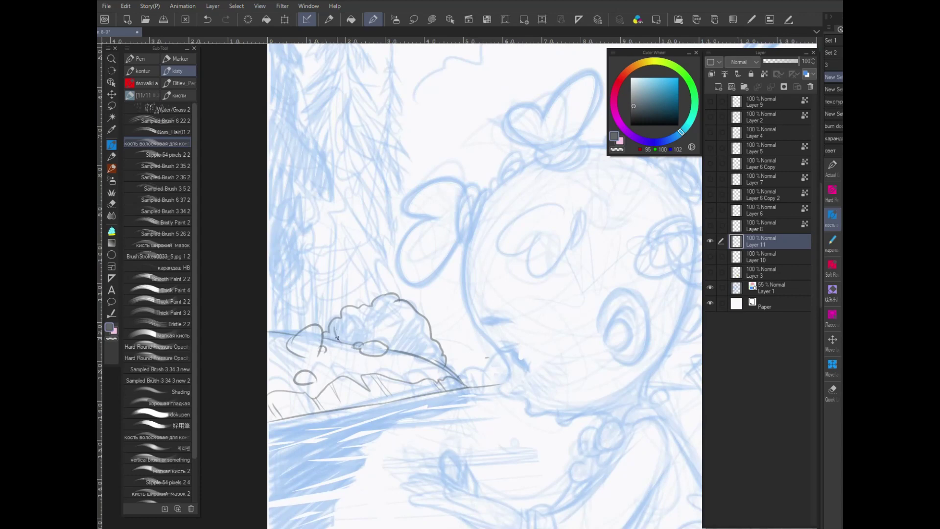
pyautogui.moveTo(408, 336); pyautogui.dragTo(416, 319)
pyautogui.moveTo(379, 345)
pyautogui.mouseDown()
pyautogui.moveTo(381, 313)
pyautogui.moveTo(368, 340)
pyautogui.moveTo(362, 322)
pyautogui.moveTo(347, 336)
pyautogui.mouseUp()
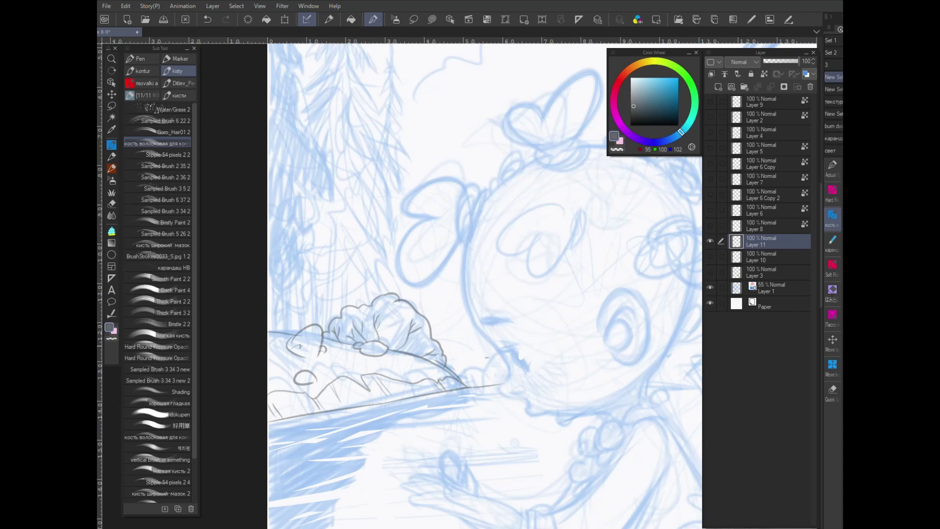
pyautogui.moveTo(317, 347)
pyautogui.mouseDown()
pyautogui.moveTo(302, 318)
pyautogui.moveTo(284, 334)
pyautogui.mouseUp()
# Rotate the Layer 11 shore line art clockwise with a free transform until the waterline is horizontal, and apply it.
pyautogui.scroll(-2, 355, 369)
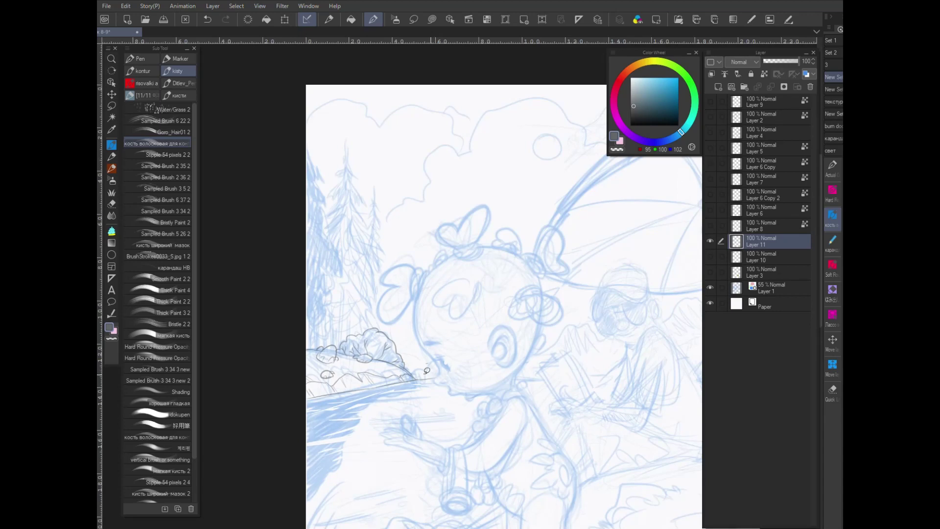
pyautogui.scroll(-1, 451, 375)
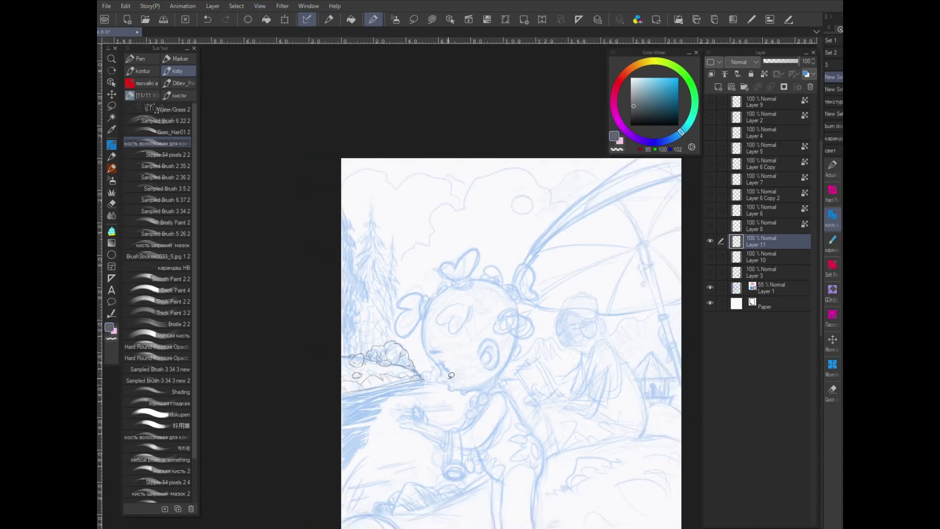
pyautogui.hotkey('ctrl', 't')
pyautogui.moveTo(430, 374); pyautogui.dragTo(415, 383)
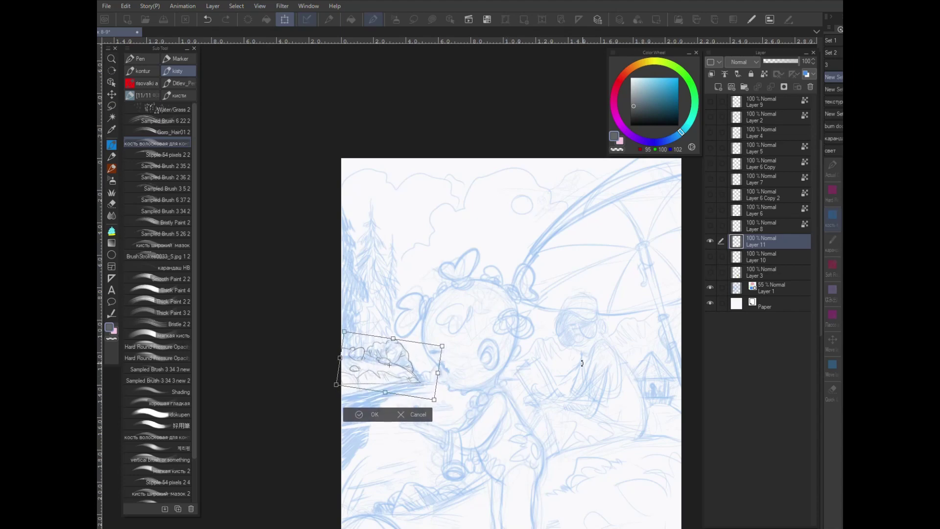
pyautogui.press('Return')
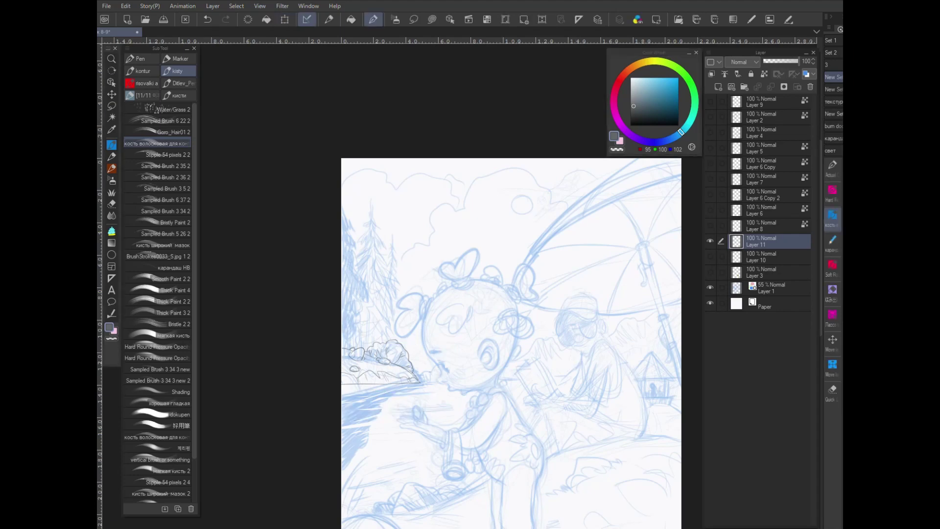
pyautogui.rightClick(713, 527)
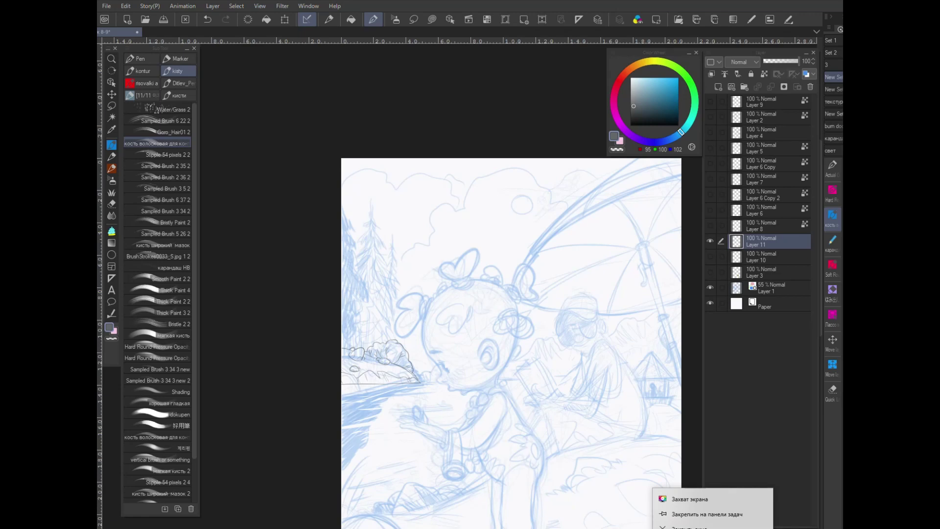
pyautogui.click(713, 528)
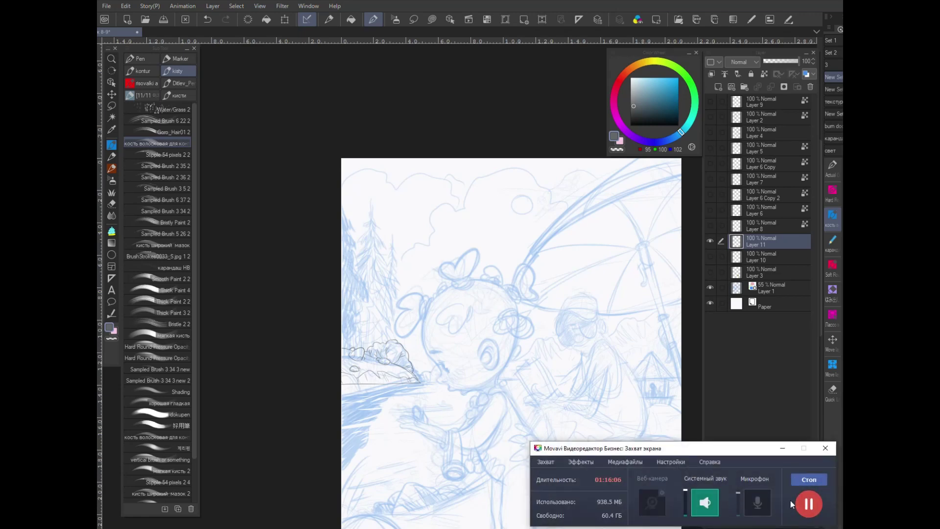